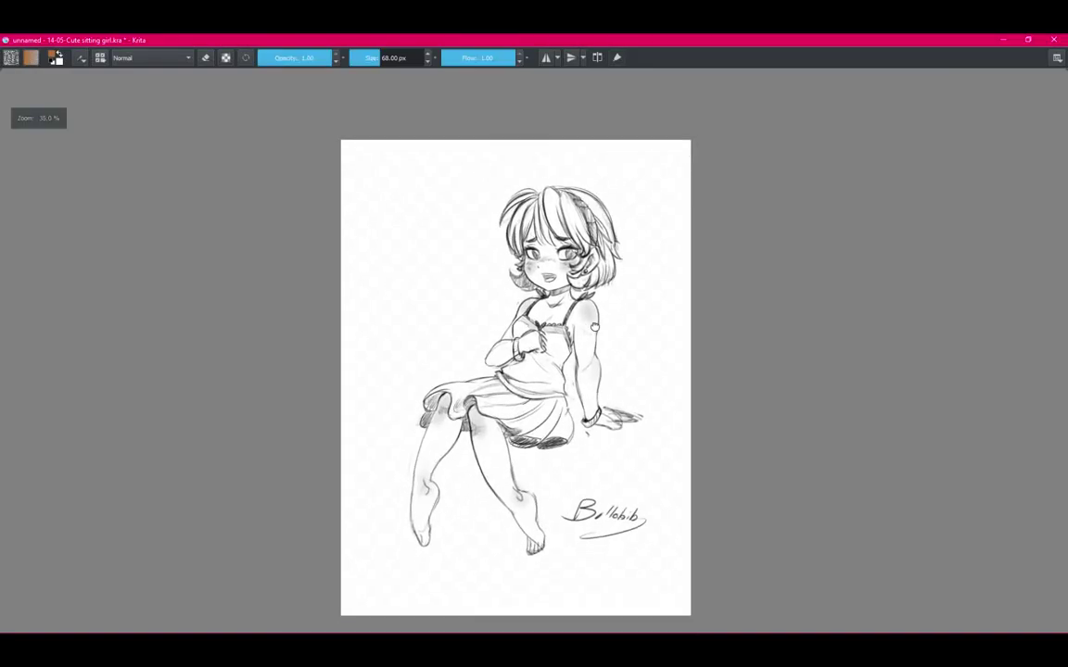
# Paint orange skin colour onto the girl's right upper arm.
pyautogui.scroll(3, 534, 351)
pyautogui.scroll(-1, 534, 351)
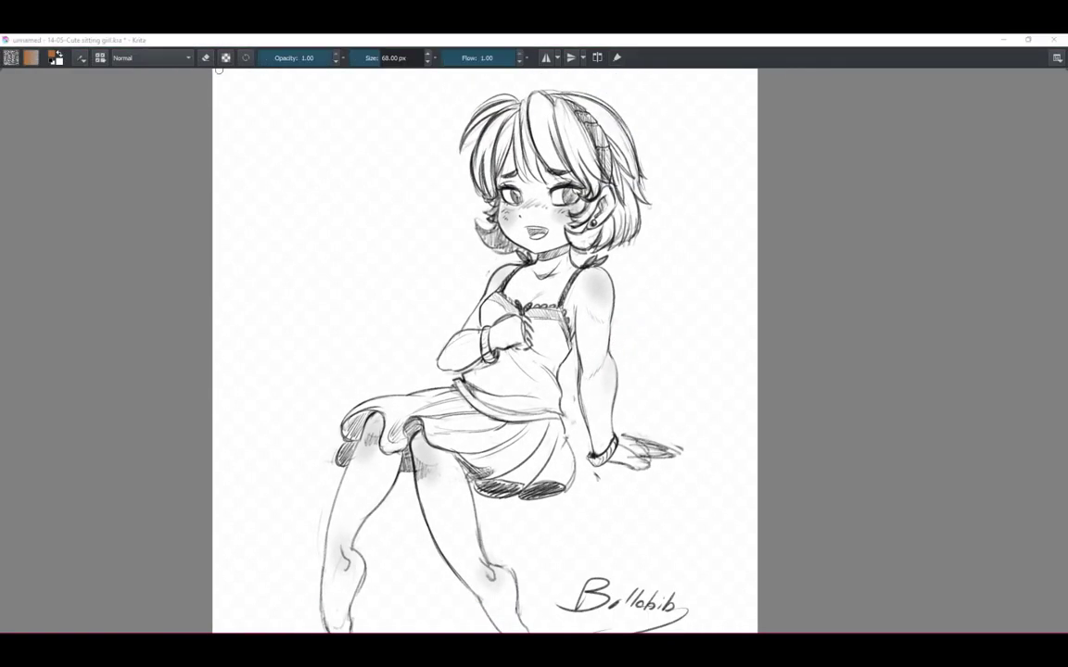
pyautogui.scroll(-2, 634, 276)
pyautogui.scroll(3, 658, 281)
pyautogui.scroll(1, 658, 280)
pyautogui.moveTo(554, 264); pyautogui.dragTo(547, 353)
# Fill the background layer (Layer 8) with a flat green.
pyautogui.press('Tab')
pyautogui.hotkey('shift', 'i')
pyautogui.click(649, 276)
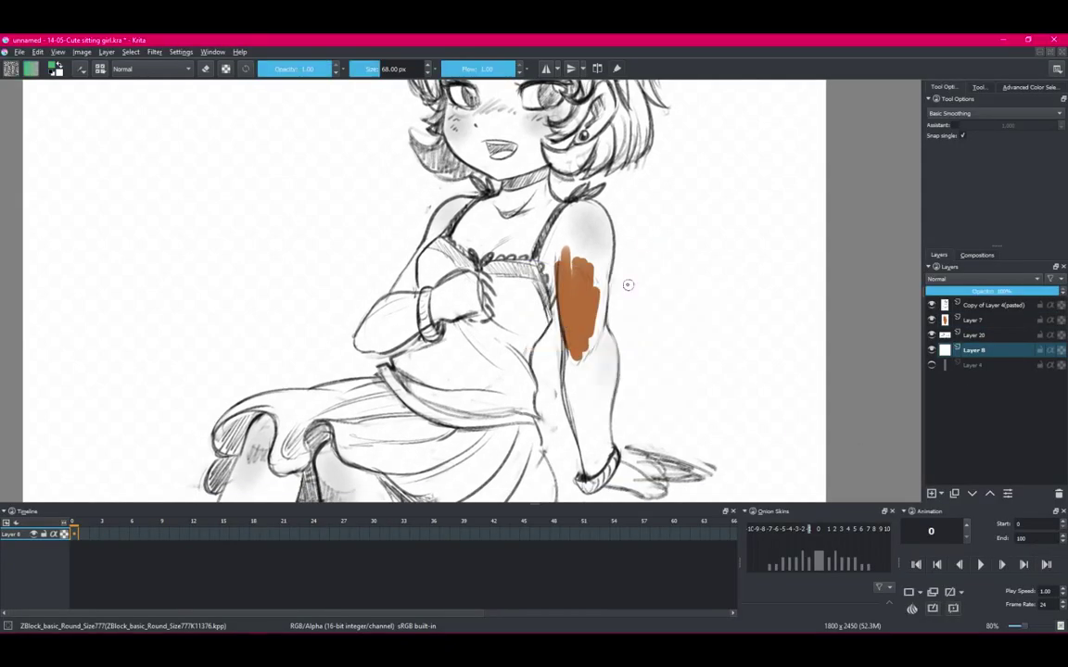
pyautogui.hotkey('shift', 'BackSpace')
# Back on Layer 7, paint more orange on the upper arm and shrink the brush.
pyautogui.press('pageup')
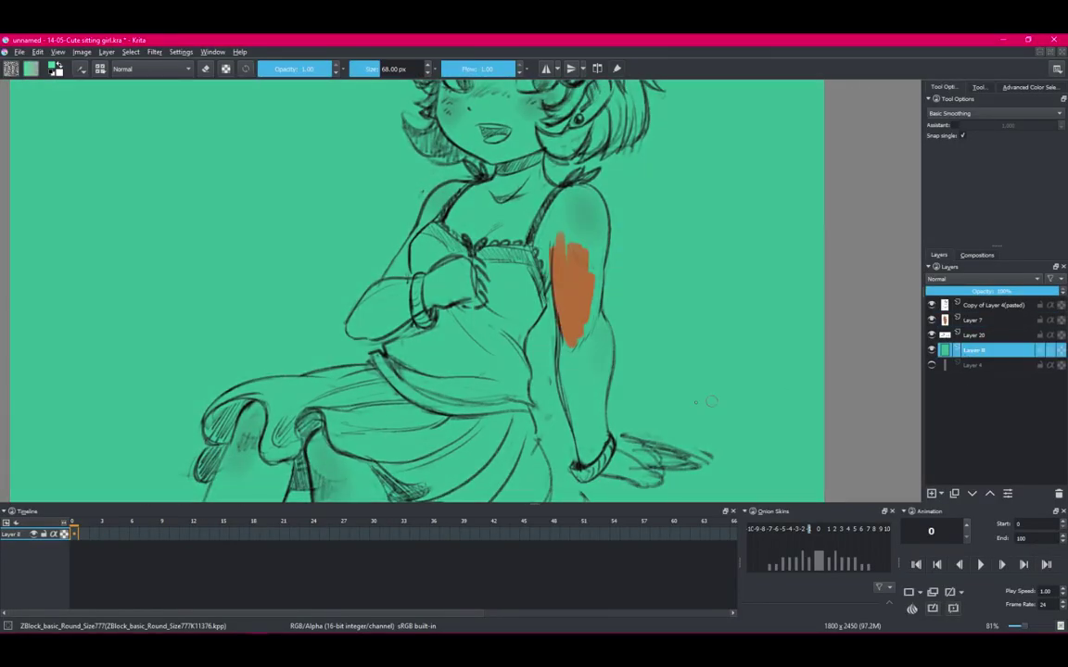
pyautogui.press('Tab')
pyautogui.moveTo(533, 172)
pyautogui.mouseDown()
pyautogui.moveTo(546, 233)
pyautogui.moveTo(588, 179)
pyautogui.mouseUp()
pyautogui.press('[')
# Add brush-size buttons to the toolbar through Configure Toolbars.
pyautogui.press('Tab')
pyautogui.click(209, 47)
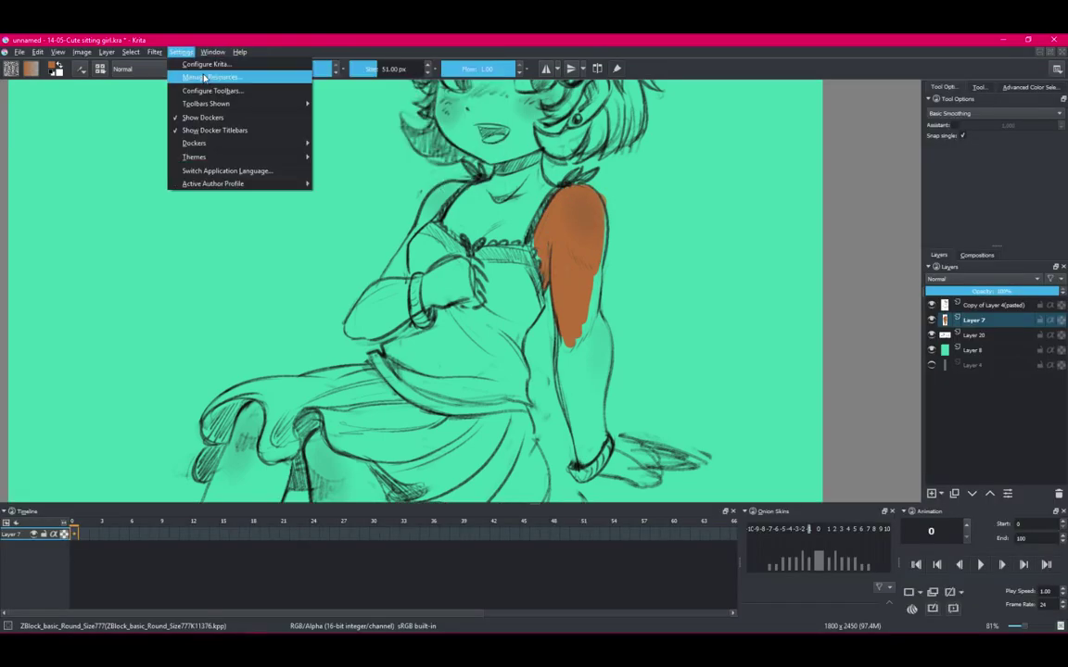
pyautogui.click(238, 74)
pyautogui.click(581, 446)
pyautogui.press('Tab')
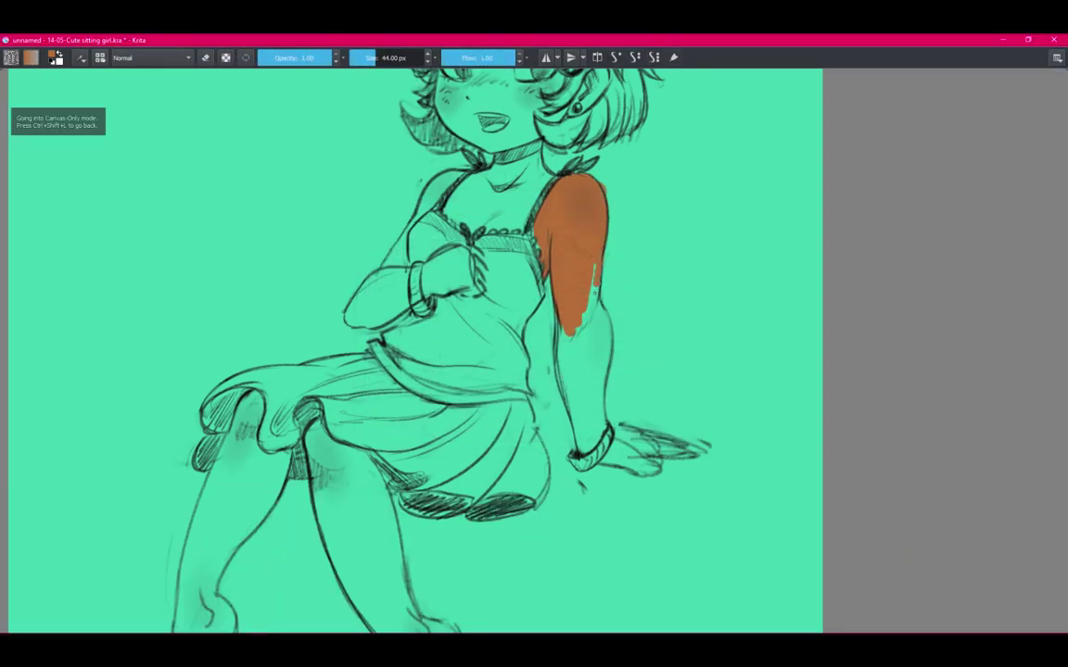
# Outline the right forearm's edges in orange and fill between them.
pyautogui.moveTo(594, 269); pyautogui.dragTo(607, 421)
pyautogui.press('[')
pyautogui.moveTo(554, 338); pyautogui.dragTo(562, 397)
pyautogui.press('f')
pyautogui.click(588, 332)
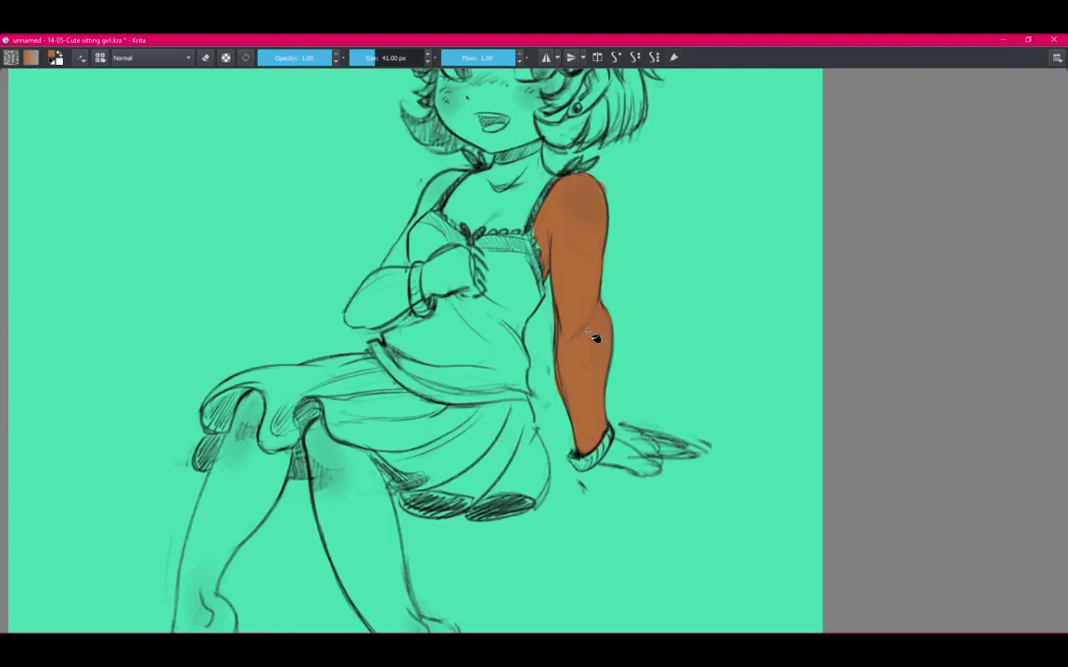
# Outline the neckline and collar in orange and fill the chest and neck.
pyautogui.scroll(-2, 483, 220)
pyautogui.scroll(3, 483, 221)
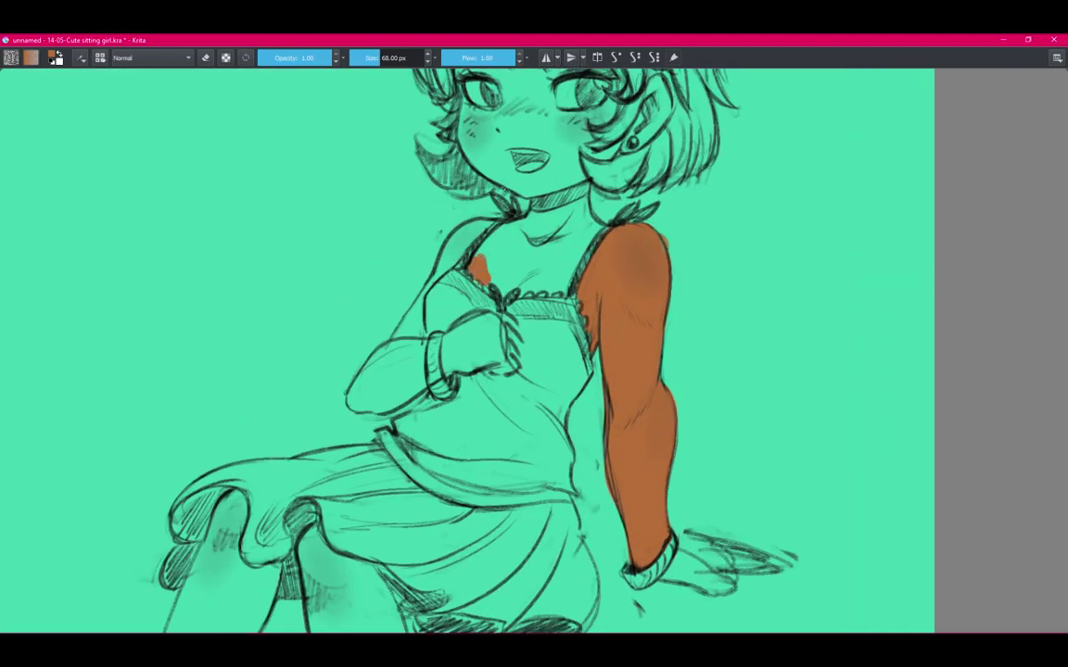
pyautogui.moveTo(464, 254); pyautogui.dragTo(477, 273)
pyautogui.moveTo(533, 196)
pyautogui.mouseDown()
pyautogui.moveTo(595, 222)
pyautogui.moveTo(468, 267)
pyautogui.moveTo(580, 289)
pyautogui.mouseUp()
pyautogui.scroll(1, 550, 315)
pyautogui.click(508, 326)
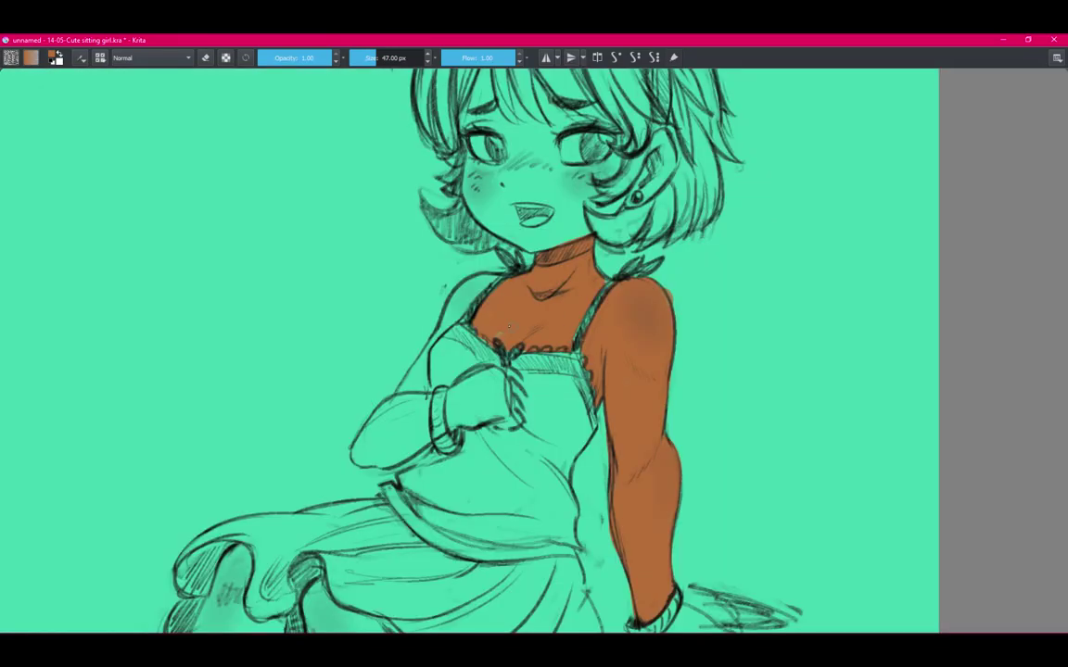
# Outline the left arm up to the shoulder in orange, checking the colour layer alone.
pyautogui.moveTo(400, 389); pyautogui.dragTo(467, 283)
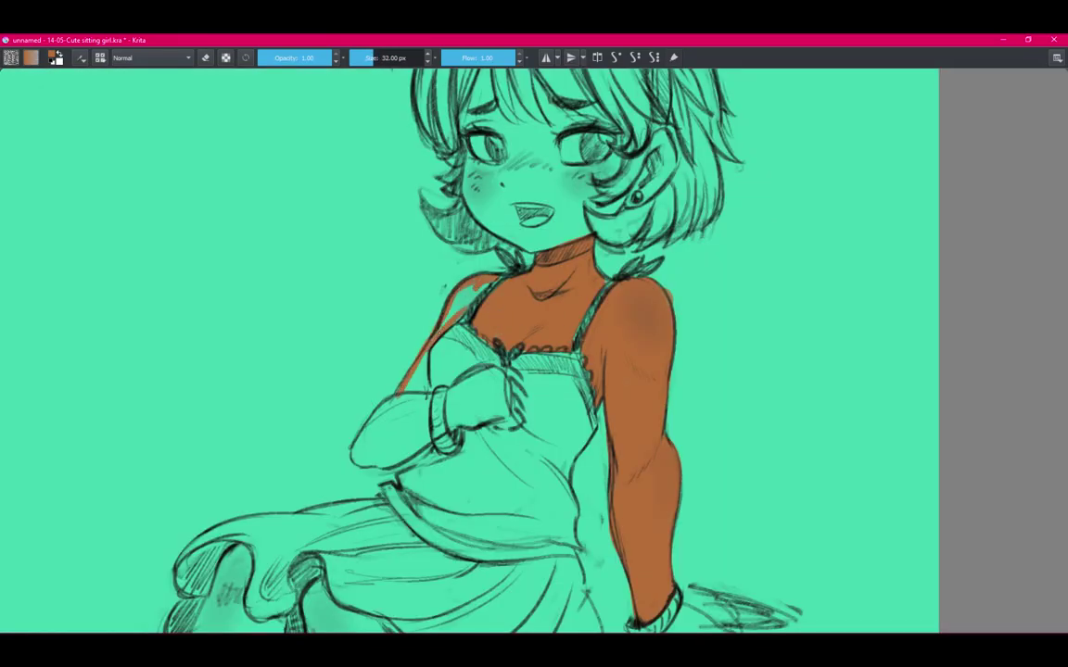
pyautogui.hotkey('ctrl', 'shift', 'i')
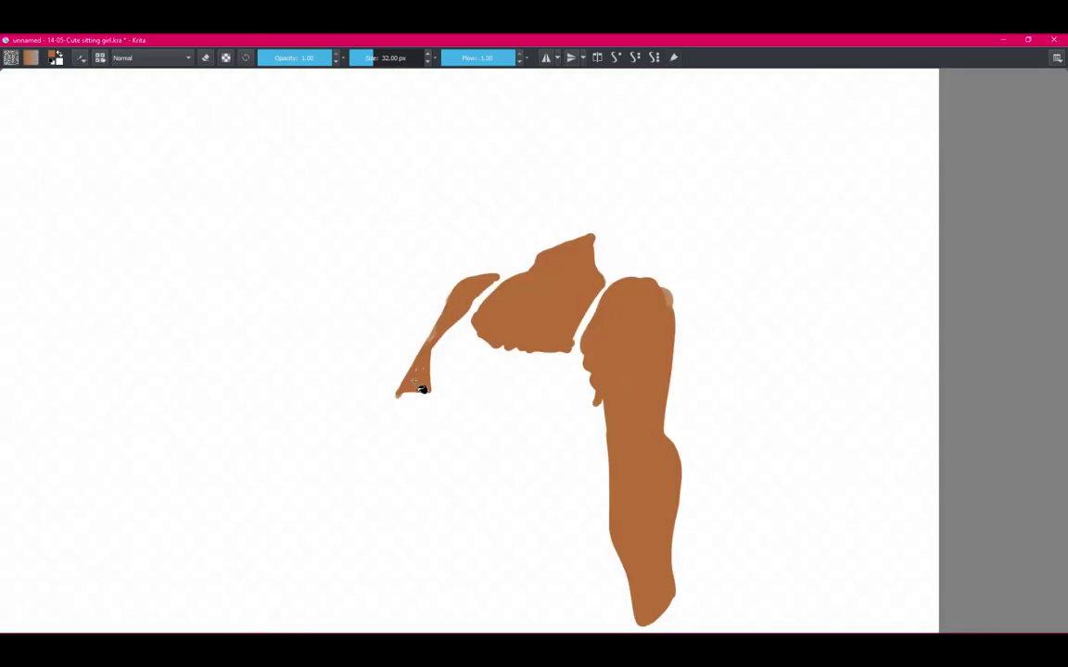
pyautogui.hotkey('ctrl', 'shift', 'i')
pyautogui.press(']')
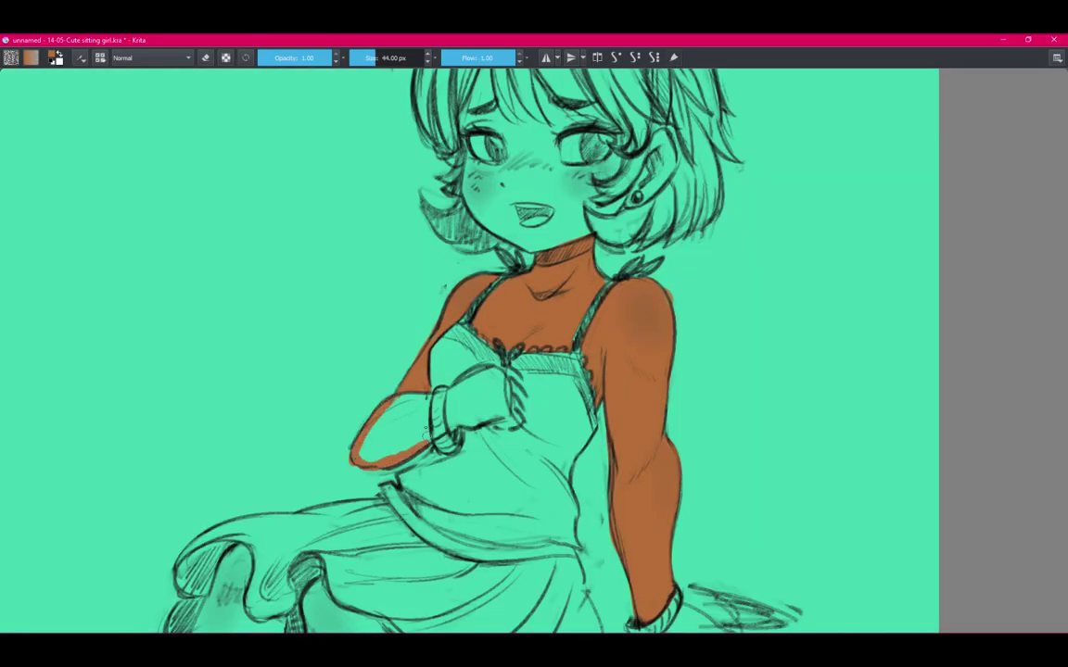
# Fill the left forearm and paint the fist and resting hand orange.
pyautogui.hotkey('ctrl', 'shift', 'i')
pyautogui.moveTo(405, 436); pyautogui.dragTo(366, 436)
pyautogui.hotkey('ctrl', 'shift', 'i')
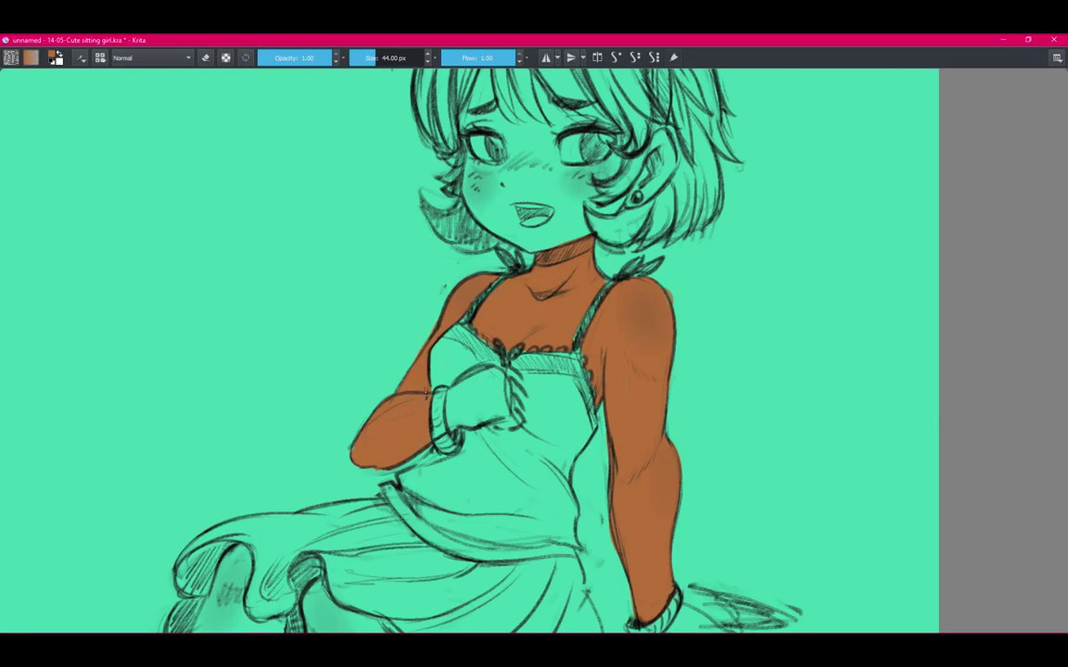
pyautogui.moveTo(484, 393)
pyautogui.mouseDown()
pyautogui.moveTo(498, 414)
pyautogui.moveTo(410, 195)
pyautogui.mouseUp()
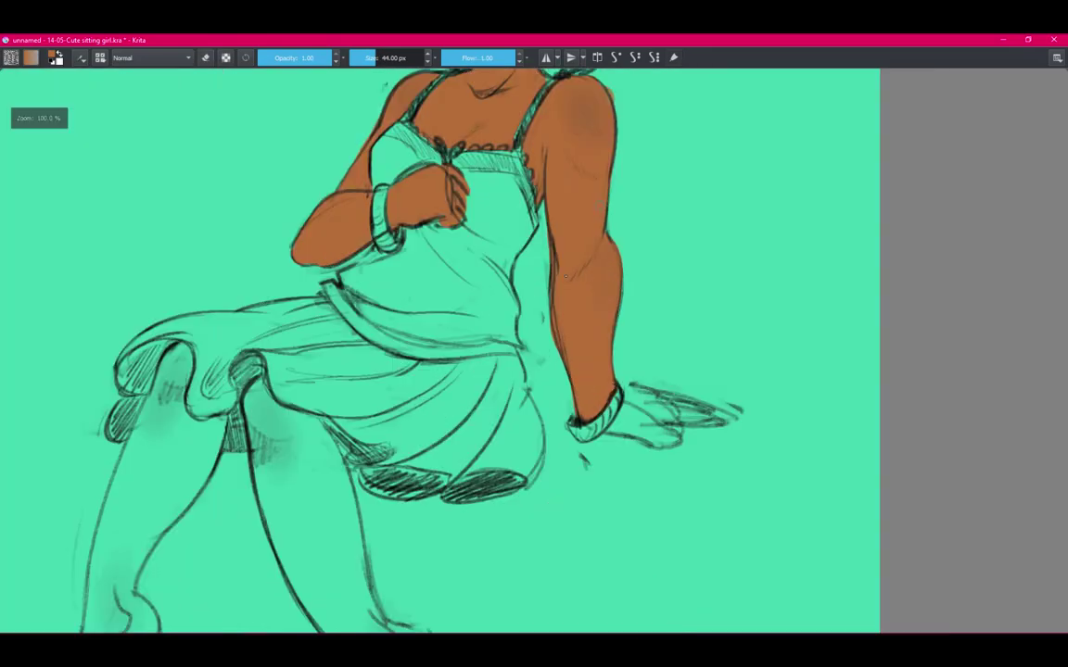
pyautogui.moveTo(631, 408); pyautogui.dragTo(709, 417)
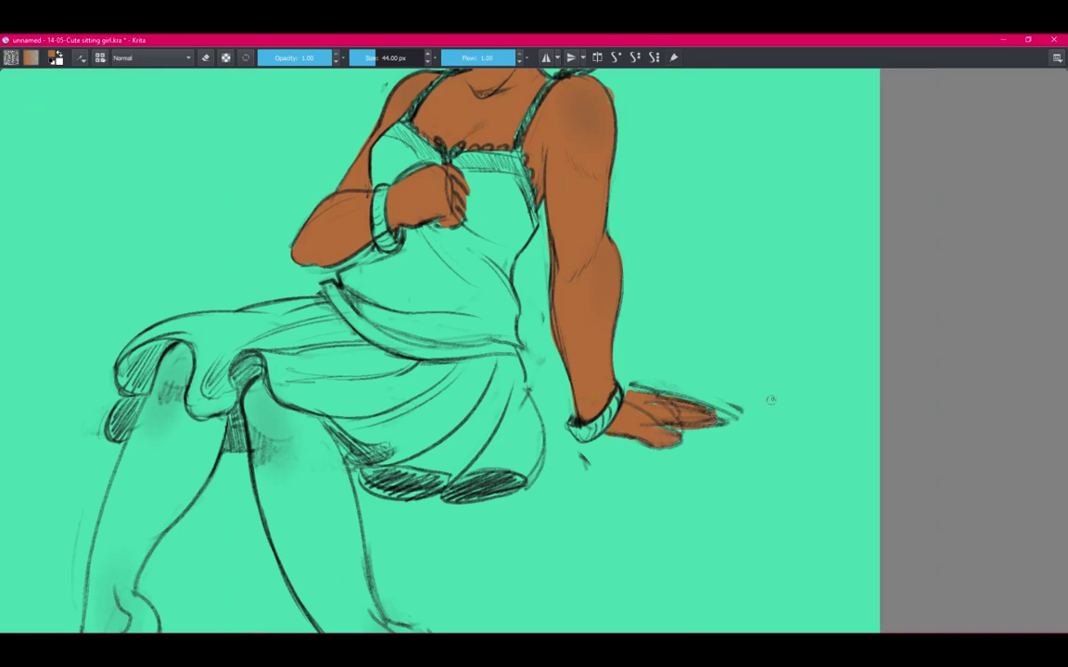
# Outline the left leg and toes in orange and fill the left leg.
pyautogui.press('-')
pyautogui.moveTo(308, 397); pyautogui.dragTo(322, 435)
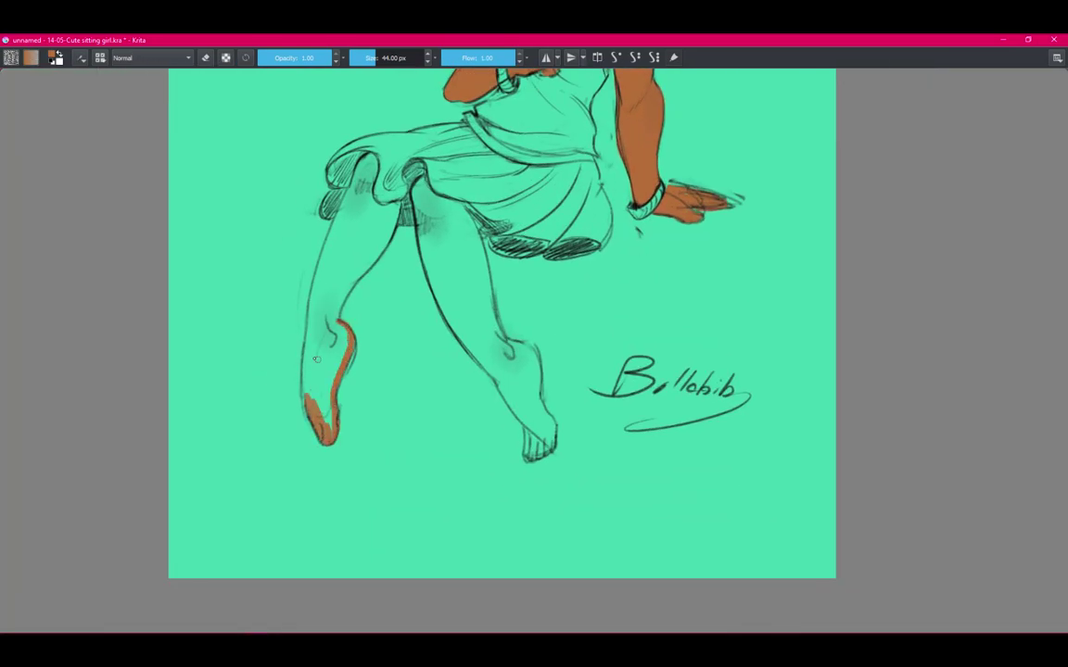
pyautogui.moveTo(316, 358)
pyautogui.mouseDown()
pyautogui.moveTo(318, 231)
pyautogui.moveTo(364, 154)
pyautogui.mouseUp()
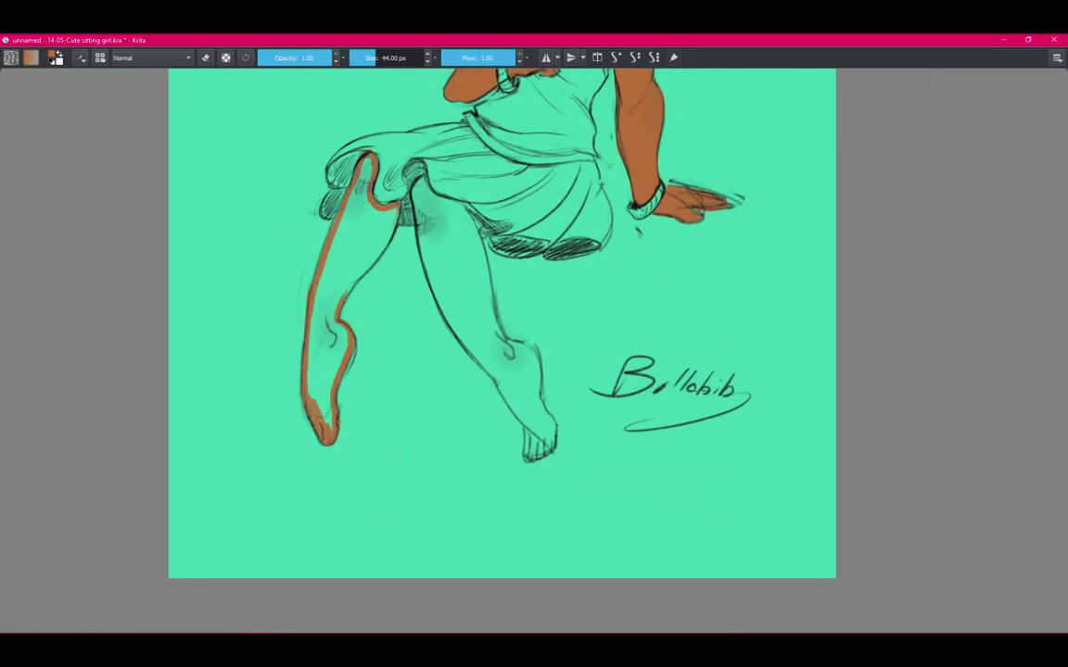
pyautogui.press('Tab')
pyautogui.press('Tab')
pyautogui.click(309, 397)
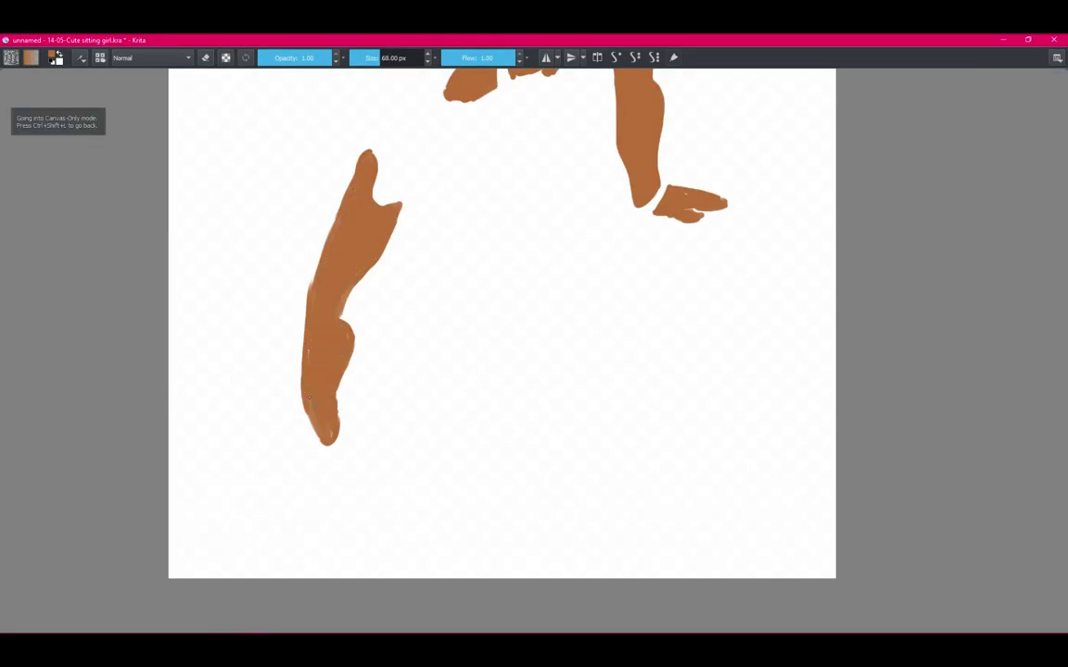
# Outline the right leg's back edge and fill the right leg orange.
pyautogui.moveTo(414, 181)
pyautogui.mouseDown()
pyautogui.moveTo(510, 406)
pyautogui.moveTo(461, 207)
pyautogui.mouseUp()
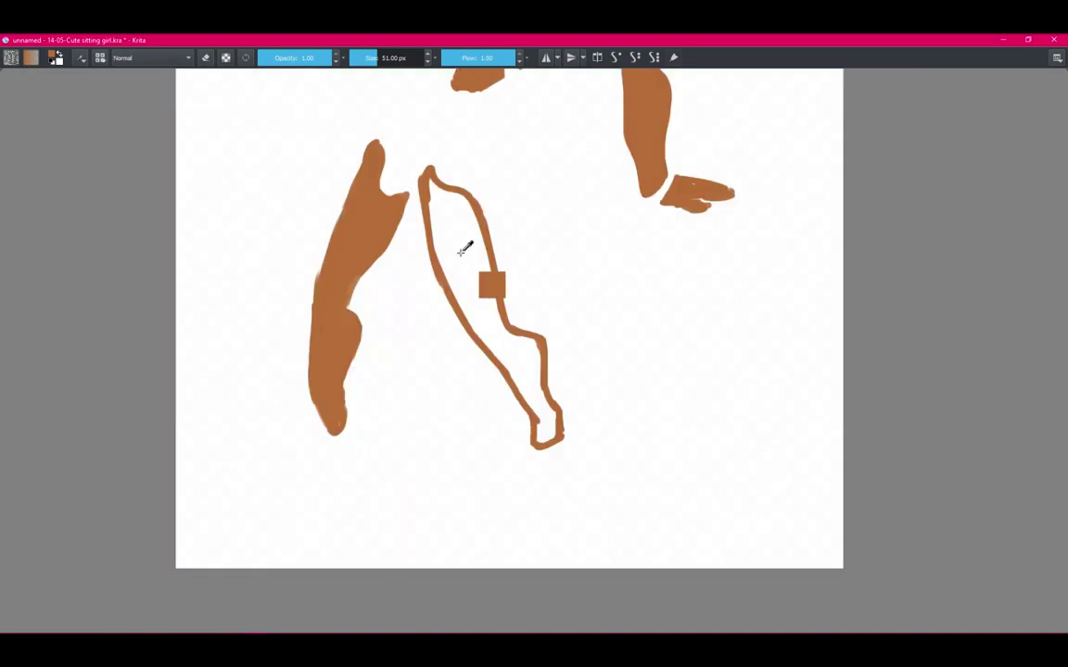
pyautogui.click(464, 246)
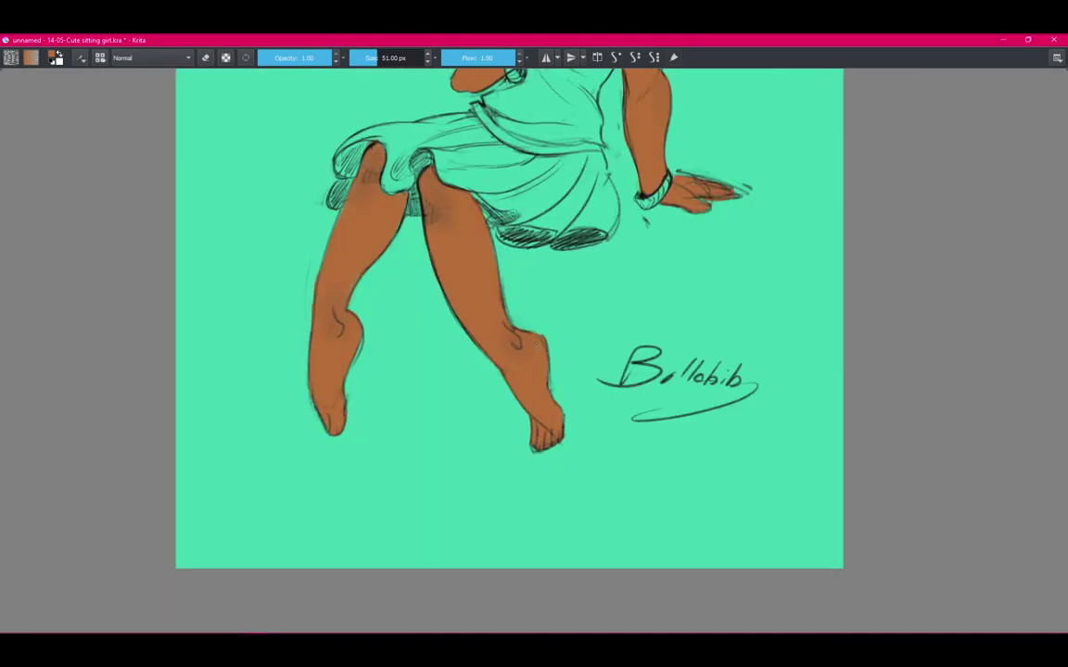
pyautogui.scroll(-3, 489, 252)
pyautogui.scroll(5, 435, 139)
# Paint skin colour on the left cheek, forehead under the bangs, ear and jawline.
pyautogui.moveTo(338, 271); pyautogui.dragTo(320, 113)
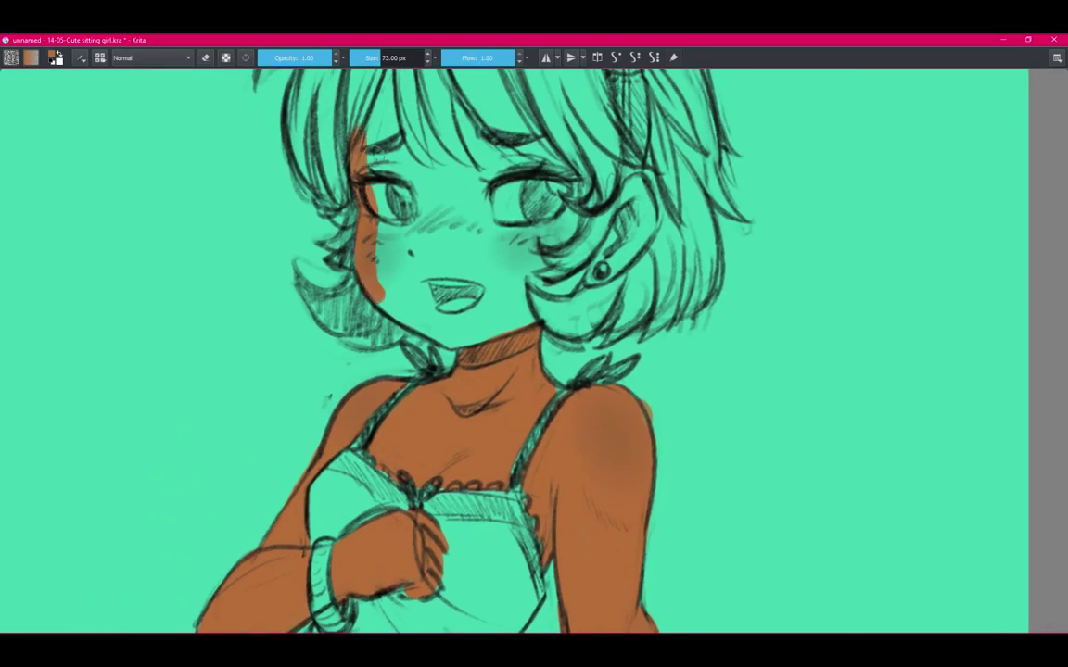
pyautogui.scroll(2, 453, 184)
pyautogui.moveTo(452, 185)
pyautogui.mouseDown()
pyautogui.moveTo(491, 268)
pyautogui.moveTo(539, 247)
pyautogui.mouseUp()
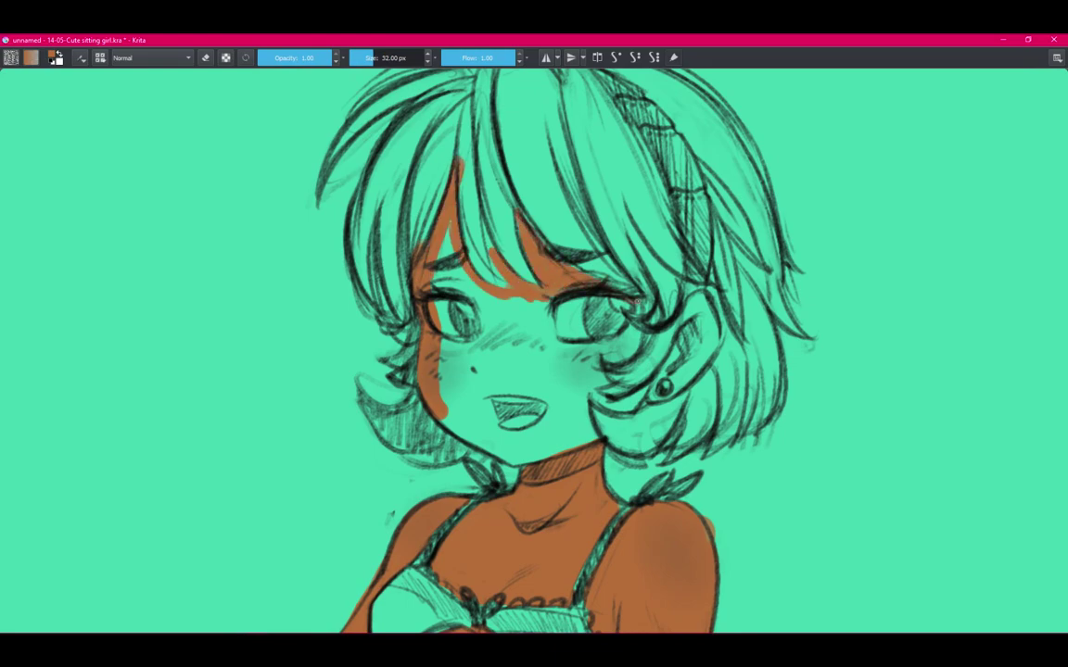
pyautogui.moveTo(681, 389); pyautogui.dragTo(700, 339)
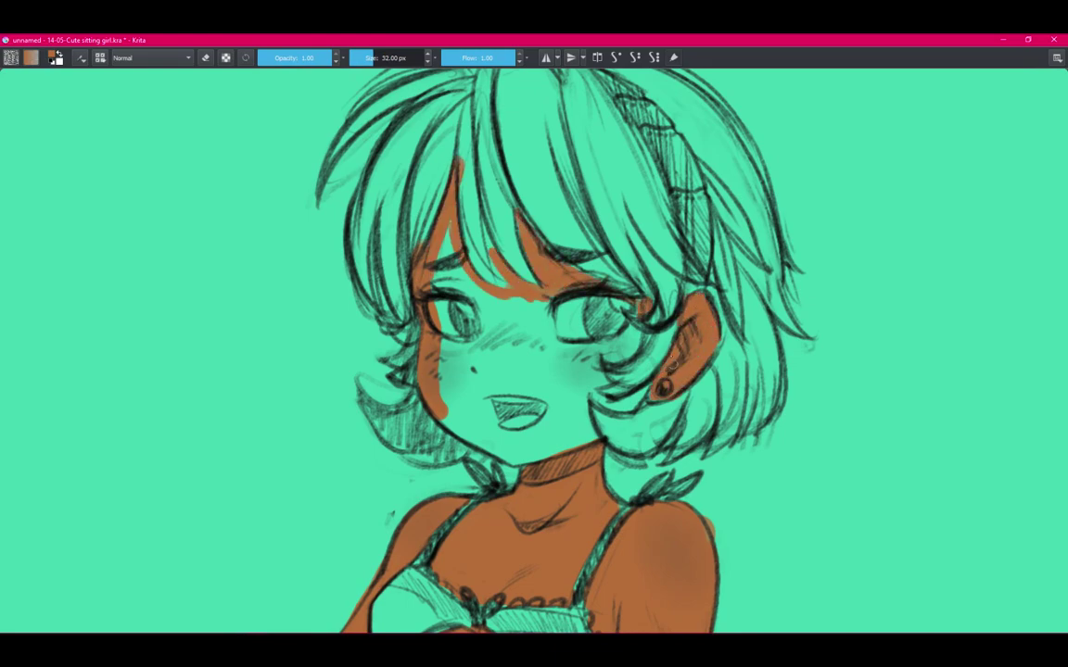
pyautogui.moveTo(408, 376)
pyautogui.mouseDown()
pyautogui.moveTo(459, 417)
pyautogui.moveTo(593, 443)
pyautogui.mouseUp()
# With a smaller brush, fill the cheek below the ear and remaining facial gaps.
pyautogui.press('[')
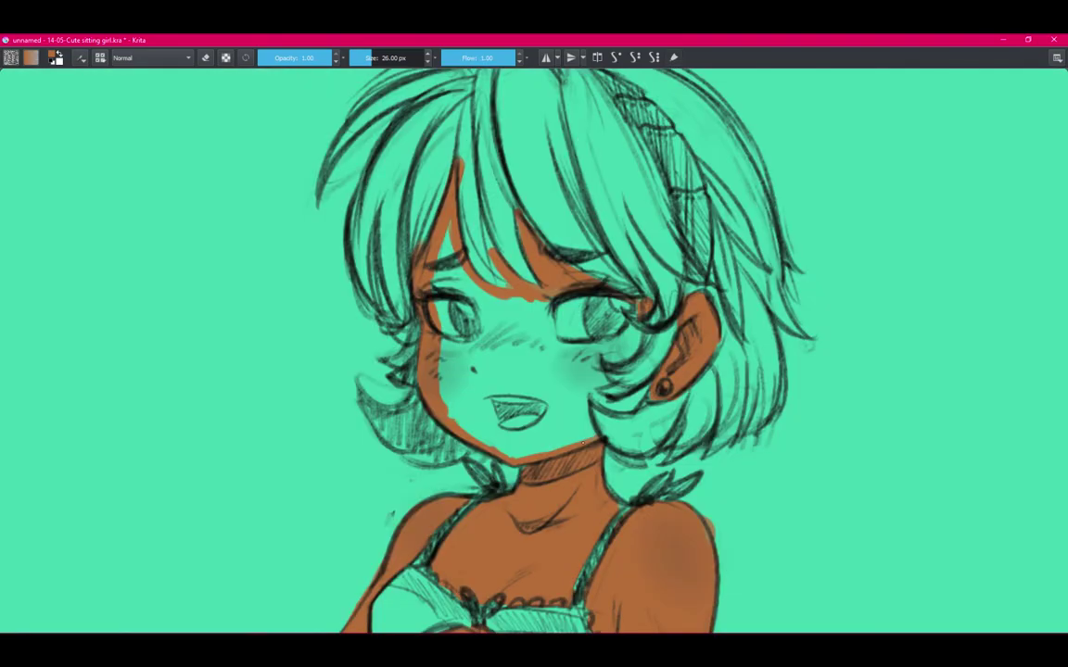
pyautogui.moveTo(586, 392); pyautogui.dragTo(636, 405)
pyautogui.press('[')
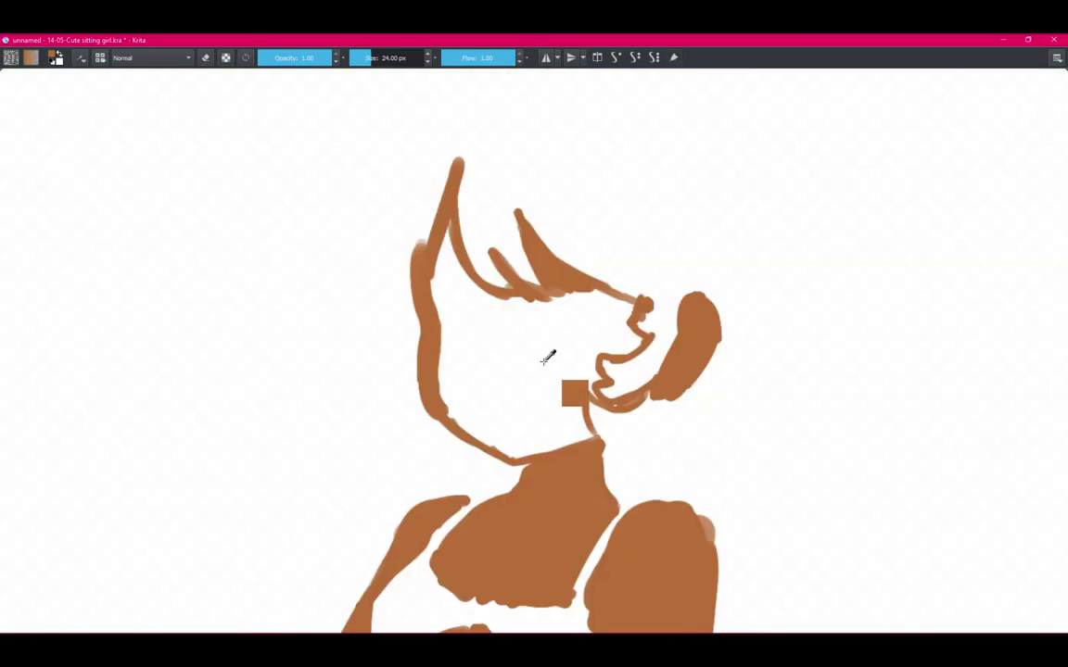
pyautogui.moveTo(548, 358); pyautogui.dragTo(452, 412)
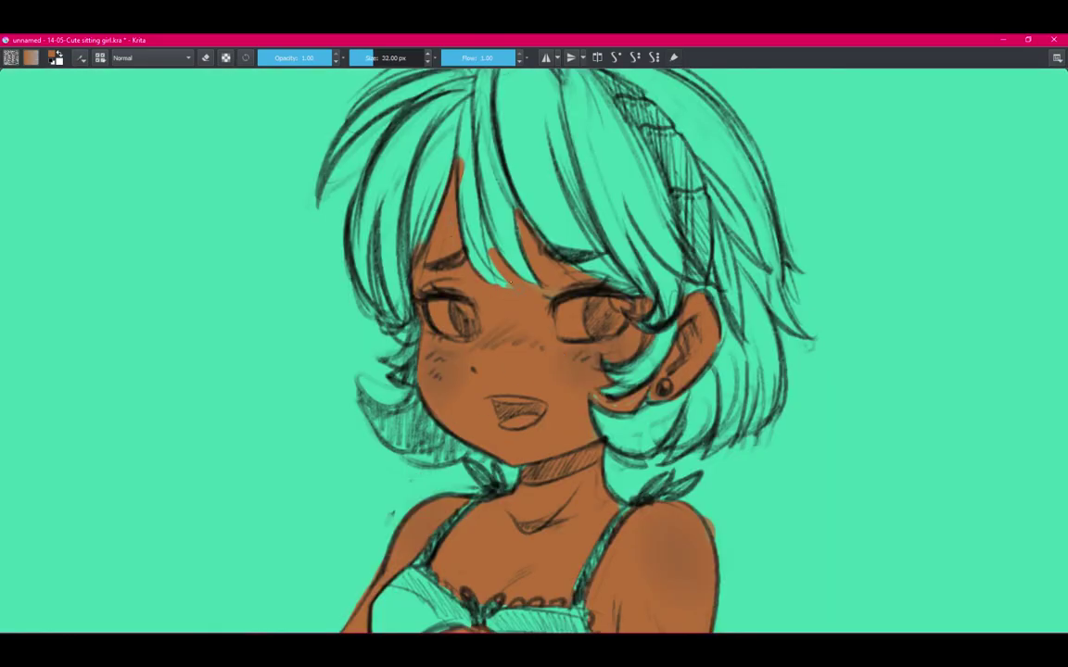
pyautogui.moveTo(509, 283); pyautogui.dragTo(551, 295)
# Zoom around the lower legs and feet and switch the brush to eraser mode.
pyautogui.scroll(-3, 635, 404)
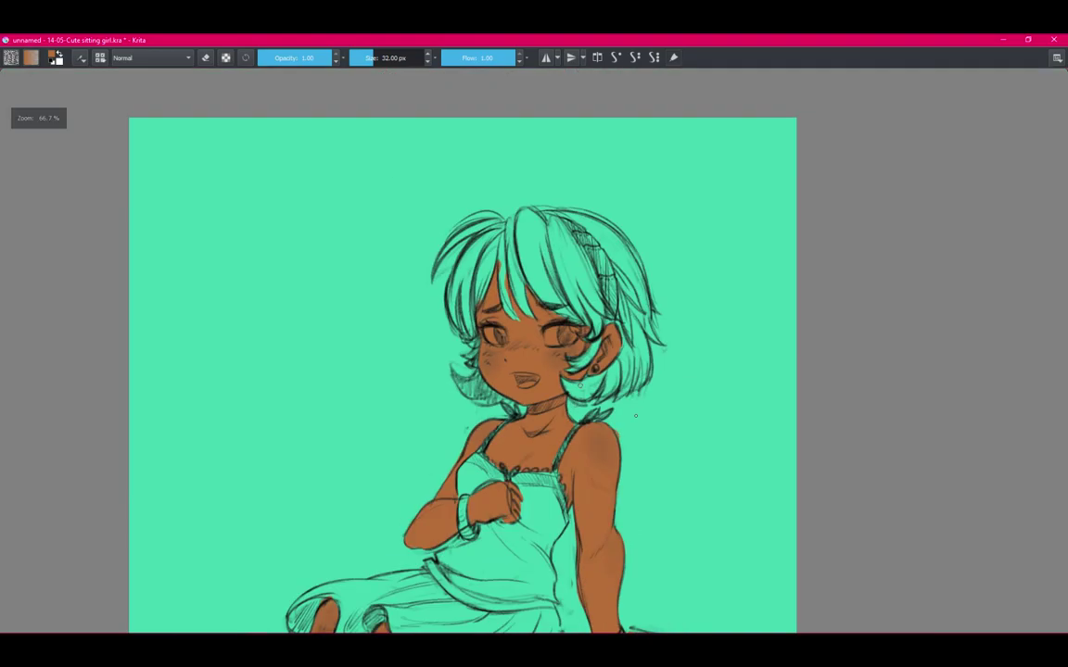
pyautogui.scroll(2, 519, 325)
pyautogui.scroll(2, 472, 256)
pyautogui.scroll(-1, 471, 256)
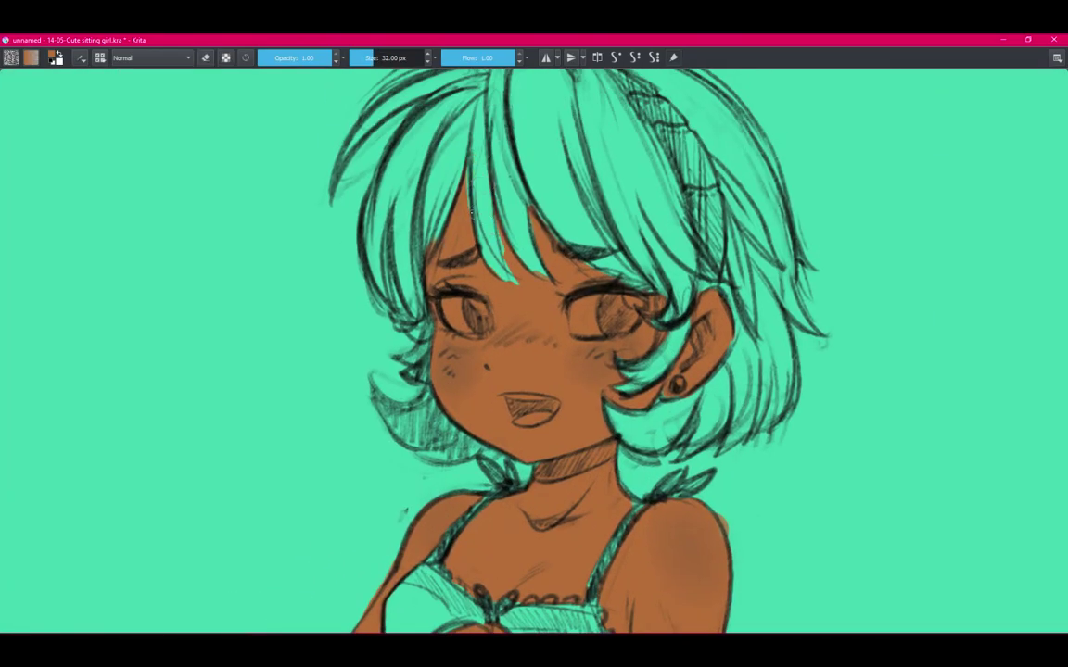
pyautogui.scroll(-3, 556, 352)
pyautogui.scroll(2, 556, 352)
pyautogui.scroll(-1, 678, 339)
pyautogui.scroll(2, 580, 241)
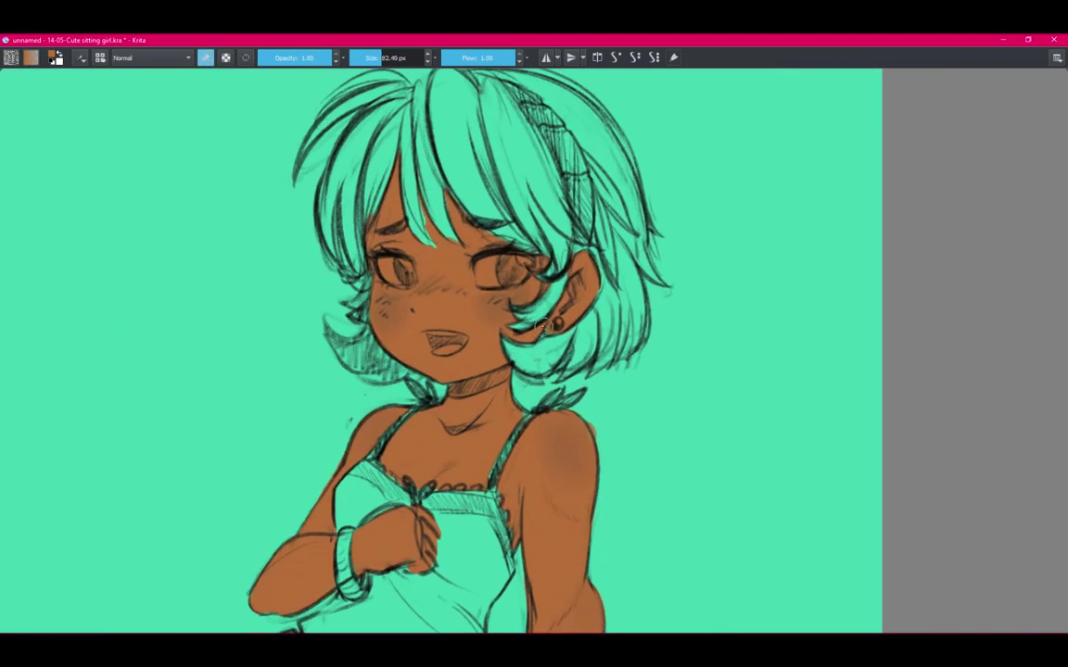
pyautogui.press('e')
pyautogui.press('e')
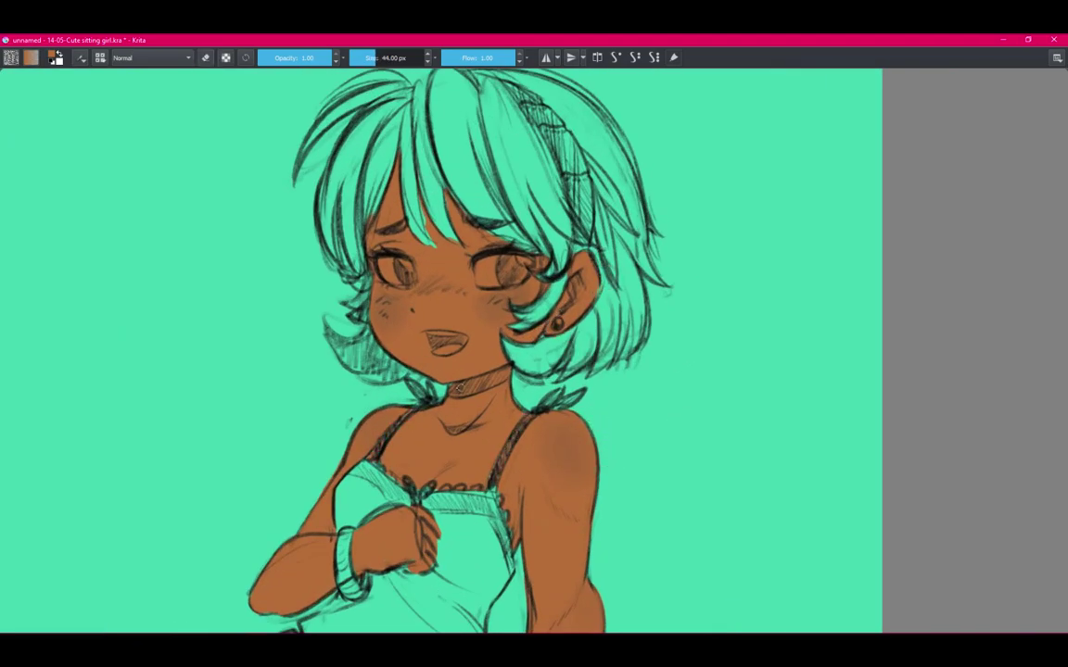
# Clean up stray skin colour around the legs and feet, toggling eraser mode.
pyautogui.scroll(-1, 414, 349)
pyautogui.scroll(-2, 415, 349)
pyautogui.scroll(2, 431, 303)
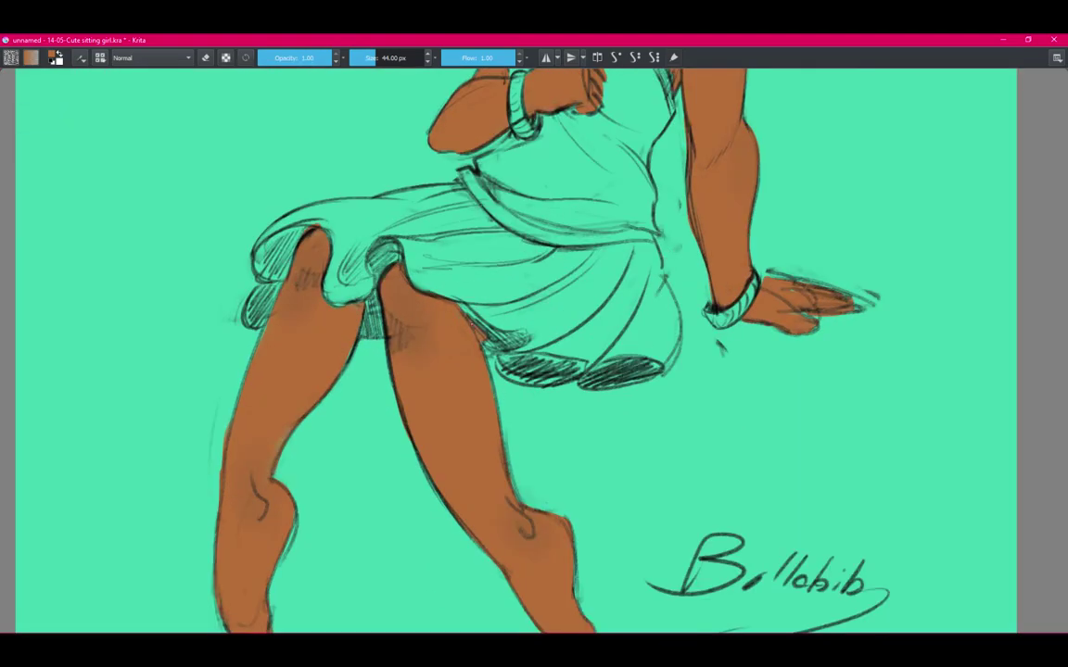
pyautogui.scroll(-2, 541, 334)
pyautogui.scroll(3, 541, 334)
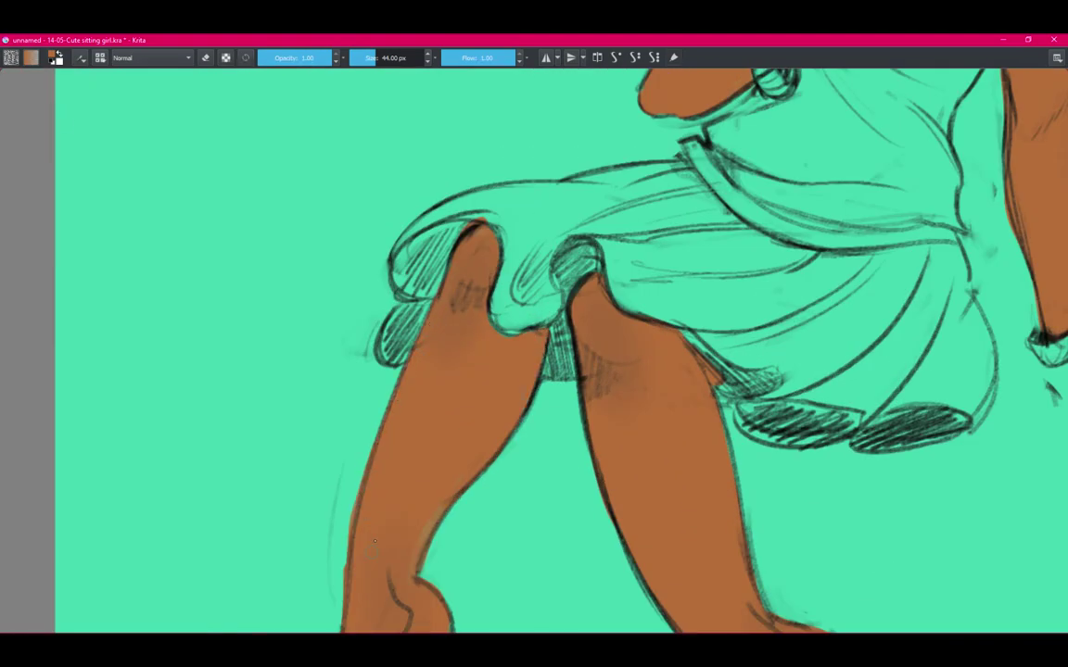
pyautogui.press('e')
pyautogui.scroll(-1, 443, 370)
pyautogui.scroll(1, 449, 427)
pyautogui.press('e')
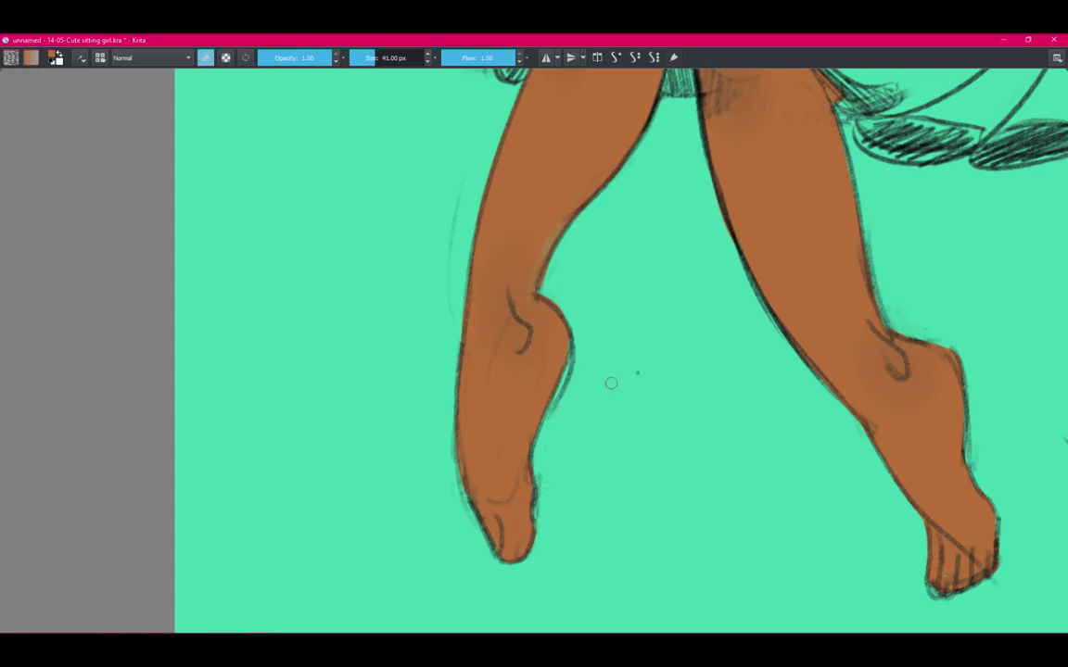
pyautogui.press('e')
pyautogui.scroll(2, 613, 381)
pyautogui.press('e')
pyautogui.scroll(-2, 701, 248)
pyautogui.scroll(-1, 786, 286)
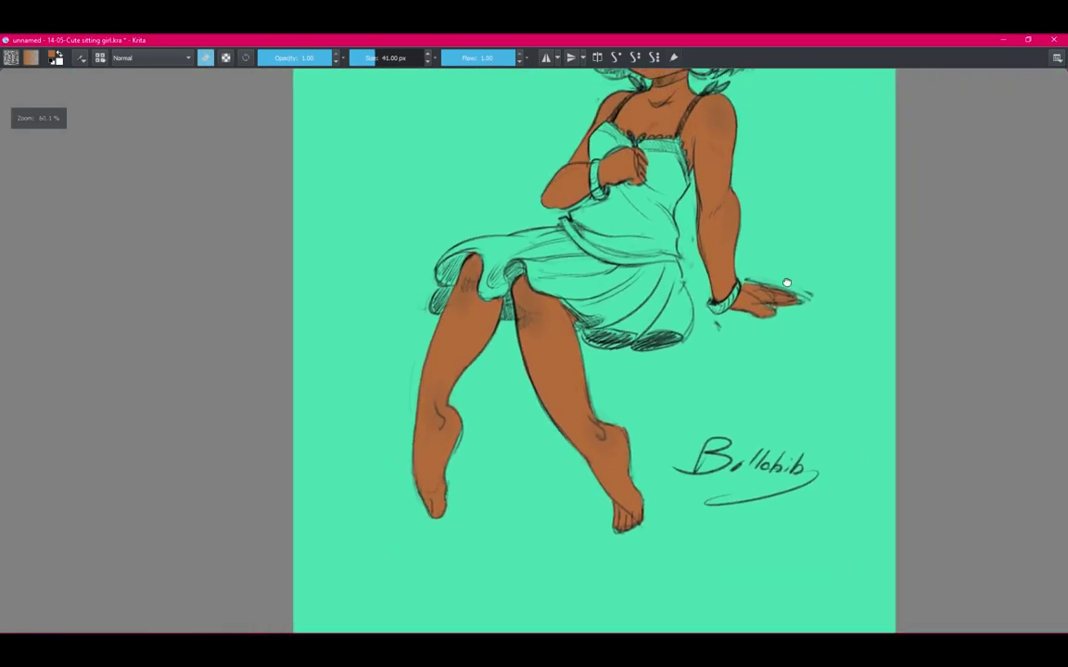
# Zoom out to the whole drawing and view the skin layer on its own.
pyautogui.press('Tab')
pyautogui.scroll(2, 786, 286)
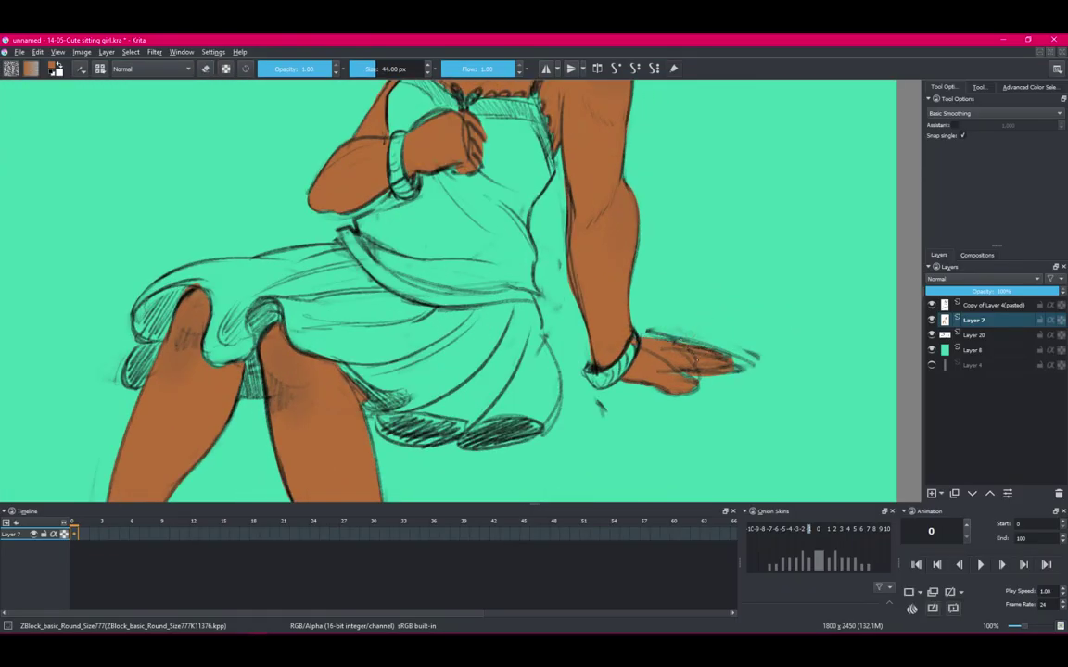
pyautogui.scroll(-3, 704, 366)
pyautogui.press('Tab')
pyautogui.scroll(1, 714, 371)
pyautogui.press('Tab')
pyautogui.scroll(-1, 718, 372)
pyautogui.press('e')
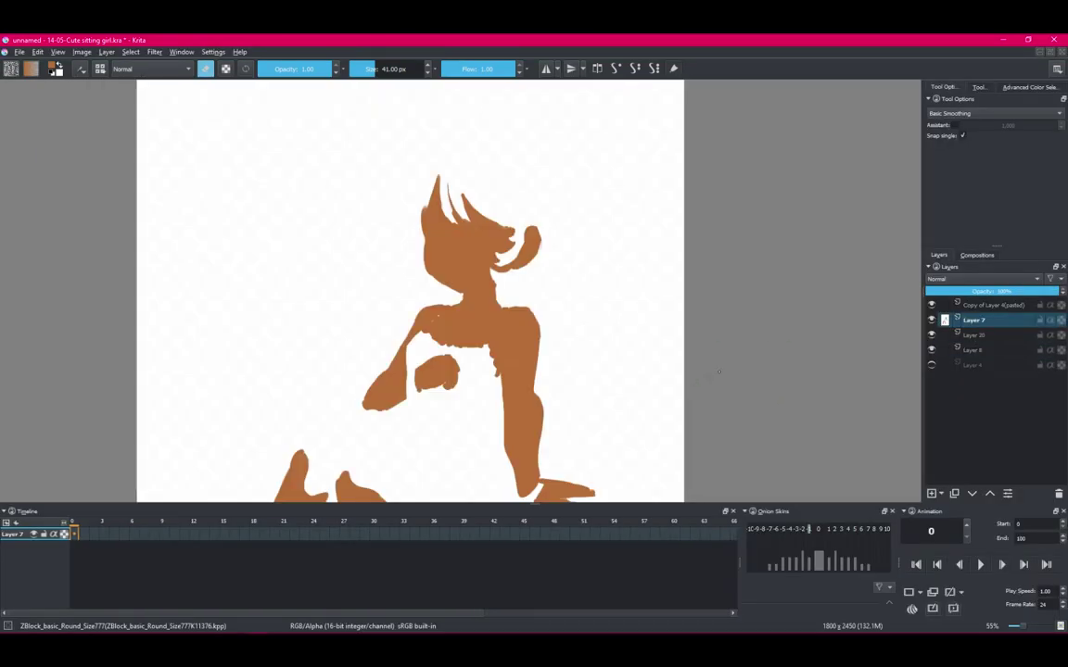
# Check the top layer's options, then return to a canvas-only view of the head.
pyautogui.rightClick(974, 307)
pyautogui.press('Escape')
pyautogui.rightClick(973, 308)
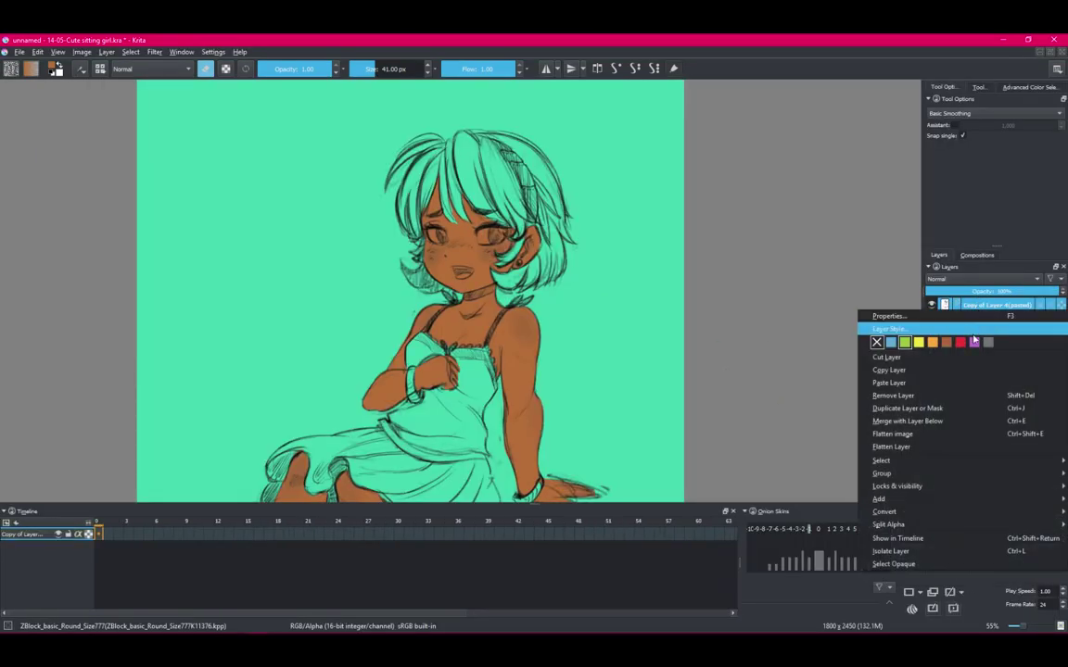
pyautogui.press('Escape')
pyautogui.scroll(1, 662, 322)
pyautogui.scroll(1, 663, 322)
pyautogui.press('Tab')
pyautogui.scroll(1, 599, 310)
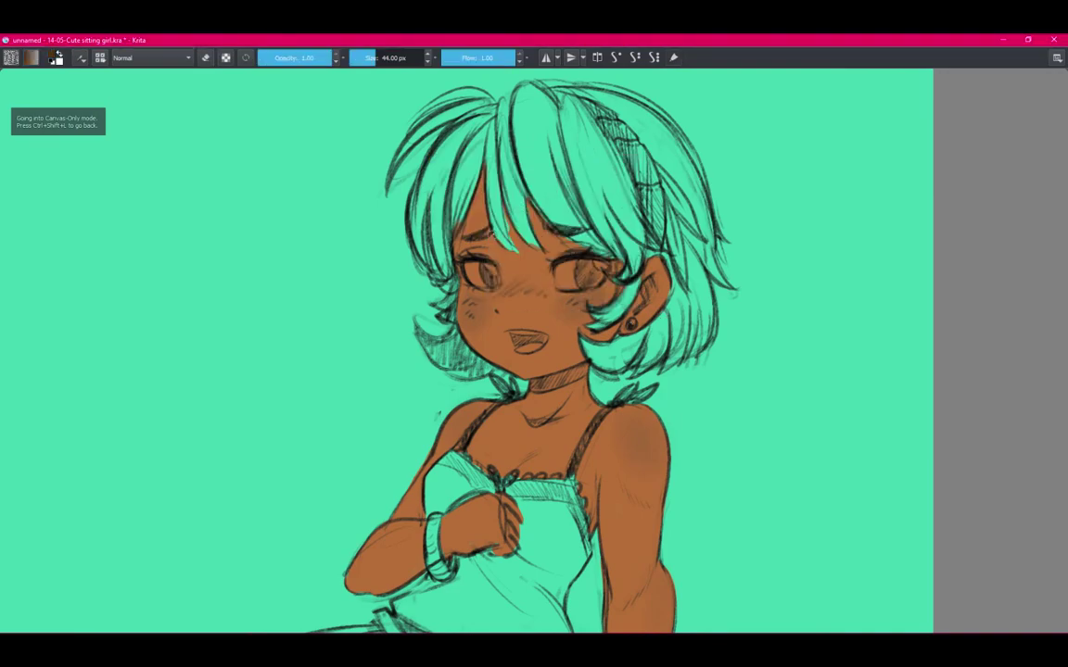
pyautogui.hotkey('shift', 'i')
# Choose a bright magenta and outline two strands of the bangs.
pyautogui.click(574, 154)
pyautogui.click(639, 259)
pyautogui.click(556, 289)
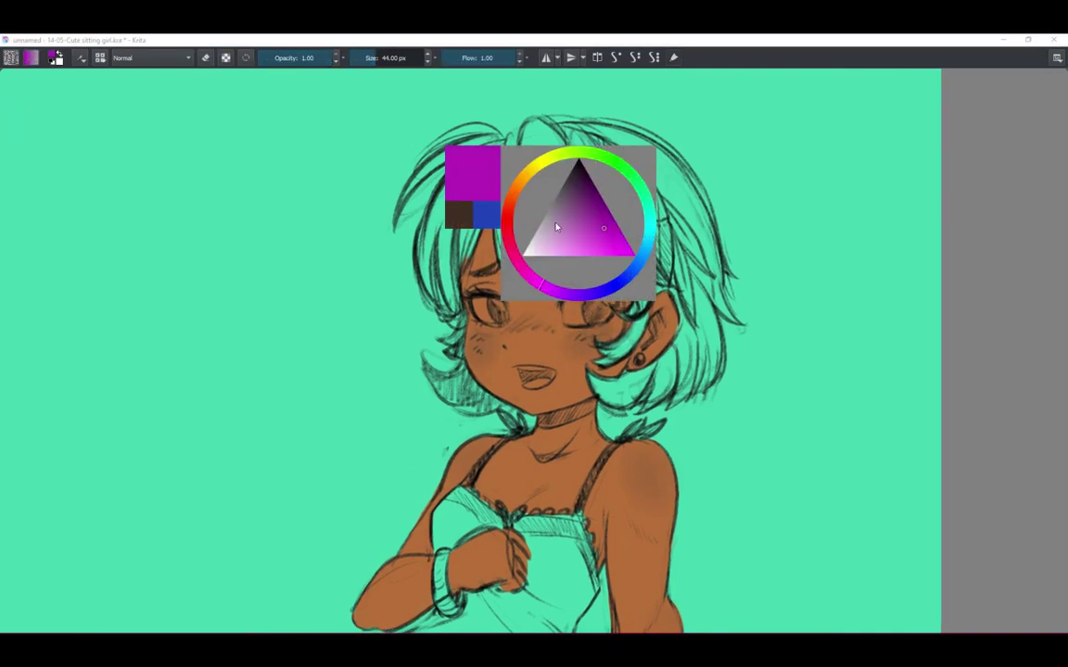
pyautogui.moveTo(525, 120)
pyautogui.mouseDown()
pyautogui.moveTo(524, 203)
pyautogui.moveTo(566, 251)
pyautogui.mouseUp()
pyautogui.moveTo(560, 135); pyautogui.dragTo(612, 294)
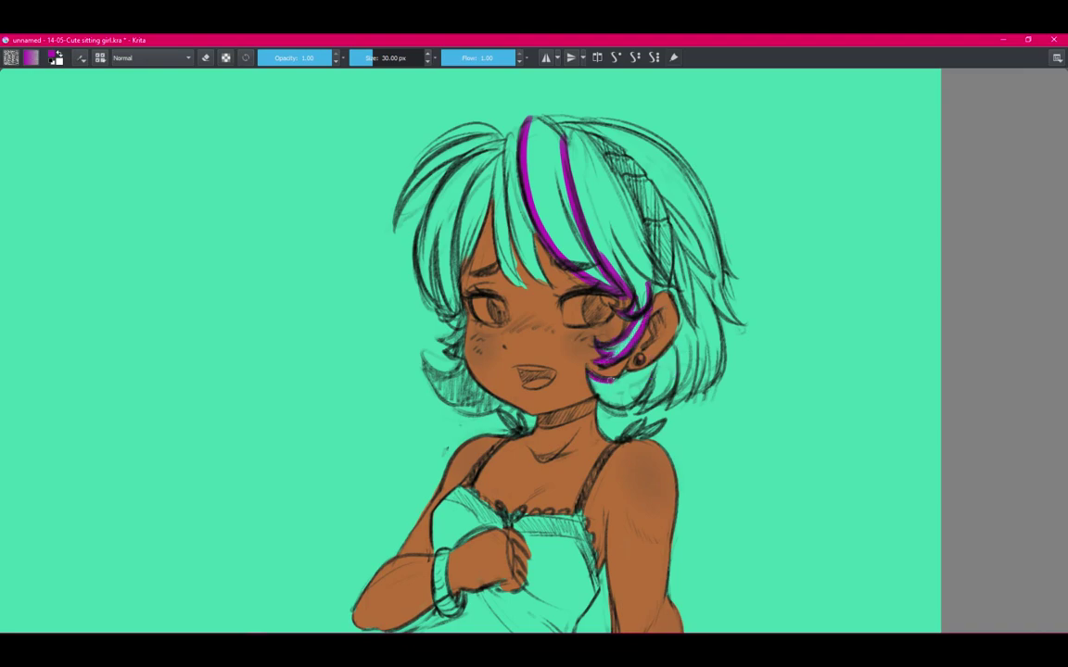
# Trace the right hair edge, top outline, tips and a strand toward the ear in magenta.
pyautogui.moveTo(648, 404); pyautogui.dragTo(719, 366)
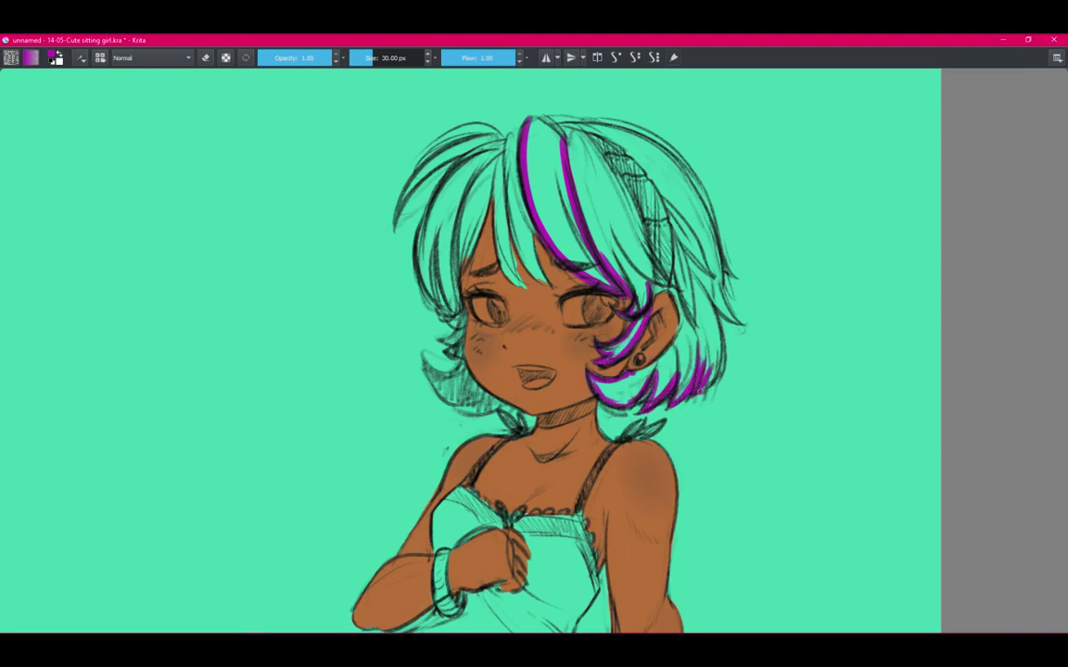
pyautogui.moveTo(709, 218); pyautogui.dragTo(741, 324)
pyautogui.scroll(1, 702, 81)
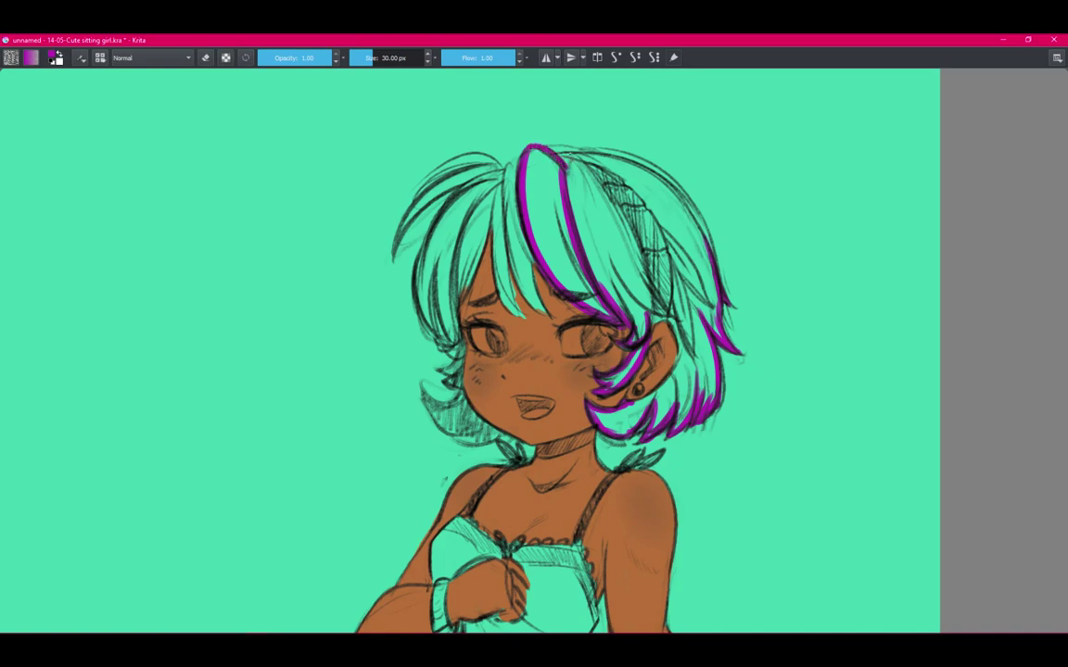
pyautogui.moveTo(538, 146); pyautogui.dragTo(681, 197)
pyautogui.moveTo(567, 159); pyautogui.dragTo(647, 304)
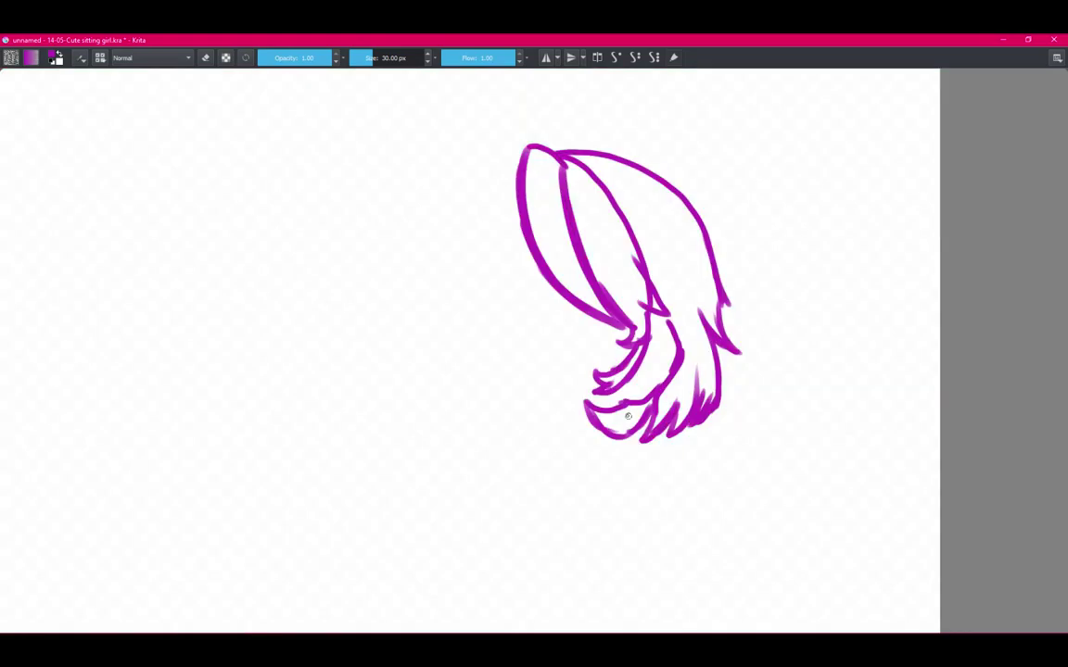
pyautogui.moveTo(598, 421); pyautogui.dragTo(649, 398)
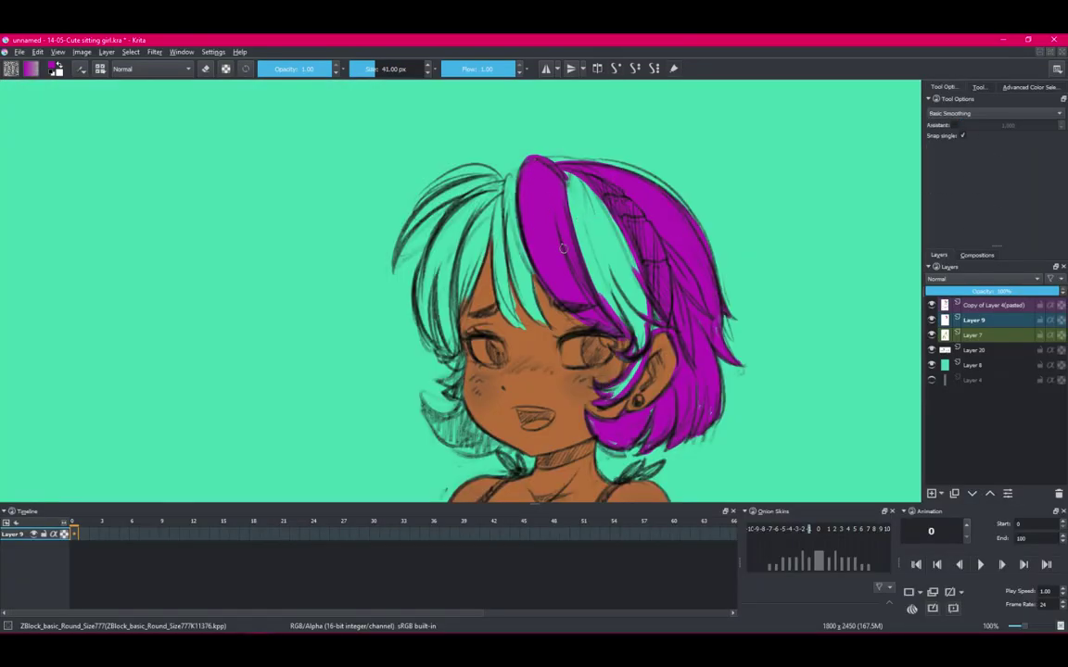
# Switch back to painting and fill more of the hair solid magenta, including a top-left strand.
pyautogui.hotkey('ctrl', 'shift', 'l')
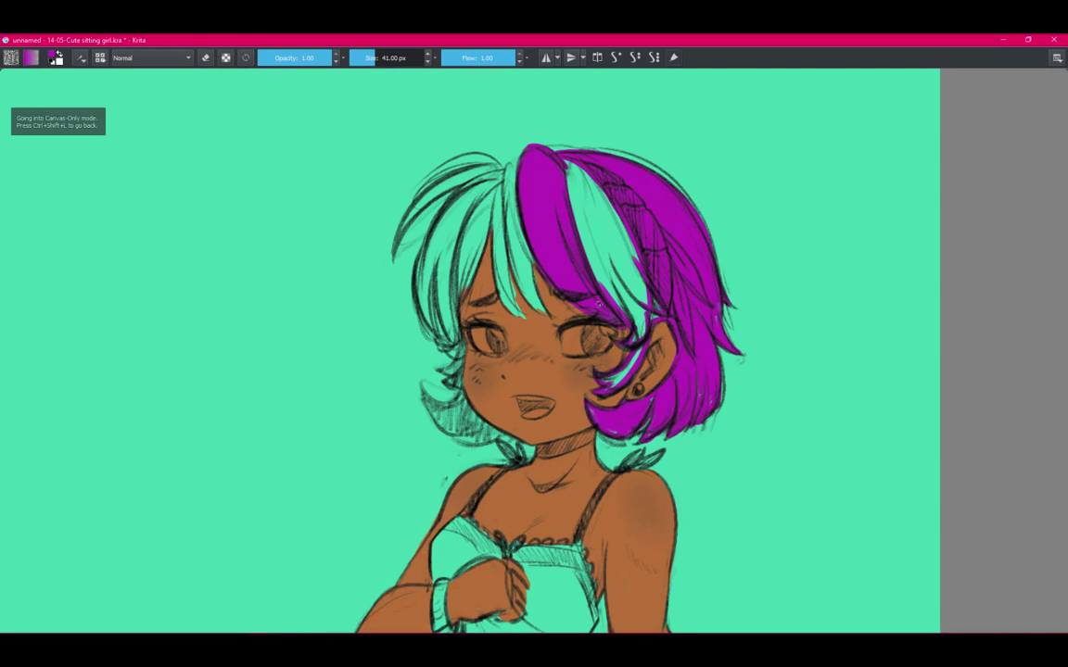
pyautogui.press('e')
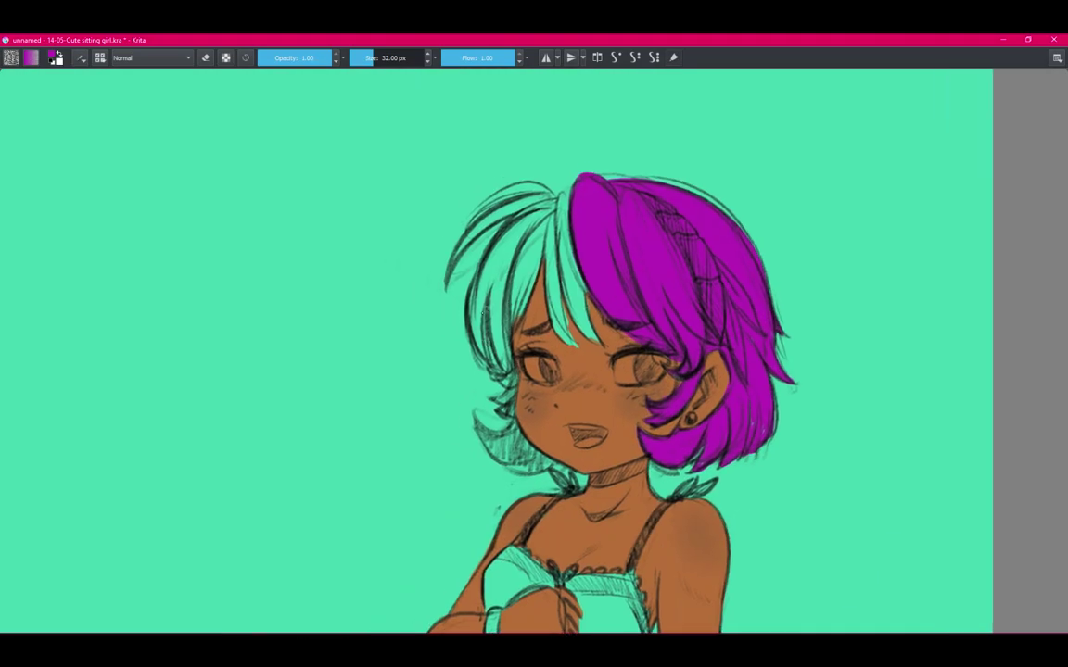
pyautogui.moveTo(487, 195)
pyautogui.mouseDown()
pyautogui.moveTo(431, 316)
pyautogui.moveTo(458, 338)
pyautogui.mouseUp()
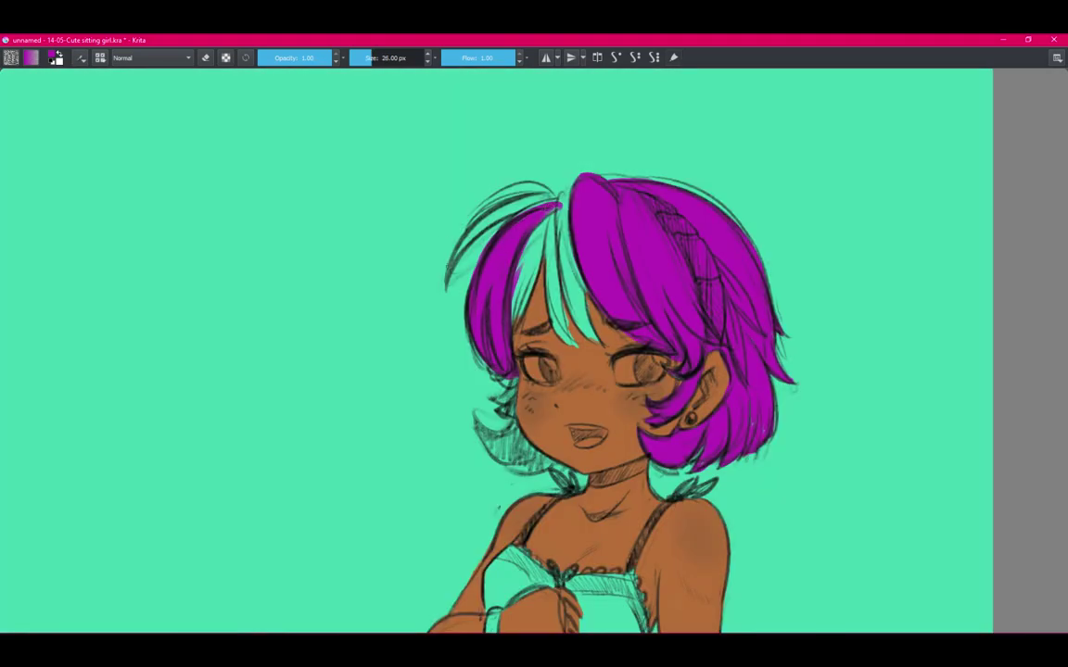
pyautogui.moveTo(554, 197); pyautogui.dragTo(447, 286)
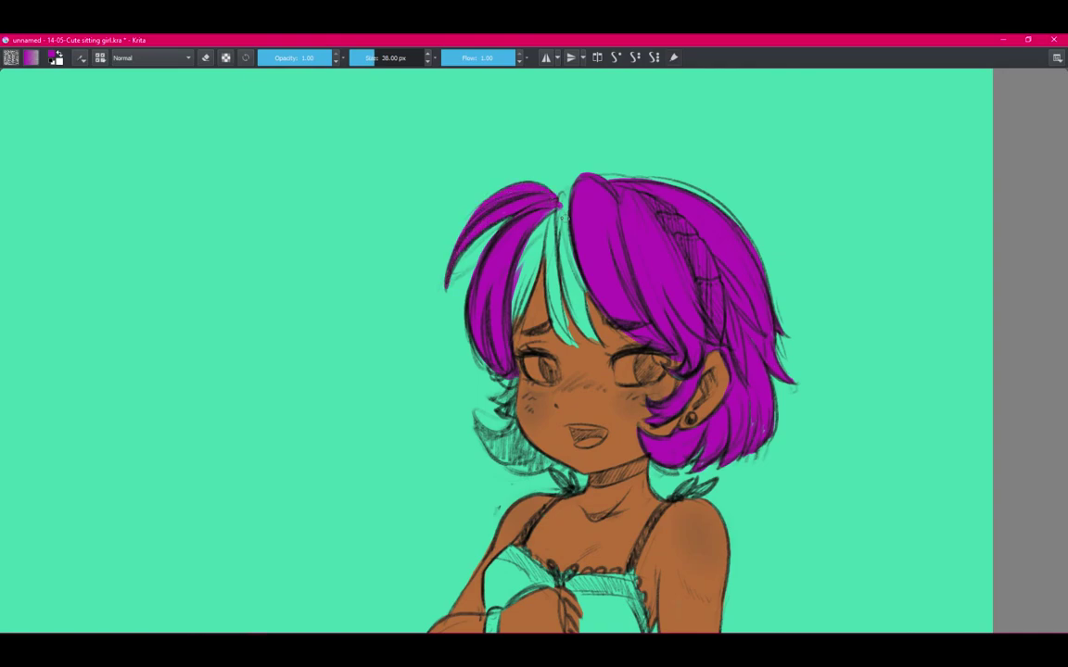
# Fill the left hair strands and the gap strand in the bangs with magenta.
pyautogui.moveTo(505, 172); pyautogui.dragTo(519, 305)
pyautogui.moveTo(528, 246); pyautogui.dragTo(542, 310)
pyautogui.moveTo(510, 176); pyautogui.dragTo(519, 292)
pyautogui.press(']')
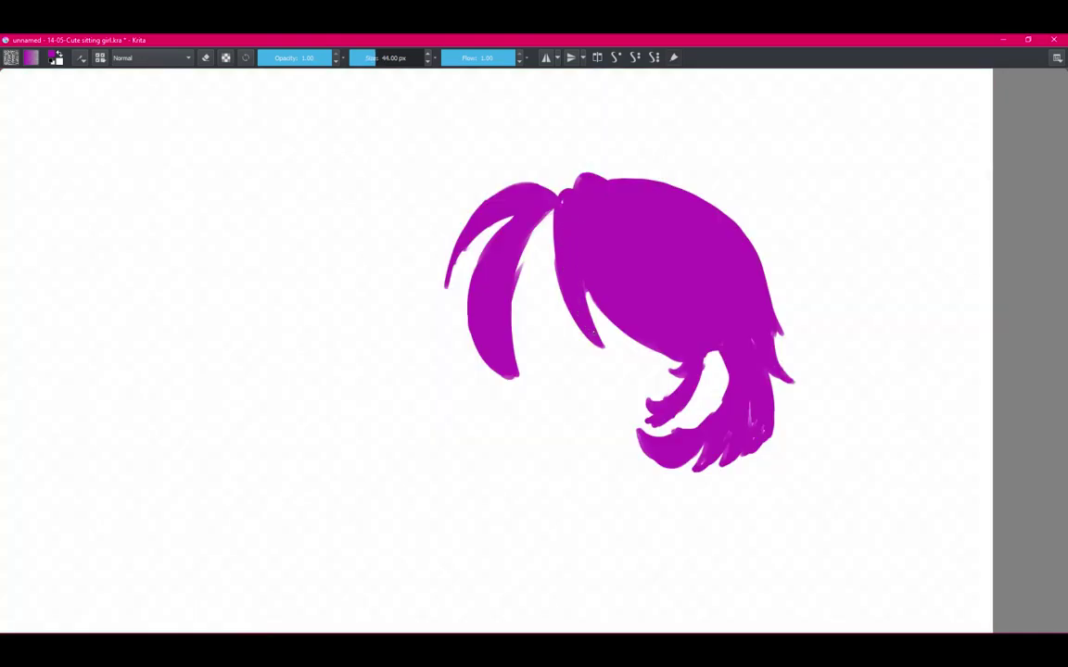
pyautogui.moveTo(554, 218); pyautogui.dragTo(569, 336)
# Touch up the skin beside the bangs in brown, then return to magenta with a smaller brush.
pyautogui.press('e')
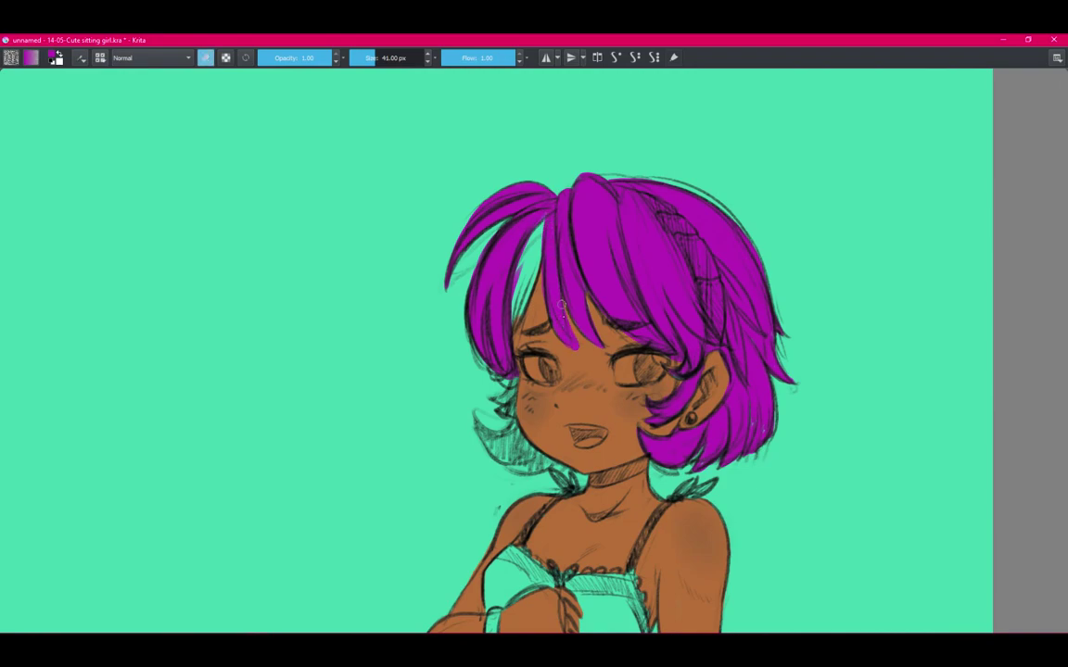
pyautogui.press('e')
pyautogui.keyDown('ctrl'); pyautogui.click(519, 320); pyautogui.keyUp('ctrl')
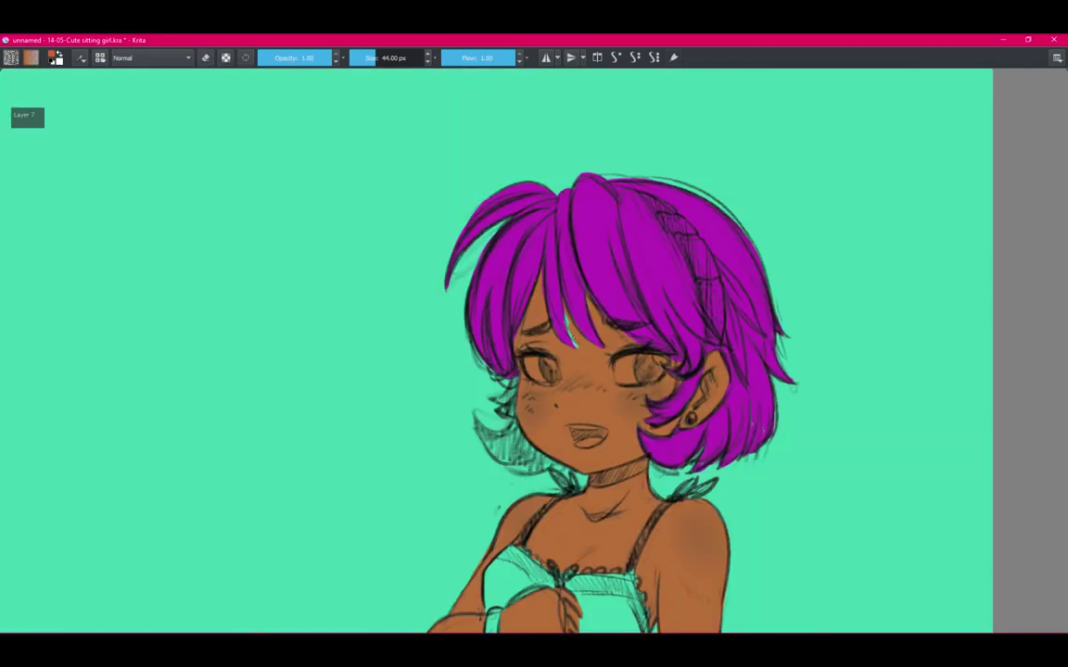
pyautogui.moveTo(514, 282); pyautogui.dragTo(515, 313)
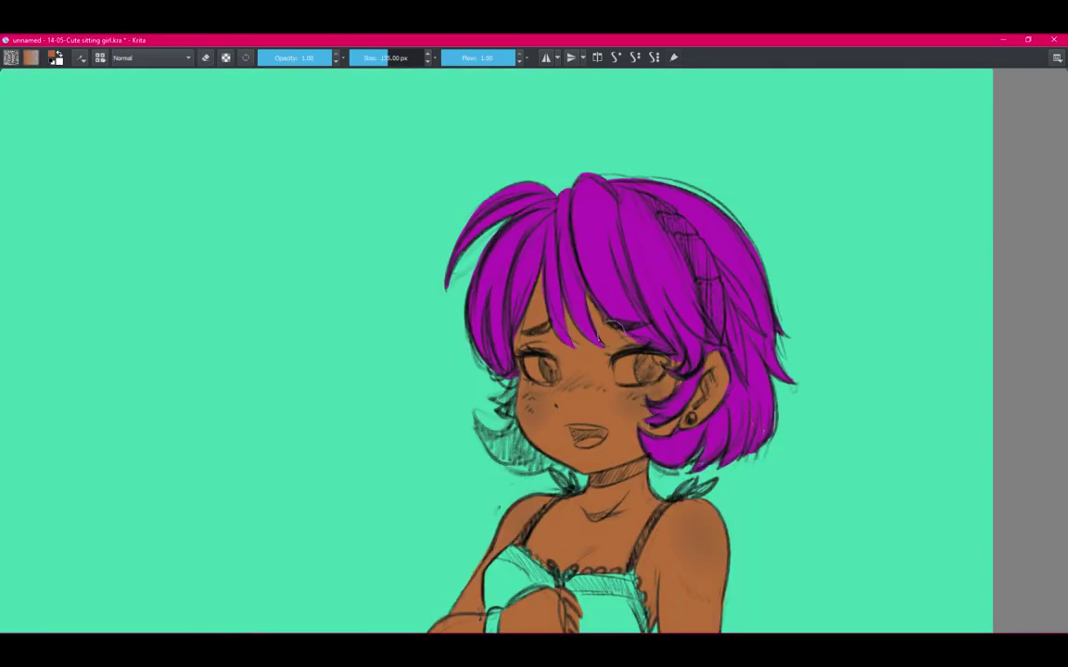
pyautogui.press('[')
pyautogui.press('[')
pyautogui.keyDown('ctrl'); pyautogui.click(670, 294); pyautogui.keyUp('ctrl')
# Fill the lower-left hair strands magenta, checking the hair layer on its own.
pyautogui.press('i')
pyautogui.press('i')
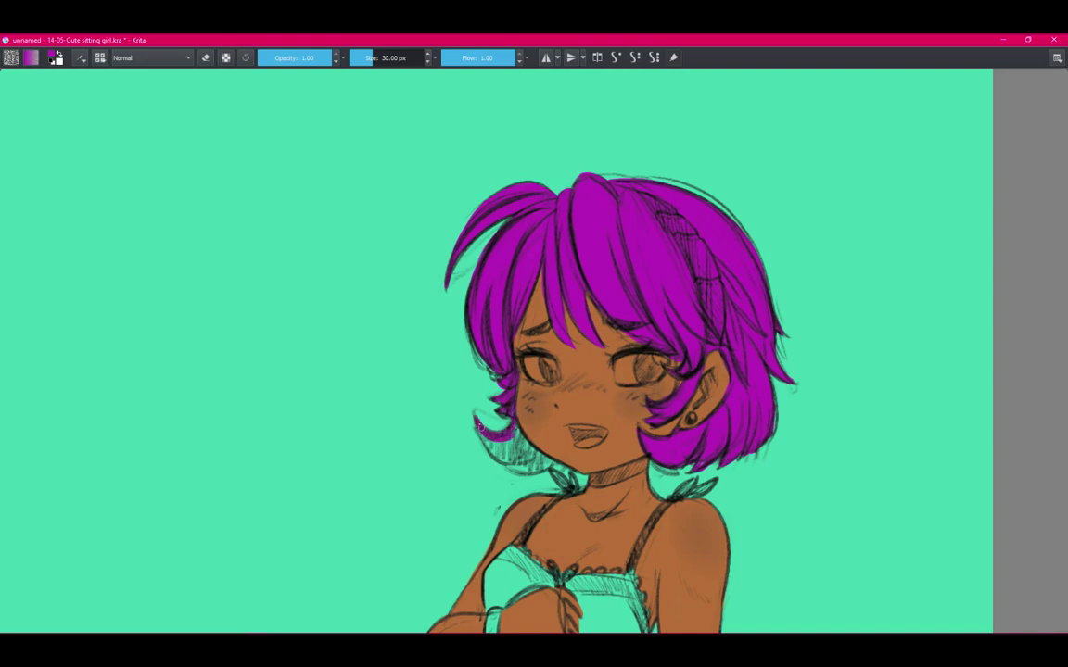
pyautogui.scroll(2, 436, 255)
pyautogui.press('i')
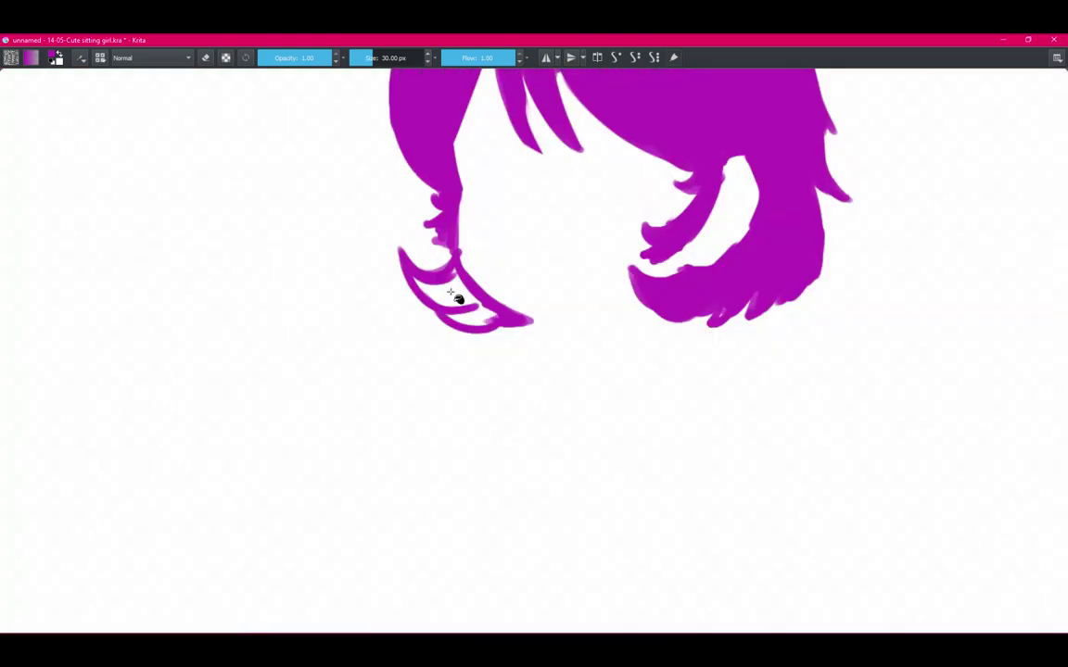
pyautogui.moveTo(453, 297); pyautogui.dragTo(408, 247)
pyautogui.press('i')
pyautogui.press('e')
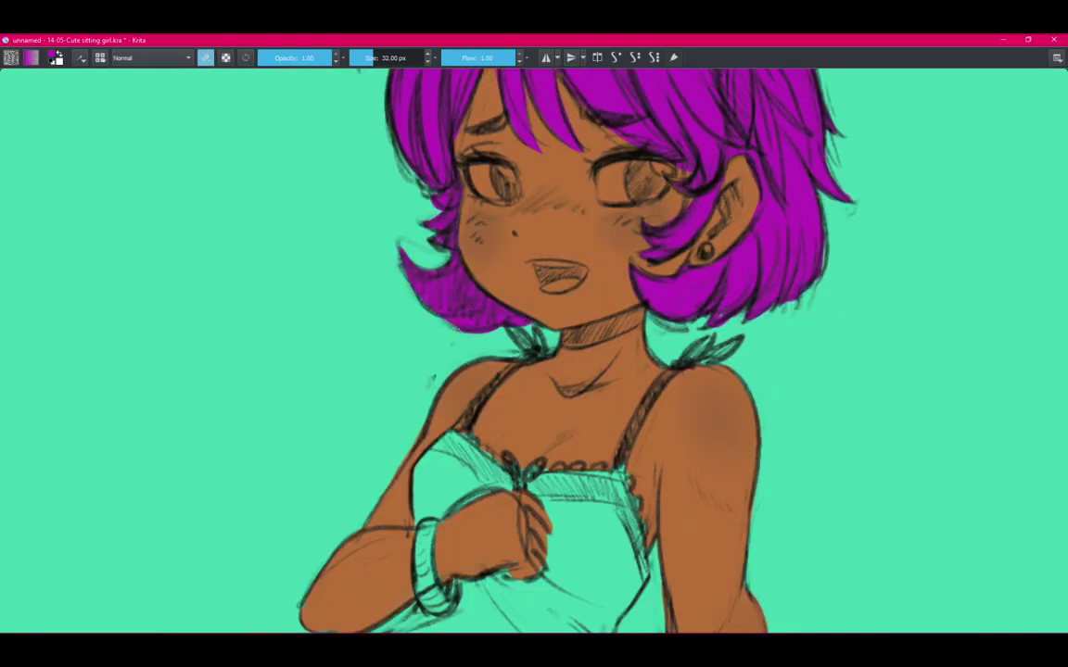
pyautogui.scroll(-4, 649, 320)
pyautogui.scroll(-1, 668, 305)
pyautogui.scroll(2, 681, 287)
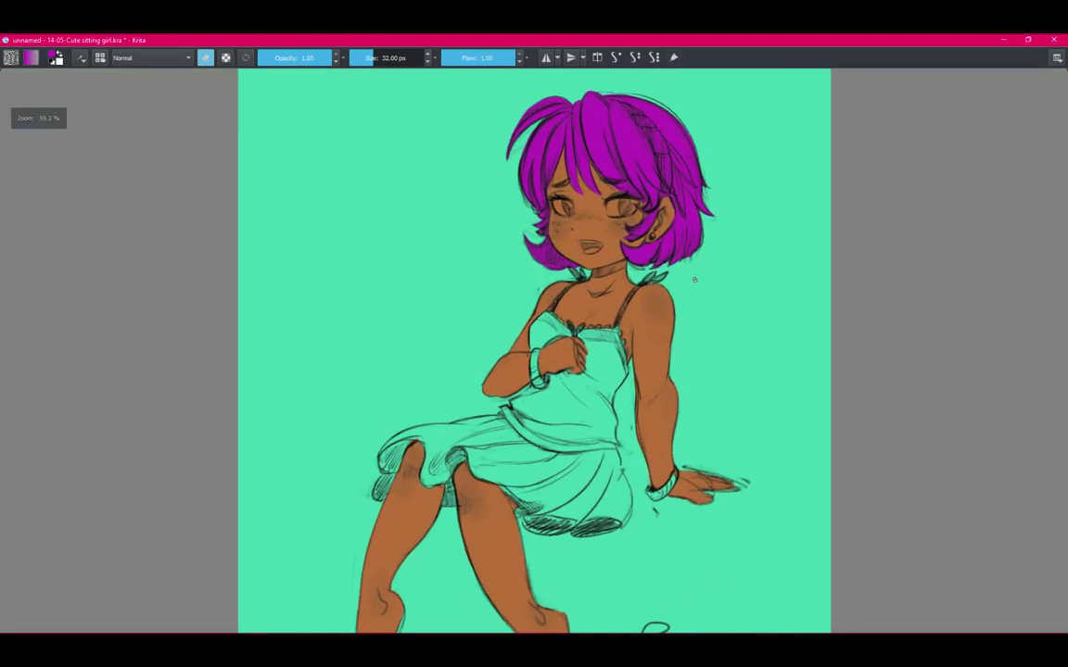
pyautogui.scroll(1, 674, 326)
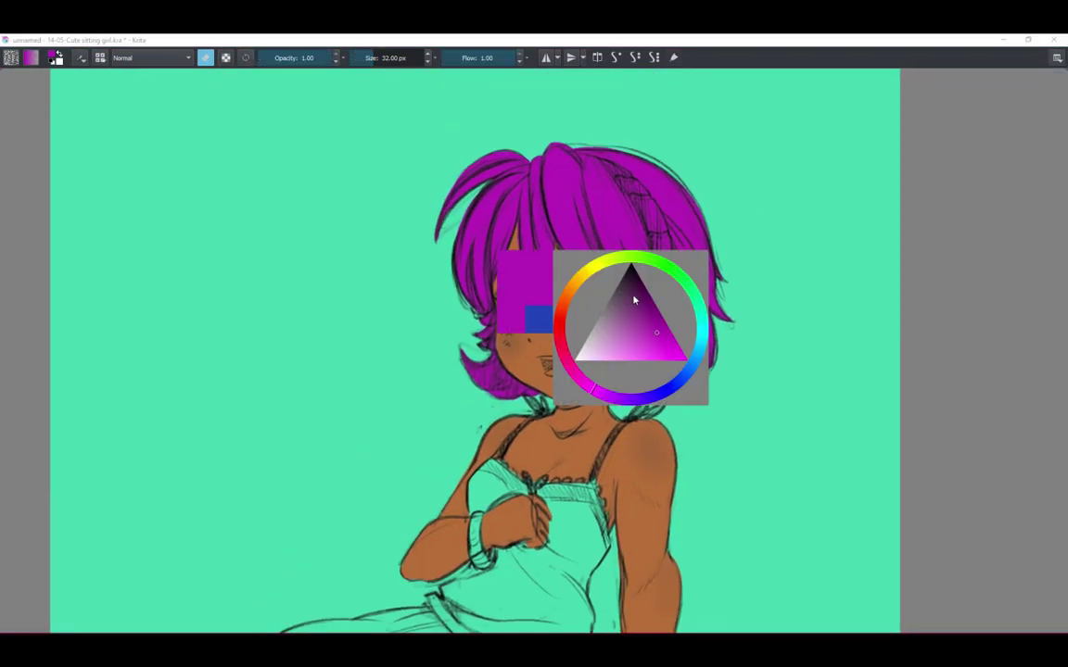
# Paint the eye whites in a light grey from the quick colour picker.
pyautogui.click(630, 288)
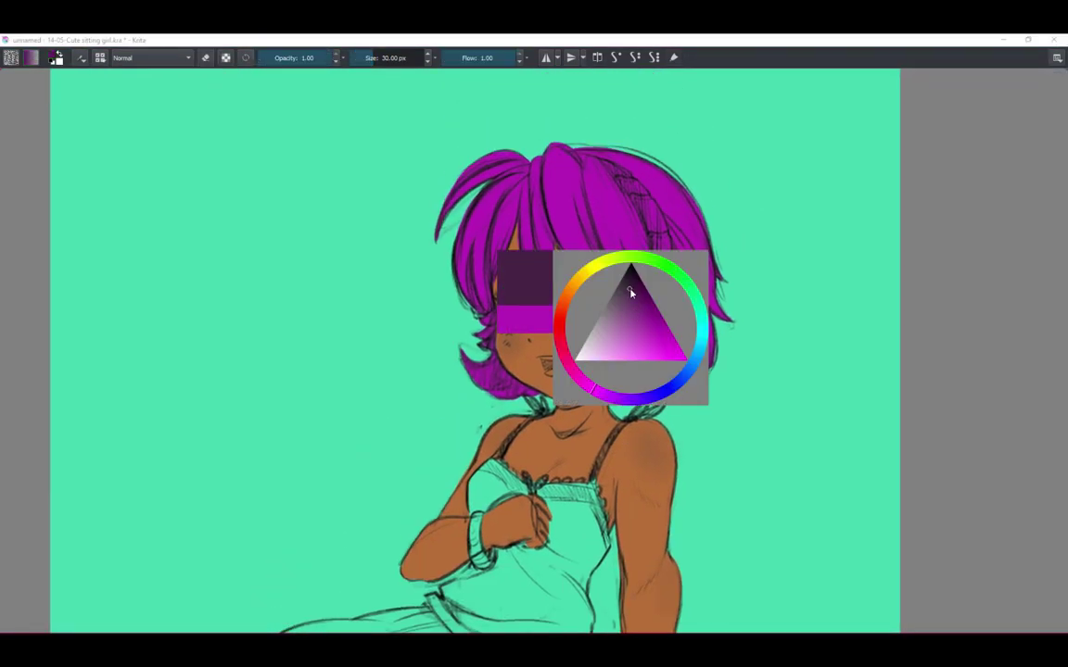
pyautogui.press('Tab')
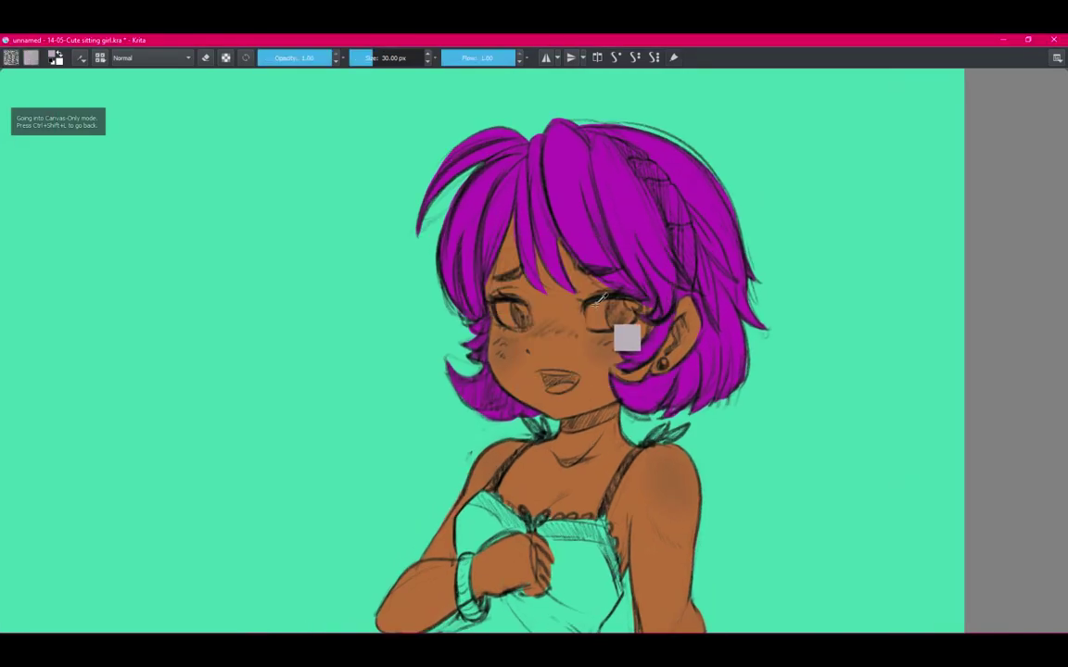
pyautogui.hotkey('shift', 'i')
pyautogui.click(588, 328)
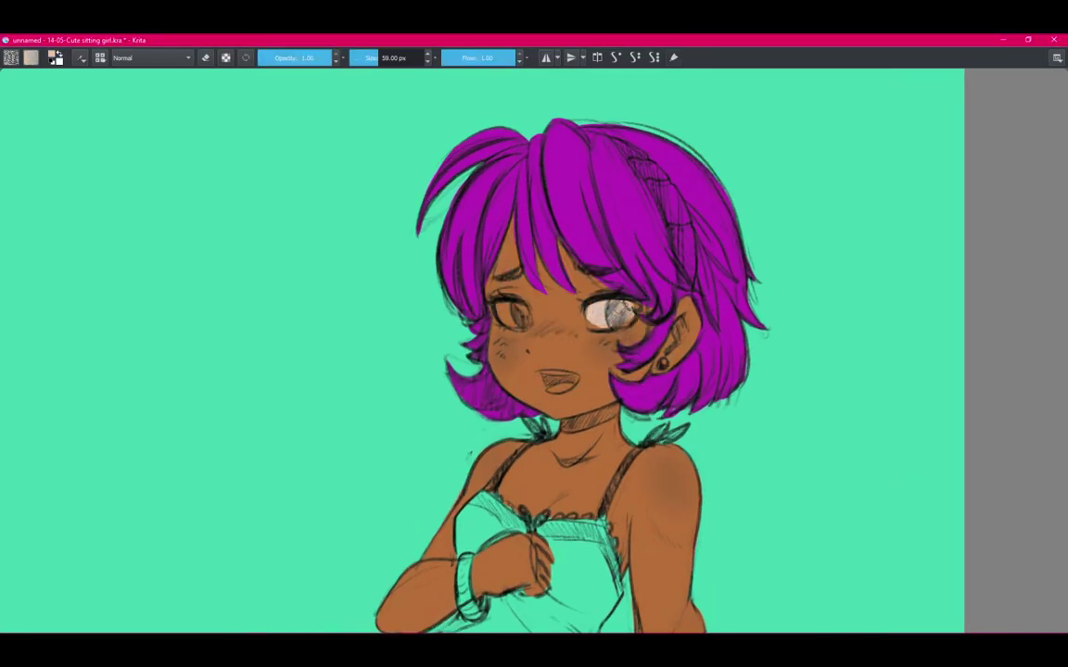
pyautogui.moveTo(501, 308); pyautogui.dragTo(520, 319)
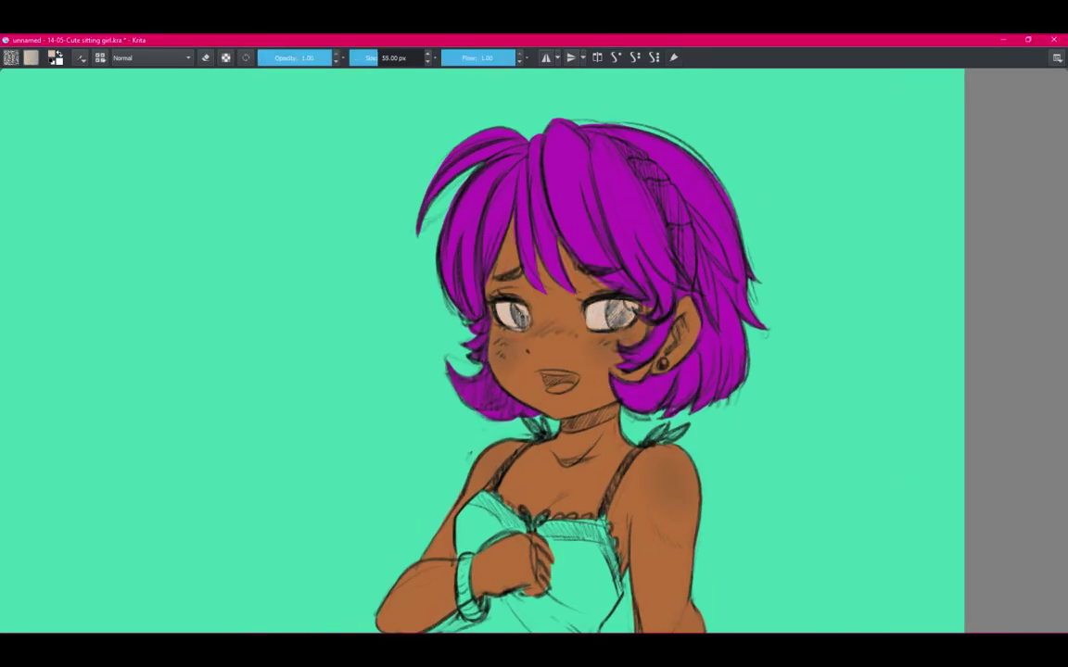
pyautogui.press('Tab')
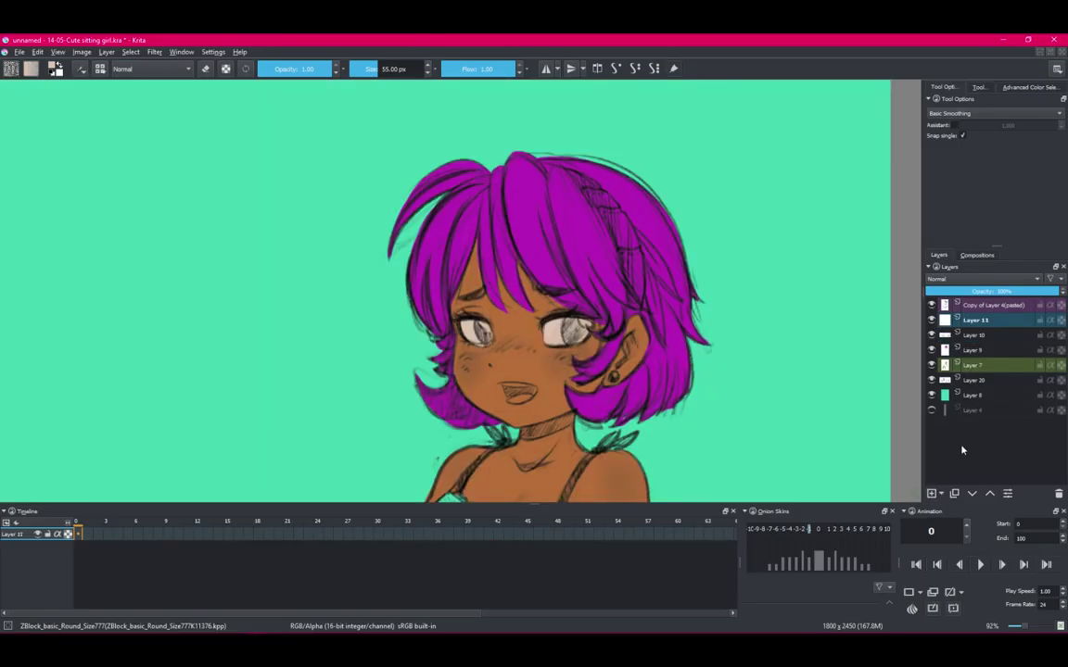
# Rename Layer 10 to eyewhite, Layer 7 to skin and Layer 9 to hair.
pyautogui.keyDown('alt'); pyautogui.click(975, 320); pyautogui.keyUp('alt')
pyautogui.keyDown('alt'); pyautogui.click(972, 335); pyautogui.keyUp('alt')
pyautogui.doubleClick(972, 335)
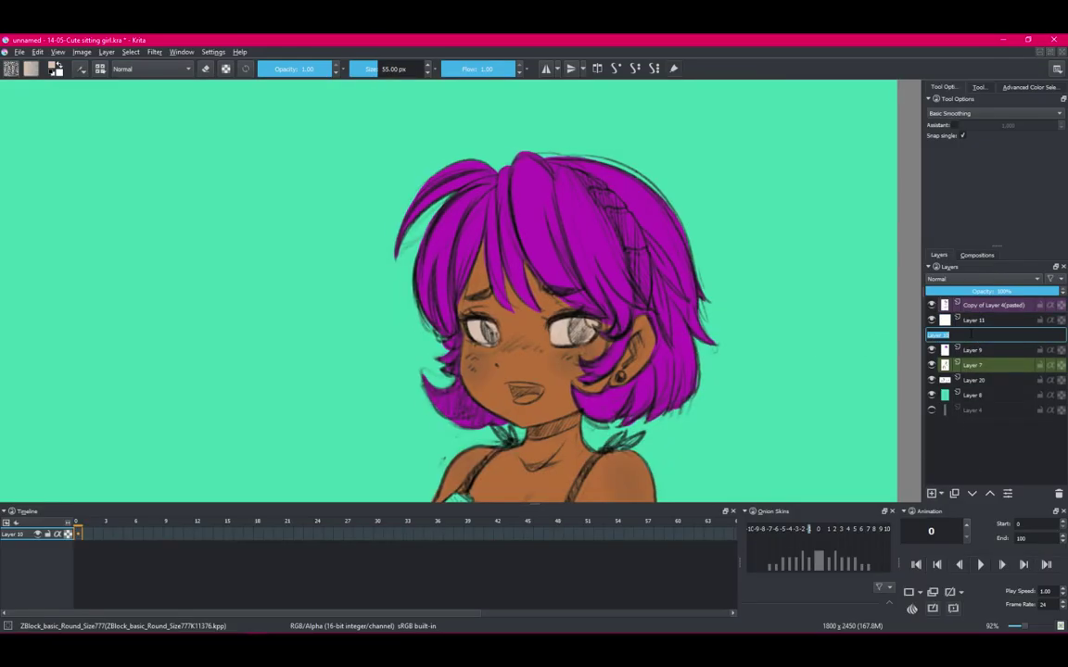
pyautogui.write('eyeshite')
pyautogui.doubleClick(973, 366)
pyautogui.write('ey')
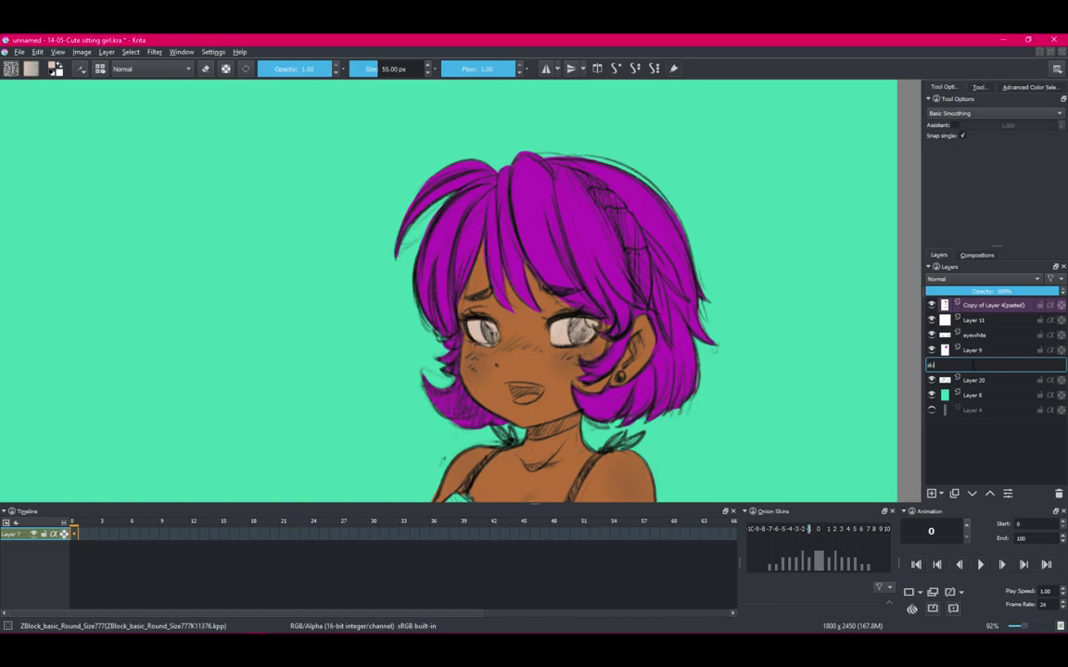
pyautogui.write('kin')
pyautogui.press('Return')
pyautogui.doubleClick(972, 350)
pyautogui.write('hair')
pyautogui.press('Return')
pyautogui.press('-')
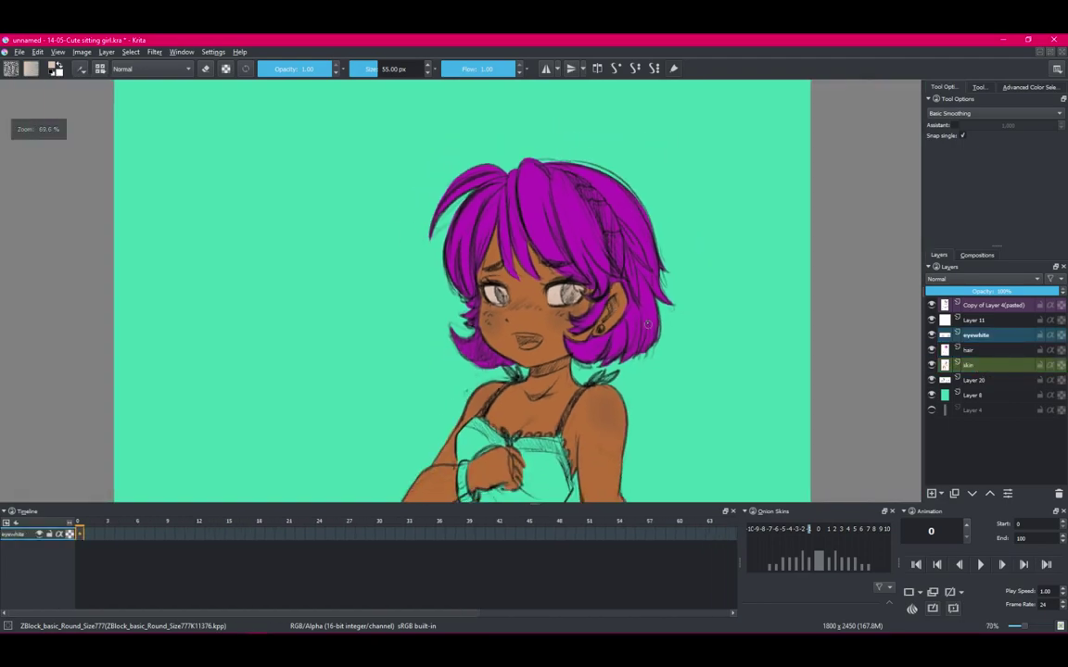
# Pick a dark green and paint the irises of both eyes.
pyautogui.moveTo(647, 324); pyautogui.dragTo(835, 315)
pyautogui.press('Tab')
pyautogui.press('-')
pyautogui.press('Tab')
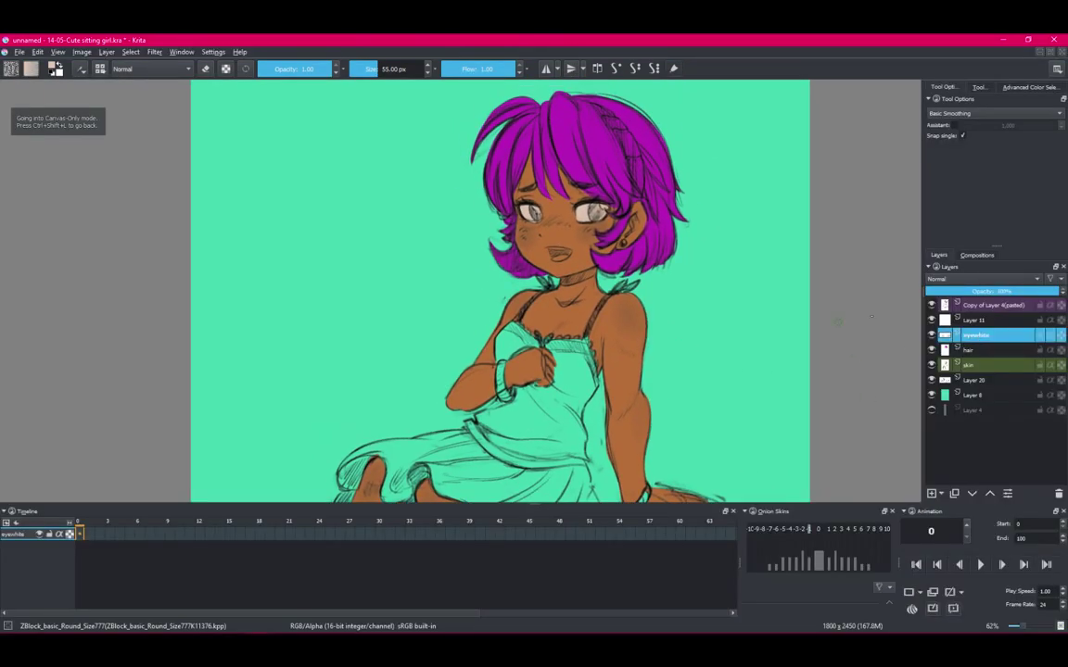
pyautogui.rightClick(649, 320)
pyautogui.click(649, 324)
pyautogui.press('Tab')
pyautogui.scroll(5, 607, 206)
pyautogui.moveTo(542, 227)
pyautogui.mouseDown()
pyautogui.moveTo(572, 236)
pyautogui.moveTo(519, 227)
pyautogui.mouseUp()
pyautogui.moveTo(320, 218); pyautogui.dragTo(333, 236)
# Add a small white highlight to the right iris, then add a layer above skin.
pyautogui.press('[')
pyautogui.keyDown('ctrl'); pyautogui.click(361, 219); pyautogui.keyUp('ctrl')
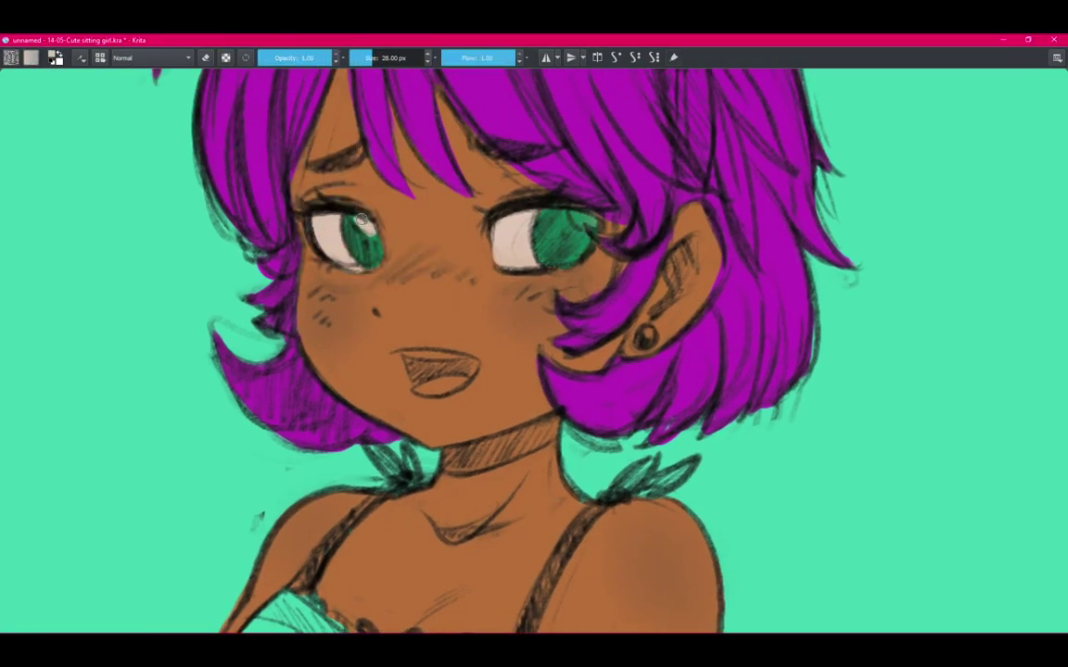
pyautogui.rightClick(567, 214)
pyautogui.press('[')
pyautogui.moveTo(580, 219); pyautogui.dragTo(590, 224)
pyautogui.scroll(-5, 576, 215)
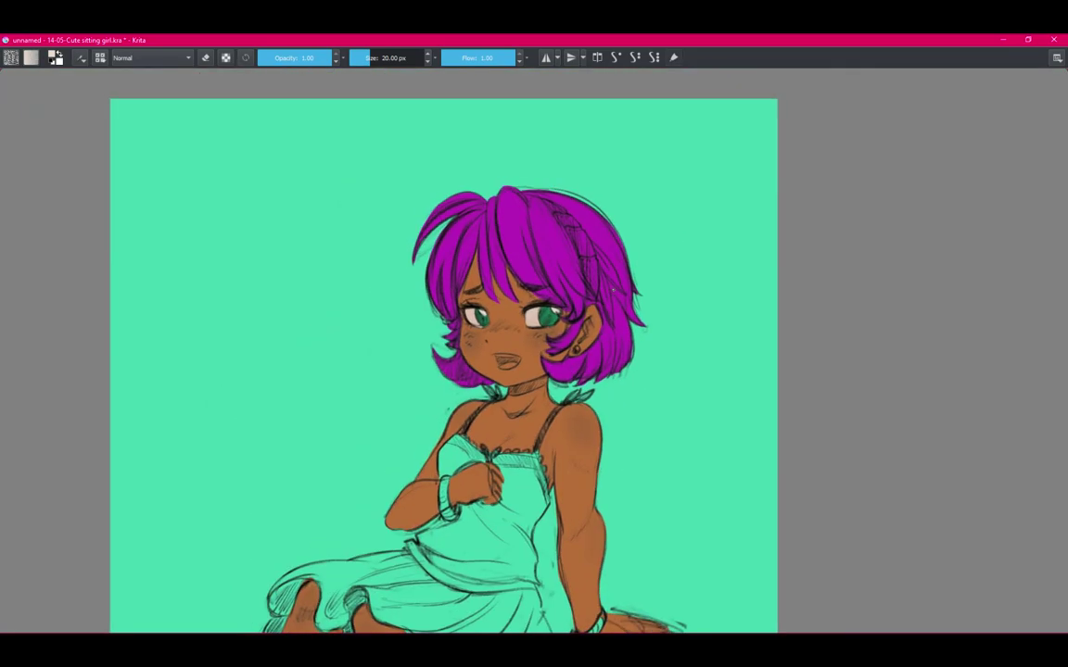
pyautogui.scroll(3, 649, 259)
pyautogui.scroll(-1, 698, 273)
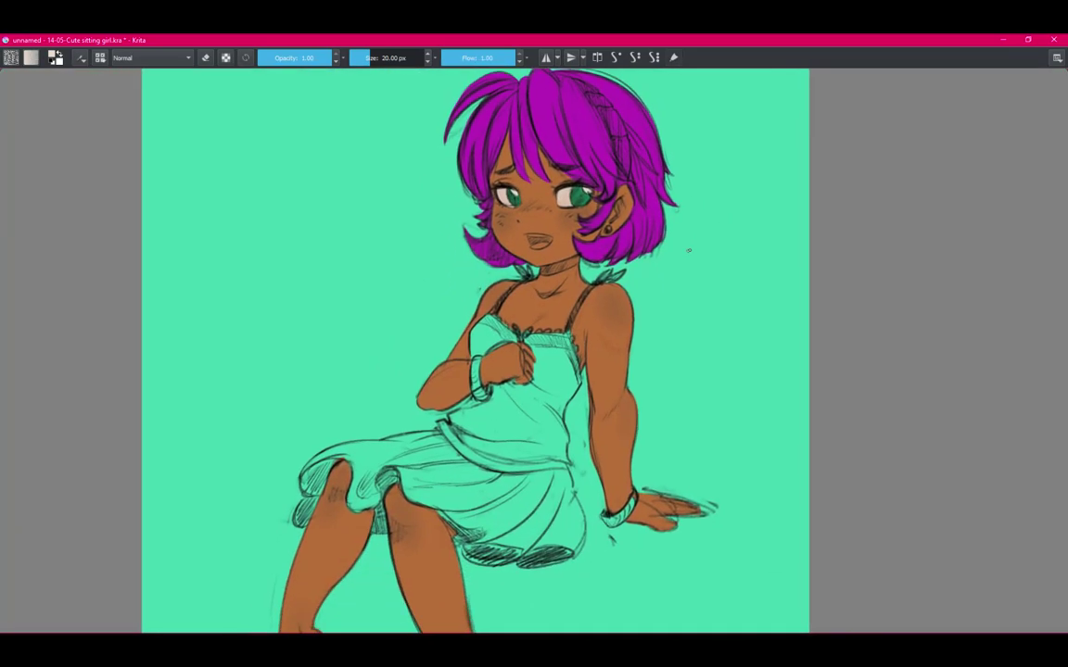
pyautogui.press('Tab')
pyautogui.click(974, 367)
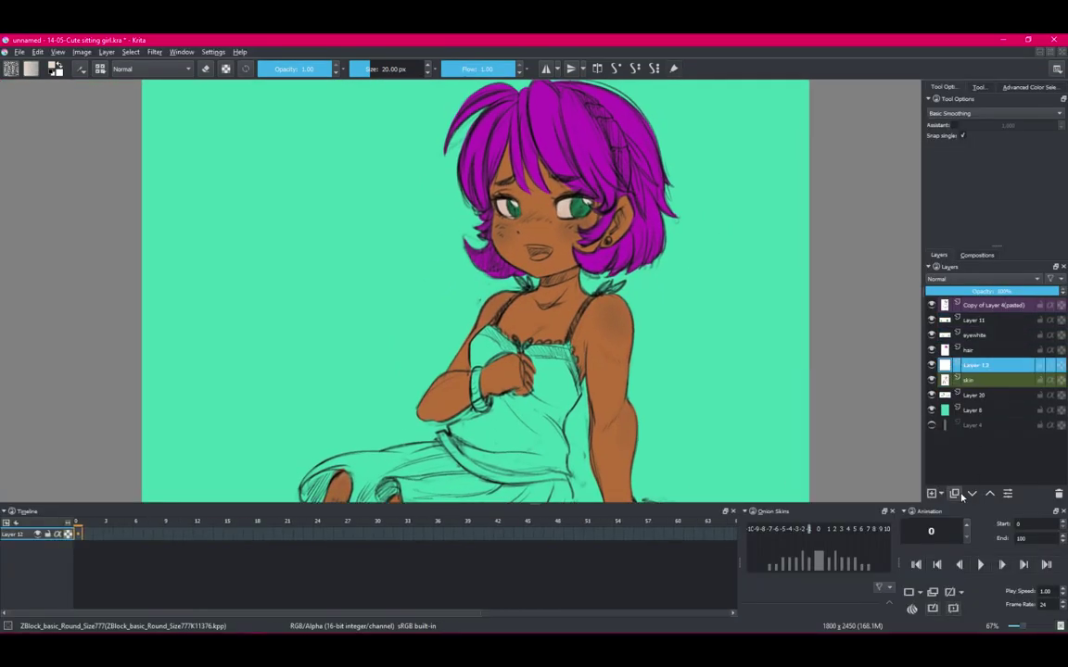
# With a slightly larger brush, paint off-white across the camisole top down to its hem.
pyautogui.scroll(3, 523, 322)
pyautogui.hotkey('ctrl', 'shift', 'h')
pyautogui.press(']')
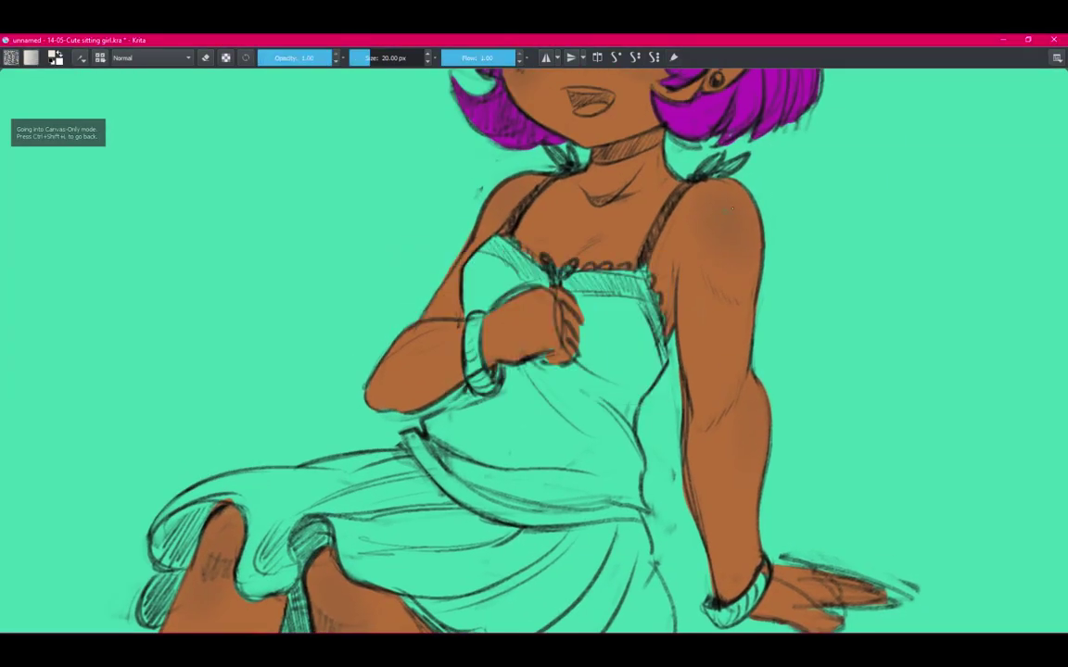
pyautogui.hotkey('ctrl', 'shift', 'h')
pyautogui.hotkey('ctrl', 'shift', 'h')
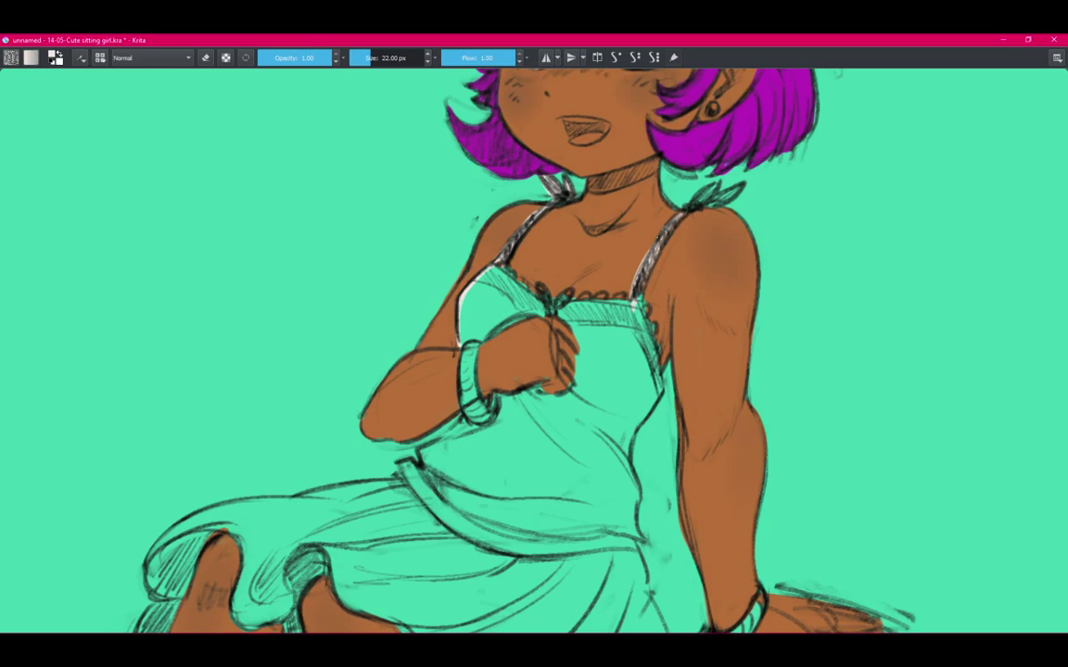
pyautogui.moveTo(510, 281); pyautogui.dragTo(543, 239)
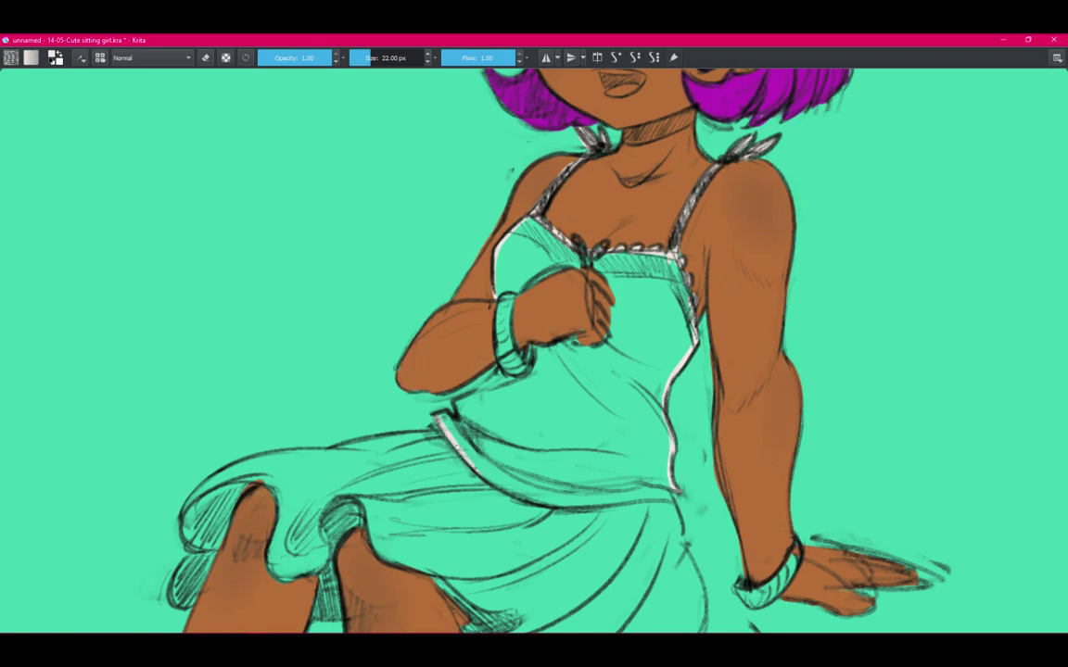
pyautogui.moveTo(471, 469); pyautogui.dragTo(603, 501)
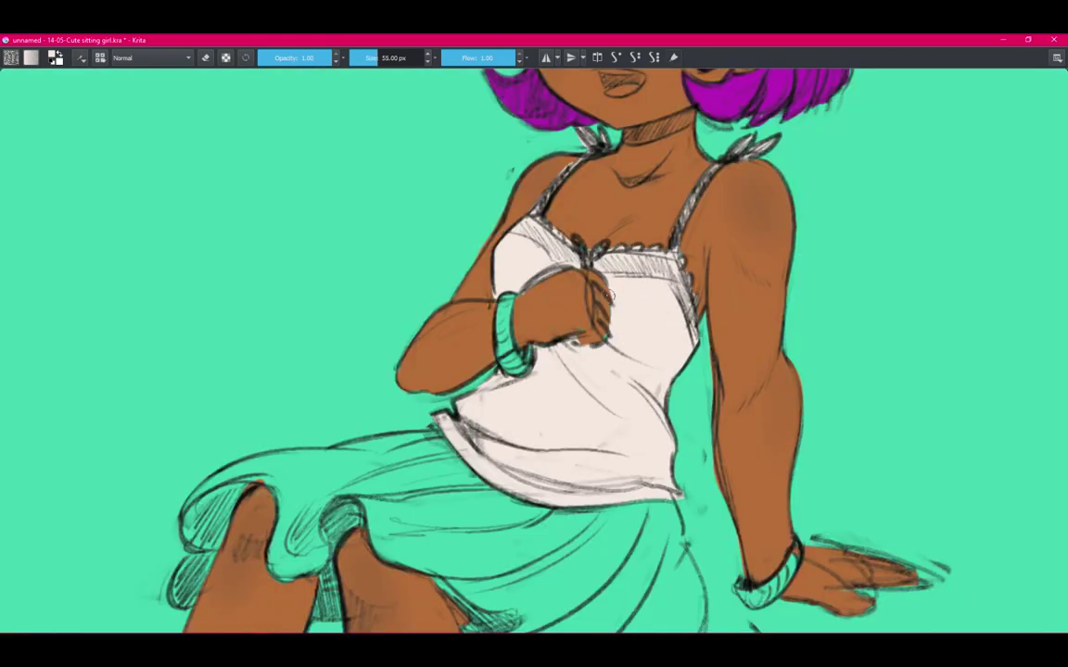
# Try a pale stroke over the wrist bangle on Layer 12, then undo it.
pyautogui.press('Tab')
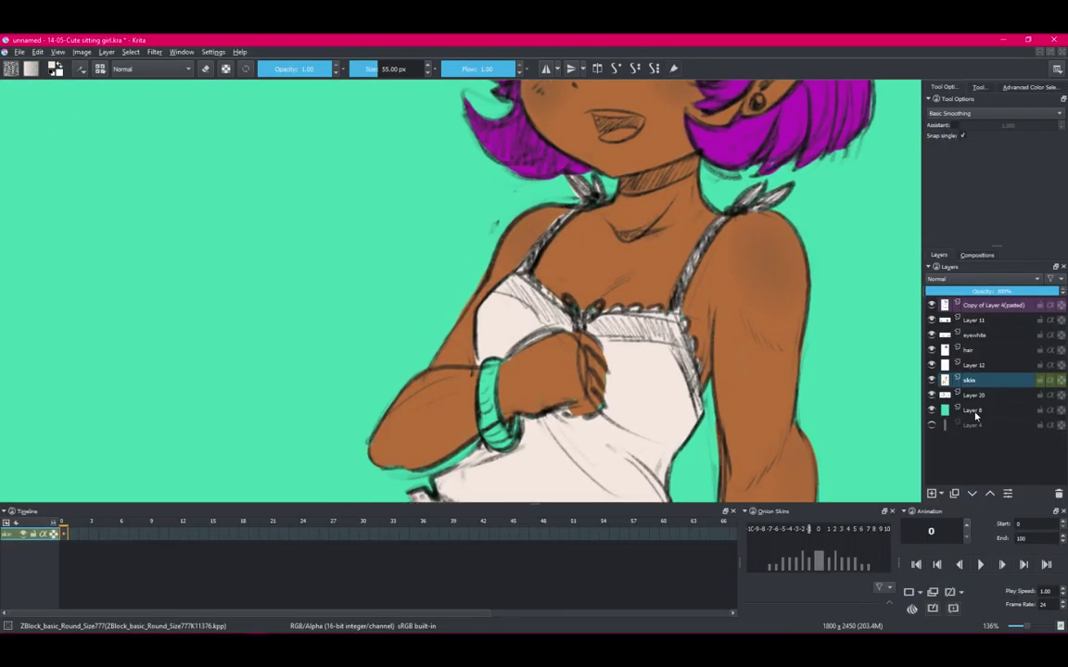
pyautogui.hotkey('ctrl', 'shift', 'l')
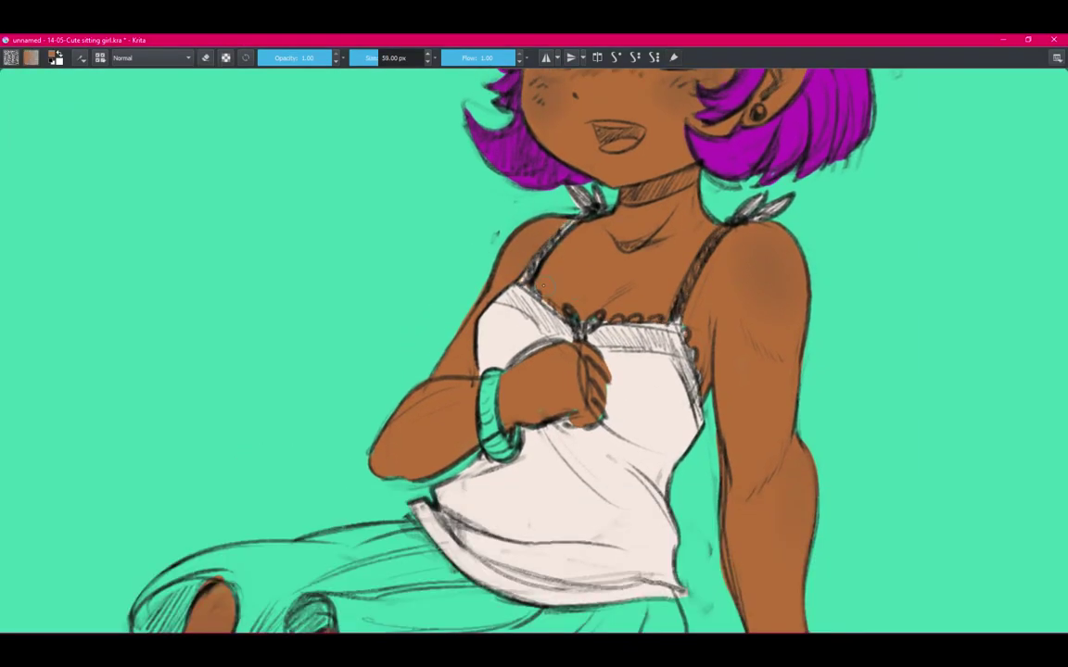
pyautogui.press('Tab')
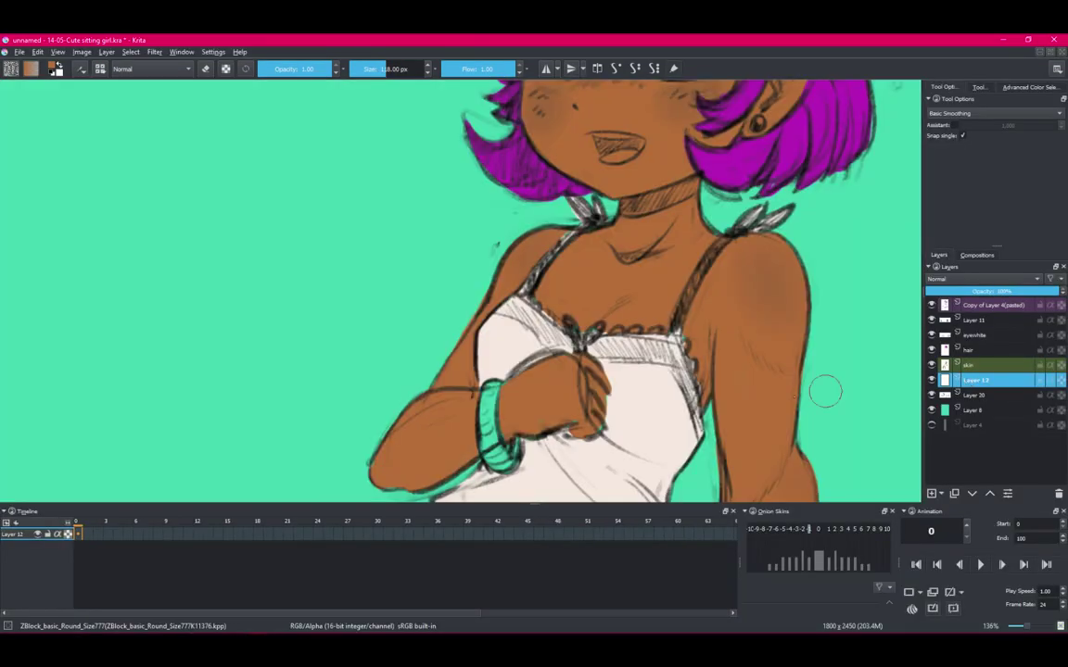
pyautogui.scroll(-2, 629, 320)
pyautogui.moveTo(546, 317); pyautogui.dragTo(517, 291)
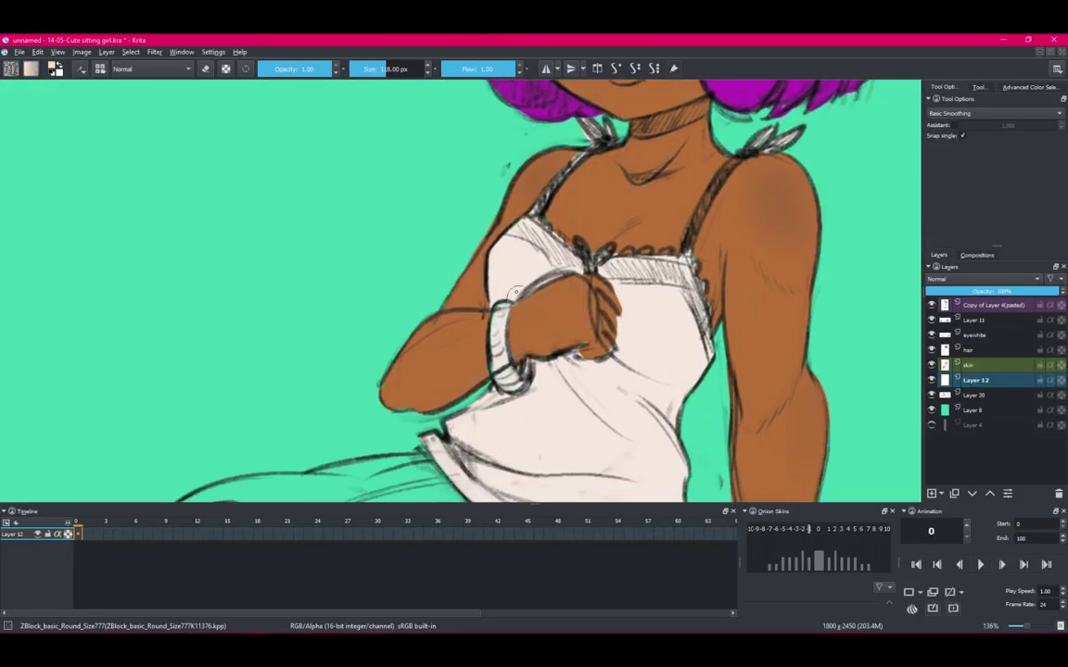
pyautogui.press('1')
pyautogui.press('pageup')
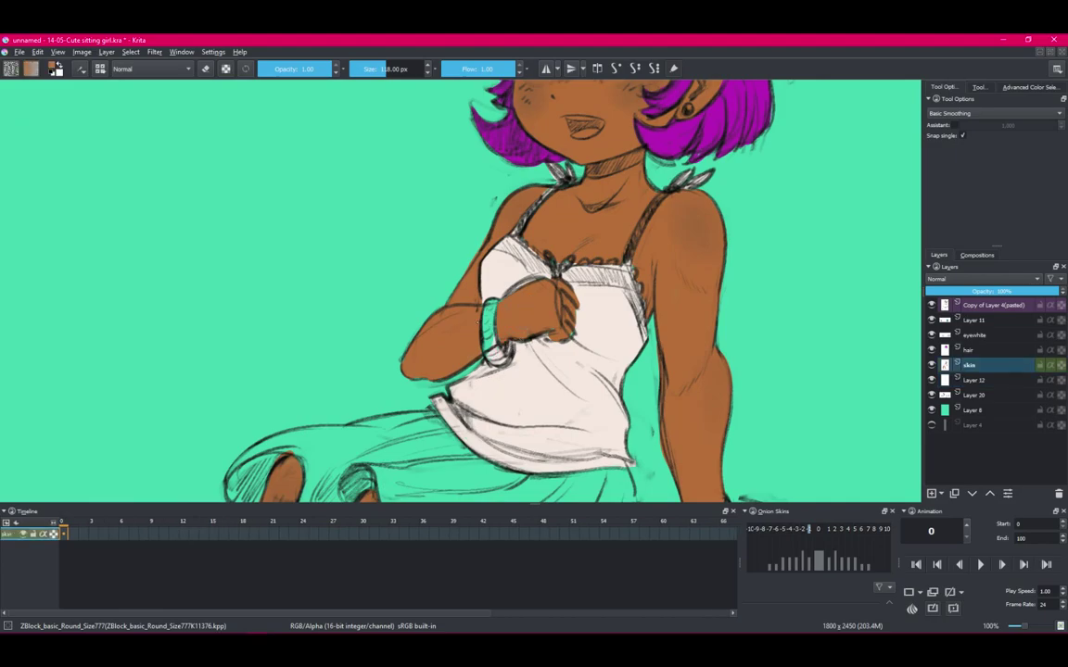
pyautogui.hotkey('ctrl', 'z')
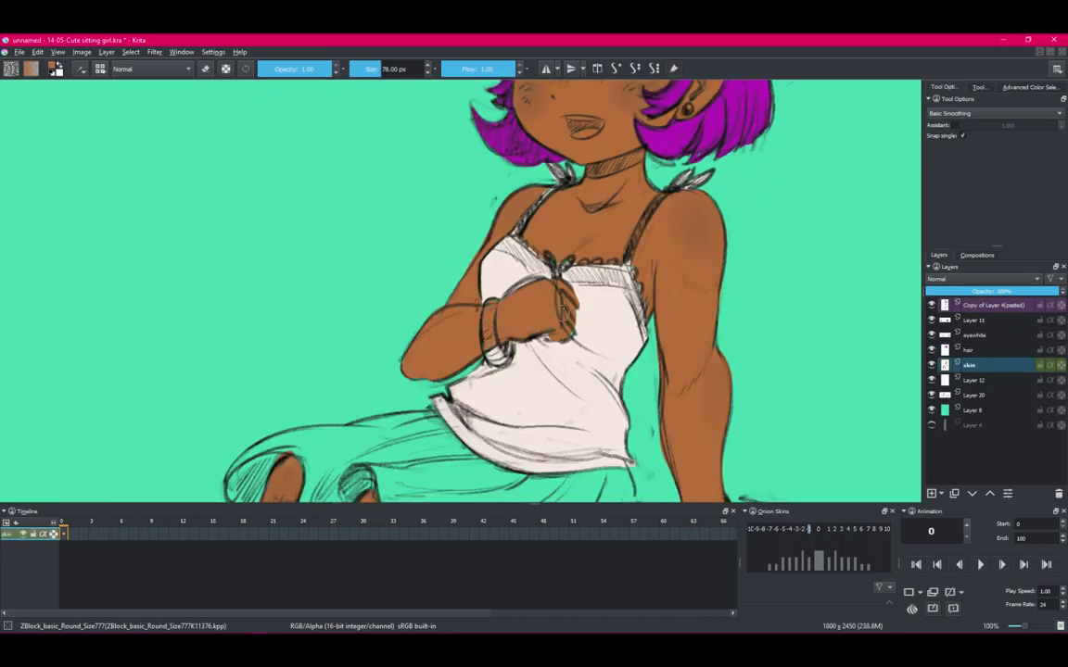
pyautogui.press('+')
pyautogui.press('pagedown')
# On the skin layer, paint the bangle brown, toggling eraser mode to tidy edges.
pyautogui.scroll(2, 533, 278)
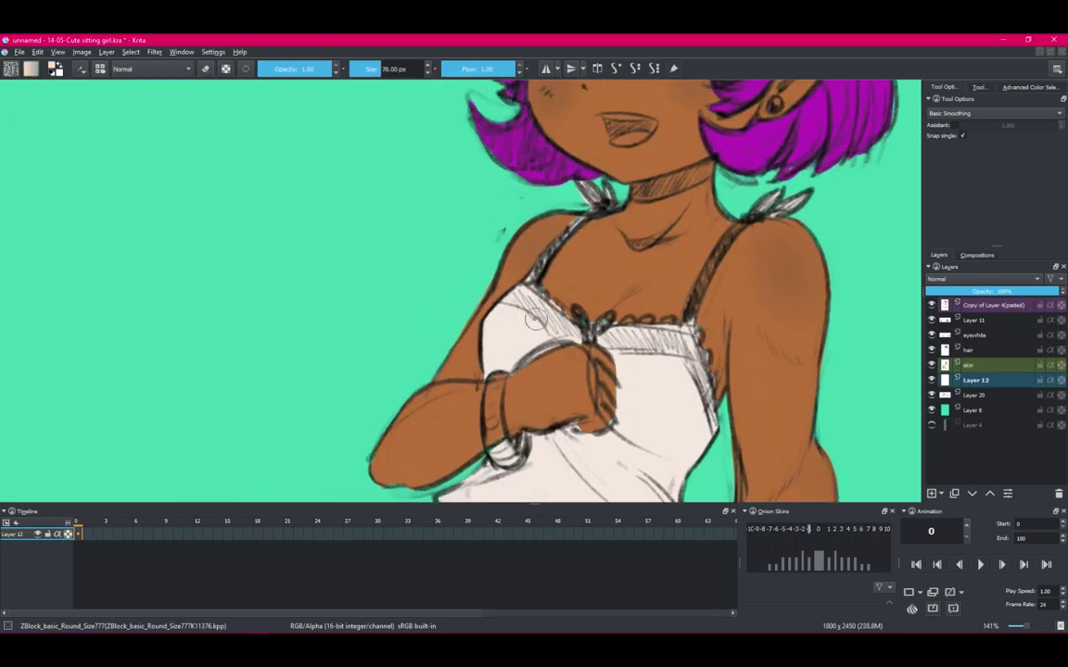
pyautogui.press('pageup')
pyautogui.press('e')
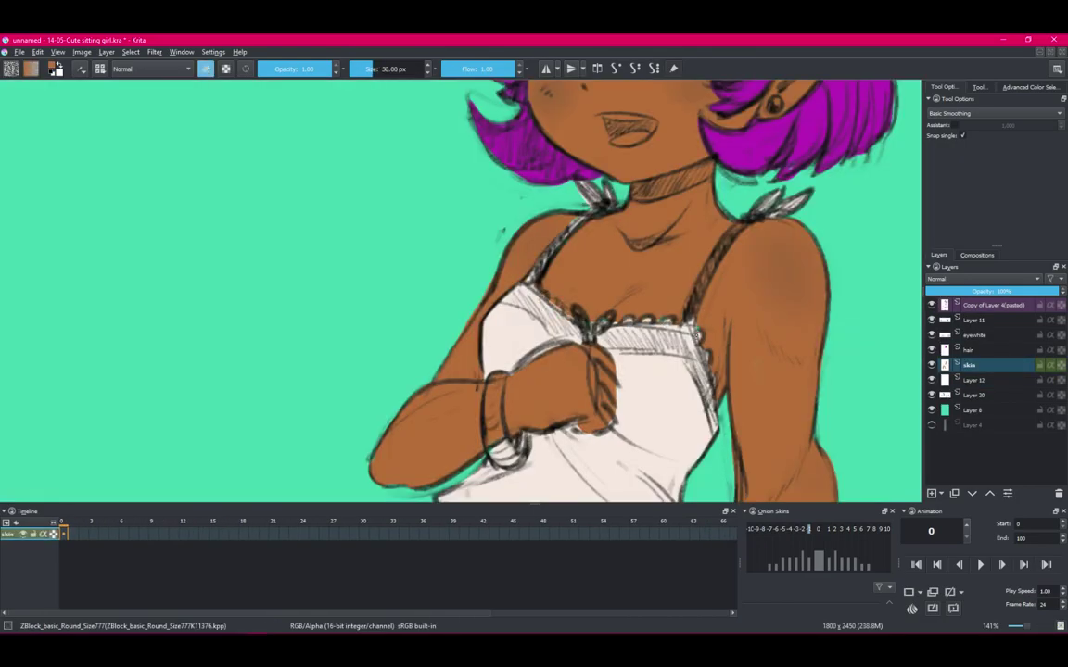
pyautogui.press('e')
pyautogui.press('-')
pyautogui.press('-')
pyautogui.press('-')
pyautogui.press('+')
pyautogui.press('+')
pyautogui.press('+')
pyautogui.press('pageup')
pyautogui.press('pageup')
pyautogui.press('pageup')
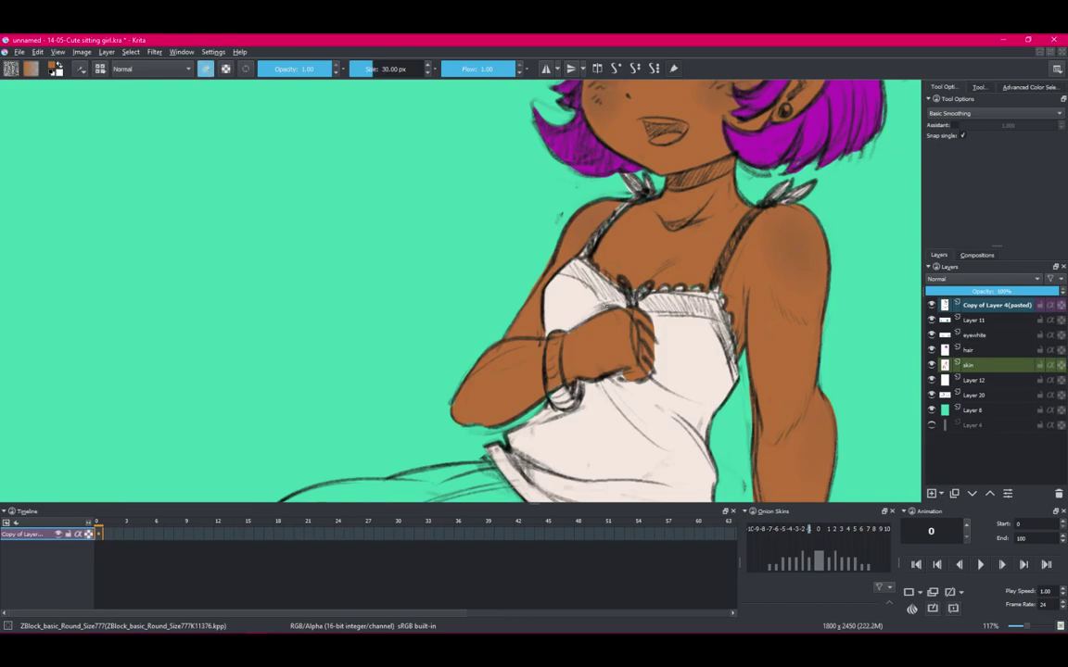
pyautogui.scroll(-3, 620, 394)
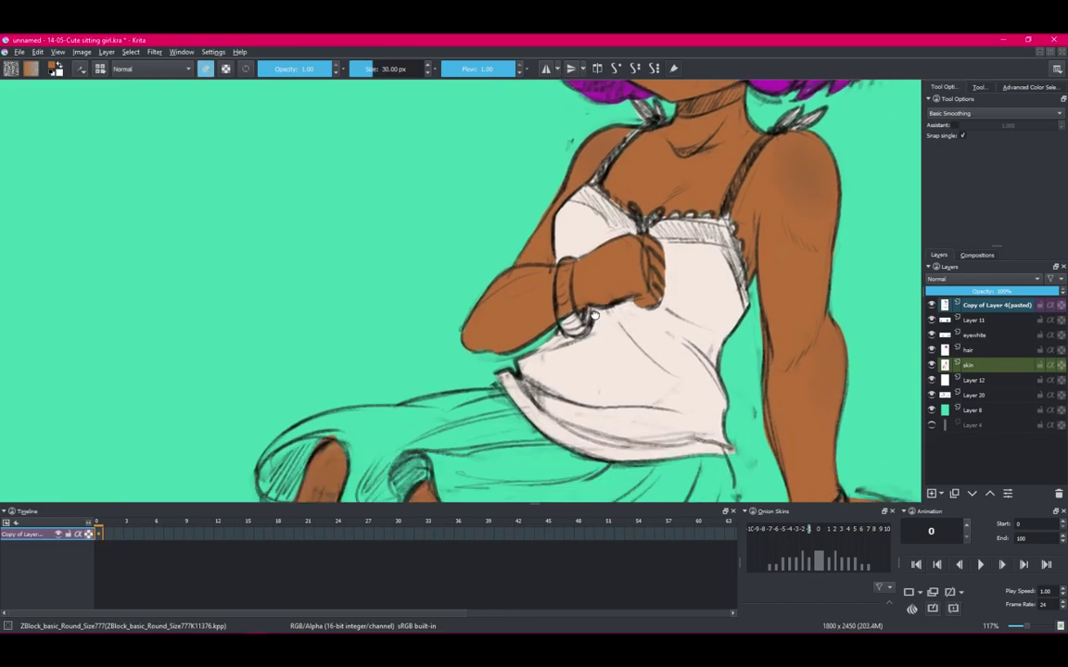
pyautogui.press('-')
pyautogui.press('-')
pyautogui.press('+')
pyautogui.press('+')
pyautogui.press('+')
pyautogui.scroll(2, 583, 287)
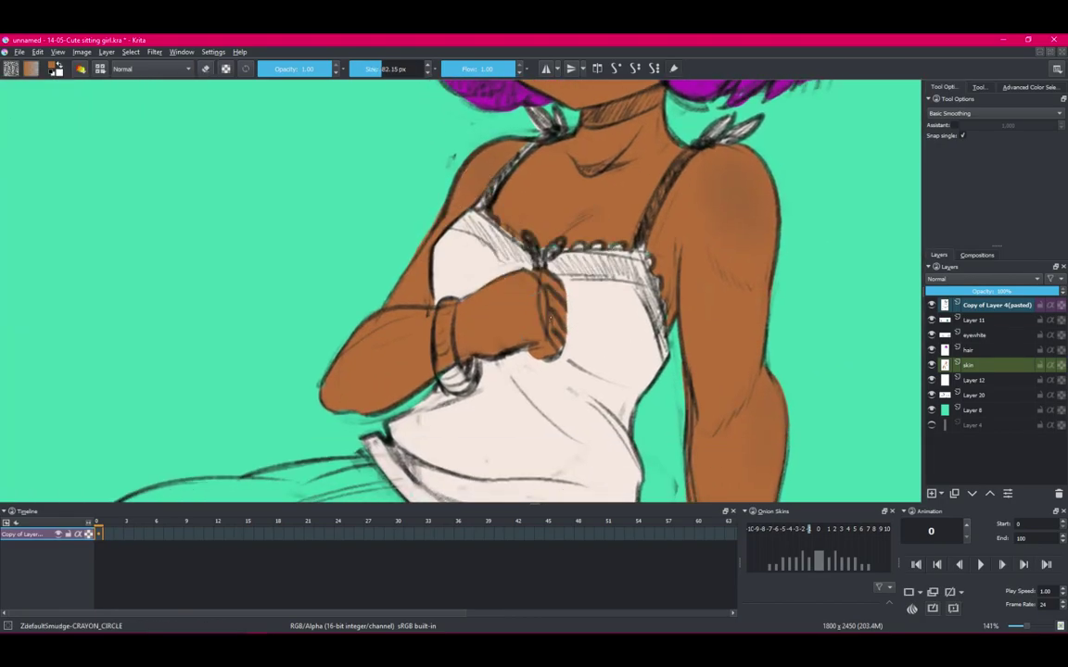
pyautogui.press('Tab')
pyautogui.hotkey('shift', 'i')
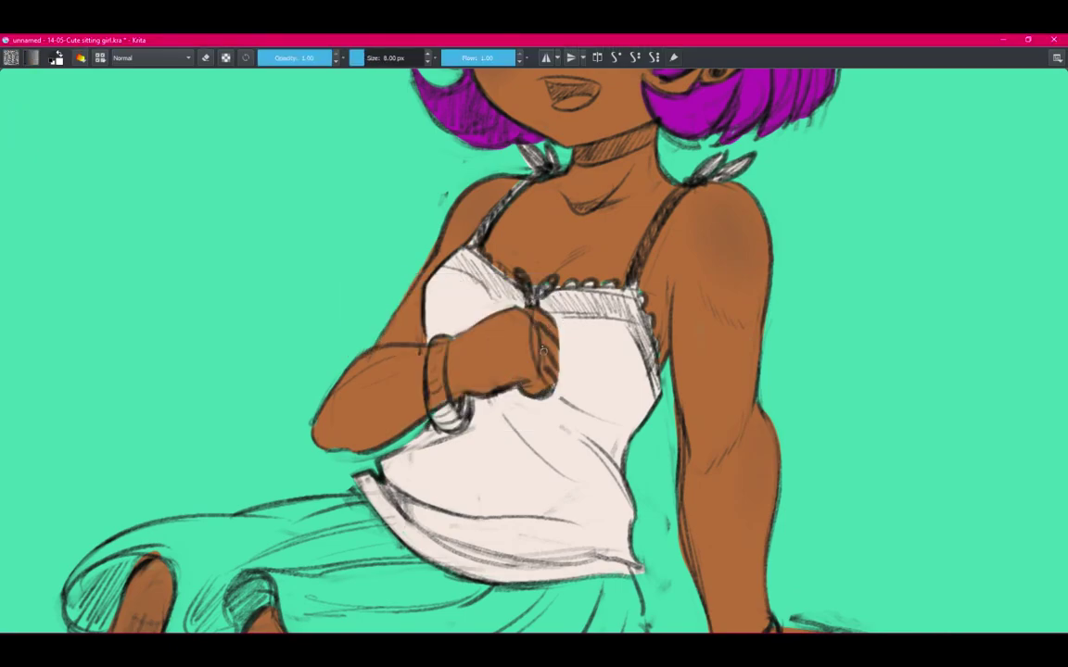
# Zoom to the resting hand, erase stray lines, and sample the hand's brown.
pyautogui.press('[')
pyautogui.press('[')
pyautogui.press('-')
pyautogui.press('-')
pyautogui.press('+')
pyautogui.press('+')
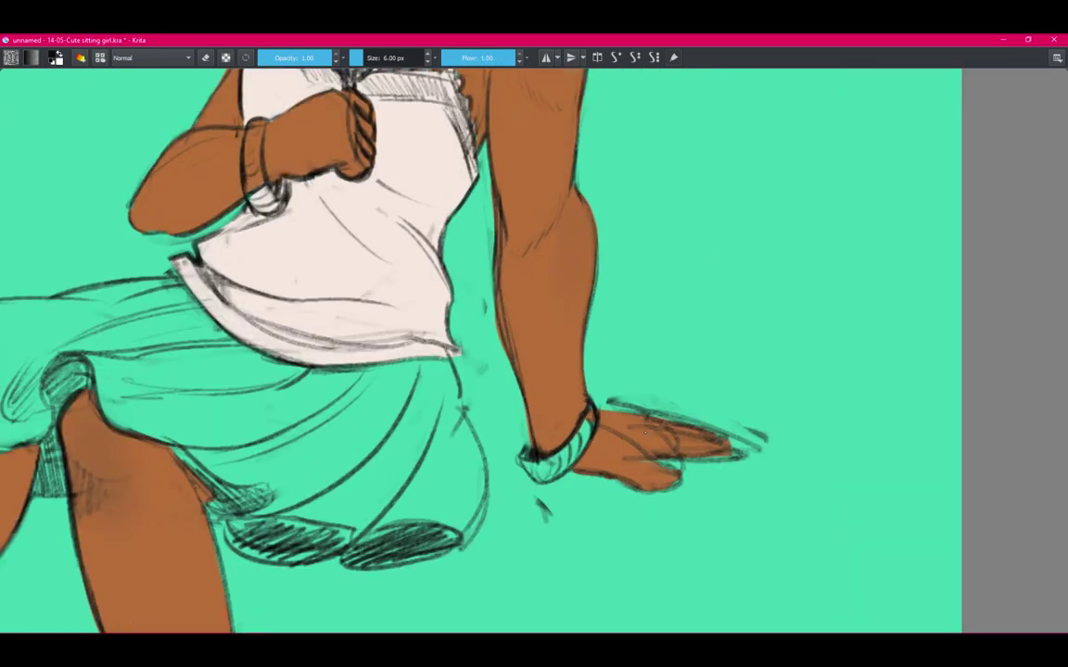
pyautogui.press('e')
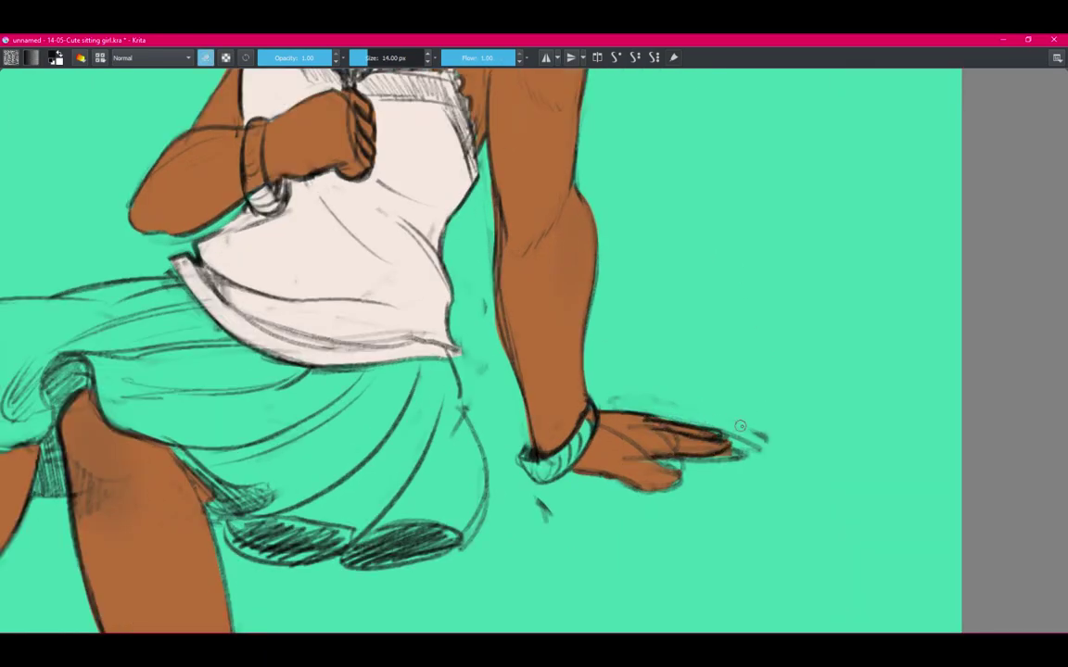
pyautogui.press('e')
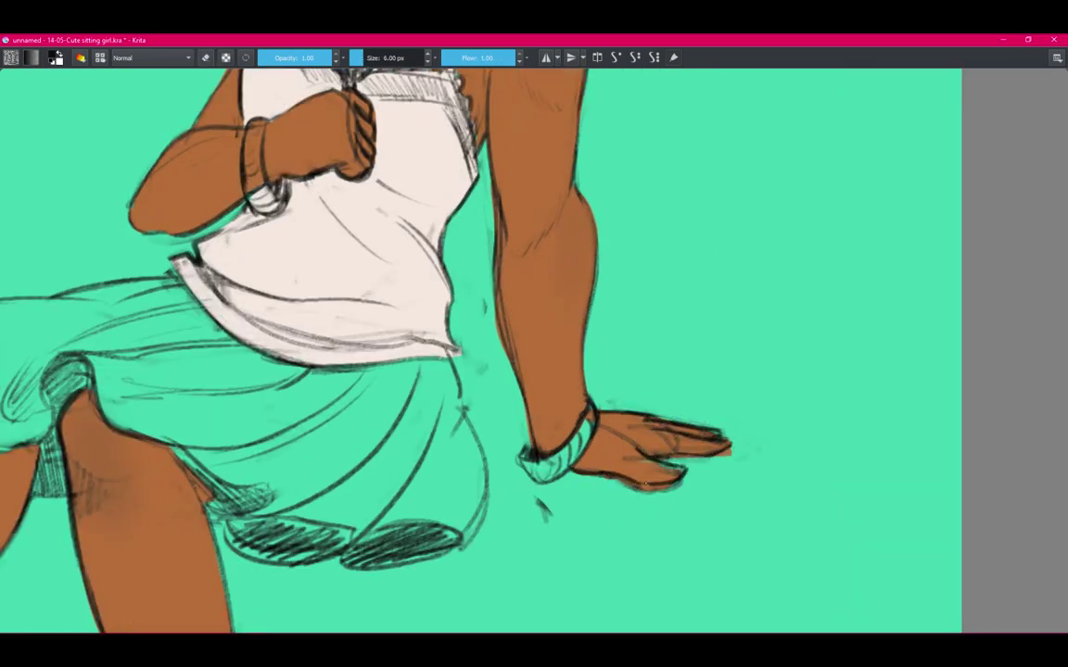
pyautogui.keyDown('ctrl'); pyautogui.click(607, 443); pyautogui.keyUp('ctrl')
pyautogui.press(']')
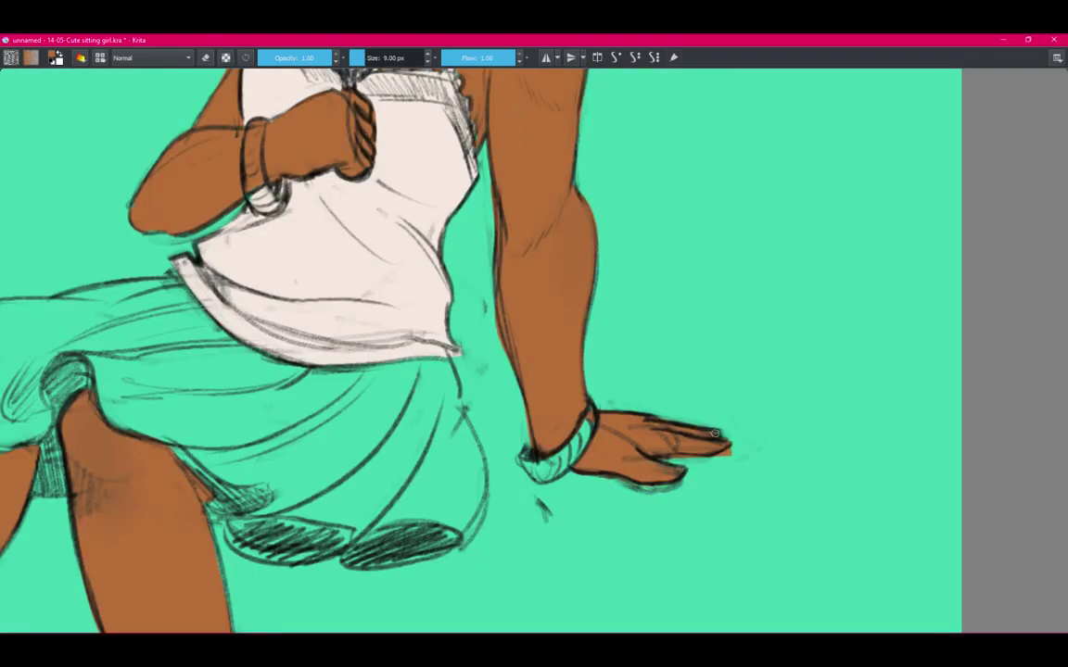
# Tidy around the fingers, sampling the pale shirt and skin brown while toggling the eraser.
pyautogui.scroll(-2, 561, 415)
pyautogui.scroll(2, 561, 414)
pyautogui.press('e')
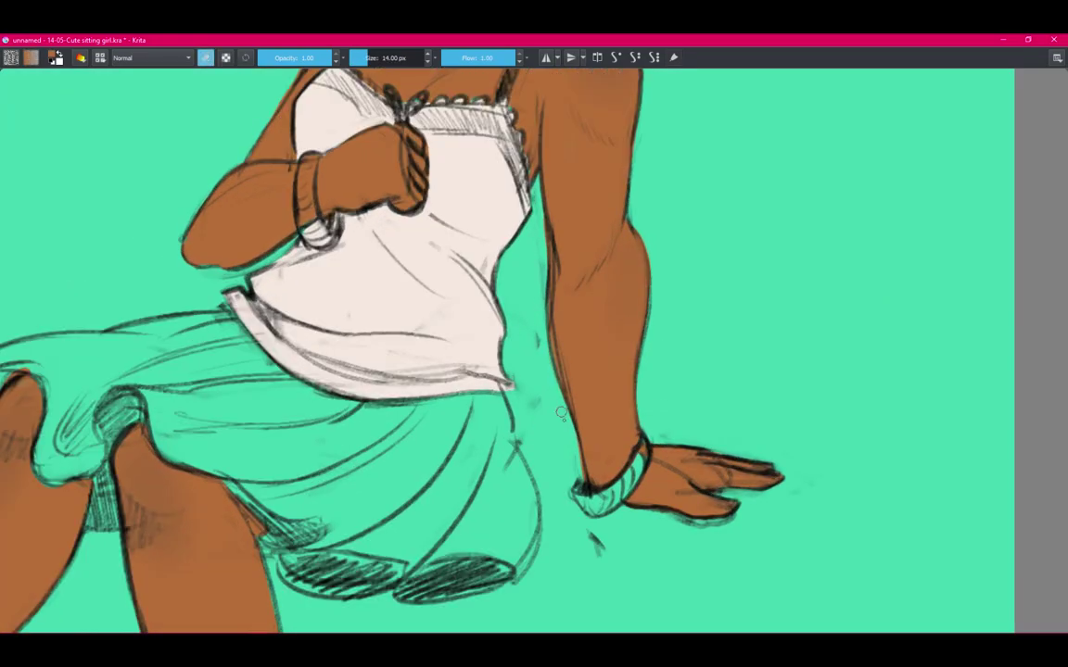
pyautogui.scroll(3, 573, 405)
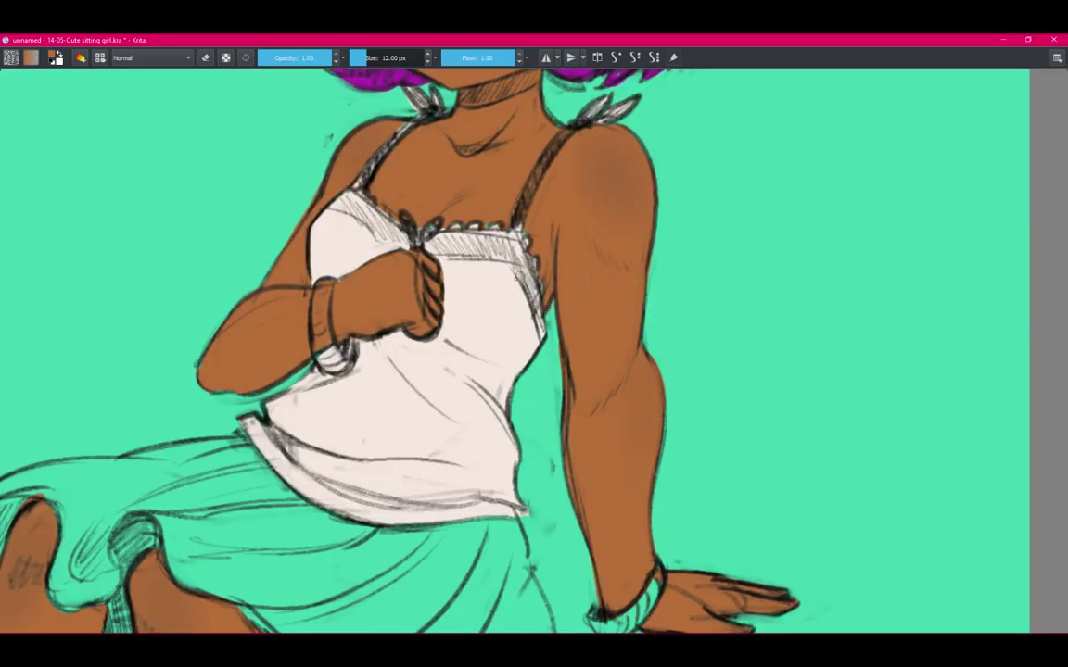
pyautogui.keyDown('ctrl'); pyautogui.click(475, 275); pyautogui.keyUp('ctrl')
pyautogui.press('e')
pyautogui.scroll(-3, 534, 371)
pyautogui.scroll(3, 534, 322)
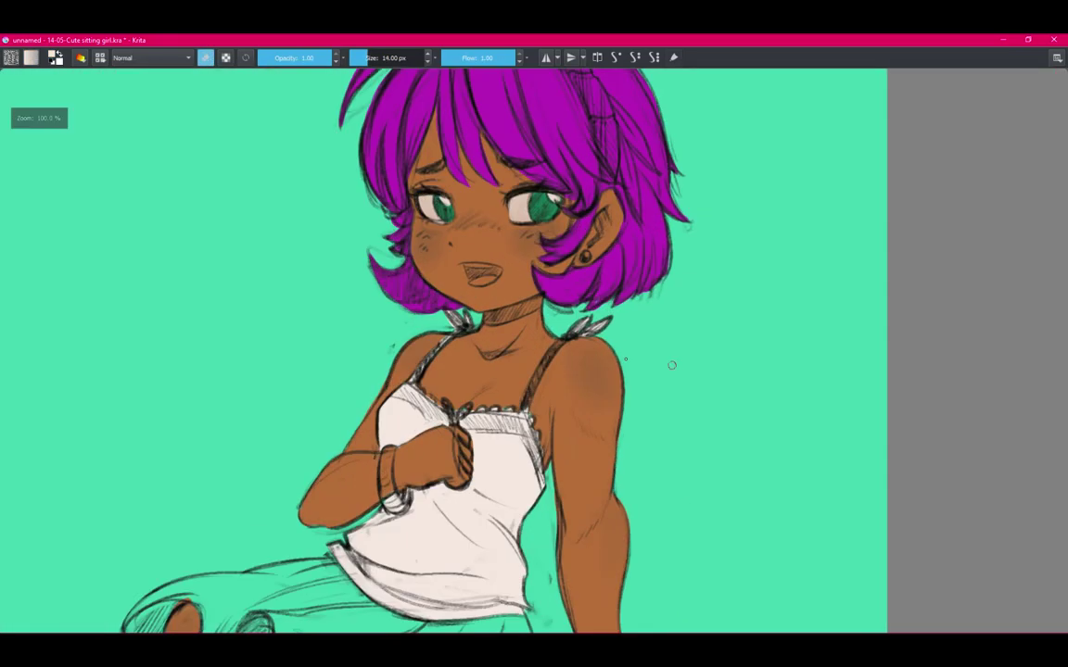
pyautogui.keyDown('ctrl'); pyautogui.click(534, 322); pyautogui.keyUp('ctrl')
pyautogui.press('e')
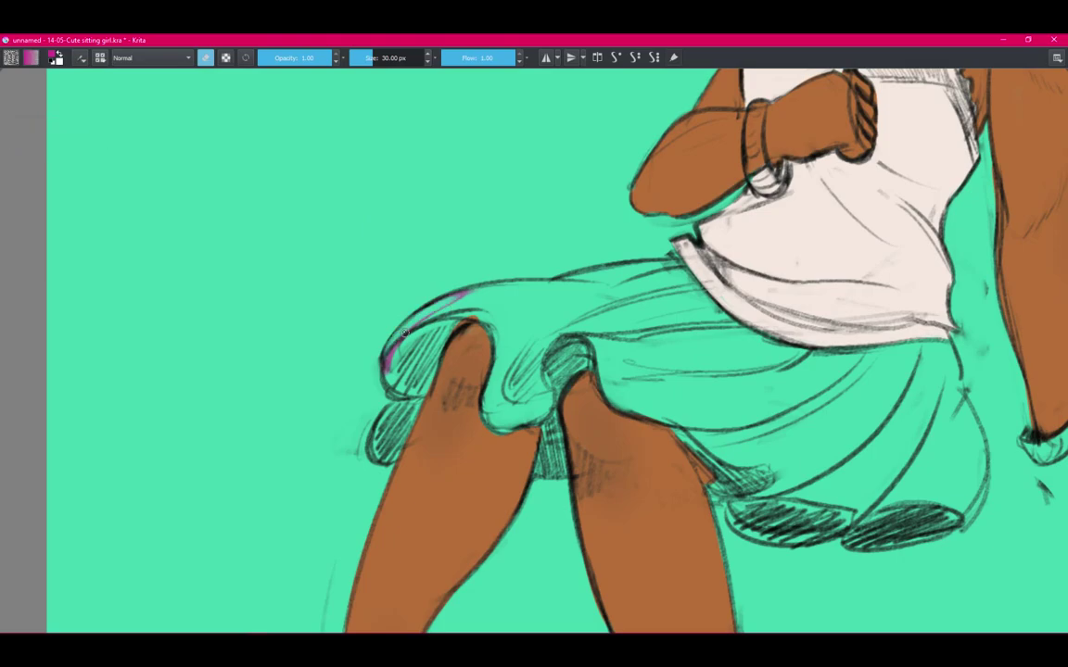
# Paint magenta across the skirt from its left edge to its right edge, then zoom out.
pyautogui.moveTo(405, 331); pyautogui.dragTo(676, 228)
pyautogui.press('Tab')
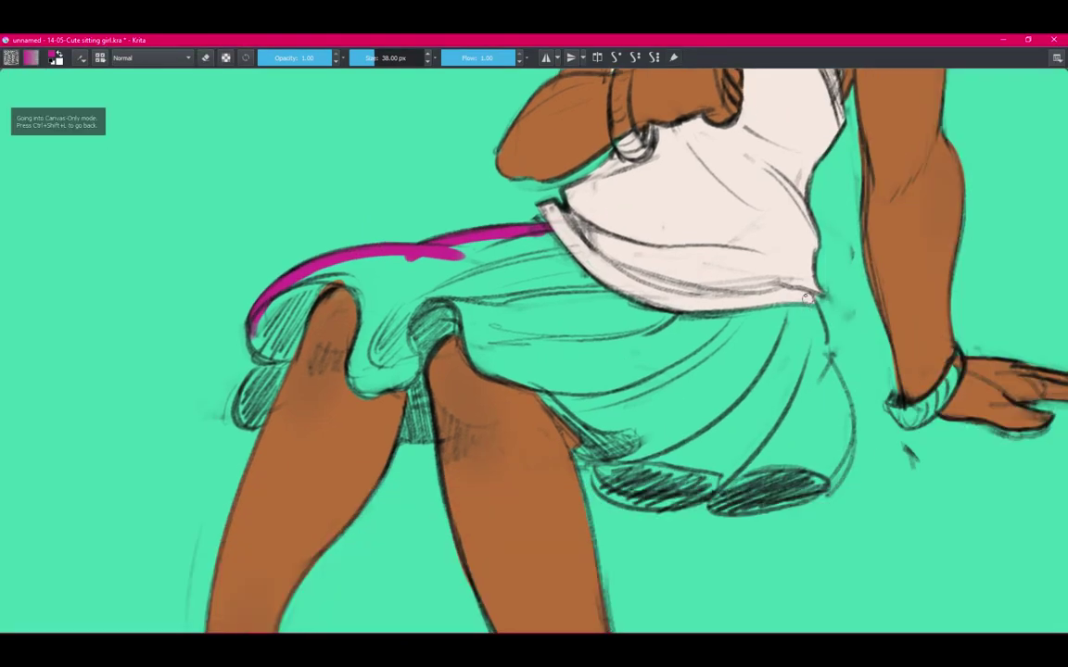
pyautogui.moveTo(806, 297); pyautogui.dragTo(845, 436)
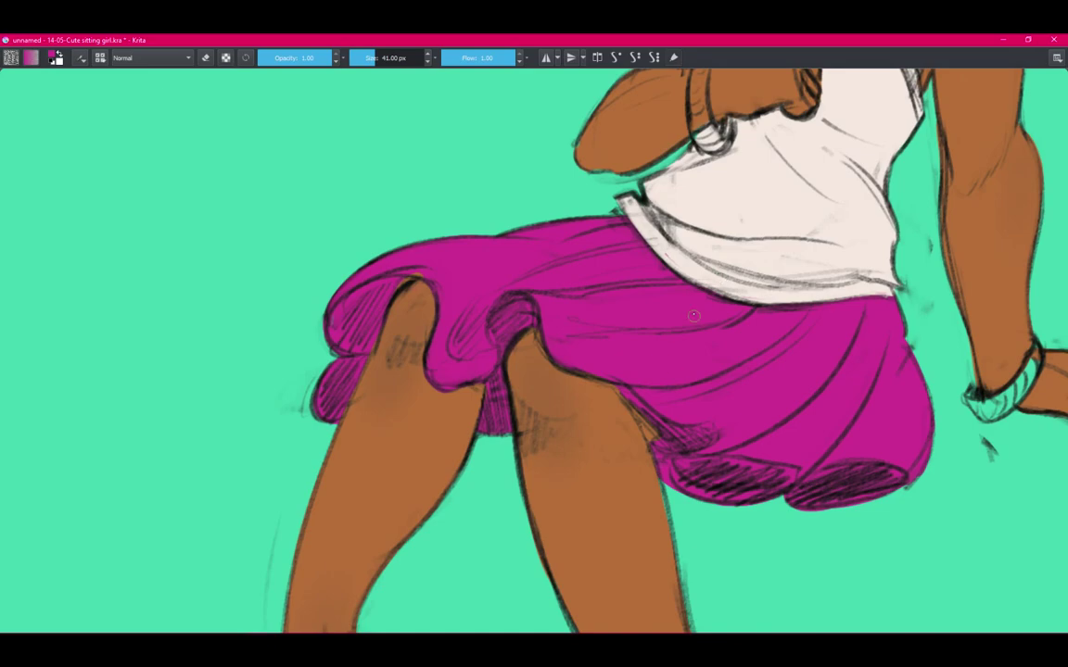
pyautogui.scroll(-5, 693, 316)
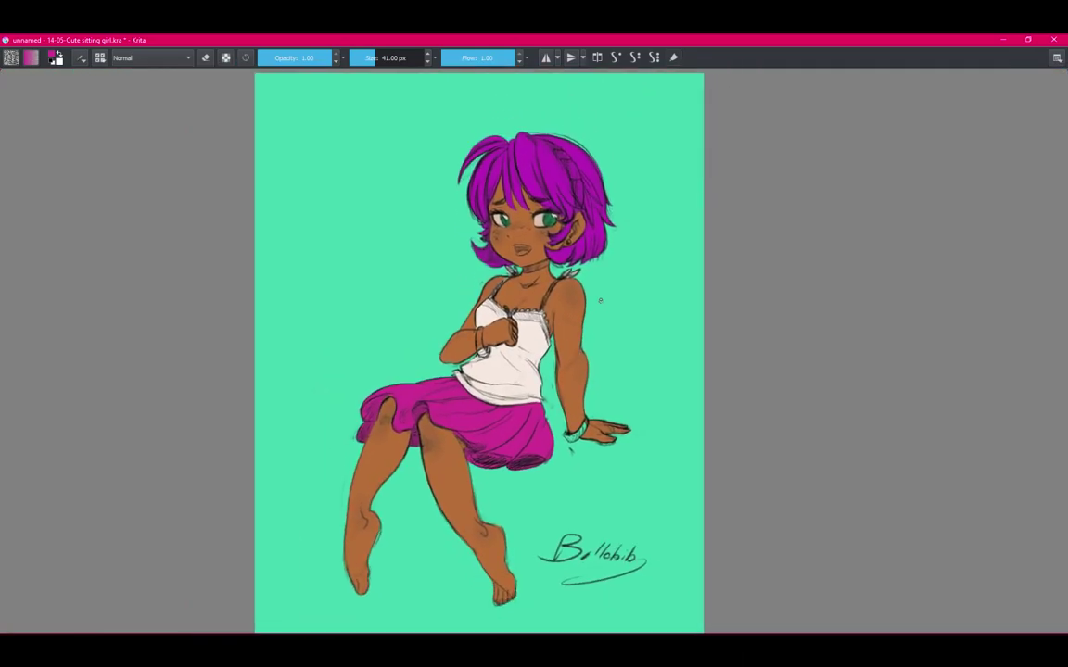
pyautogui.scroll(3, 599, 300)
pyautogui.scroll(-3, 600, 300)
pyautogui.scroll(3, 568, 363)
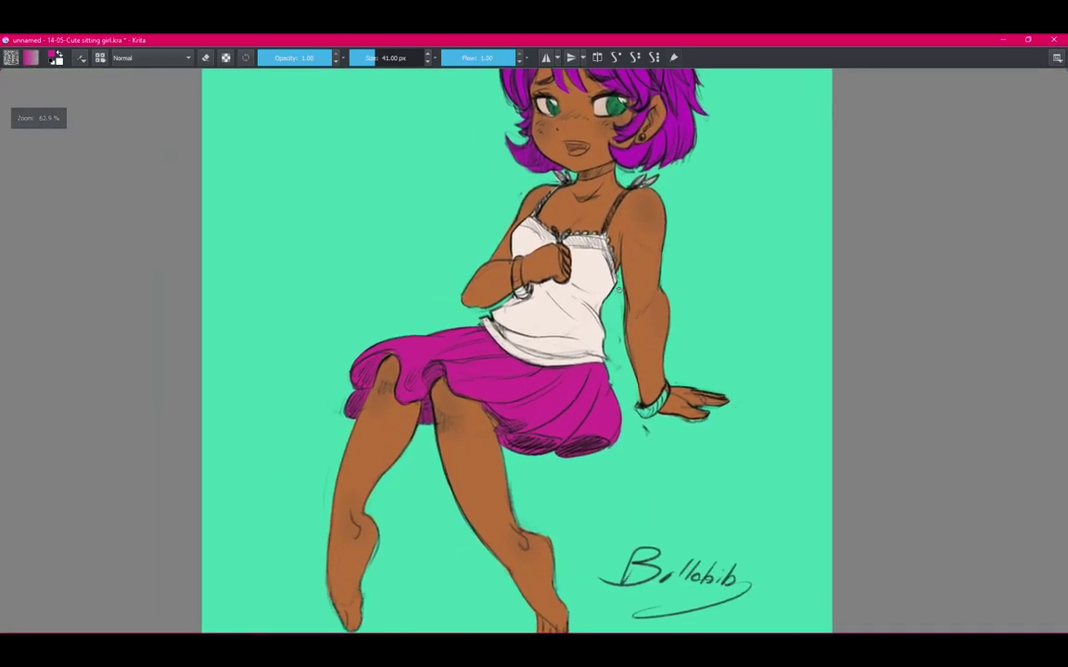
pyautogui.scroll(-2, 568, 363)
pyautogui.scroll(3, 623, 275)
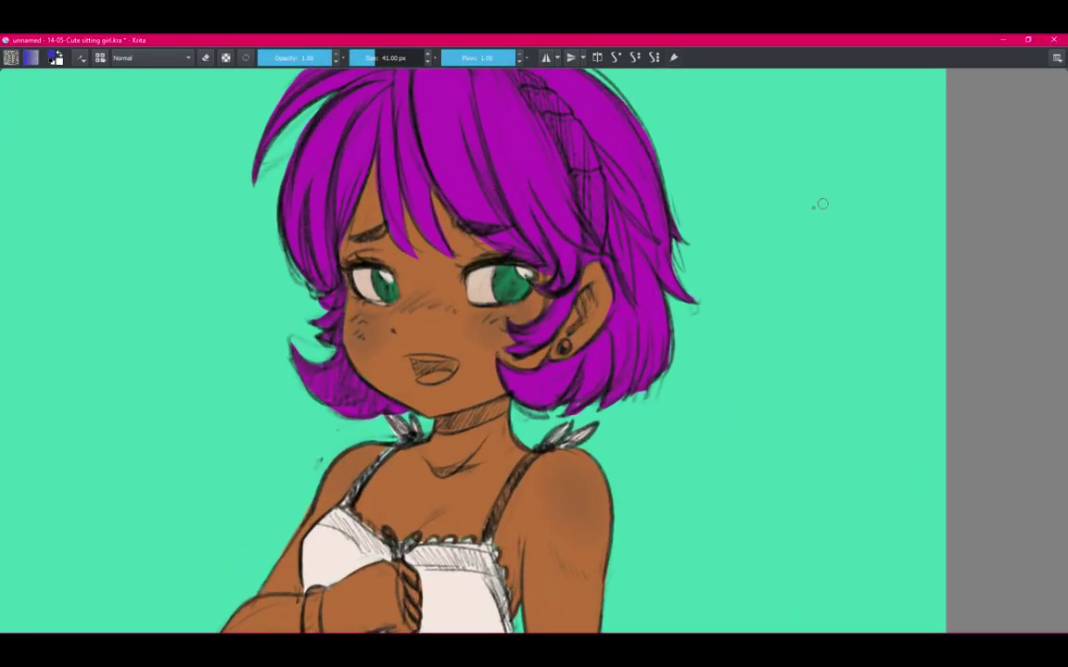
pyautogui.scroll(-1, 820, 203)
pyautogui.scroll(-1, 719, 247)
pyautogui.scroll(-1, 719, 247)
pyautogui.scroll(-2, 624, 285)
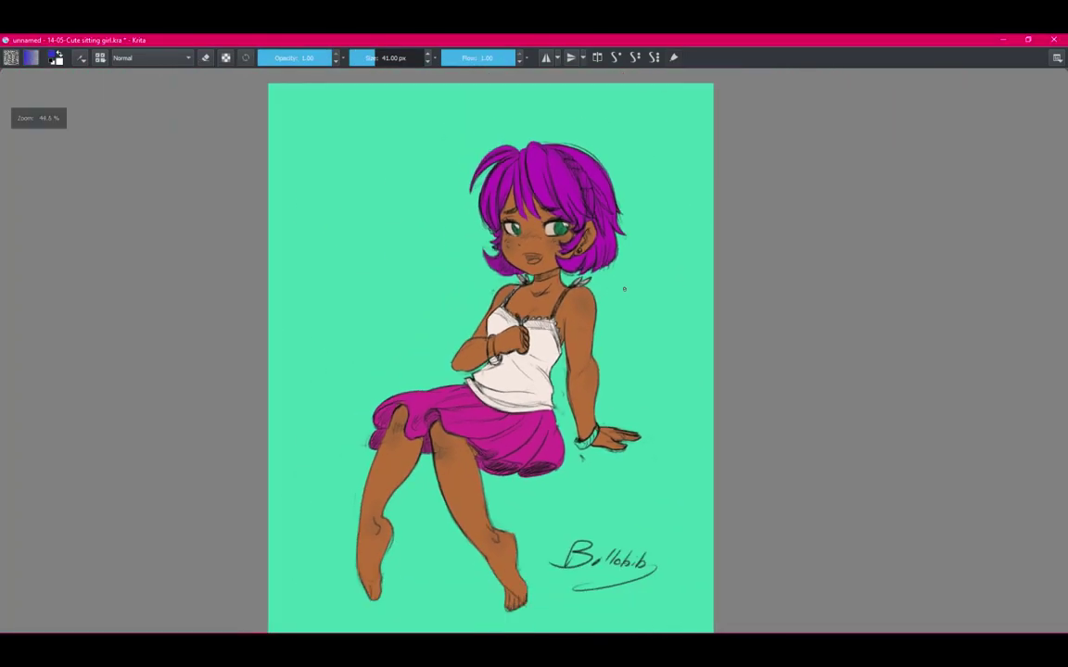
pyautogui.scroll(1, 626, 255)
pyautogui.scroll(4, 626, 273)
pyautogui.press('e')
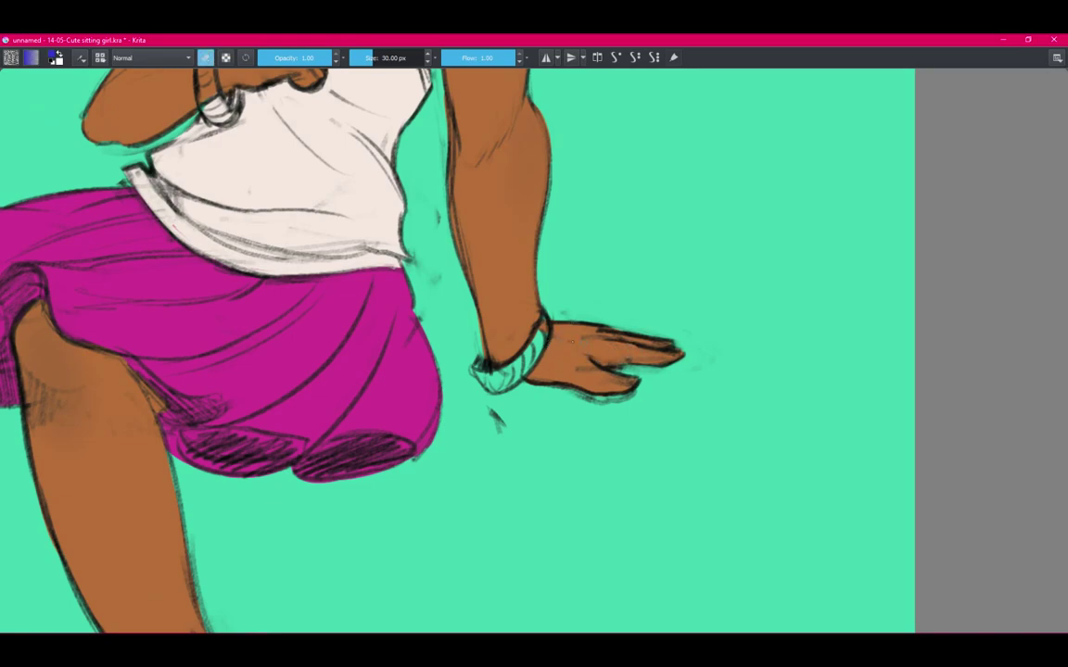
pyautogui.press('[')
pyautogui.press('[')
pyautogui.press('[')
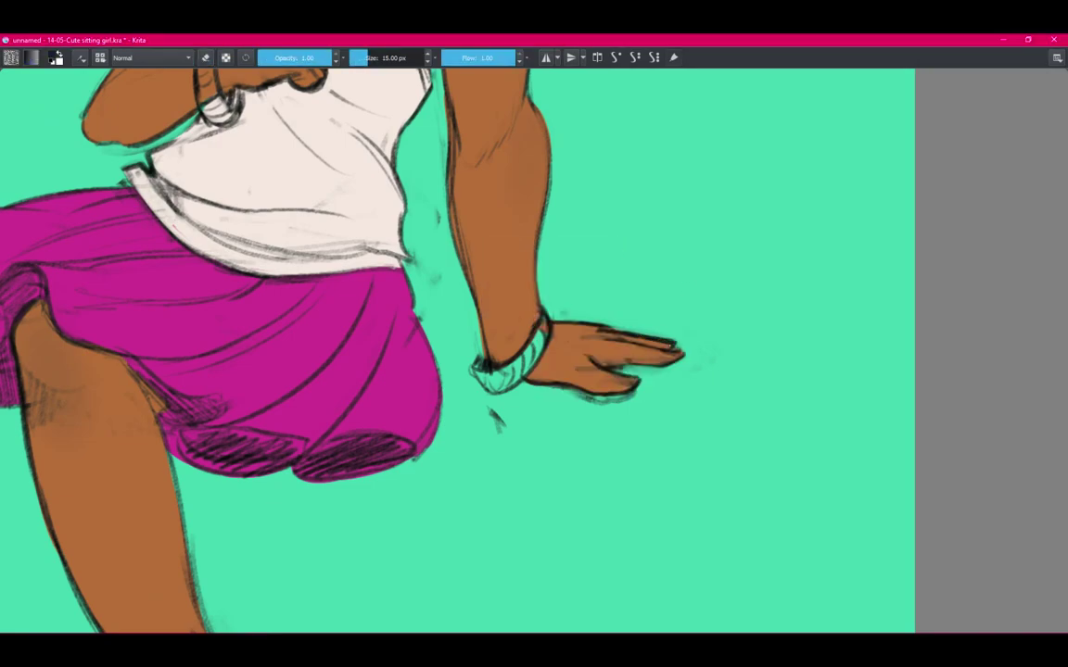
pyautogui.scroll(-1, 683, 359)
pyautogui.scroll(1, 594, 401)
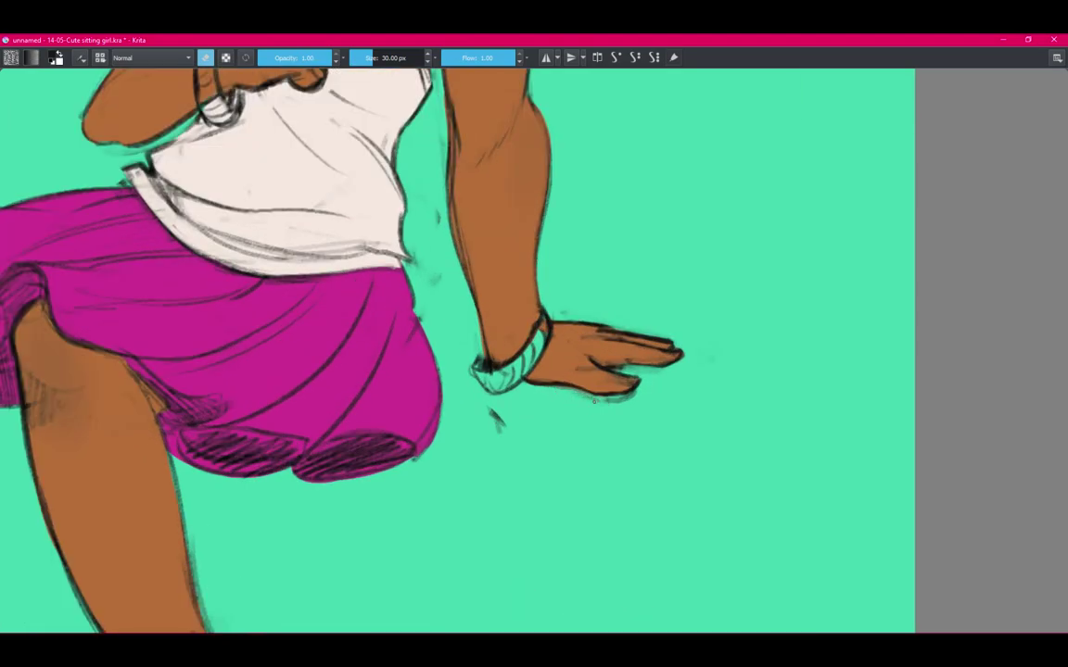
pyautogui.scroll(-4, 629, 405)
pyautogui.scroll(1, 658, 346)
pyautogui.scroll(1, 663, 384)
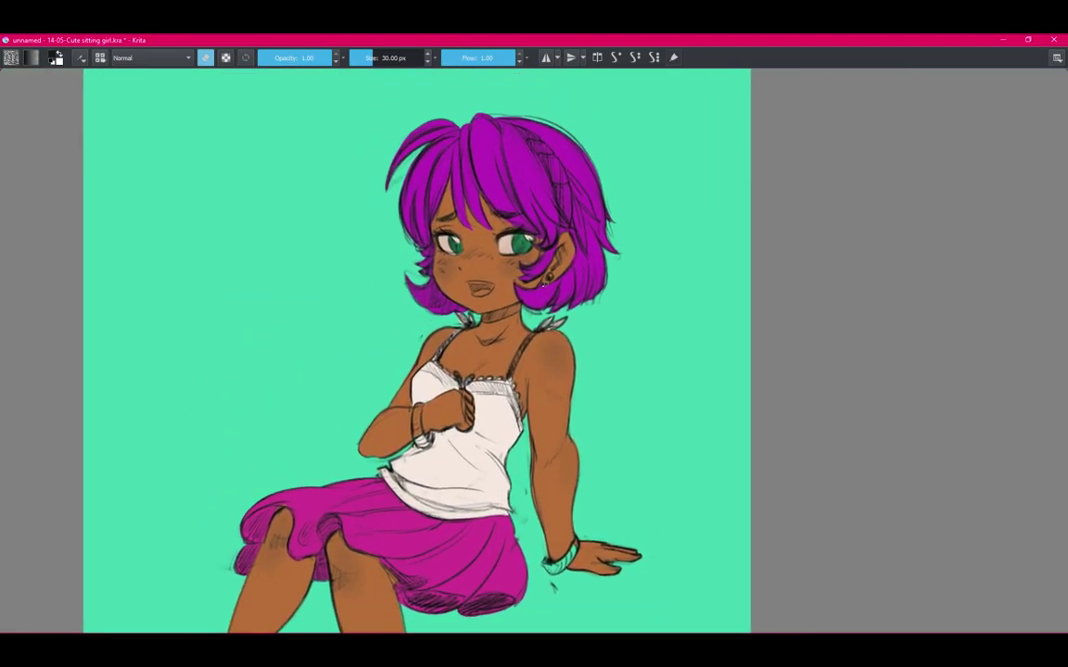
# Paint the inside of the mouth deep red, erasing any overspill.
pyautogui.scroll(3, 519, 278)
pyautogui.rightClick(605, 281)
pyautogui.click(607, 252)
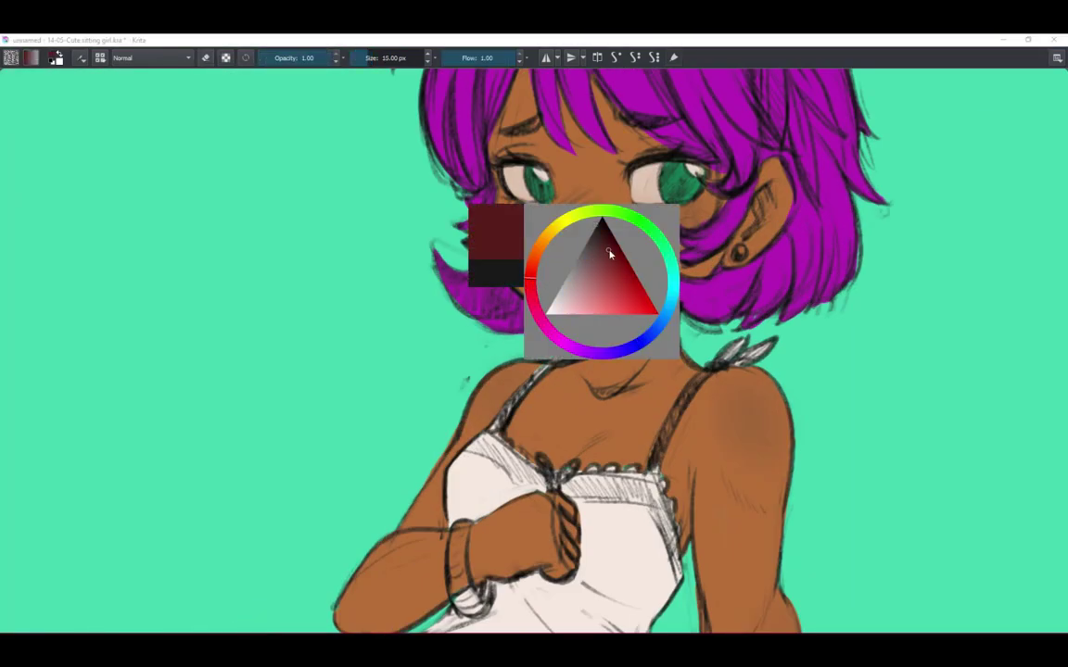
pyautogui.moveTo(589, 279); pyautogui.dragTo(572, 266)
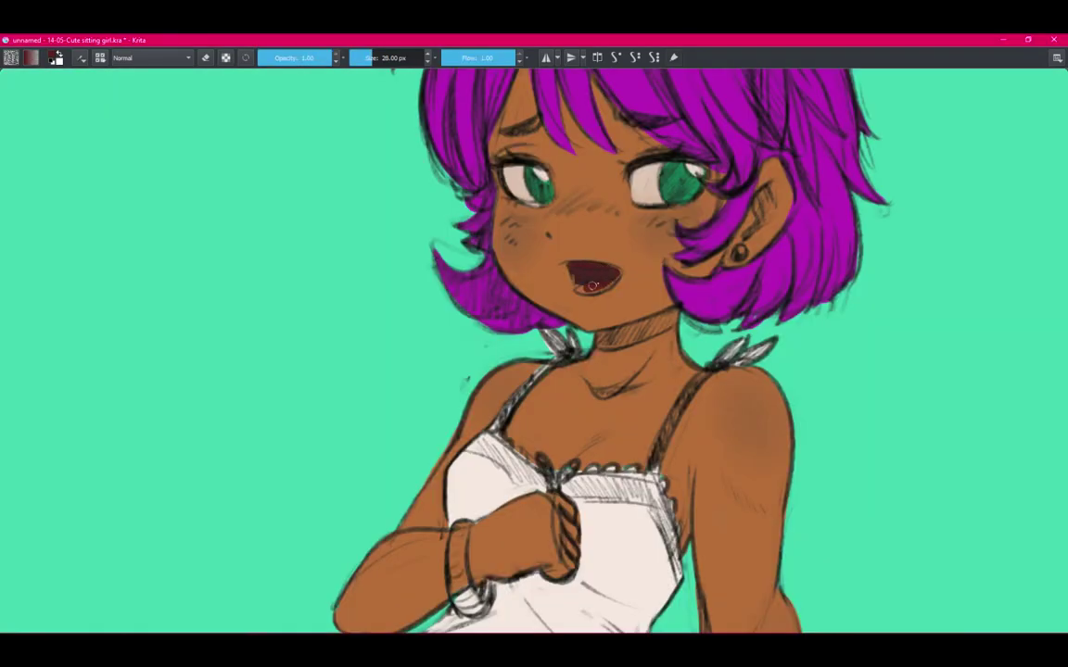
pyautogui.scroll(-3, 602, 286)
pyautogui.scroll(3, 519, 278)
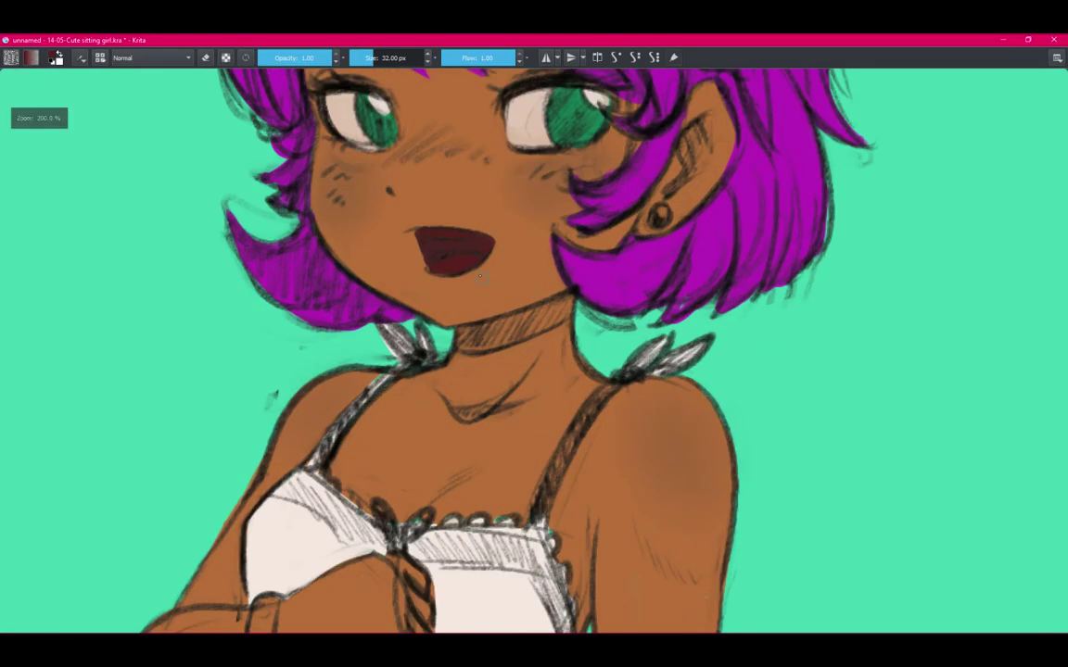
pyautogui.scroll(1, 488, 268)
pyautogui.press('e')
pyautogui.scroll(-2, 488, 268)
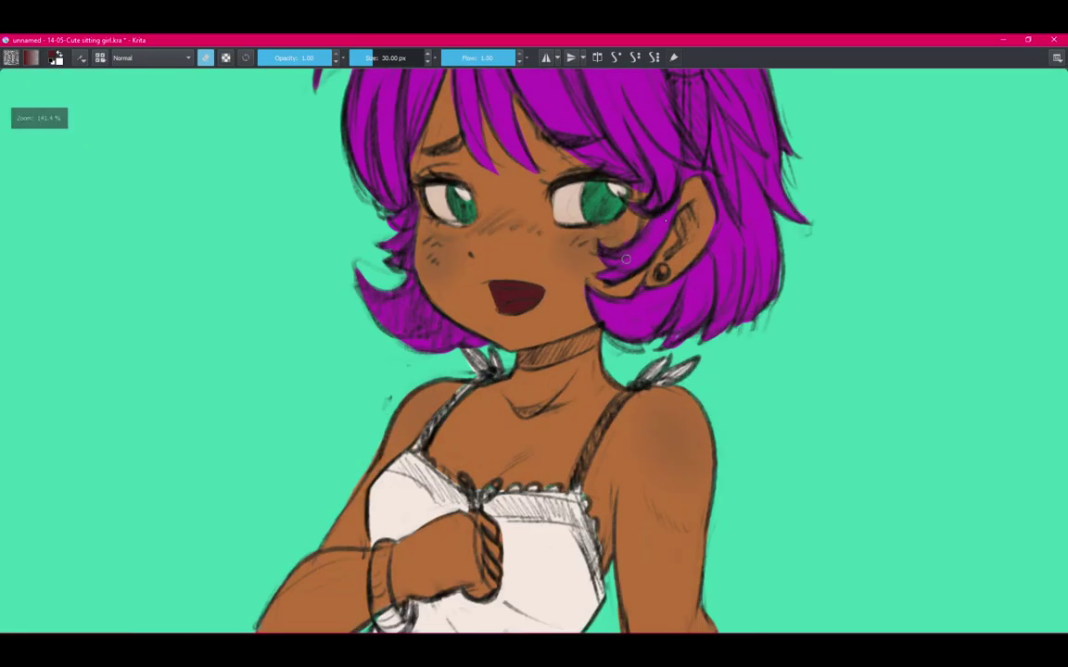
pyautogui.scroll(2, 491, 279)
pyautogui.press('e')
# Turn on Alpha Lock and paint white teeth along the top of the mouth.
pyautogui.press('/')
pyautogui.moveTo(490, 280); pyautogui.dragTo(556, 281)
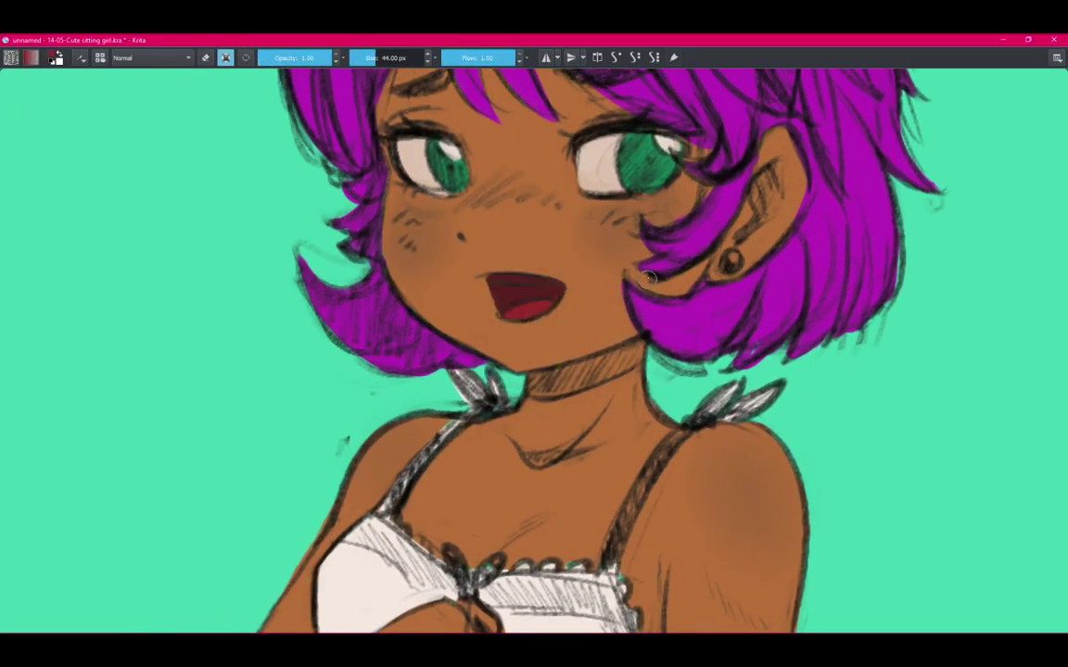
pyautogui.scroll(-2, 642, 269)
pyautogui.scroll(1, 642, 278)
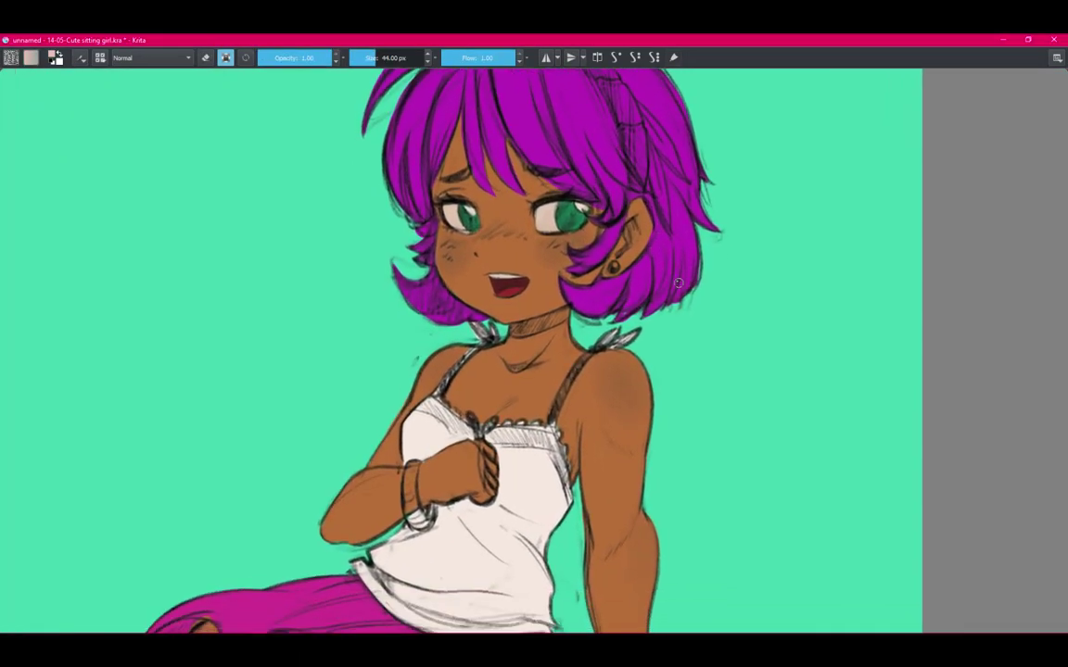
pyautogui.scroll(-2, 643, 305)
pyautogui.scroll(3, 579, 301)
# Fill the white camisole top with red.
pyautogui.rightClick(579, 302)
pyautogui.click(700, 249)
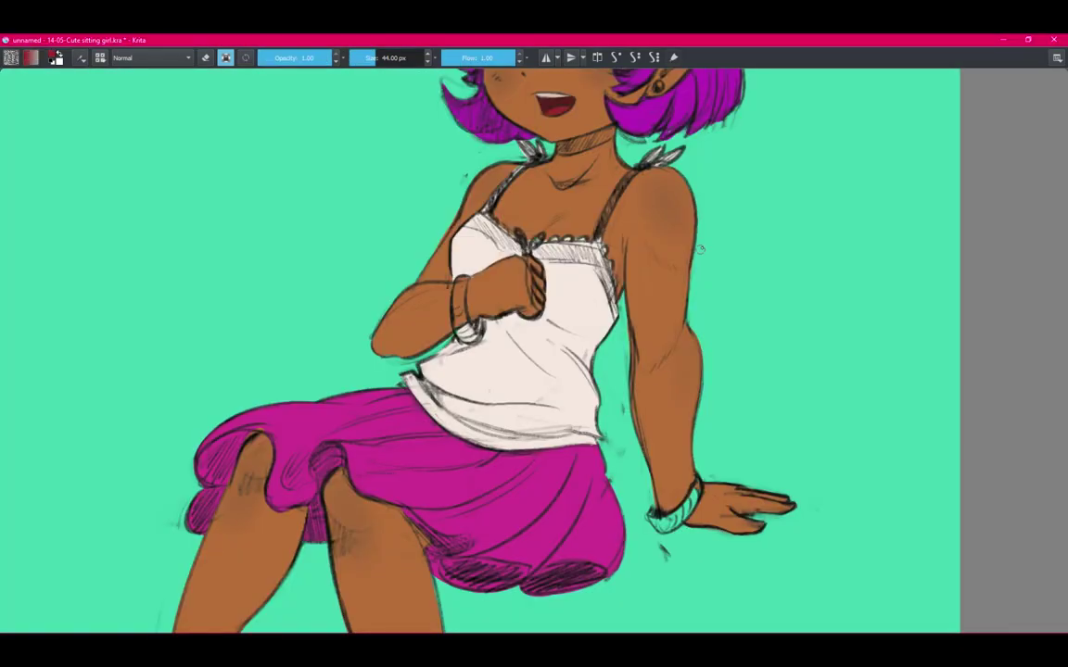
pyautogui.scroll(-3, 645, 283)
pyautogui.hotkey('shift', 'BackSpace')
pyautogui.rightClick(571, 305)
# Refill the top with a darker maroon, then settle on black.
pyautogui.click(572, 315)
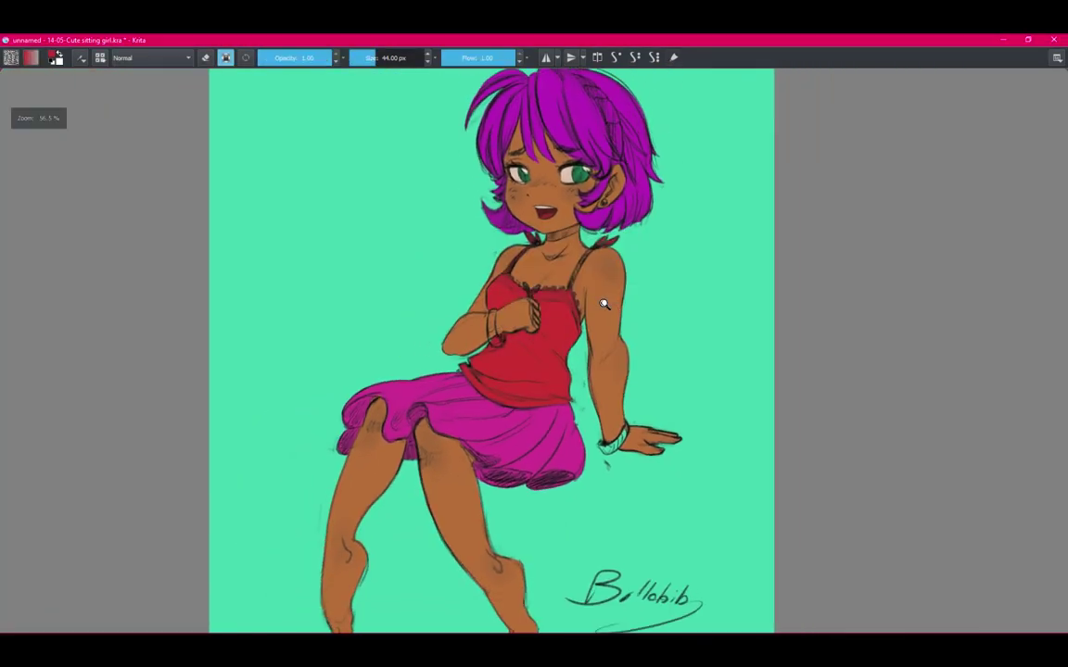
pyautogui.hotkey('shift', 'BackSpace')
pyautogui.press('BackSpace')
pyautogui.scroll(2, 668, 302)
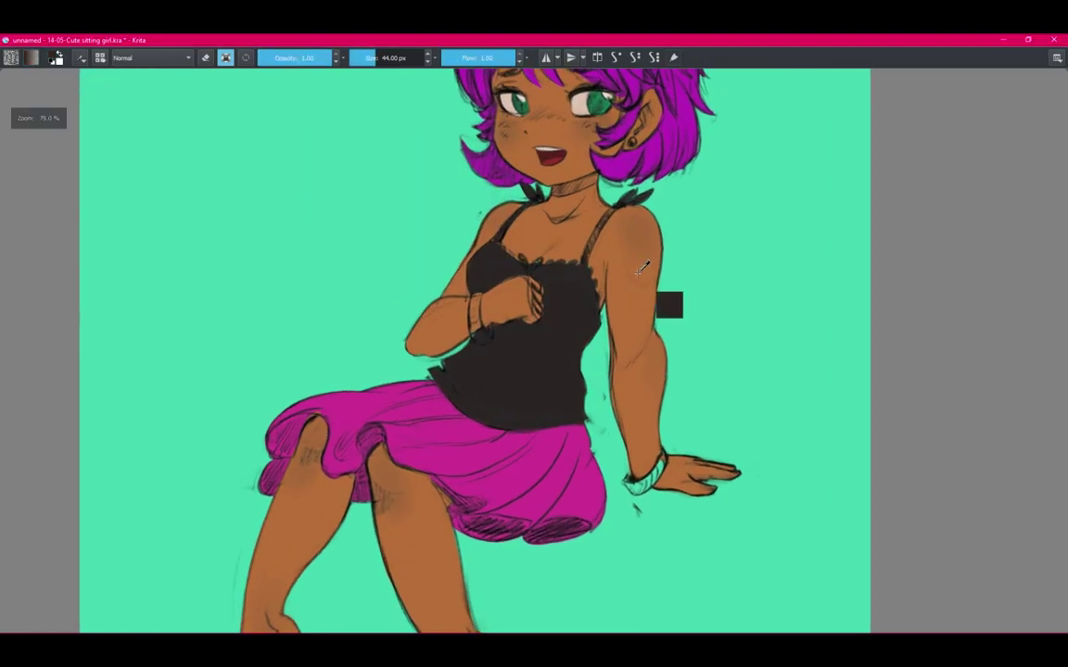
pyautogui.hotkey('shift', 'BackSpace')
pyautogui.rightClick(631, 285)
pyautogui.hotkey('ctrl', 'z')
pyautogui.scroll(-3, 597, 299)
pyautogui.scroll(2, 556, 320)
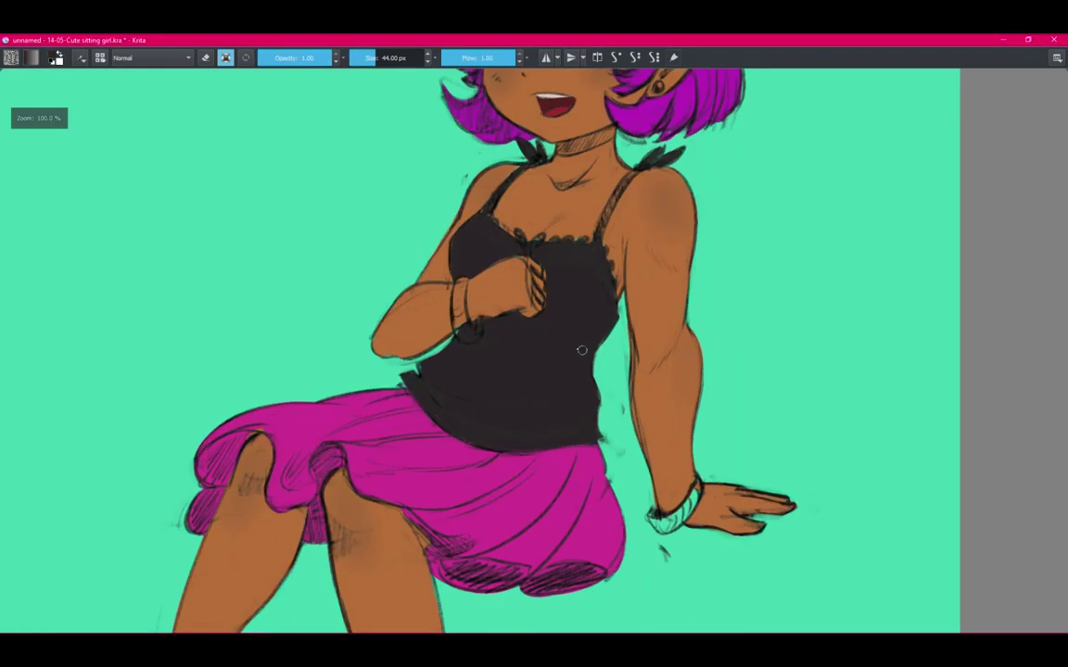
pyautogui.scroll(2, 553, 325)
pyautogui.scroll(1, 551, 329)
pyautogui.scroll(-3, 551, 329)
# Sample the skin colour, then move the skin layer below Layer 12.
pyautogui.press('Tab')
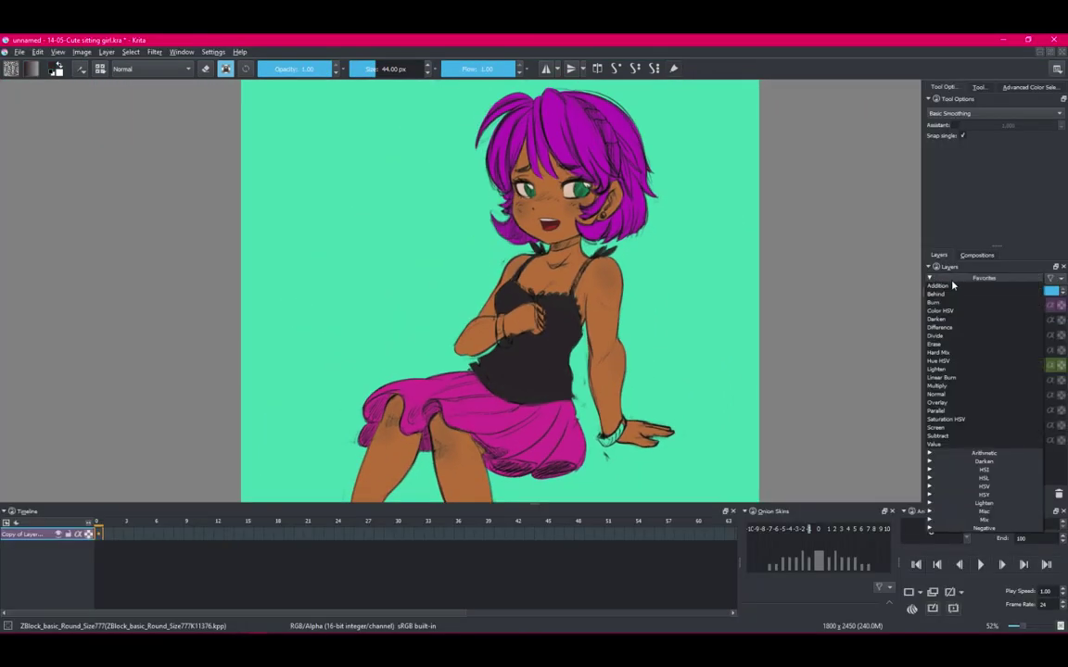
pyautogui.press('Tab')
pyautogui.scroll(-1, 593, 326)
pyautogui.scroll(1, 672, 314)
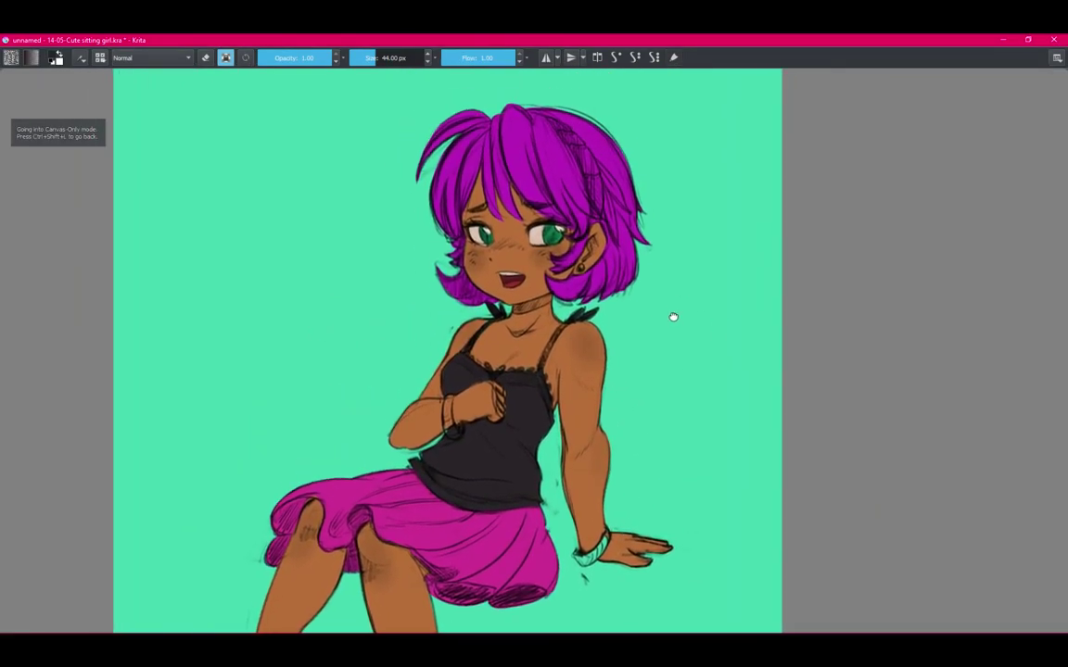
pyautogui.scroll(1, 603, 310)
pyautogui.scroll(2, 542, 304)
pyautogui.keyDown('ctrl'); pyautogui.click(523, 275); pyautogui.keyUp('ctrl')
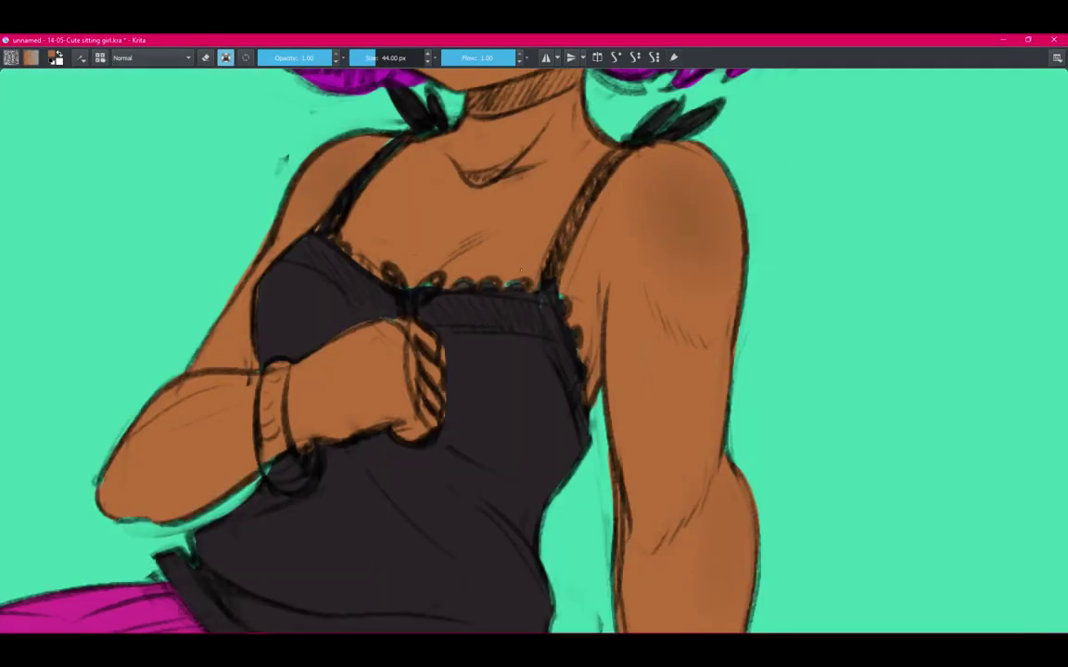
pyautogui.scroll(-2, 524, 268)
pyautogui.scroll(1, 524, 268)
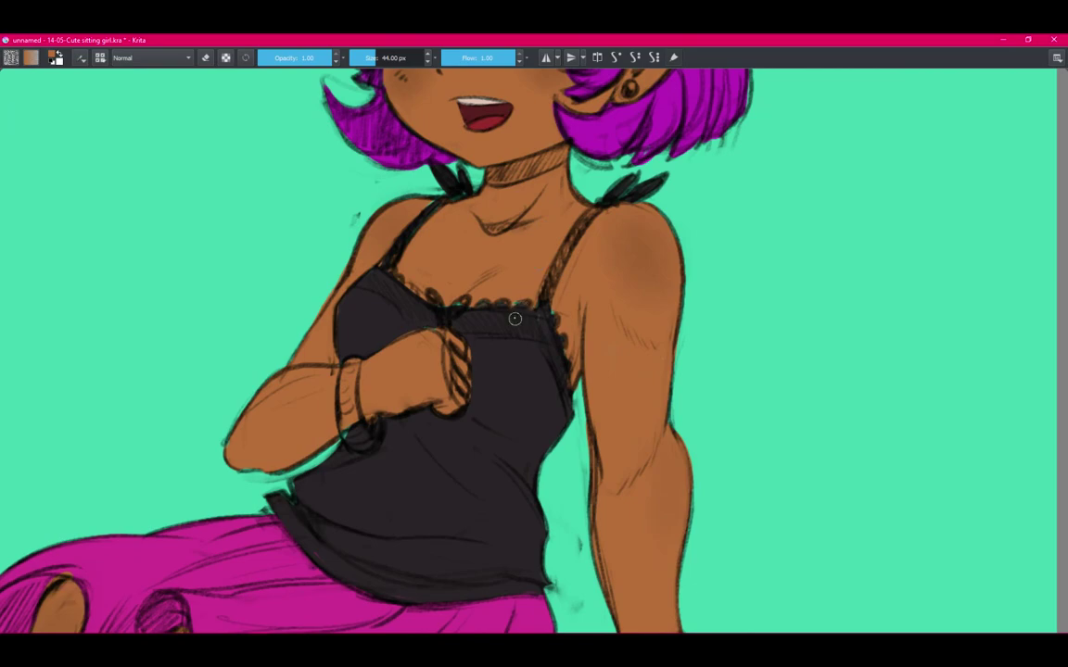
pyautogui.press('Tab')
pyautogui.click(971, 493)
pyautogui.scroll(1, 442, 198)
# In canvas-only view, erase the top's black from over the fist with an enlarged eraser.
pyautogui.press(']')
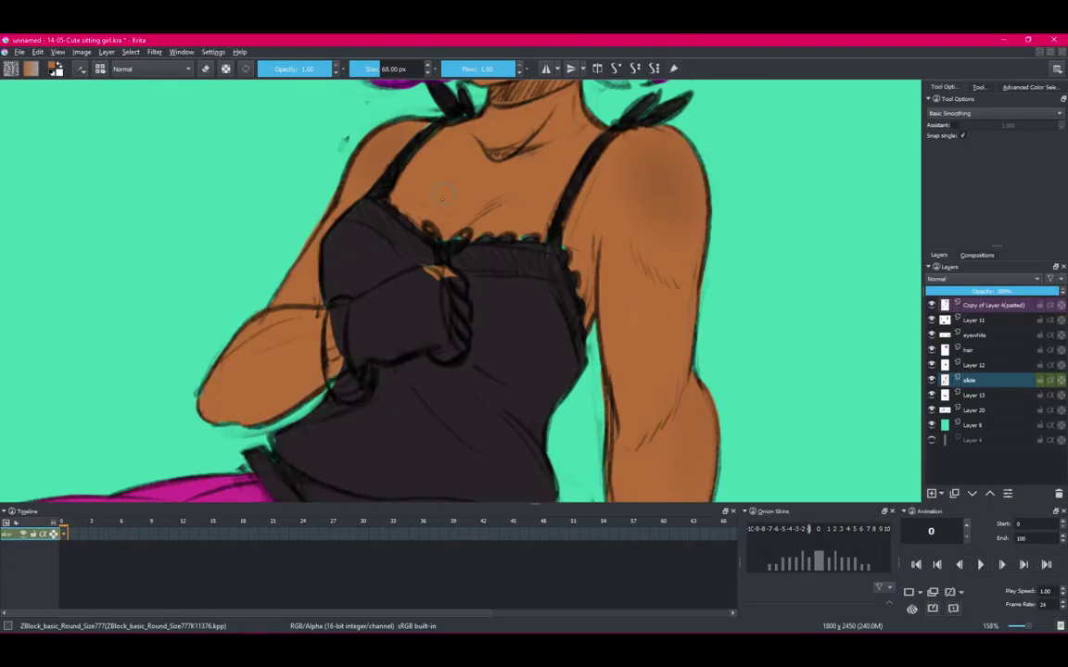
pyautogui.scroll(-2, 559, 308)
pyautogui.press('Tab')
pyautogui.scroll(1, 462, 302)
pyautogui.press('e')
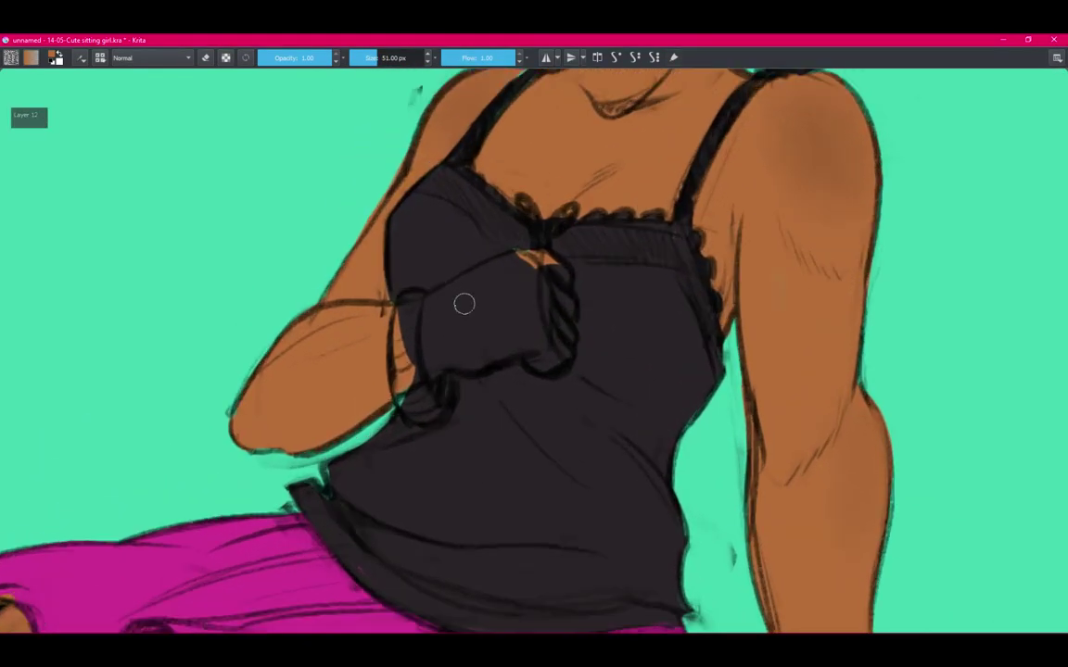
pyautogui.moveTo(434, 369)
pyautogui.mouseDown()
pyautogui.moveTo(487, 311)
pyautogui.moveTo(473, 243)
pyautogui.mouseUp()
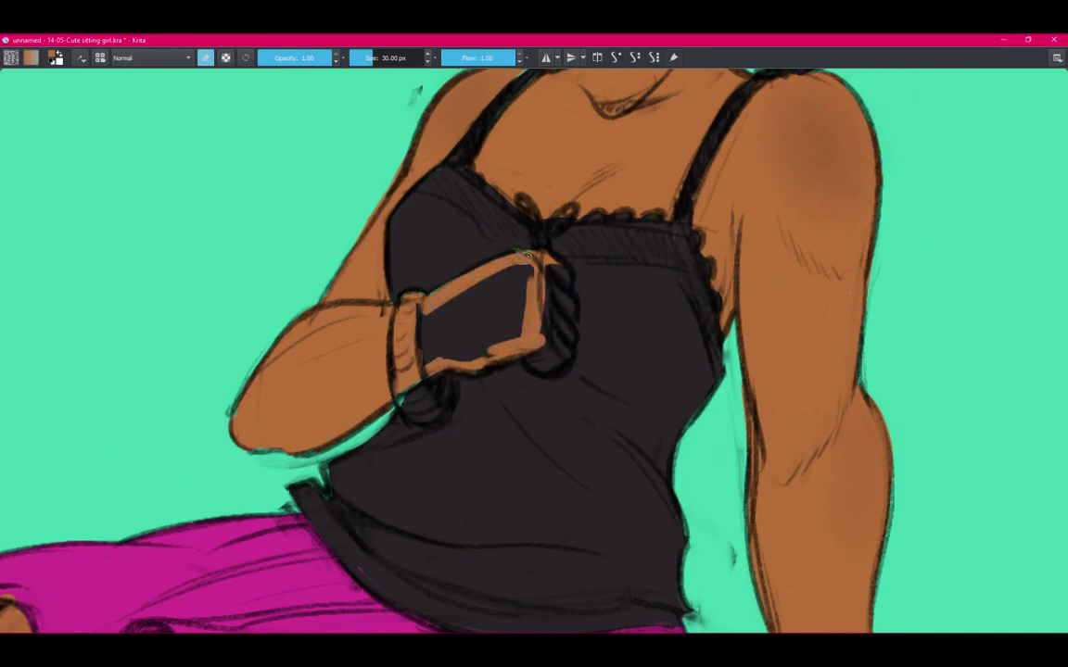
pyautogui.press(']')
pyautogui.press(']')
pyautogui.press(']')
pyautogui.moveTo(398, 288)
pyautogui.mouseDown()
pyautogui.moveTo(442, 350)
pyautogui.moveTo(515, 271)
pyautogui.mouseUp()
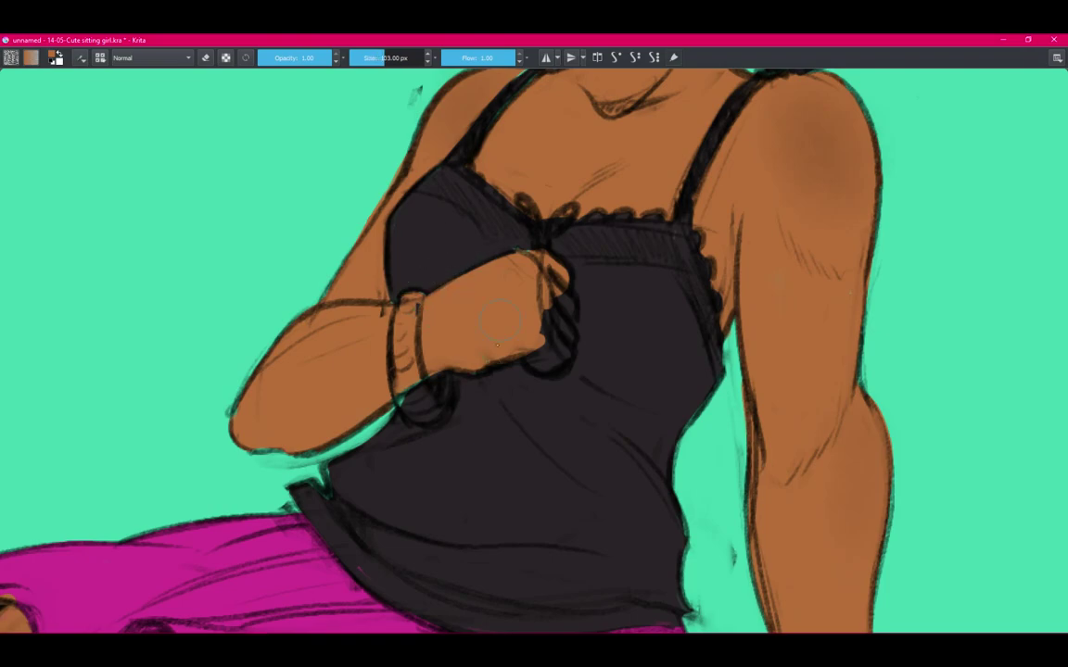
# Paint skin colour along the fist's lower edge to reshape it.
pyautogui.scroll(2, 441, 223)
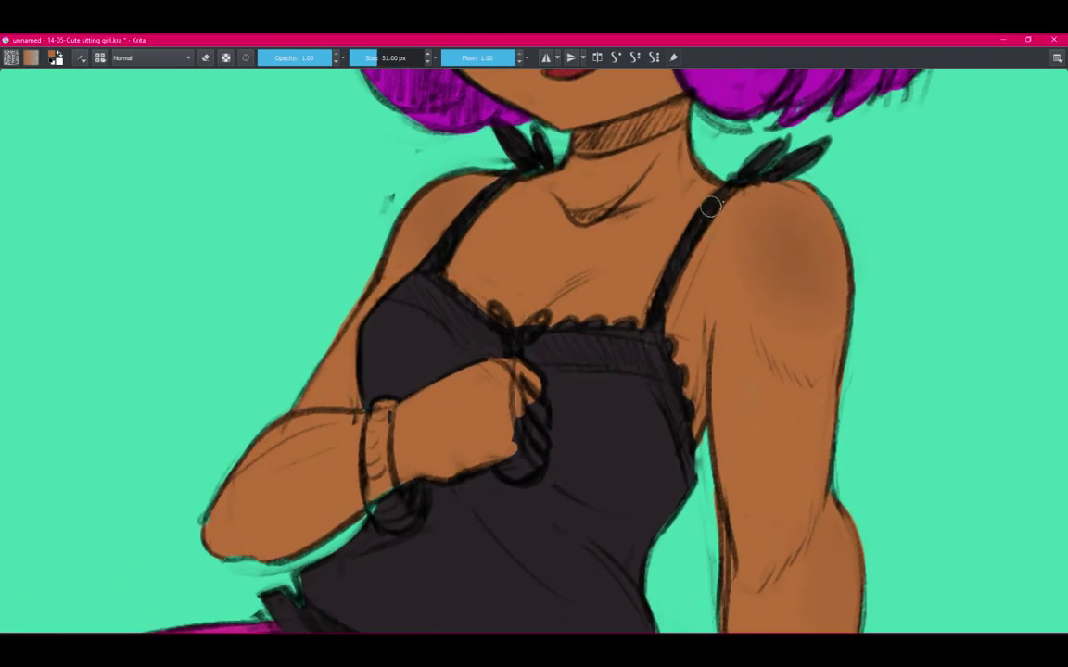
pyautogui.scroll(-2, 501, 190)
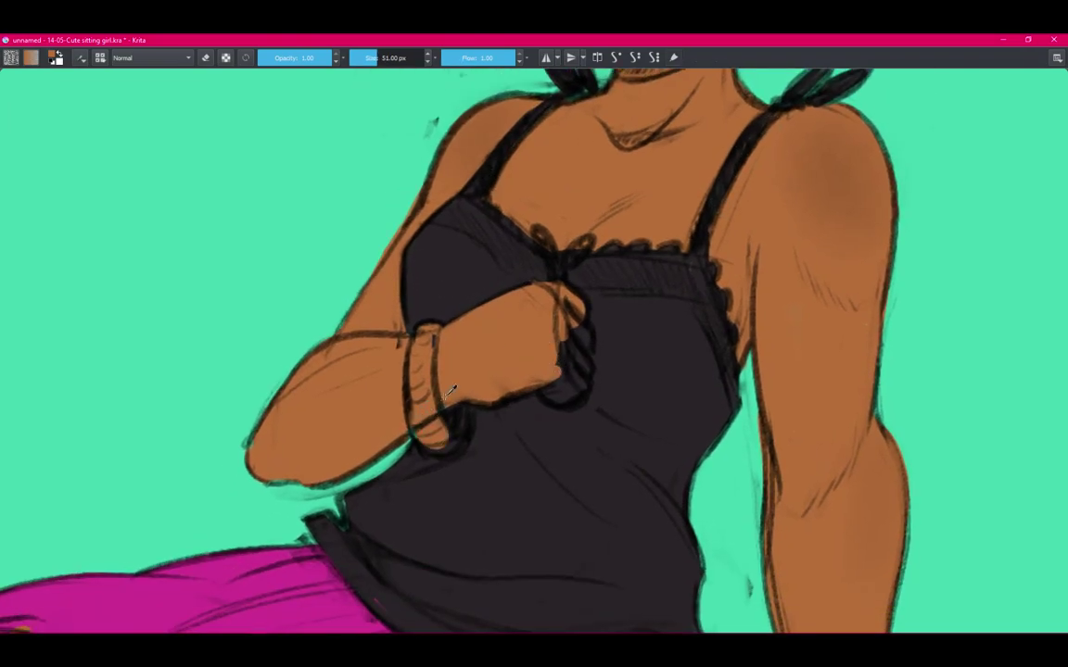
pyautogui.scroll(-1, 482, 407)
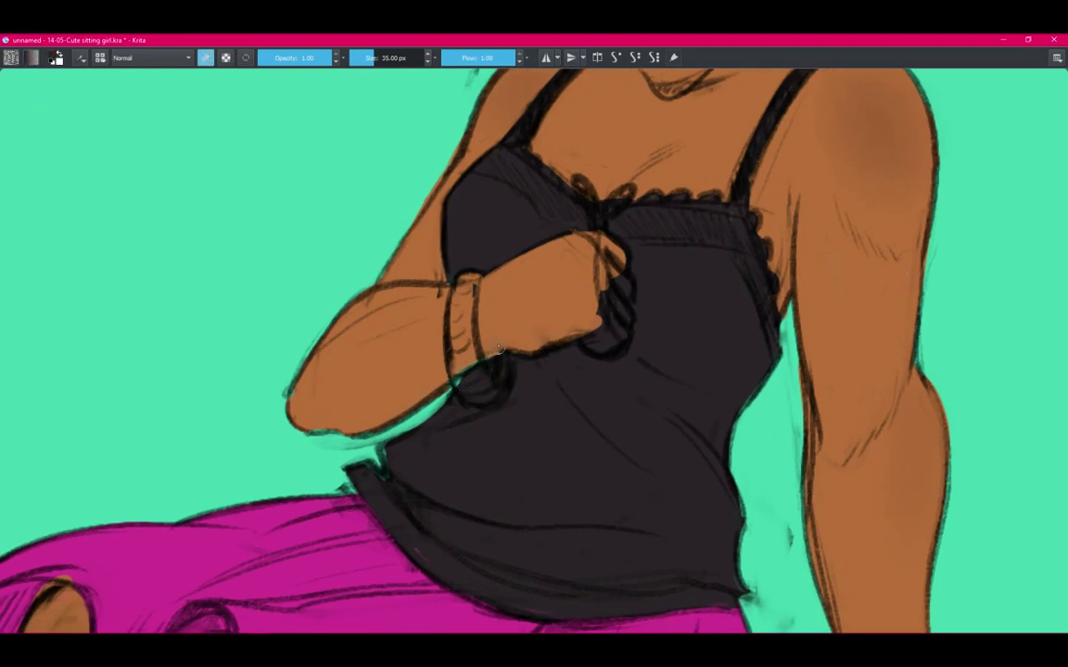
pyautogui.moveTo(585, 340); pyautogui.dragTo(614, 315)
# Fill the wrist bangle with solid magenta to match the skirt.
pyautogui.scroll(-5, 589, 237)
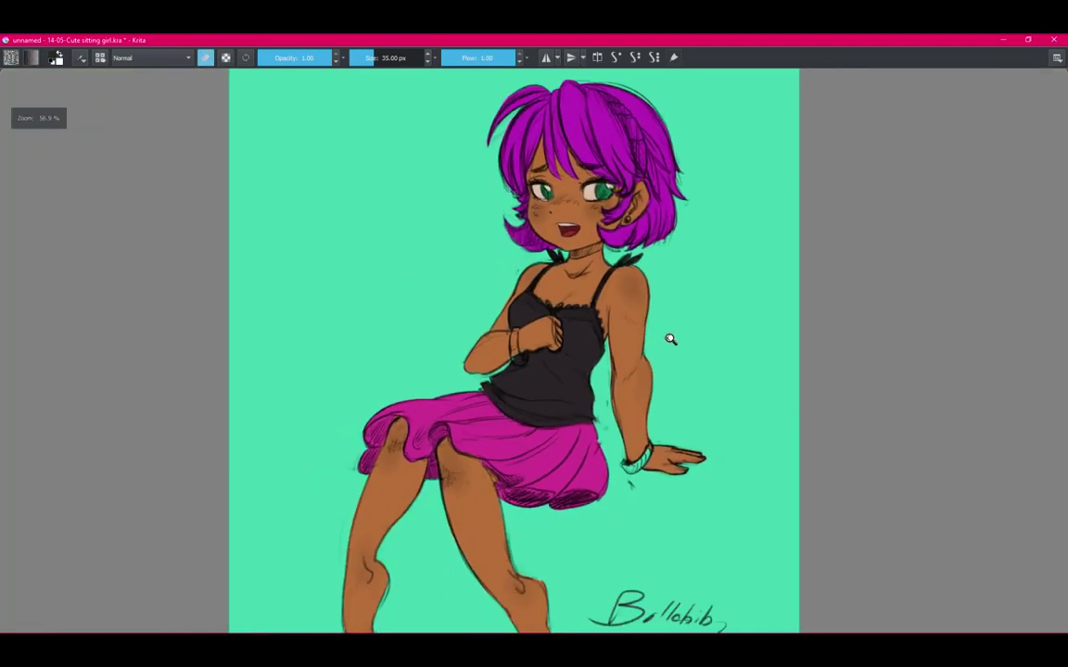
pyautogui.scroll(-1, 669, 338)
pyautogui.scroll(3, 533, 293)
pyautogui.scroll(2, 533, 293)
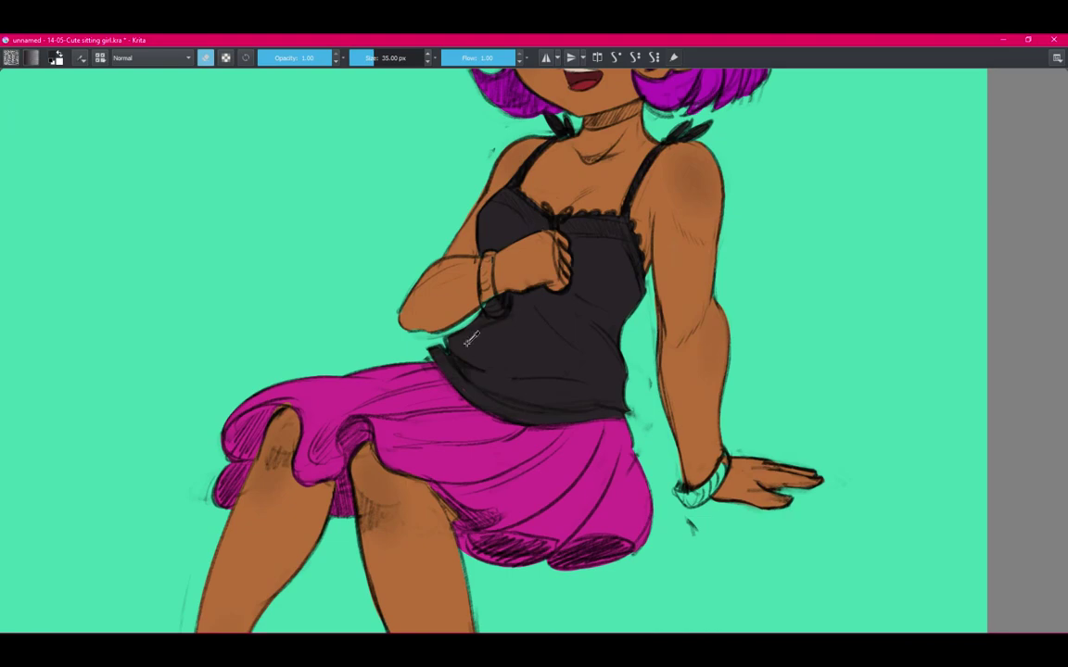
pyautogui.moveTo(489, 252); pyautogui.dragTo(484, 295)
pyautogui.scroll(2, 501, 297)
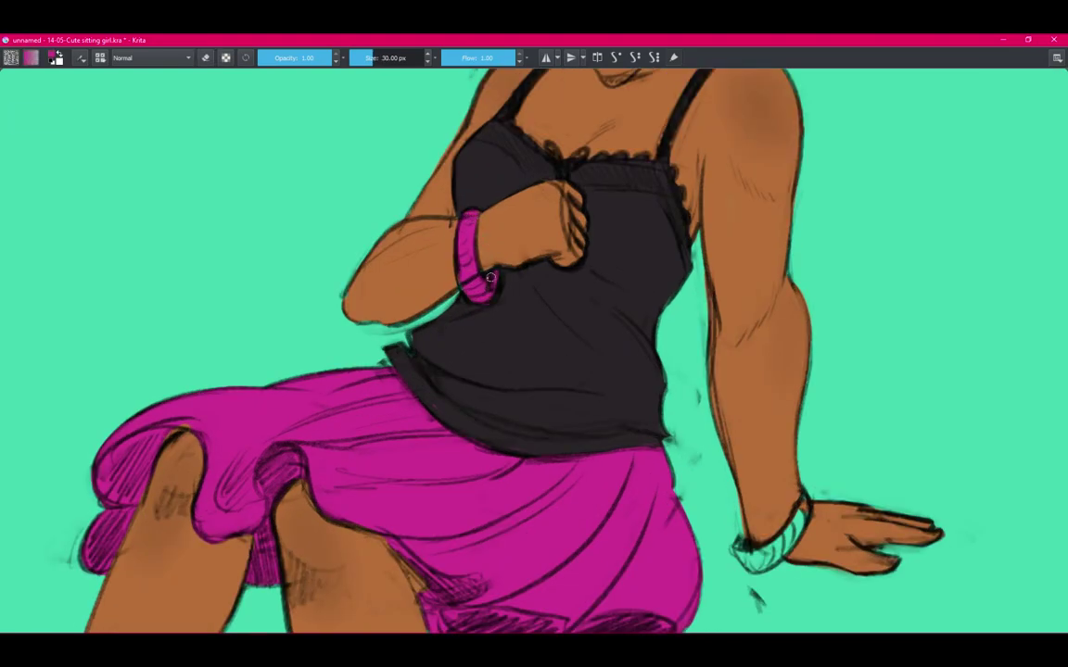
# Bring the skirt and legs into view and restore the menus, dockers and timeline.
pyautogui.moveTo(739, 545)
pyautogui.mouseDown()
pyautogui.moveTo(684, 434)
pyautogui.moveTo(745, 397)
pyautogui.mouseUp()
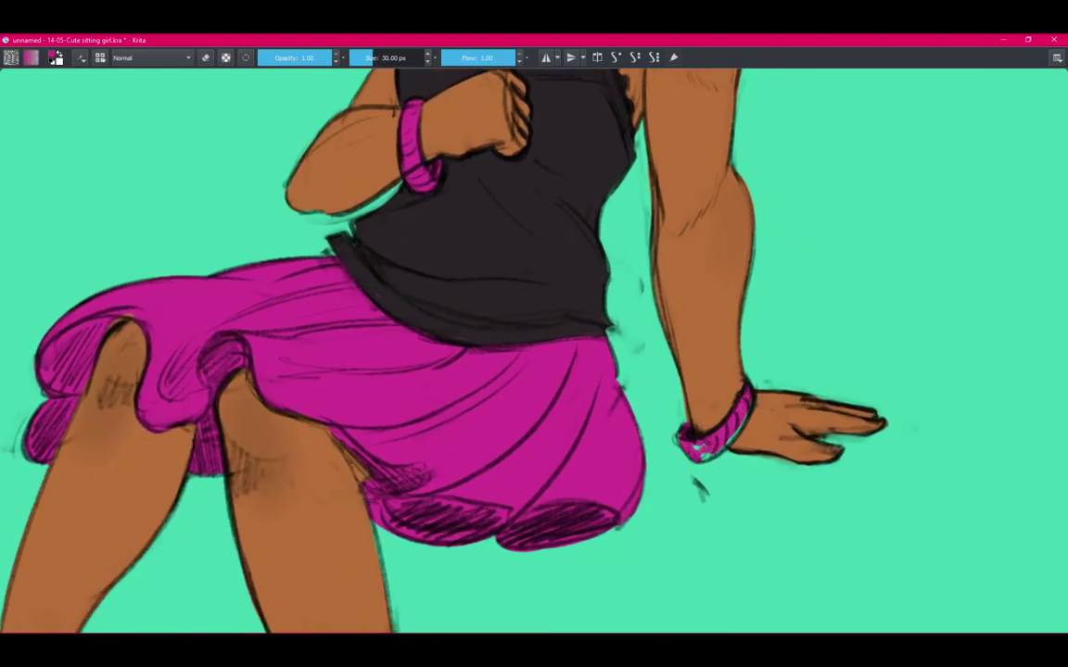
pyautogui.scroll(-5, 725, 434)
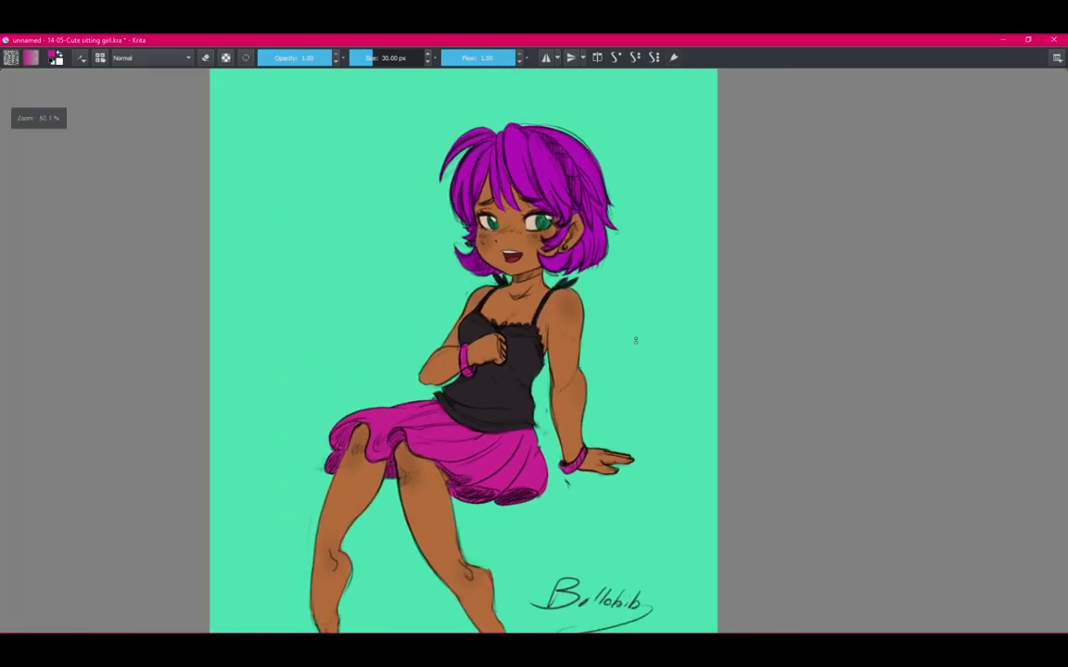
pyautogui.scroll(2, 627, 279)
pyautogui.scroll(-2, 601, 337)
pyautogui.scroll(2, 488, 355)
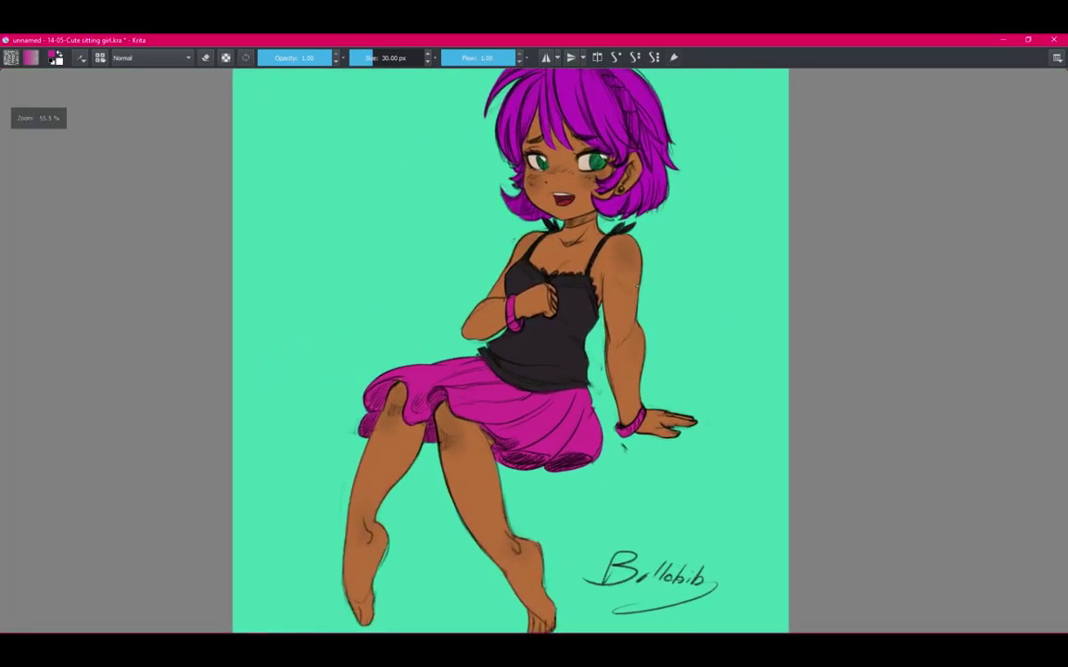
pyautogui.scroll(4, 487, 356)
pyautogui.press('e')
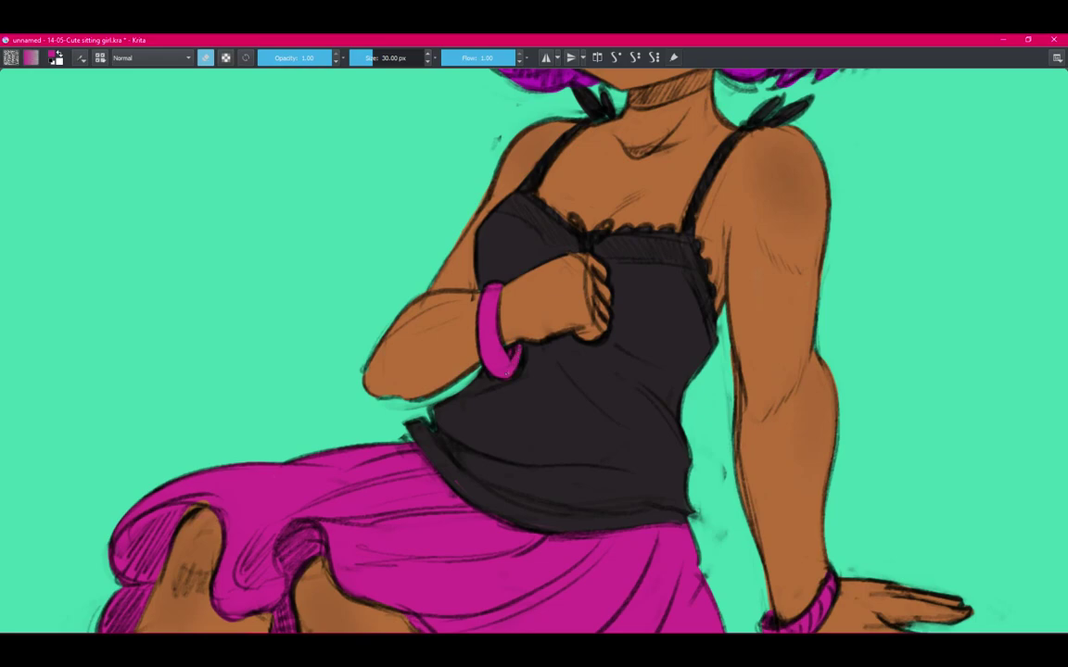
pyautogui.scroll(-4, 534, 352)
pyautogui.press('Tab')
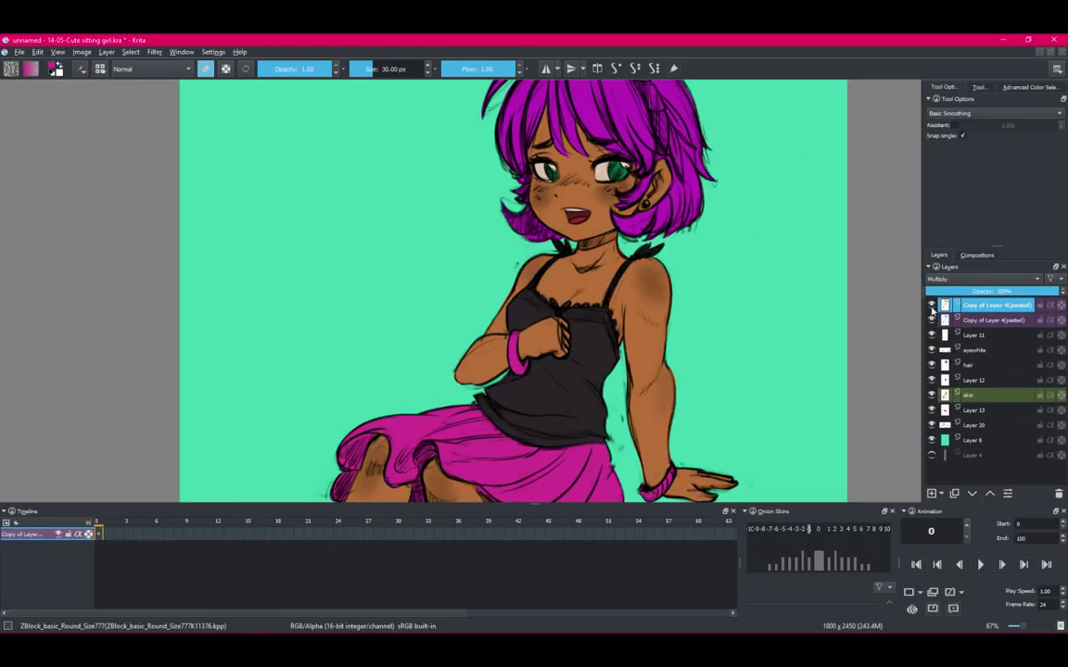
# In canvas-only view, pick a fine inking brush from the quick palette and enlarge it slightly.
pyautogui.press('Tab')
pyautogui.scroll(3, 588, 281)
pyautogui.rightClick(393, 352)
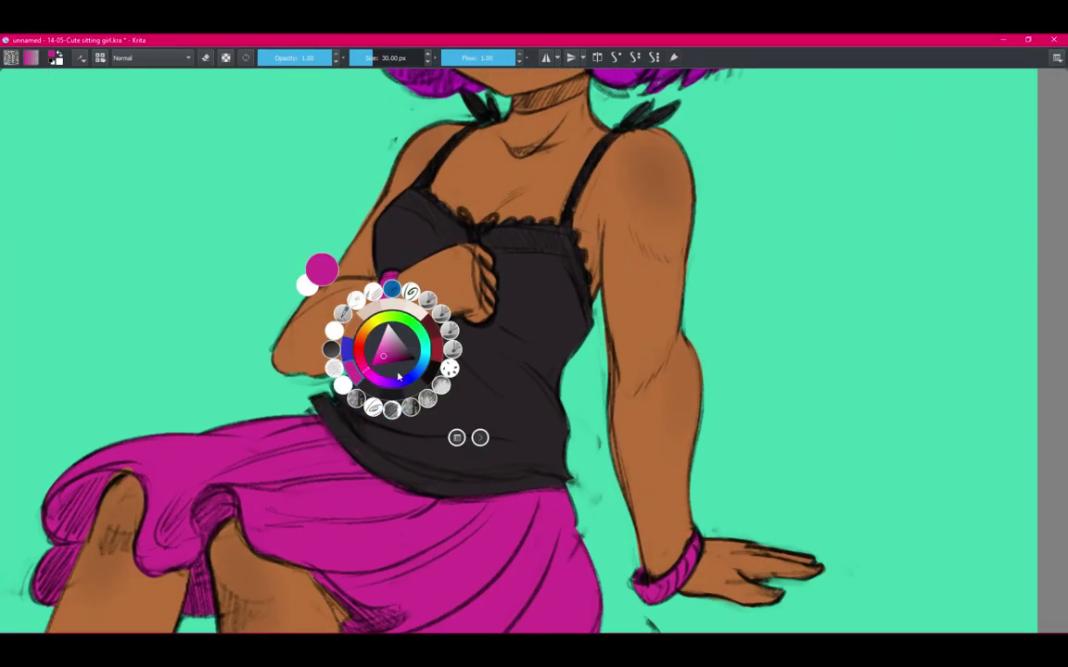
pyautogui.click(353, 322)
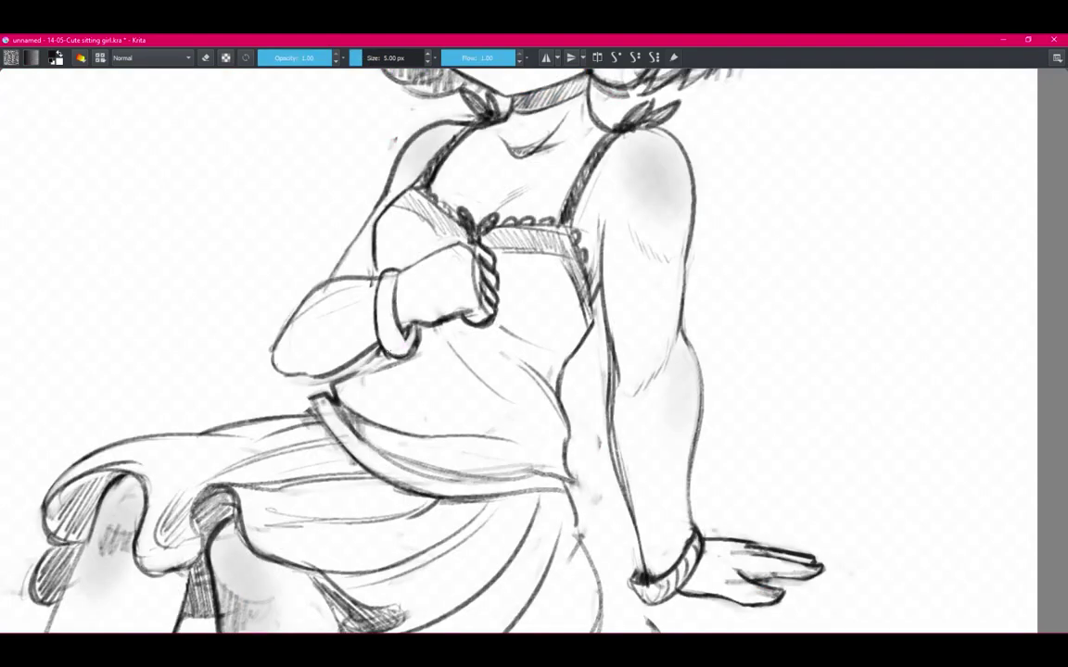
pyautogui.moveTo(353, 318); pyautogui.dragTo(391, 320)
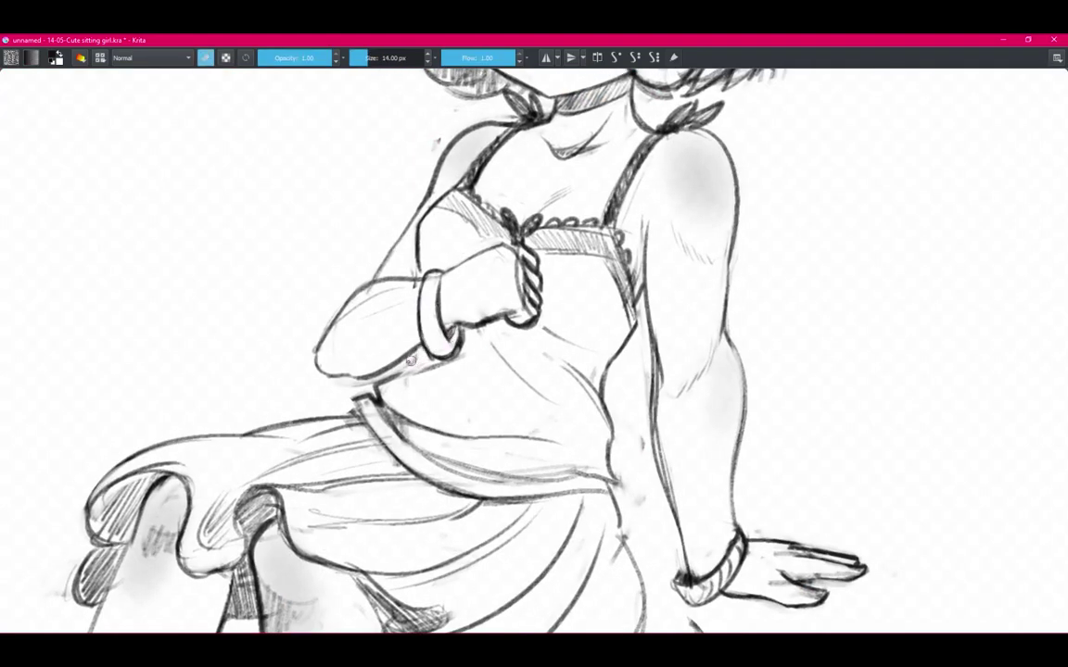
pyautogui.press(']')
pyautogui.press(']')
pyautogui.press(']')
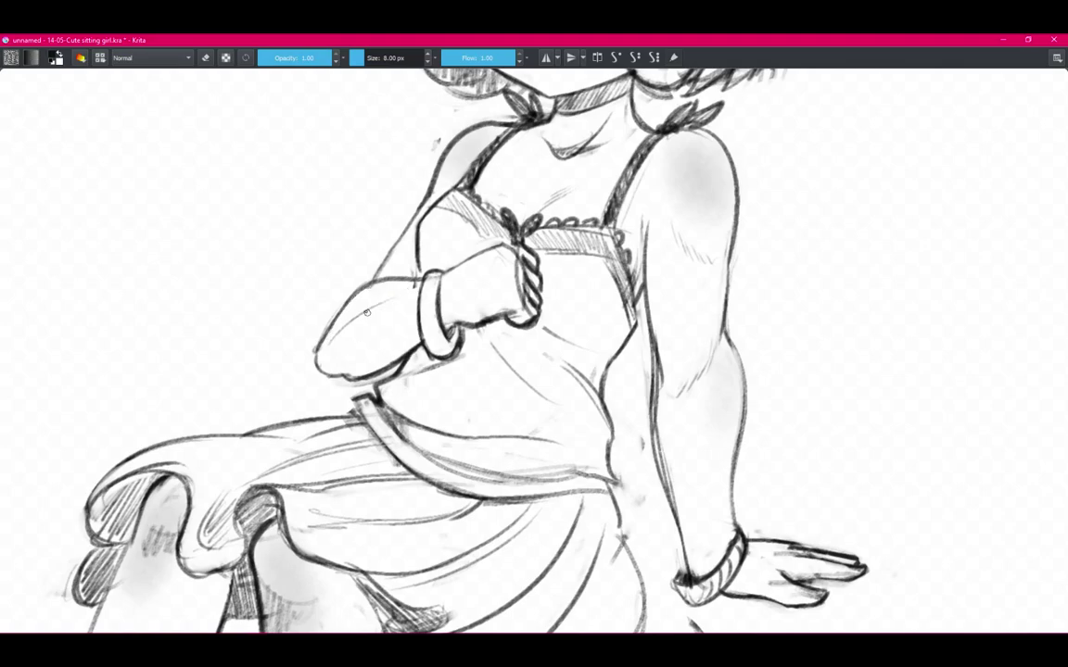
# Erase the stray palm line and the bracelet's right edge on the resting wrist.
pyautogui.scroll(-2, 495, 292)
pyautogui.moveTo(496, 292); pyautogui.dragTo(425, 185)
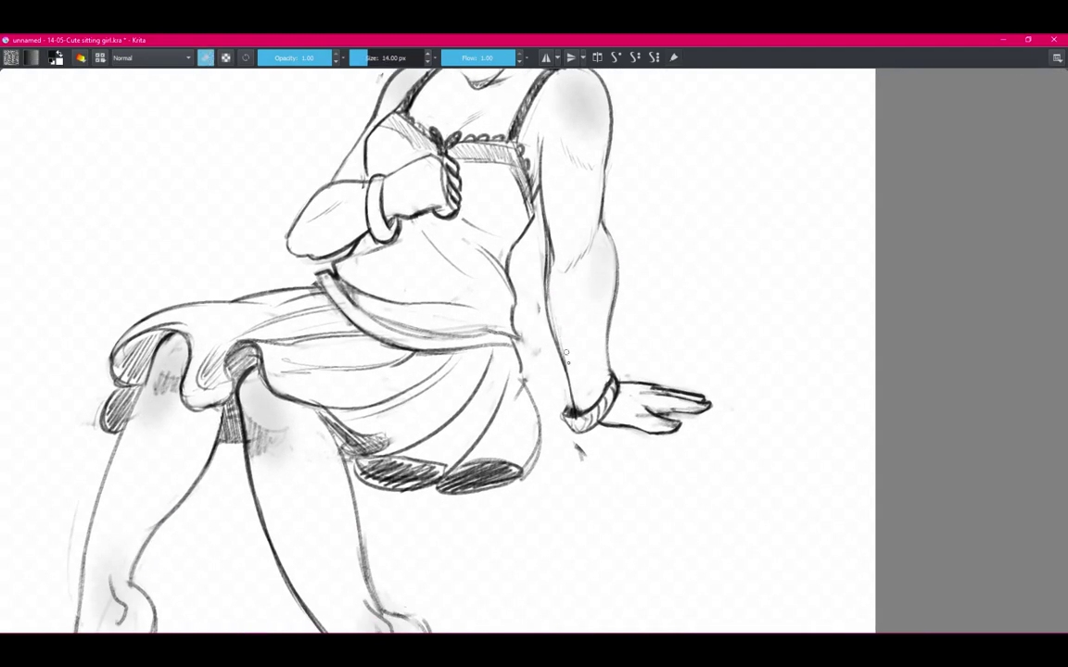
pyautogui.press('e')
pyautogui.scroll(2, 568, 361)
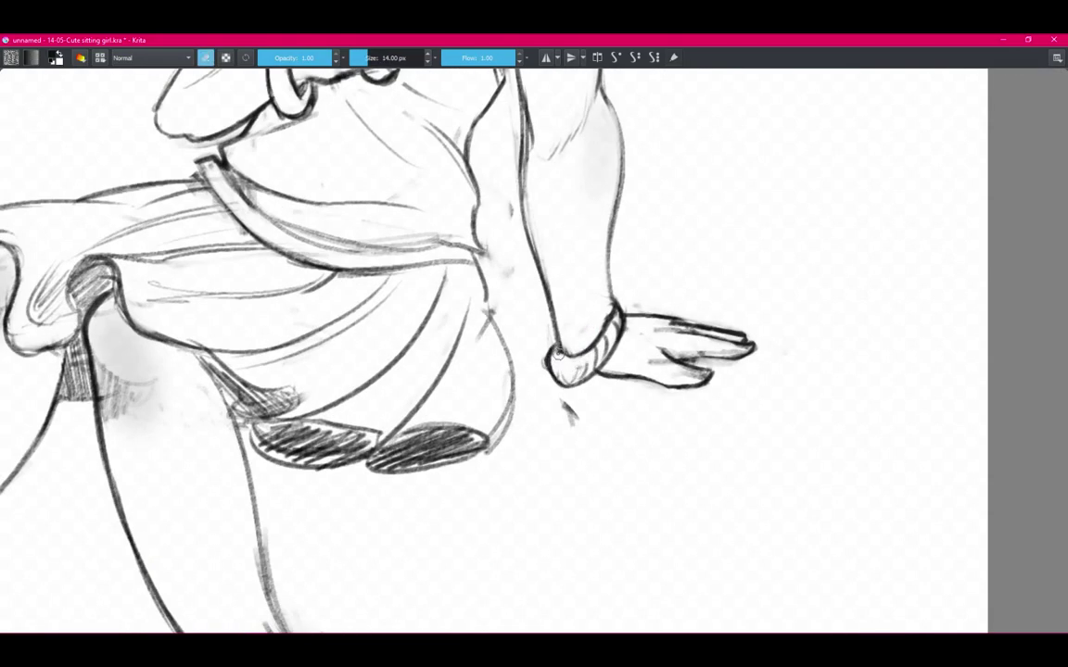
pyautogui.moveTo(597, 374); pyautogui.dragTo(629, 379)
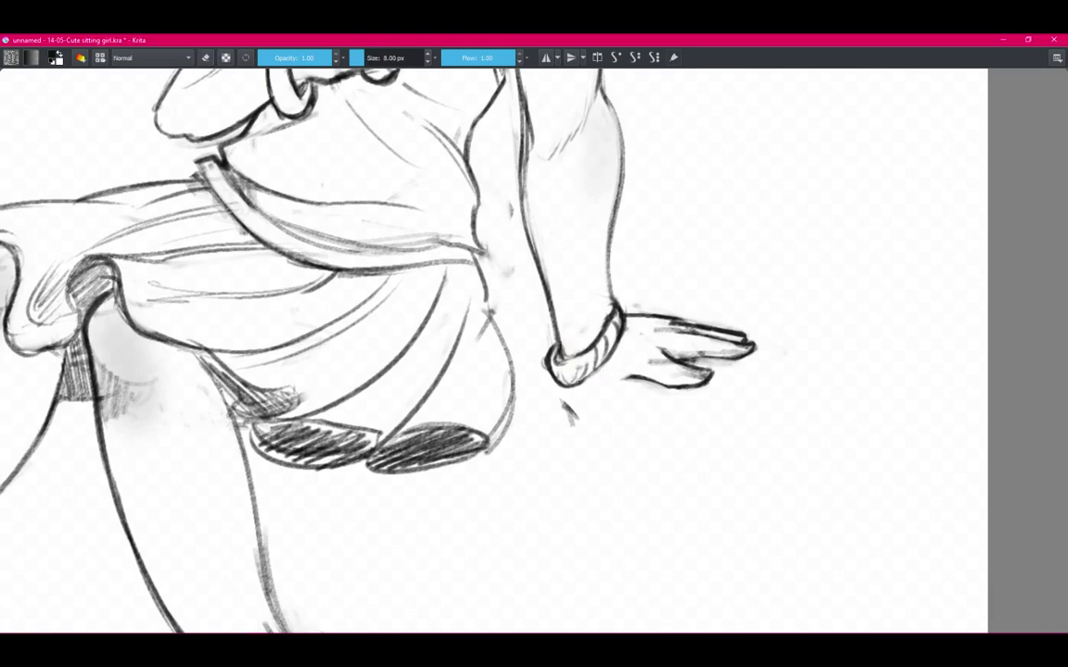
pyautogui.press('e')
pyautogui.moveTo(614, 327); pyautogui.dragTo(612, 301)
pyautogui.press('e')
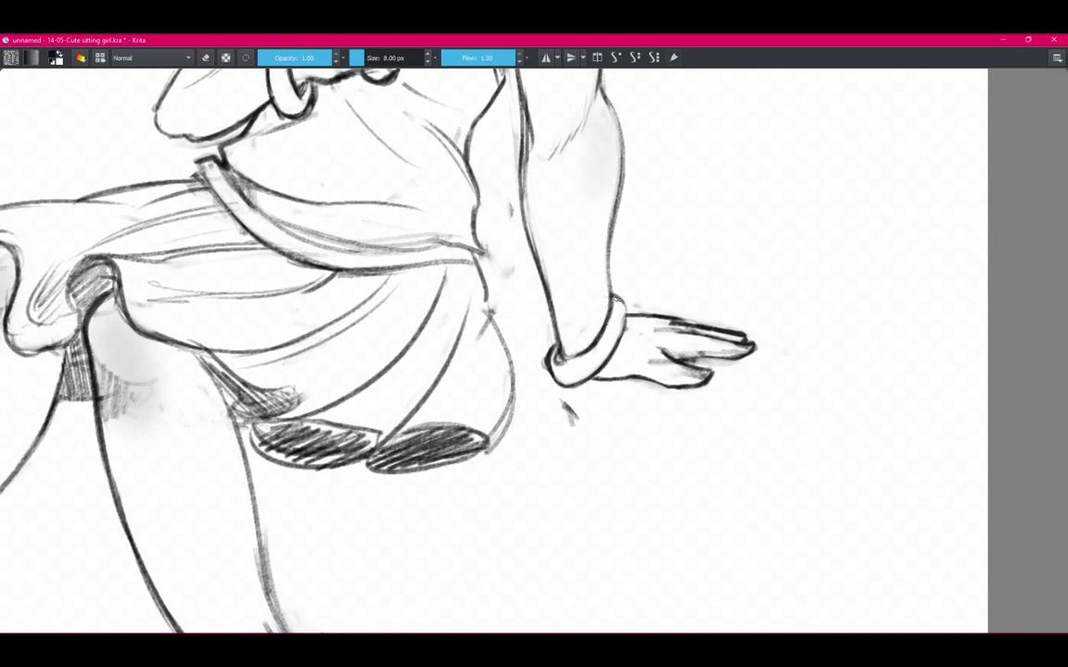
# Bring the upper body and arm back into view.
pyautogui.scroll(-5, 593, 333)
pyautogui.scroll(4, 593, 334)
pyautogui.middleClick(475, 295)
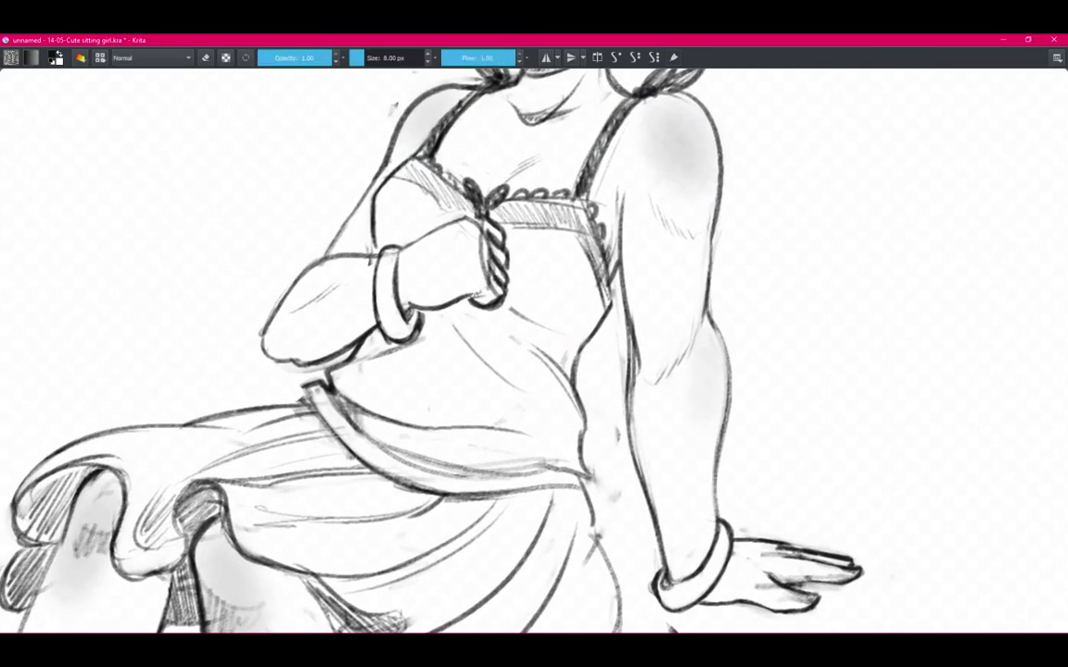
pyautogui.moveTo(476, 294); pyautogui.dragTo(472, 334)
pyautogui.press('e')
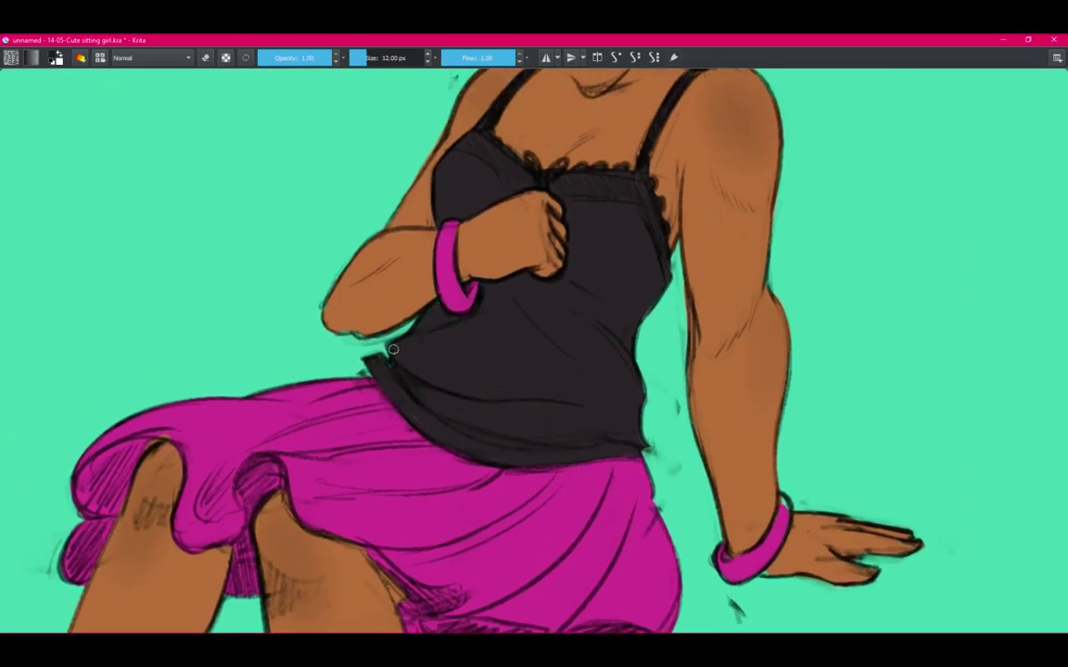
pyautogui.scroll(-5, 323, 302)
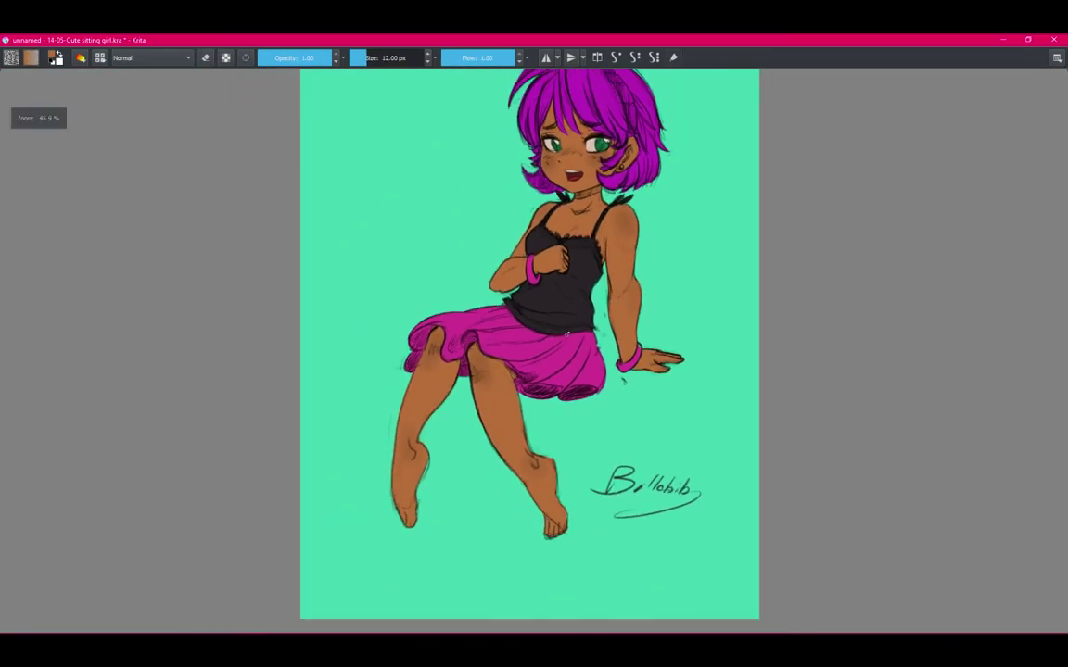
pyautogui.scroll(3, 690, 363)
pyautogui.scroll(2, 690, 363)
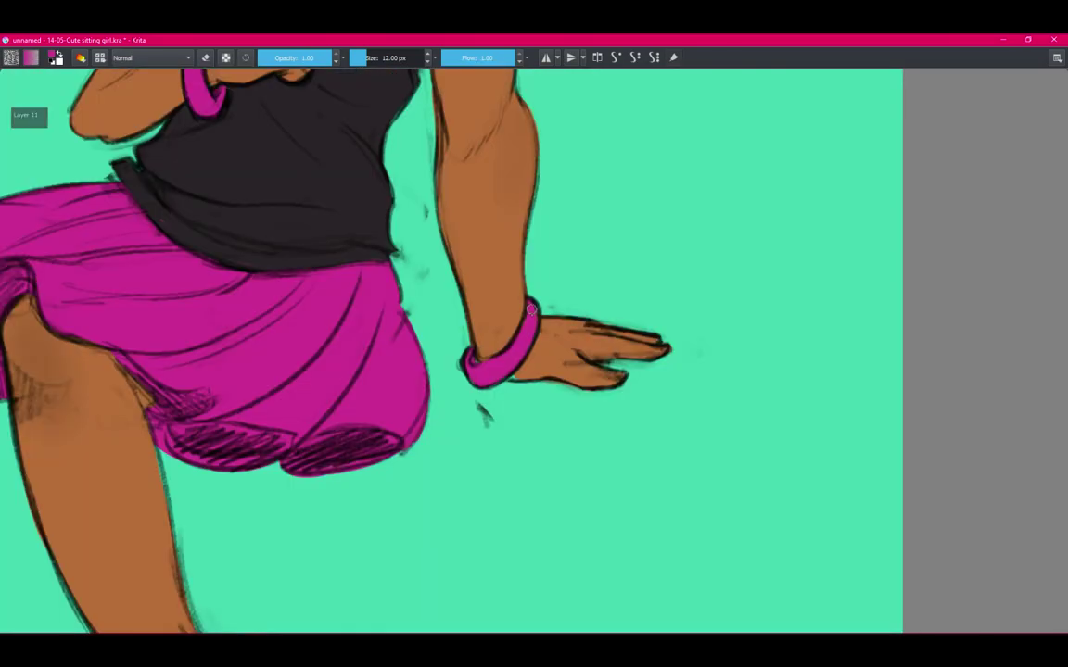
pyautogui.scroll(-3, 760, 306)
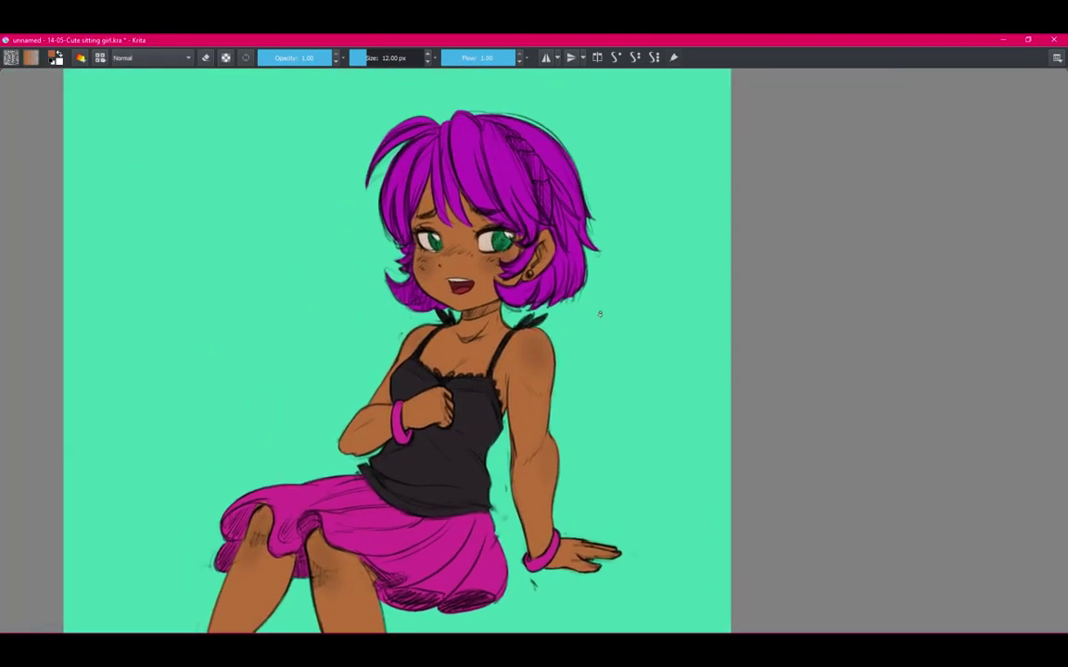
pyautogui.scroll(3, 598, 310)
pyautogui.scroll(1, 458, 379)
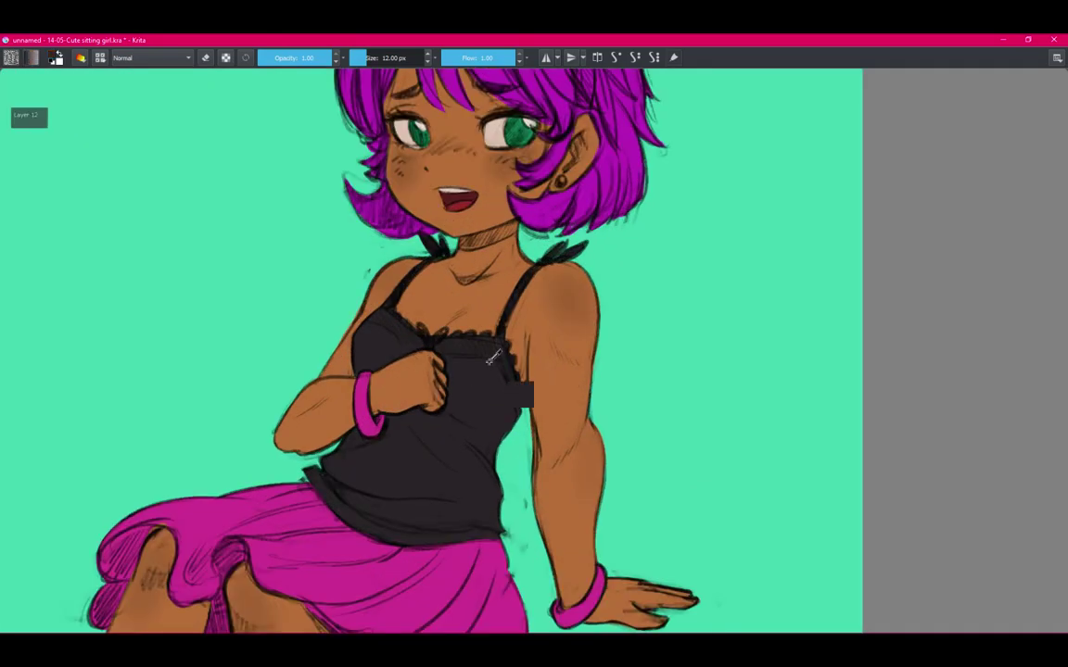
pyautogui.moveTo(457, 379); pyautogui.dragTo(461, 230)
pyautogui.rightClick(369, 338)
pyautogui.click(300, 300)
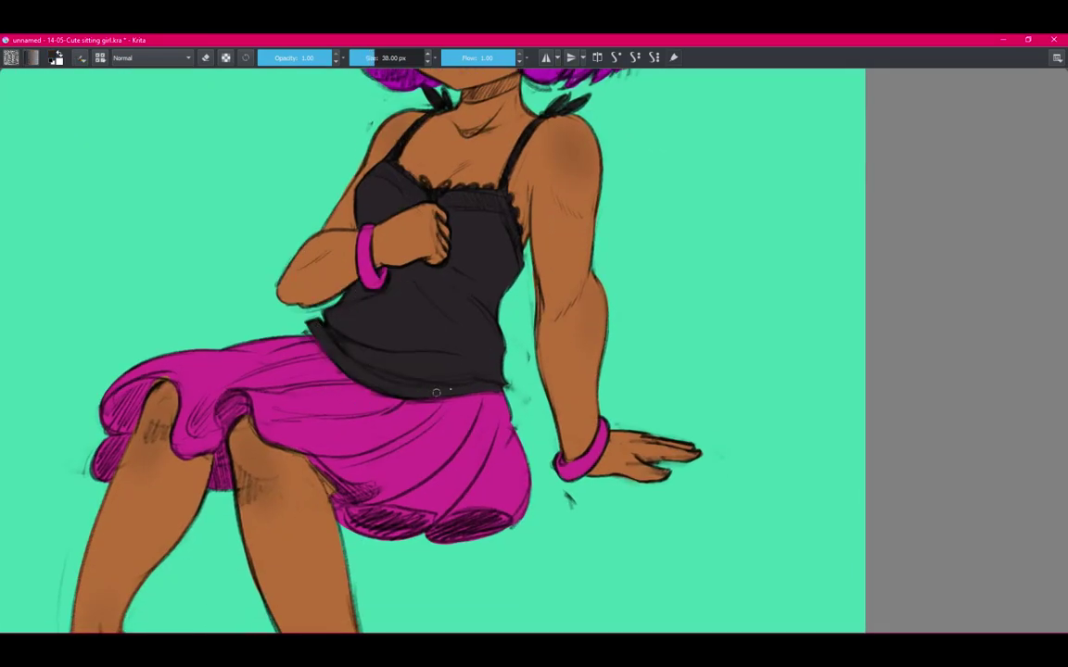
pyautogui.scroll(-3, 518, 269)
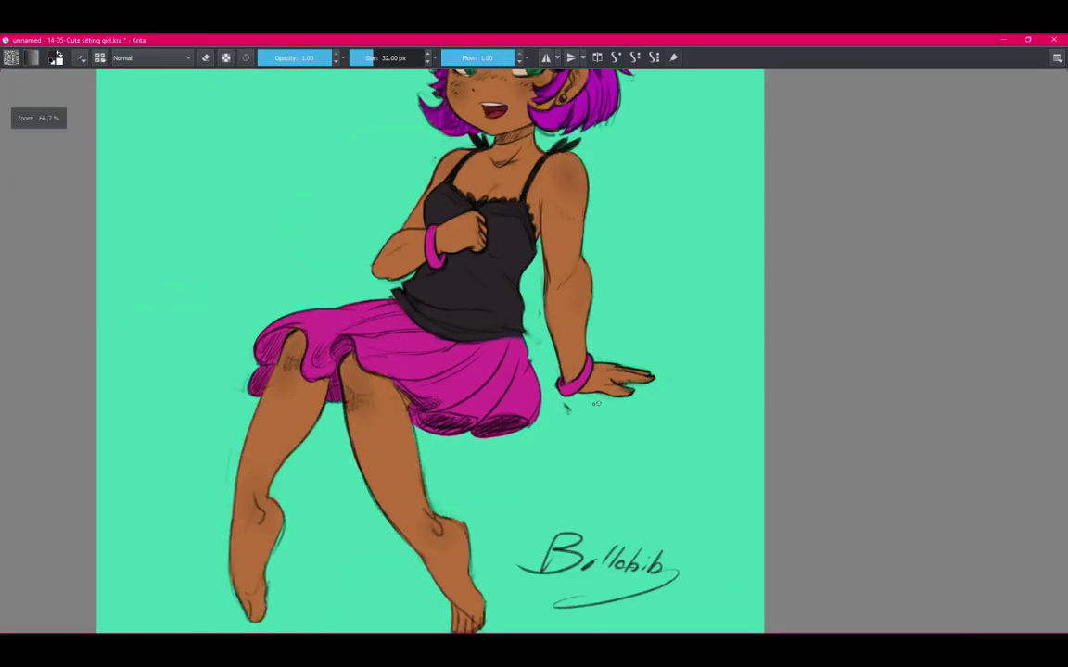
pyautogui.scroll(-1, 598, 292)
pyautogui.scroll(3, 517, 345)
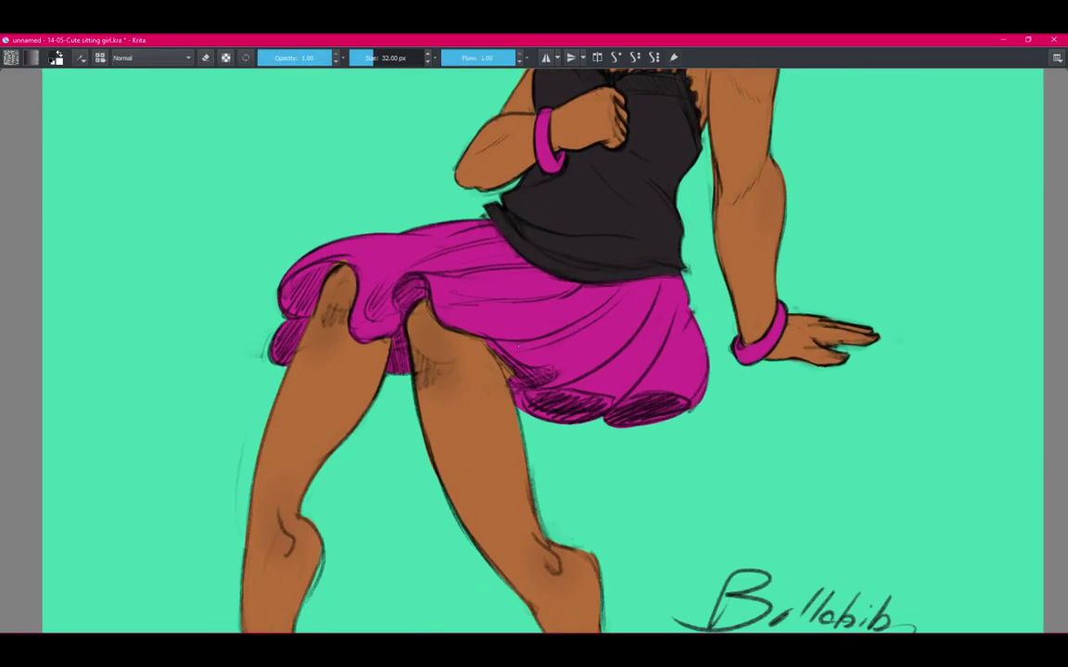
pyautogui.keyDown('ctrl'); pyautogui.click(493, 345); pyautogui.keyUp('ctrl')
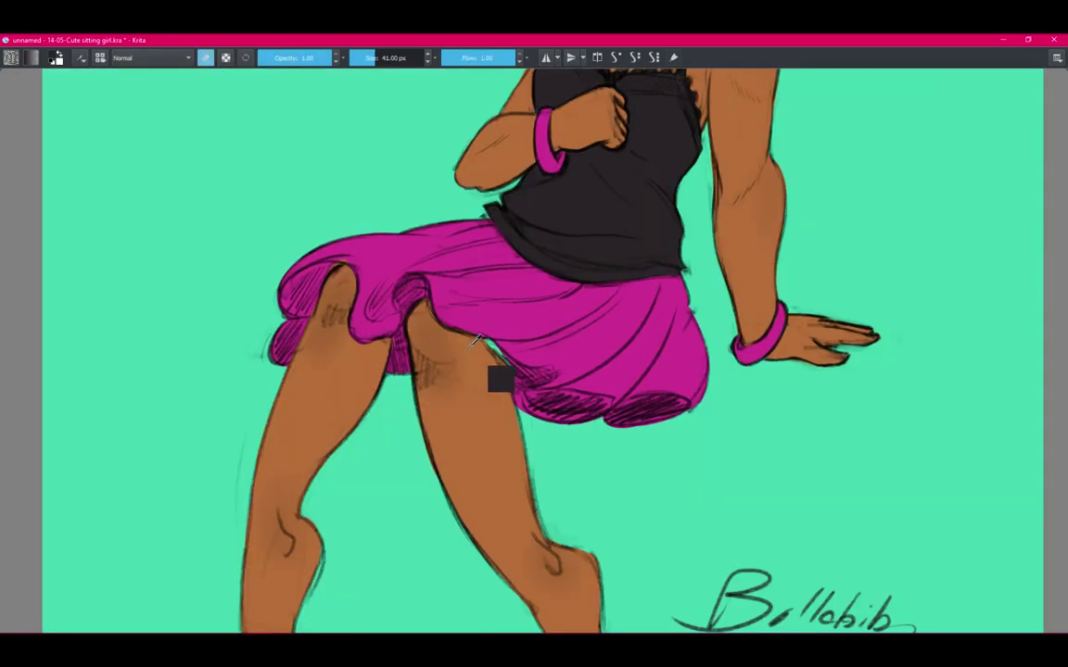
pyautogui.scroll(1, 455, 326)
# Choose the fine black inking brush from the quick palette.
pyautogui.press('e')
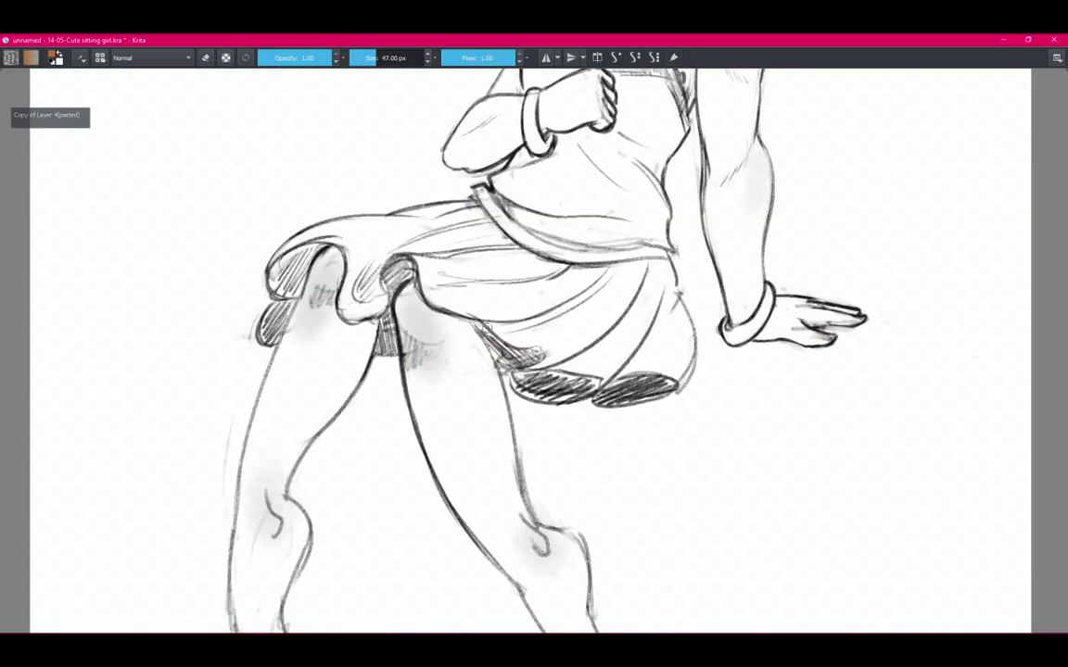
pyautogui.scroll(2, 464, 329)
pyautogui.hotkey('shift', 'i')
pyautogui.rightClick(500, 344)
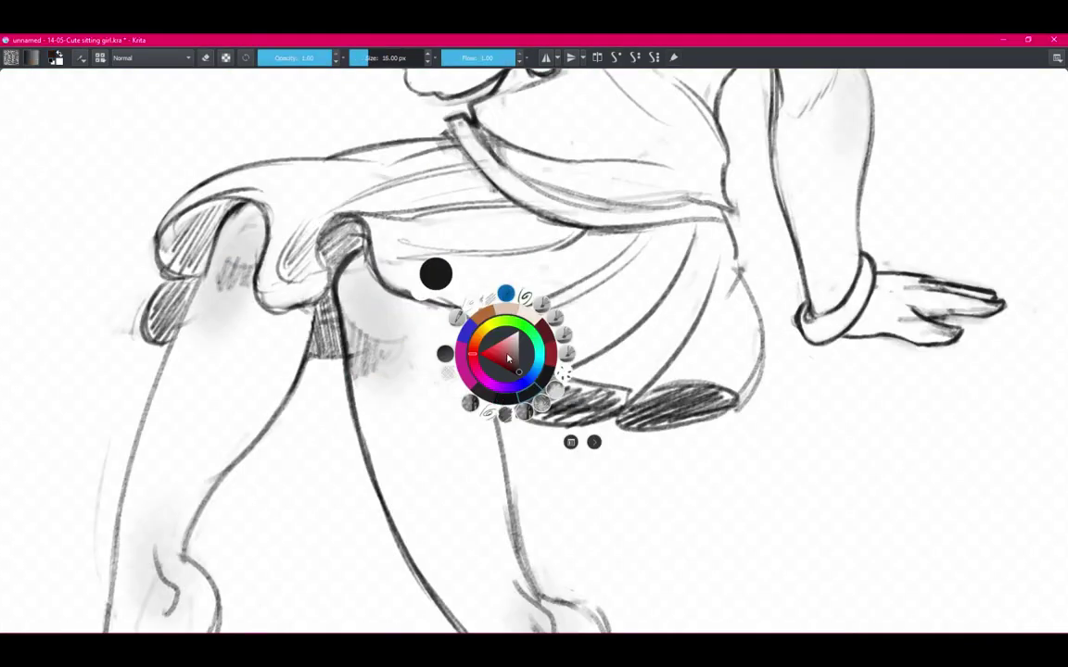
pyautogui.click(455, 317)
pyautogui.scroll(-5, 556, 339)
pyautogui.scroll(3, 489, 345)
pyautogui.press('e')
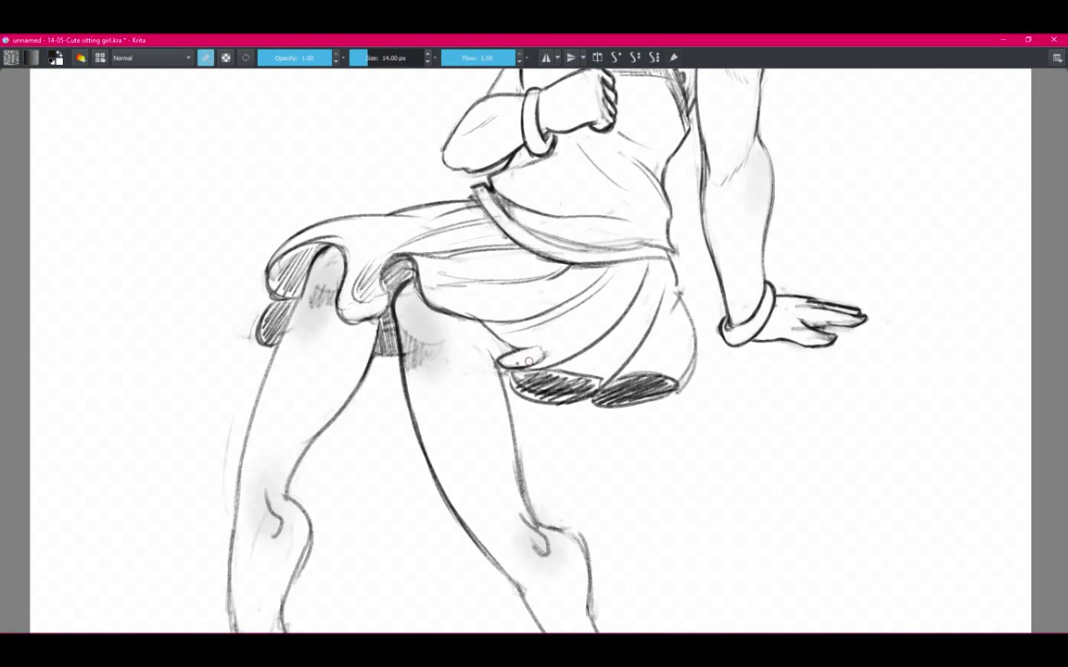
pyautogui.press('e')
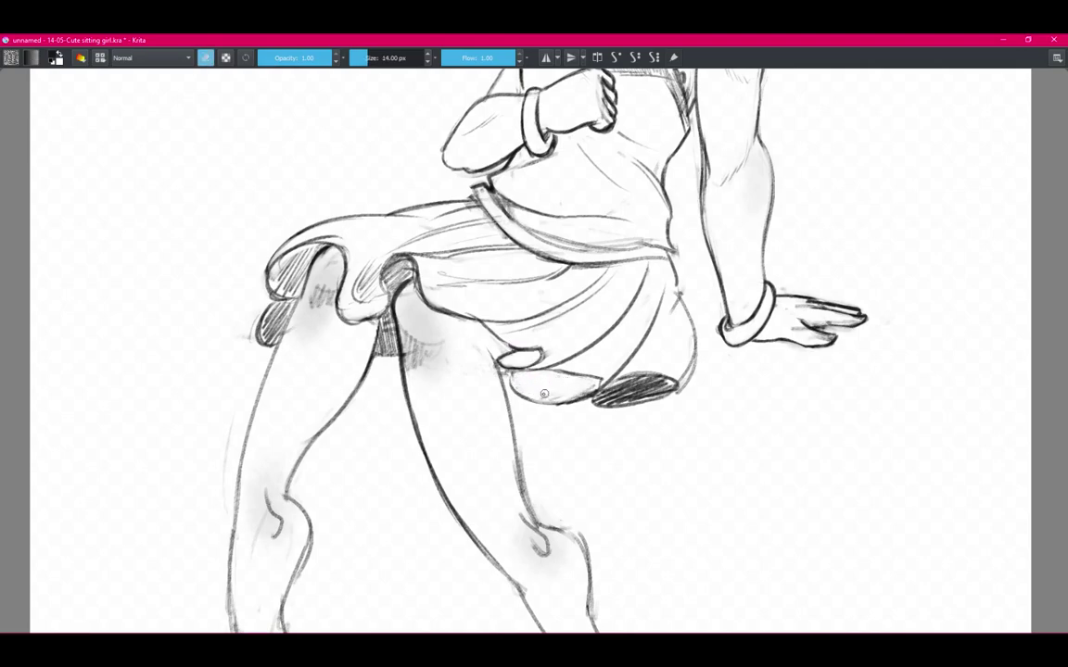
# Erase the hatching inside the two shorts legs under the skirt.
pyautogui.moveTo(644, 386)
pyautogui.mouseDown()
pyautogui.moveTo(609, 400)
pyautogui.moveTo(674, 382)
pyautogui.mouseUp()
pyautogui.press('e')
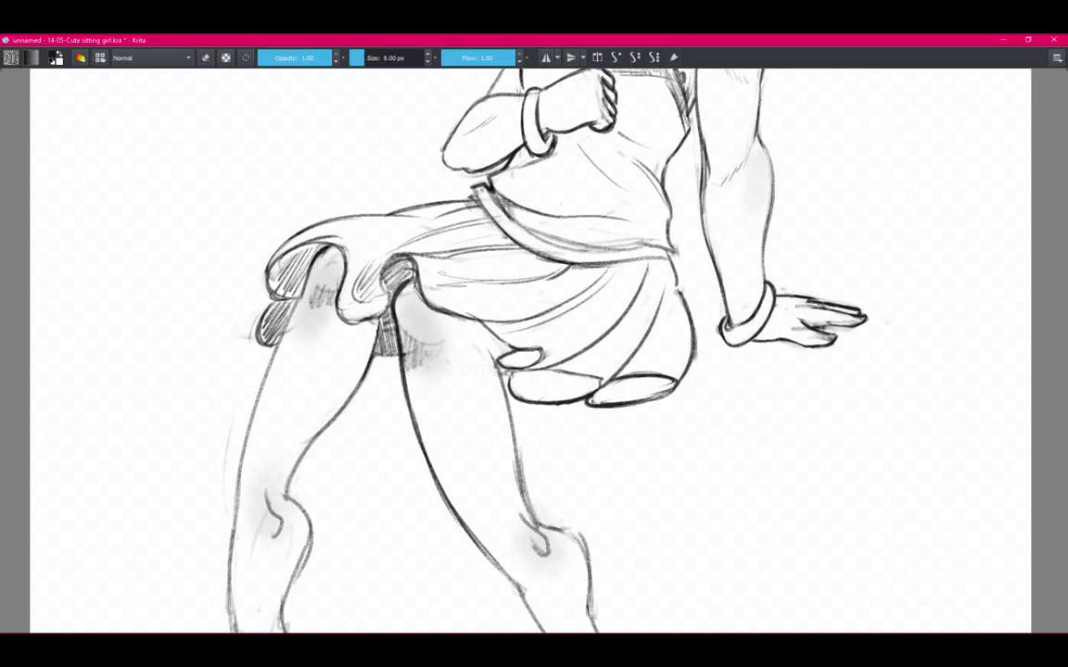
pyautogui.moveTo(563, 335); pyautogui.dragTo(654, 342)
pyautogui.press('e')
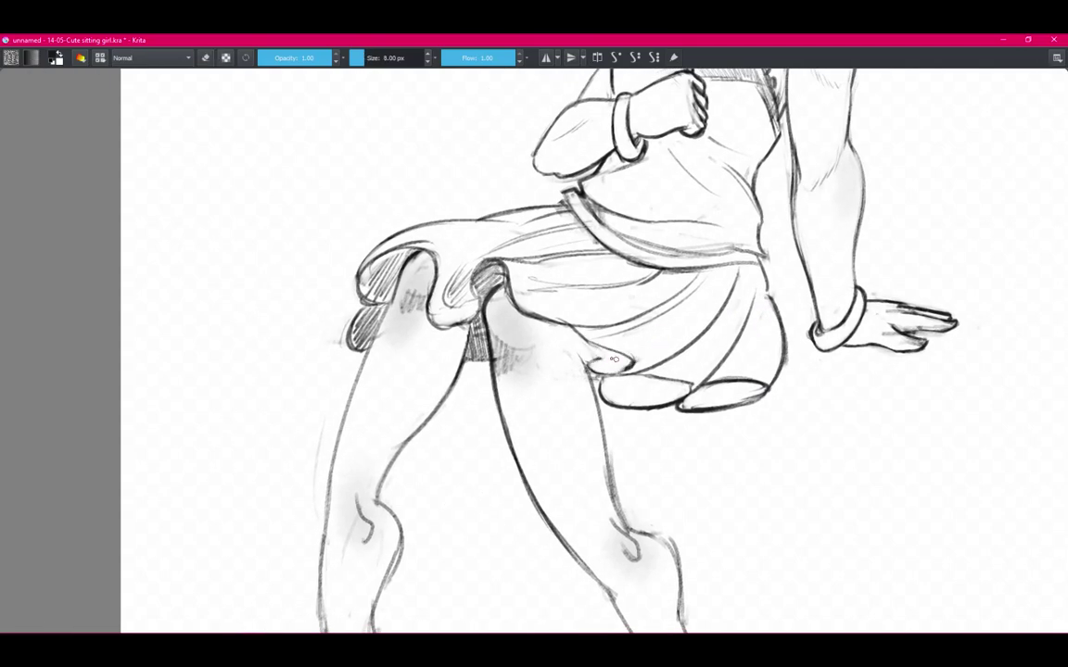
# Check the whole page, zoom back in on the figure, and restore the panels.
pyautogui.press('2')
pyautogui.press('1')
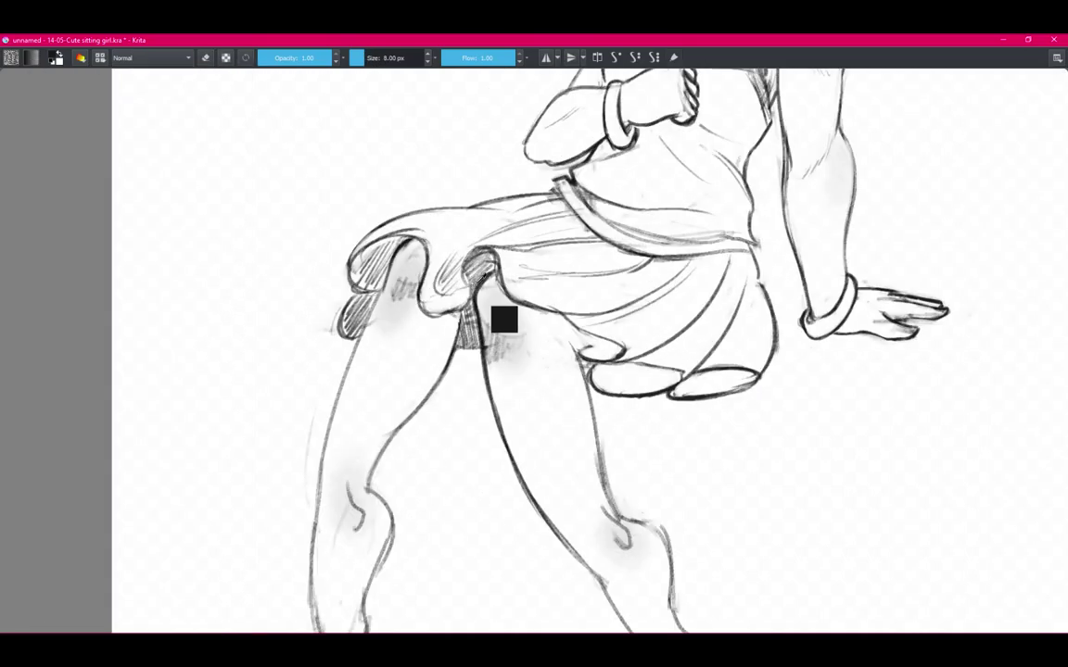
pyautogui.press('2')
pyautogui.press('+')
pyautogui.press('+')
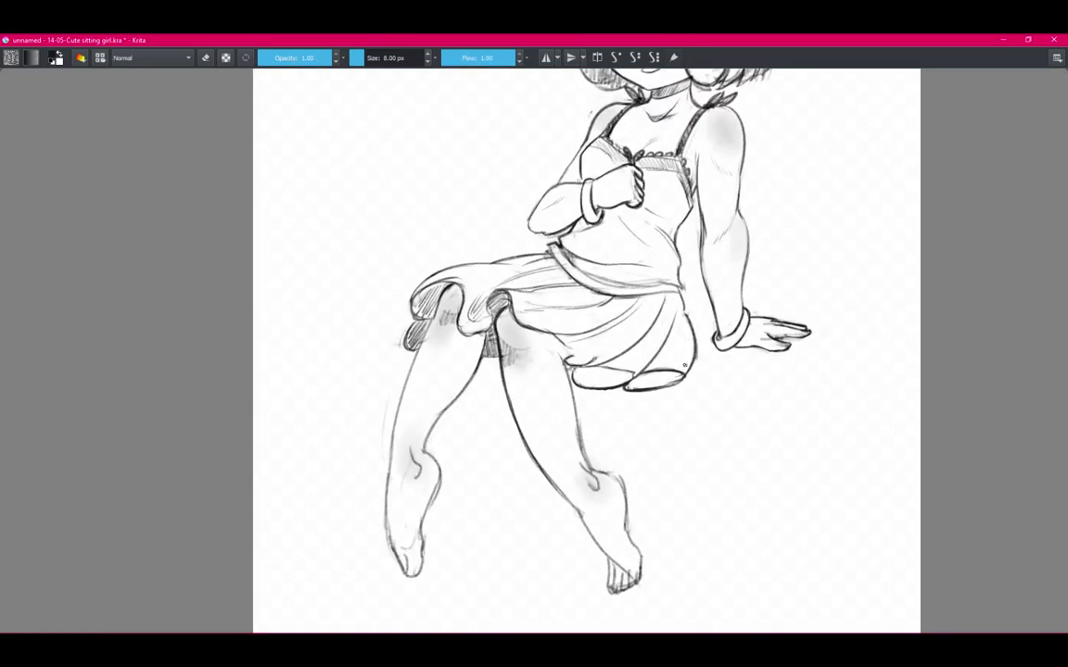
pyautogui.press('Tab')
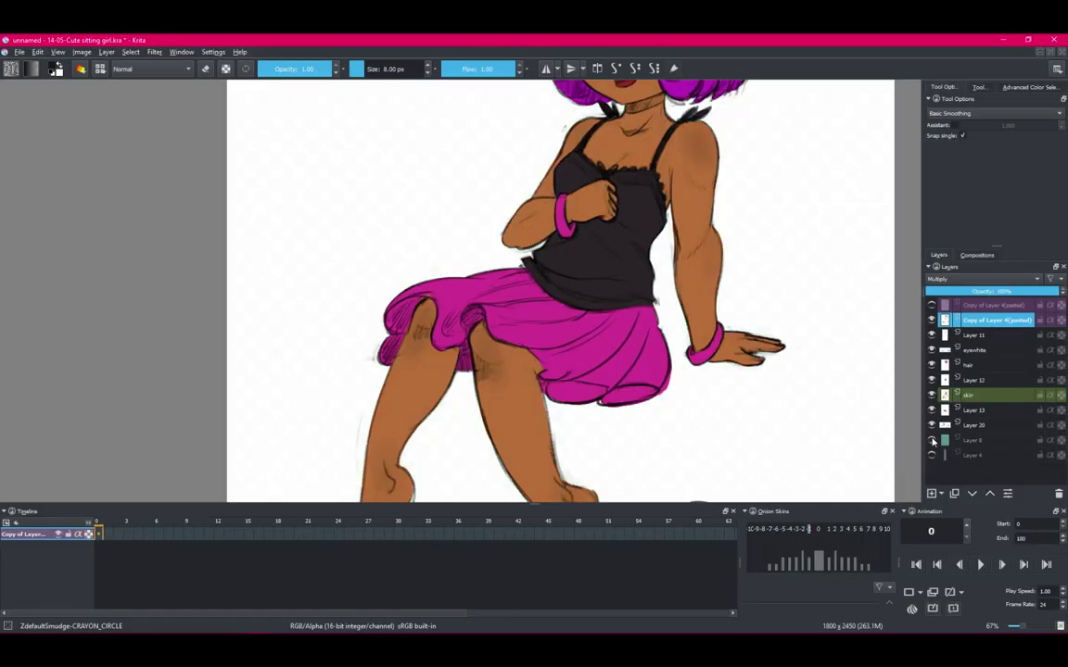
# Hide the colour layers and make the top line-art copy visible and active.
pyautogui.moveTo(932, 424); pyautogui.dragTo(931, 339)
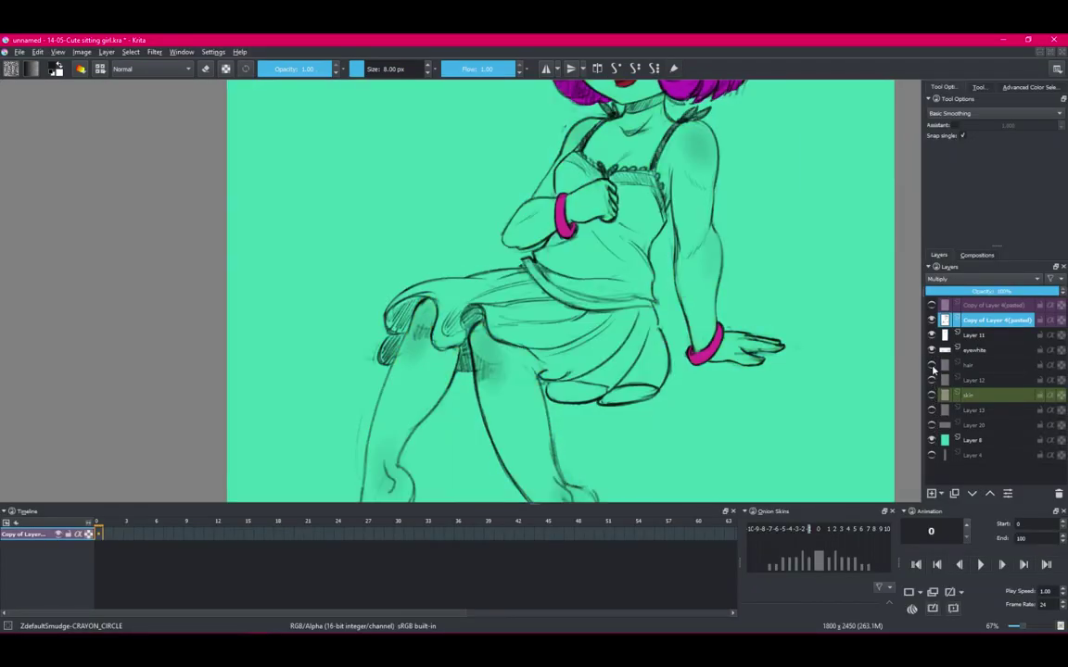
pyautogui.click(932, 305)
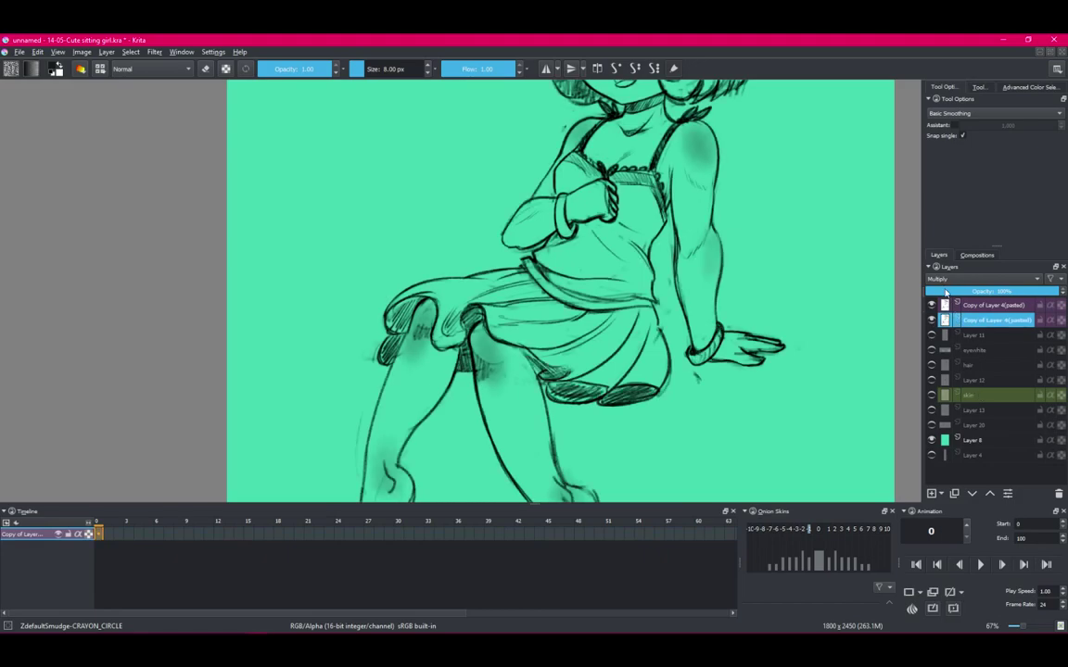
pyautogui.click(994, 305)
pyautogui.scroll(2, 595, 330)
pyautogui.scroll(1, 594, 330)
# Lasso and delete the old knee and skirt hem lines, then clear the selection.
pyautogui.hotkey('ctrl', 'r')
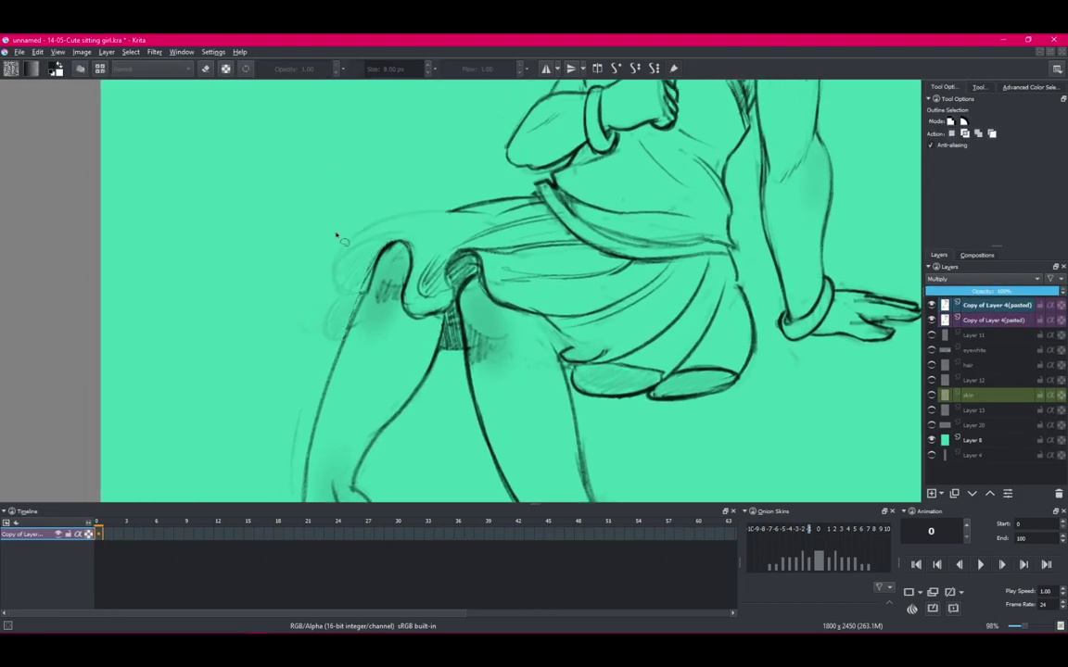
pyautogui.press('Delete')
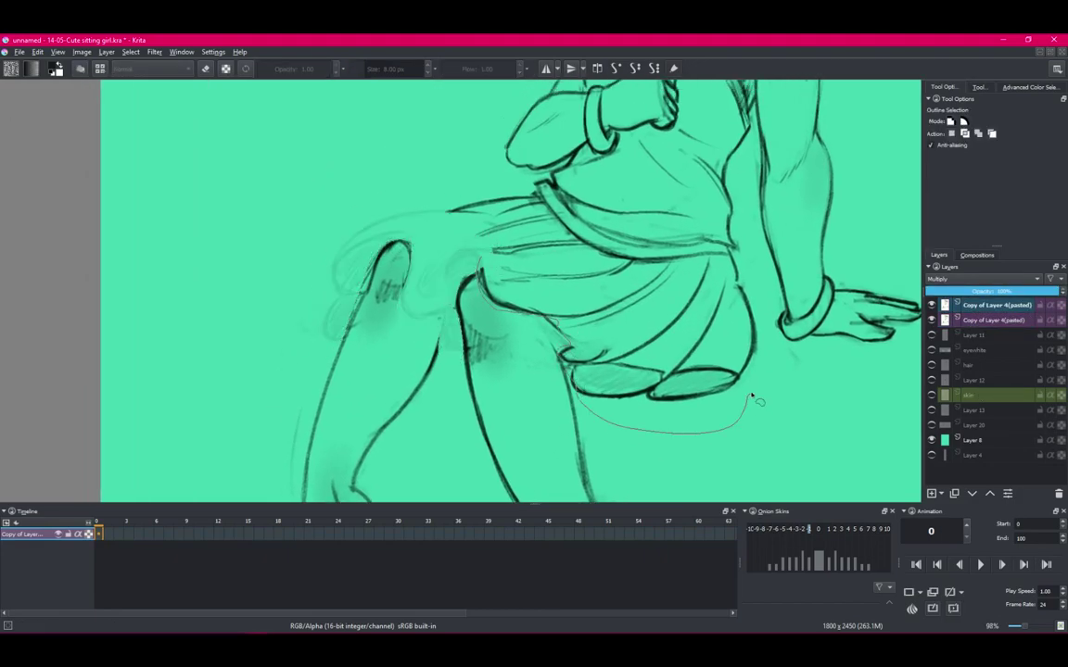
pyautogui.press('Delete')
pyautogui.hotkey('ctrl', 'shift', 'a')
# With the ink brush, draw a new curved ruffle over the knee and a short hem line.
pyautogui.press('b')
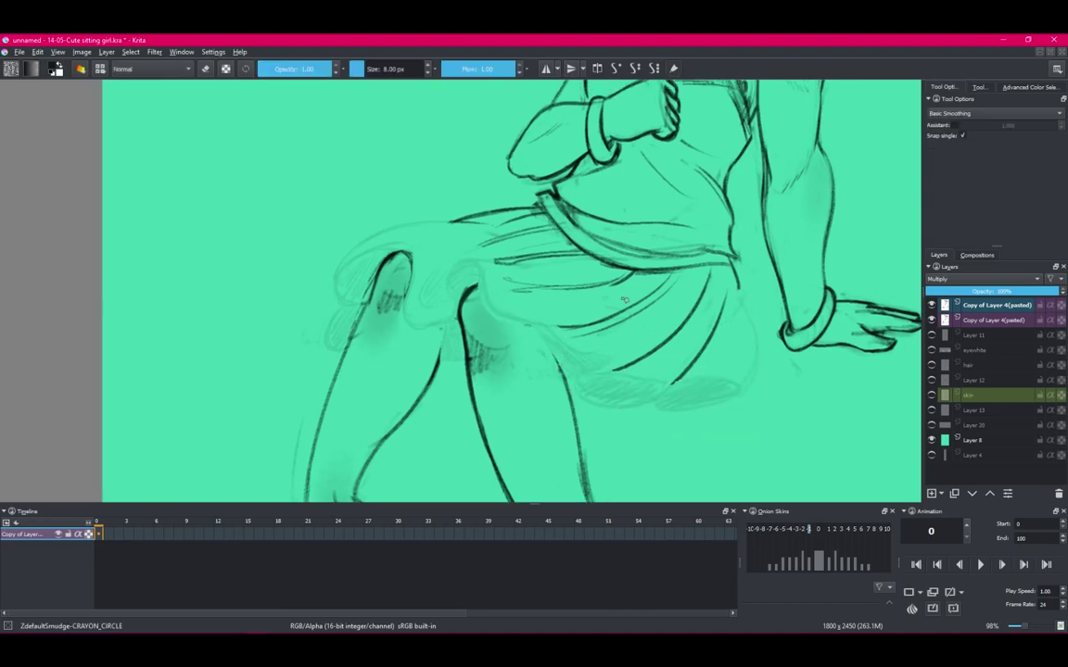
pyautogui.press('Tab')
pyautogui.moveTo(325, 326); pyautogui.dragTo(388, 275)
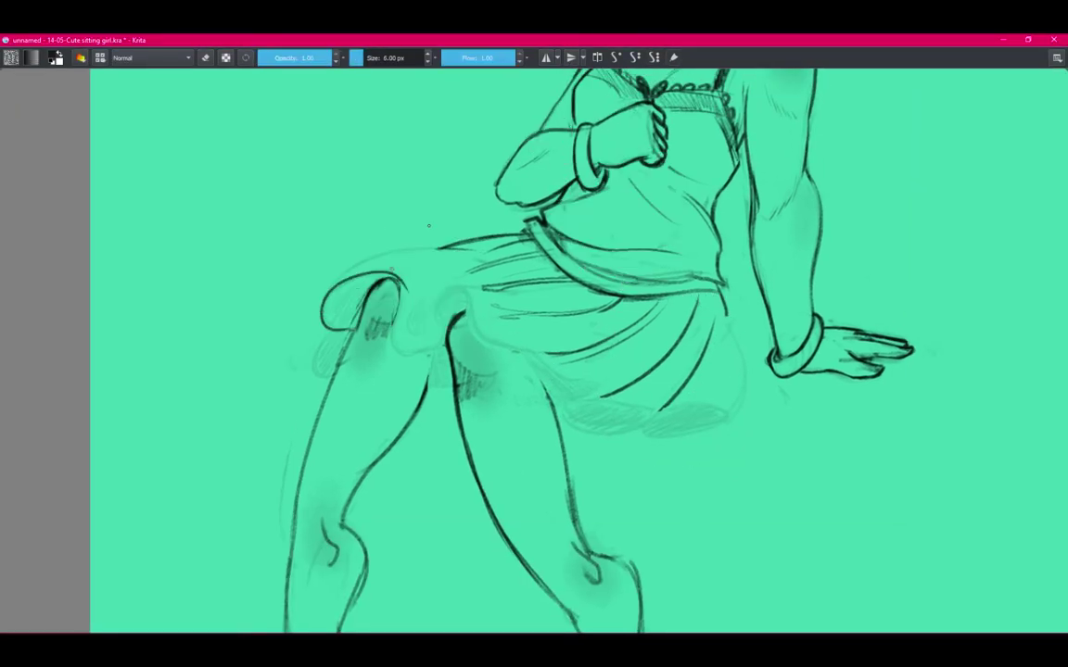
pyautogui.press('Tab')
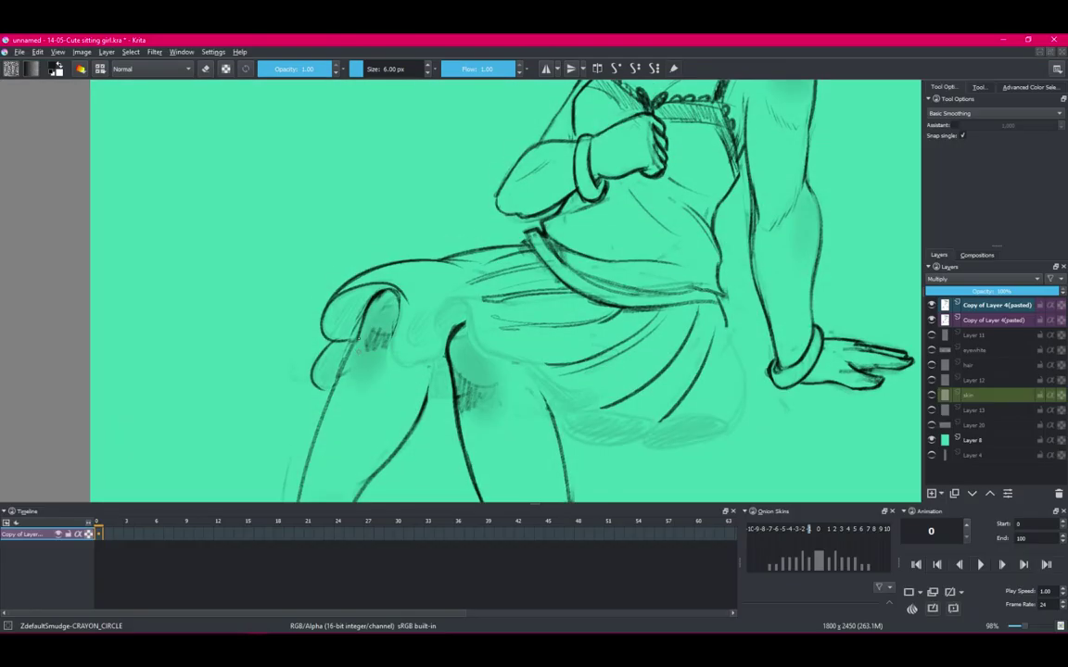
pyautogui.press('Tab')
pyautogui.moveTo(408, 333); pyautogui.dragTo(446, 325)
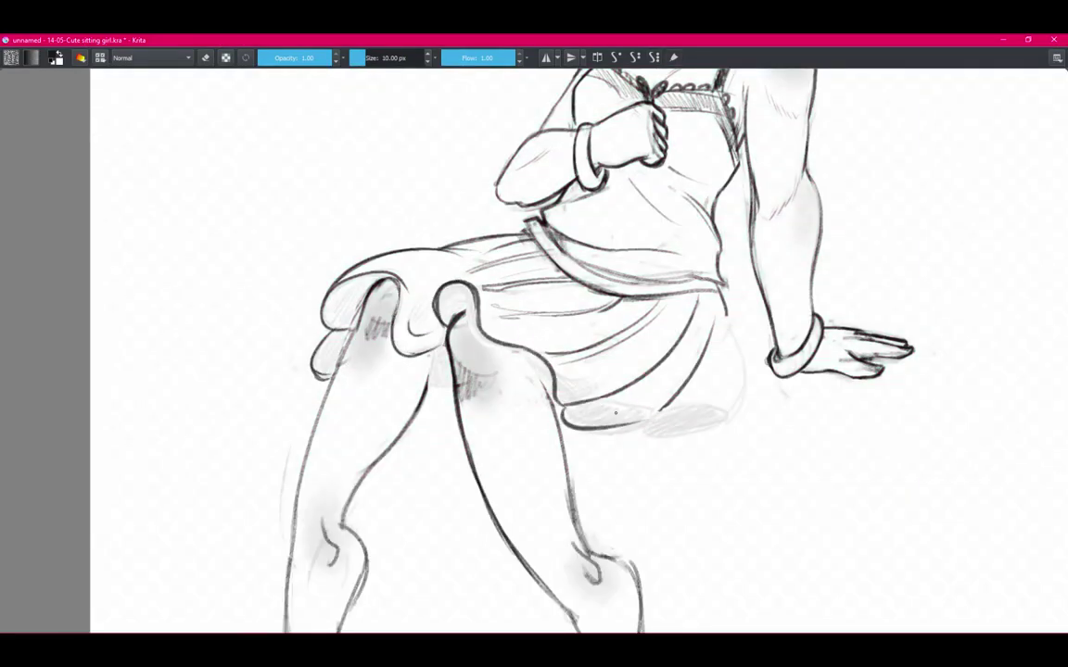
# Refine the skirt ruffle with short strokes.
pyautogui.moveTo(499, 363)
pyautogui.mouseDown()
pyautogui.moveTo(595, 387)
pyautogui.moveTo(659, 364)
pyautogui.mouseUp()
pyautogui.moveTo(499, 285); pyautogui.dragTo(559, 334)
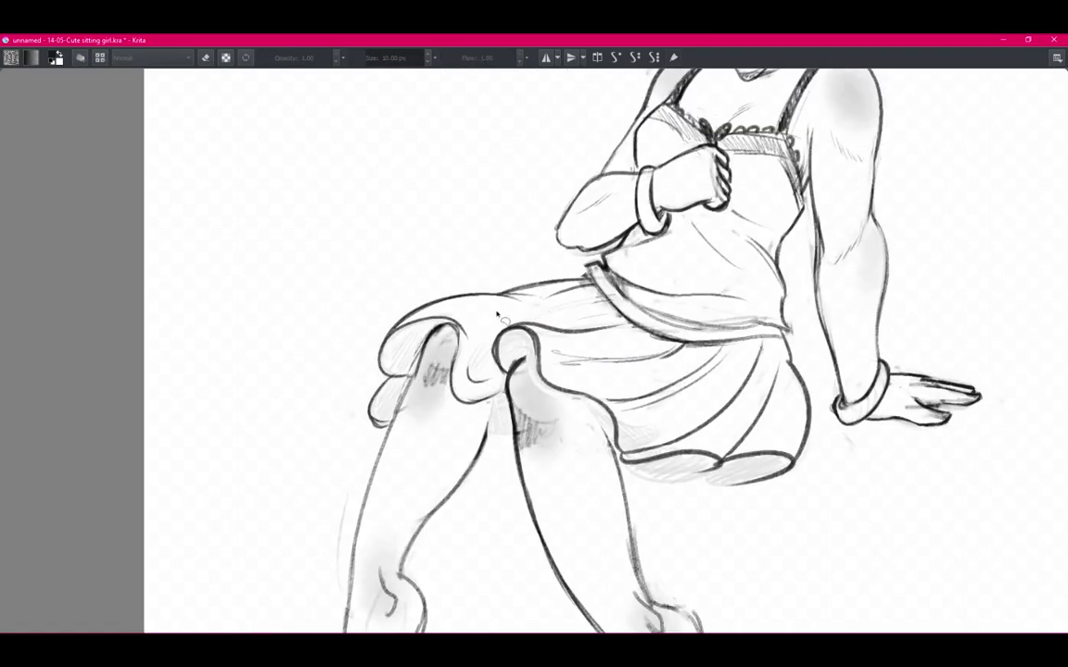
pyautogui.scroll(-3, 498, 313)
pyautogui.scroll(3, 457, 260)
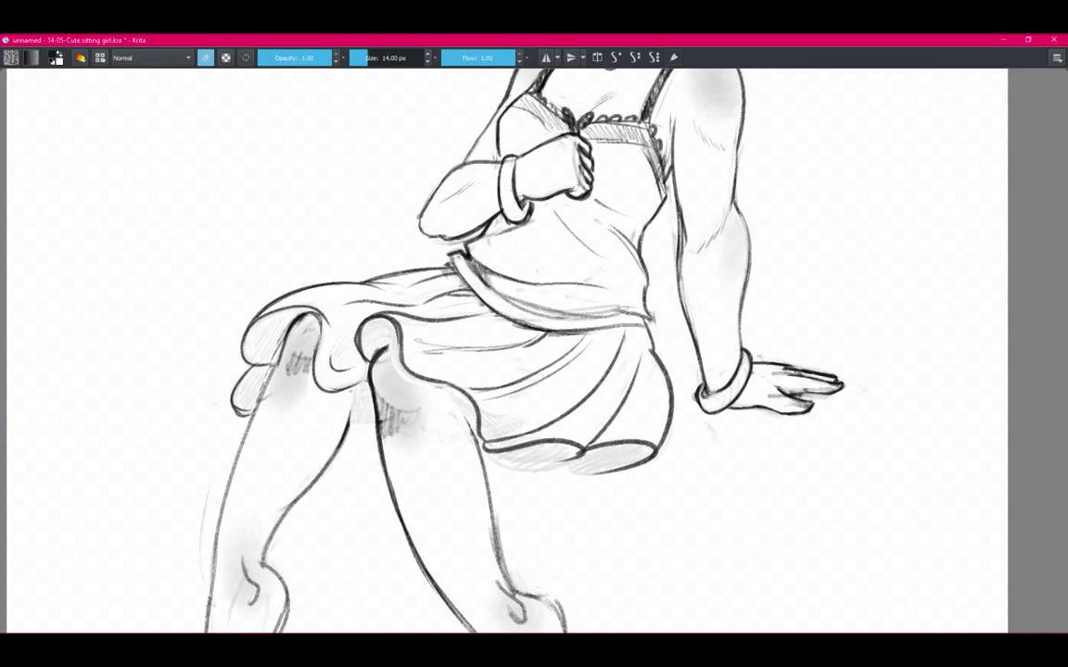
pyautogui.scroll(-1, 464, 202)
pyautogui.scroll(-3, 482, 278)
pyautogui.scroll(4, 508, 353)
pyautogui.scroll(-3, 508, 353)
pyautogui.scroll(3, 360, 326)
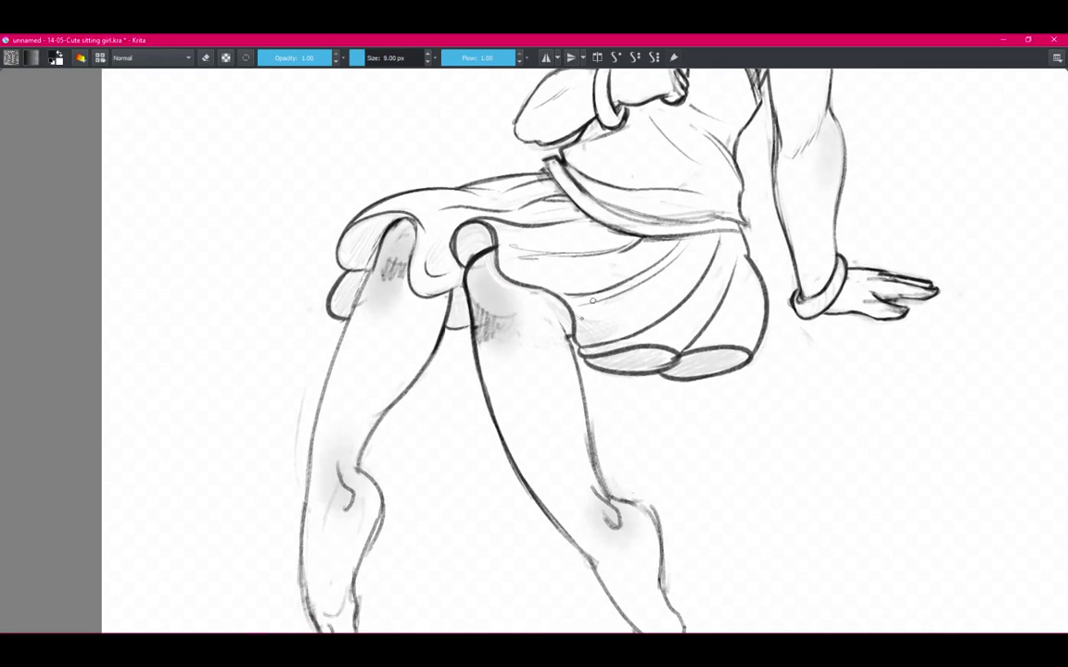
# Ink a new shin outline, delete the old leg lineart, and redraw the leg's outline.
pyautogui.press('e')
pyautogui.scroll(-1, 557, 398)
pyautogui.press('e')
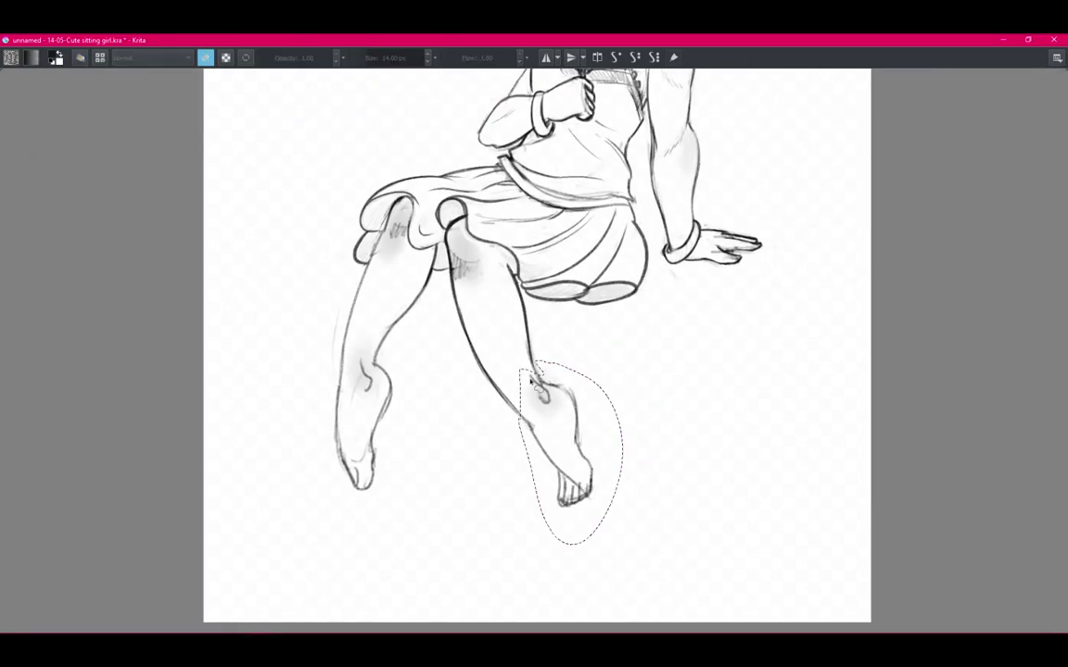
pyautogui.scroll(2, 558, 417)
pyautogui.moveTo(390, 308); pyautogui.dragTo(495, 421)
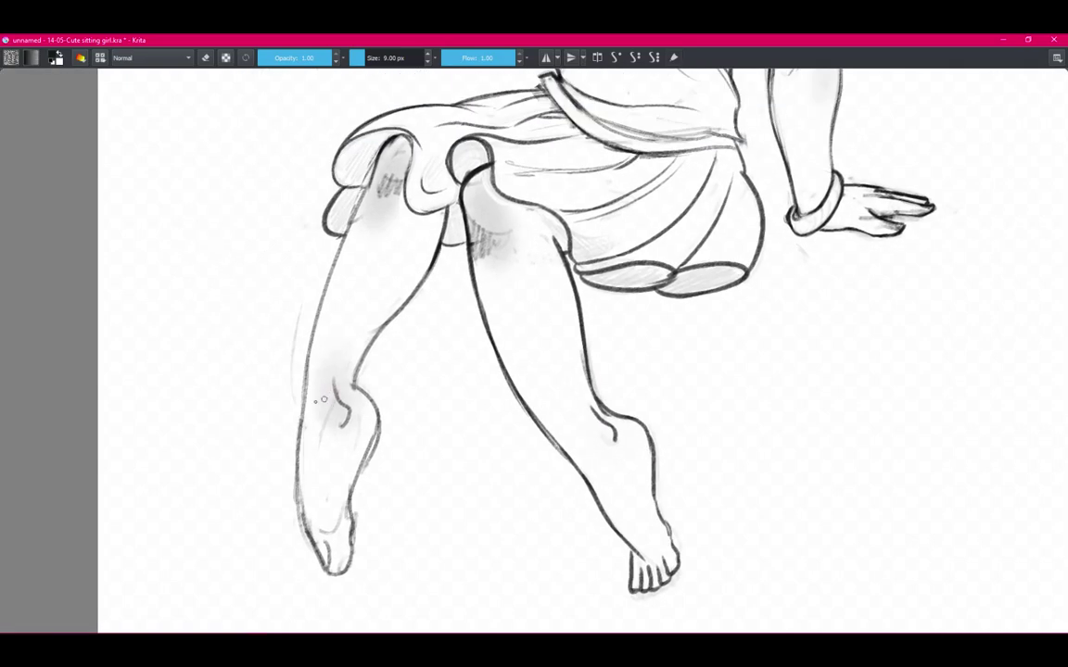
pyautogui.moveTo(287, 333); pyautogui.dragTo(289, 338)
pyautogui.press('Delete')
pyautogui.moveTo(301, 417); pyautogui.dragTo(322, 547)
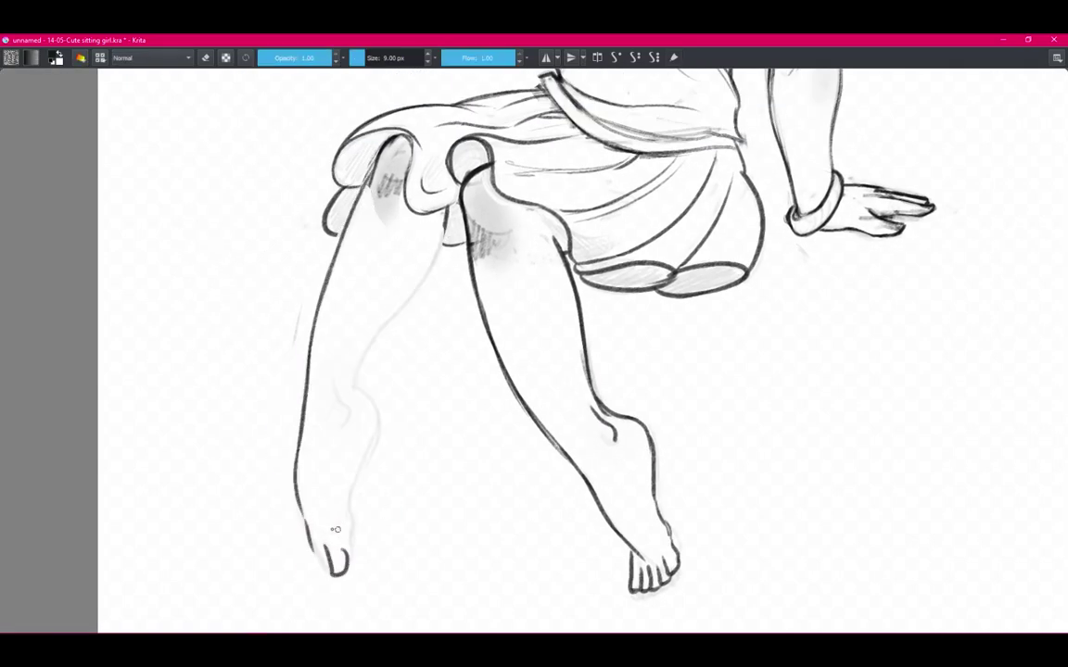
# Ink the inner thigh of the left leg.
pyautogui.moveTo(355, 368); pyautogui.dragTo(443, 230)
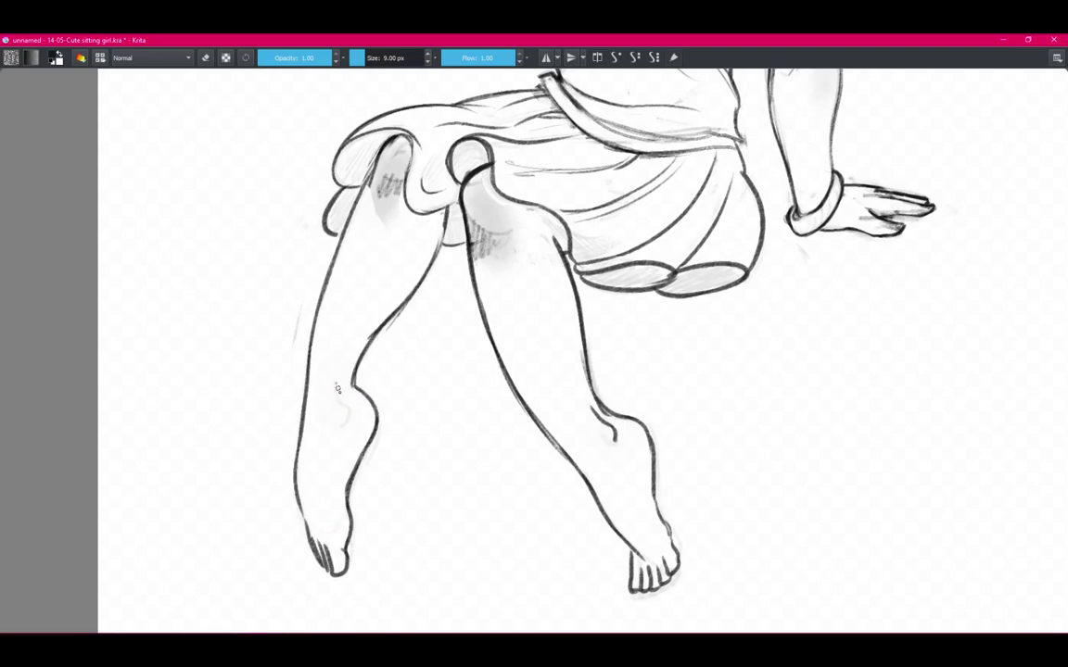
pyautogui.scroll(-3, 603, 435)
pyautogui.scroll(2, 620, 354)
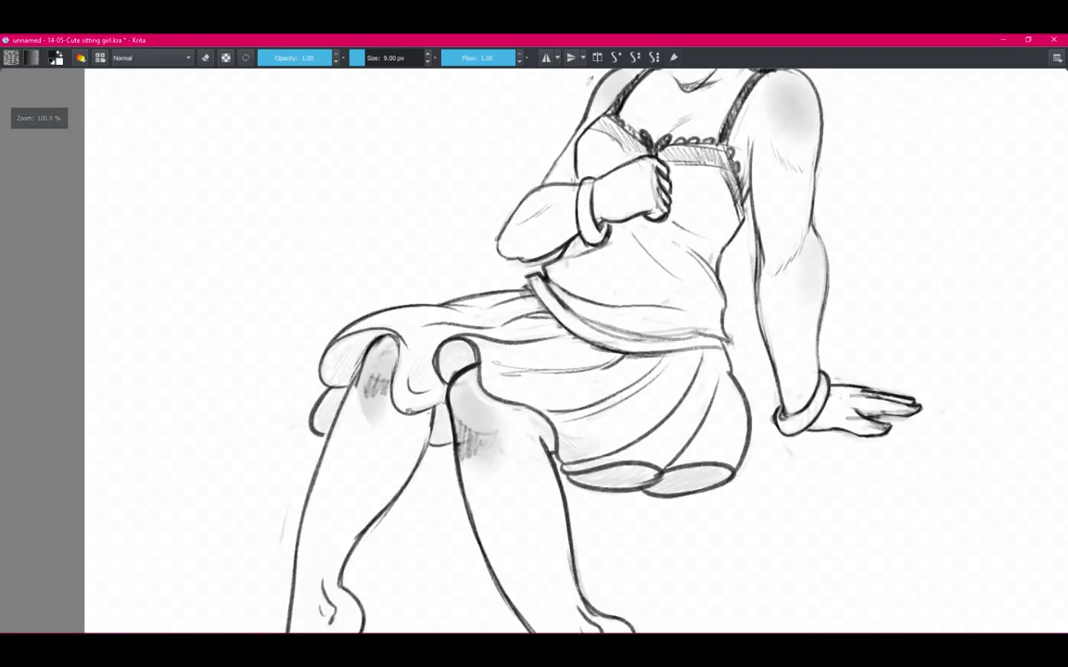
pyautogui.scroll(-2, 620, 353)
pyautogui.press('Tab')
pyautogui.scroll(-1, 620, 353)
pyautogui.press('Tab')
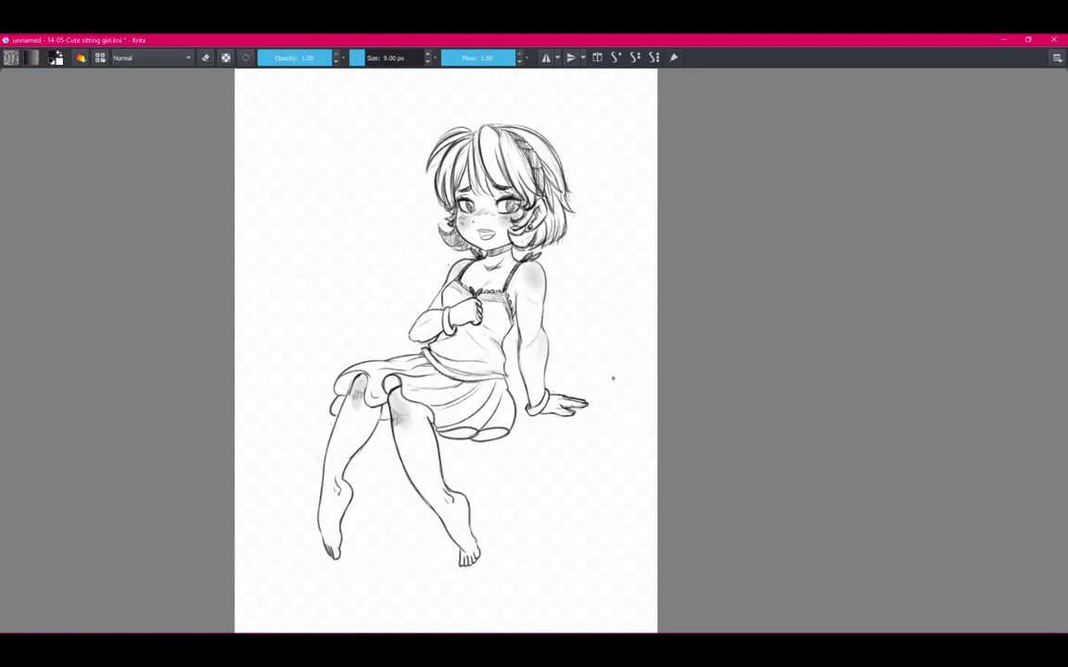
# Delete the old inked fist lines and redraw the fist's knuckle outline.
pyautogui.scroll(2, 615, 371)
pyautogui.scroll(2, 511, 296)
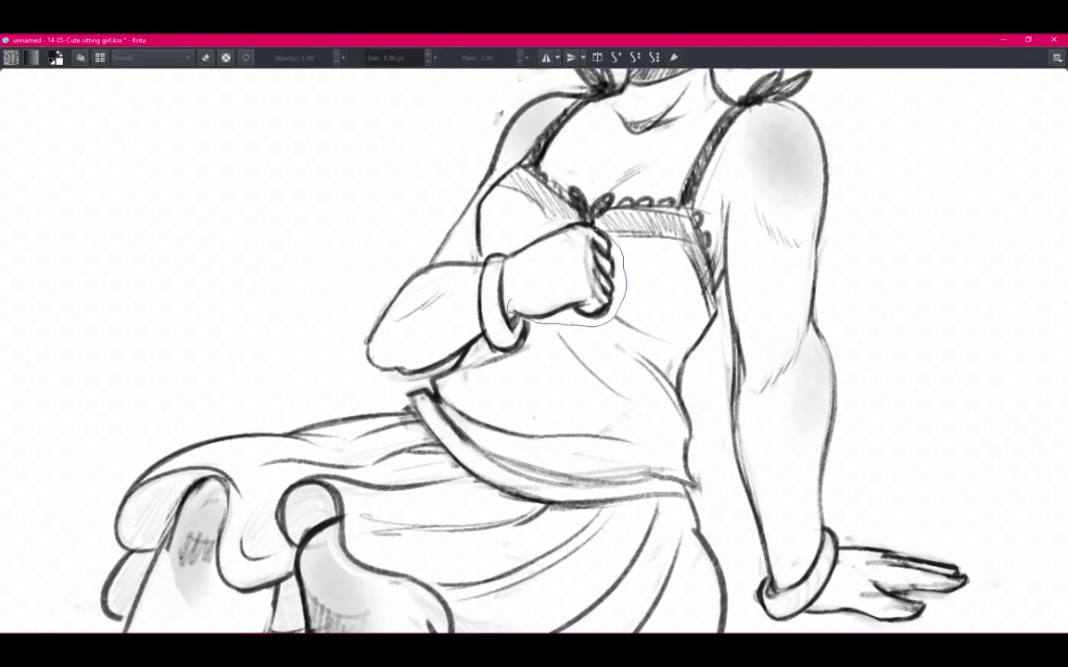
pyautogui.press('Delete')
pyautogui.press('Tab')
pyautogui.press('Tab')
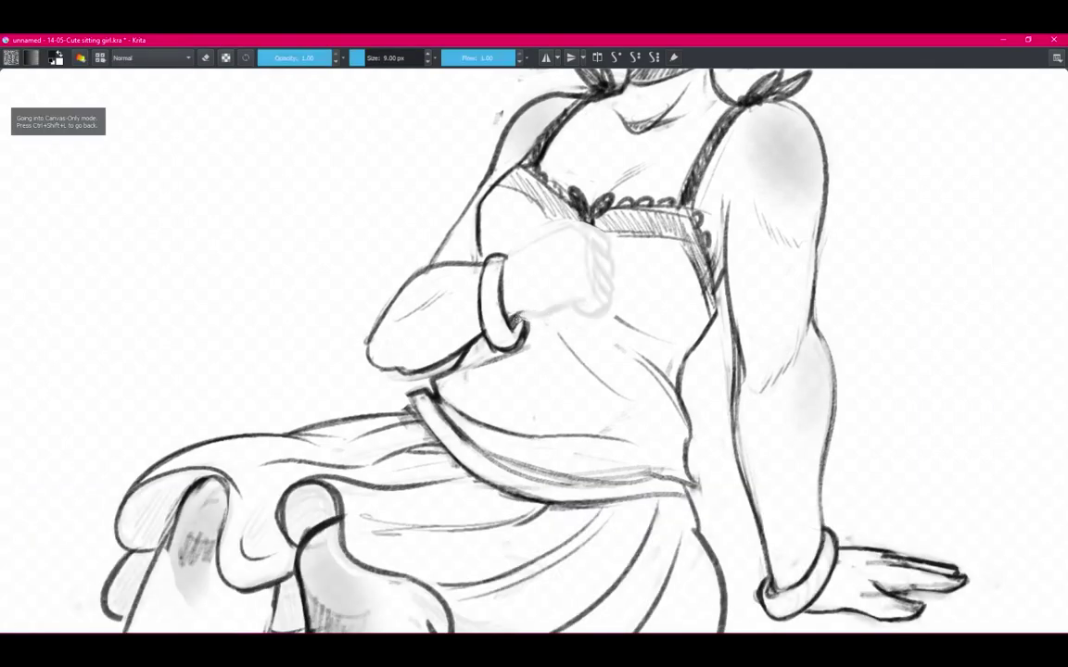
pyautogui.moveTo(572, 307); pyautogui.dragTo(606, 289)
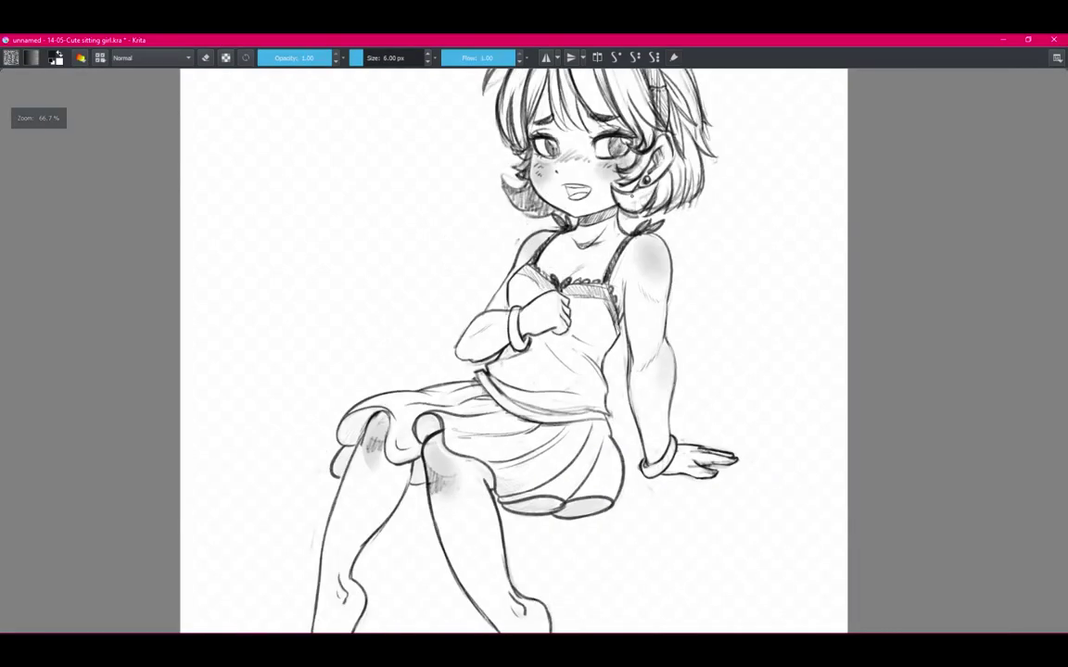
# Select and delete the old forearm outline, then reposition the figure higher in view.
pyautogui.moveTo(366, 251)
pyautogui.mouseDown()
pyautogui.moveTo(436, 278)
pyautogui.moveTo(372, 364)
pyautogui.mouseUp()
pyautogui.press('Delete')
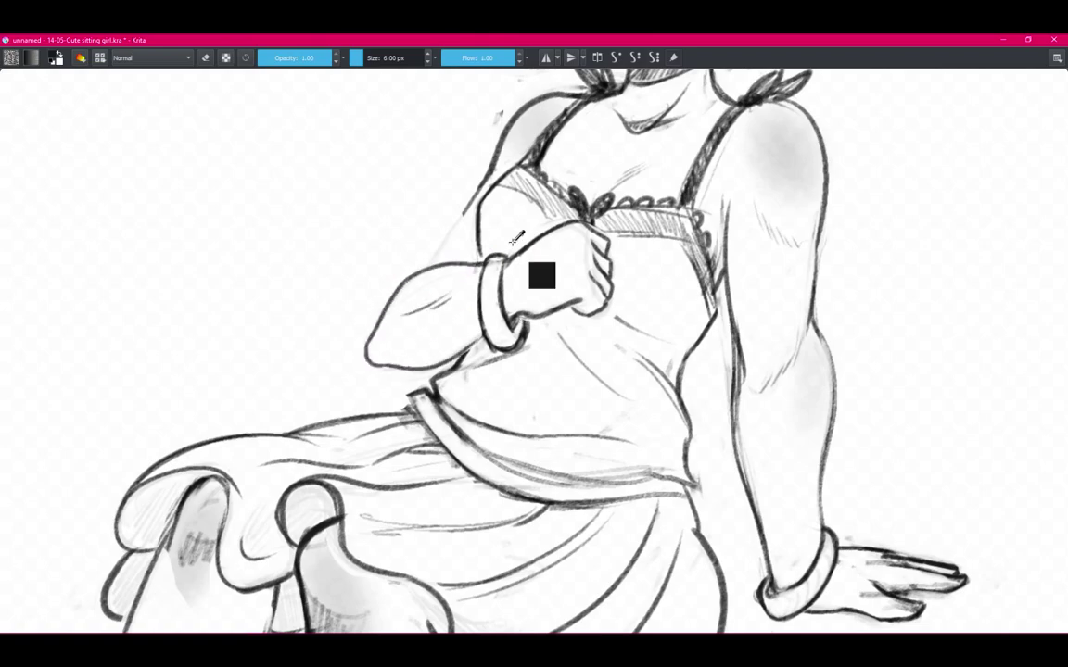
pyautogui.scroll(-3, 543, 273)
pyautogui.scroll(3, 534, 337)
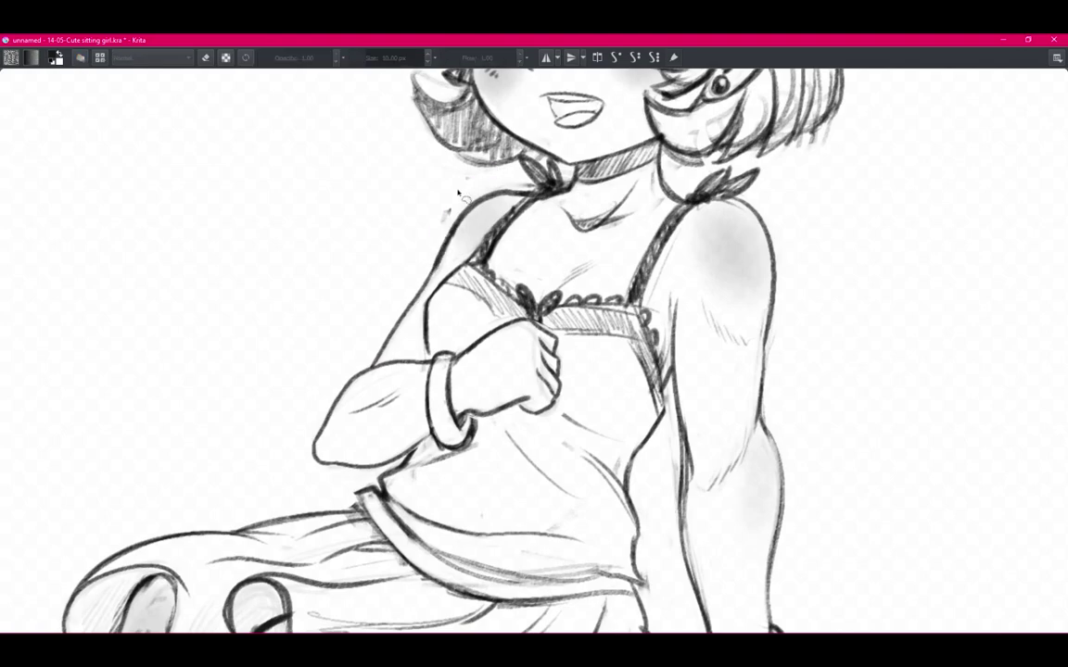
pyautogui.scroll(-3, 691, 371)
pyautogui.scroll(3, 649, 334)
pyautogui.scroll(-3, 600, 295)
pyautogui.scroll(3, 598, 293)
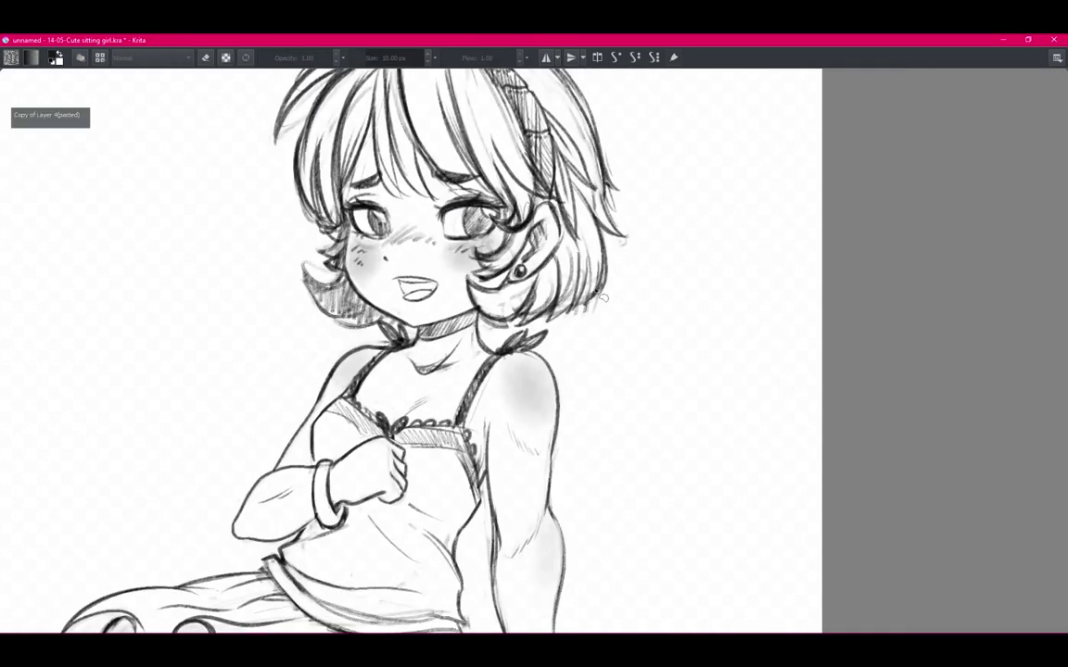
pyautogui.scroll(-3, 613, 303)
pyautogui.moveTo(613, 304); pyautogui.dragTo(622, 239)
pyautogui.scroll(-2, 623, 240)
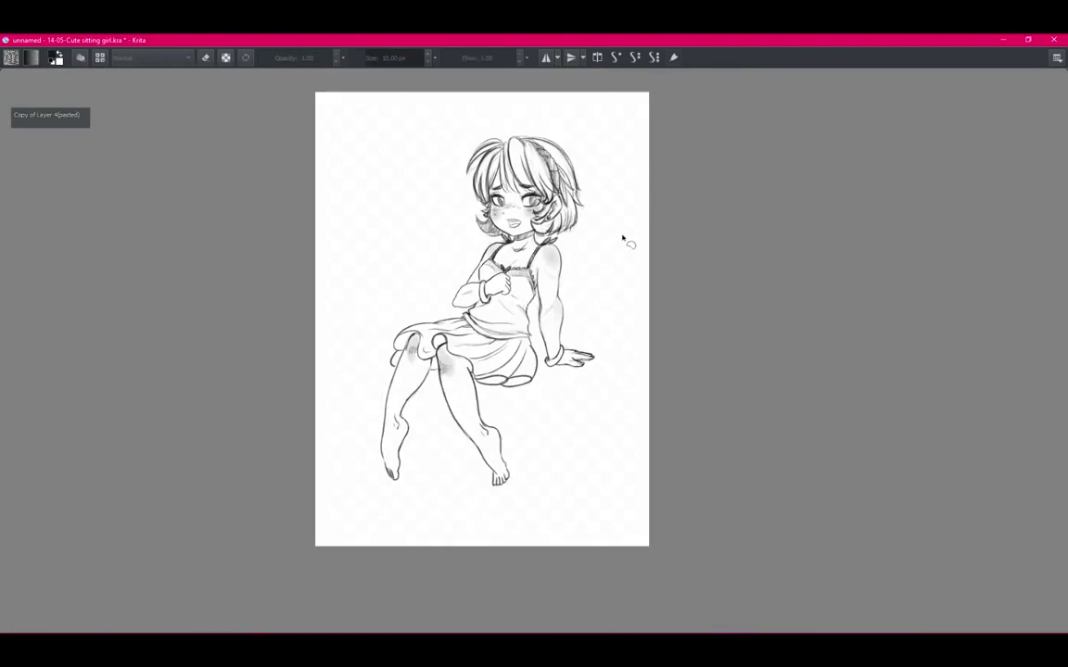
pyautogui.scroll(4, 555, 362)
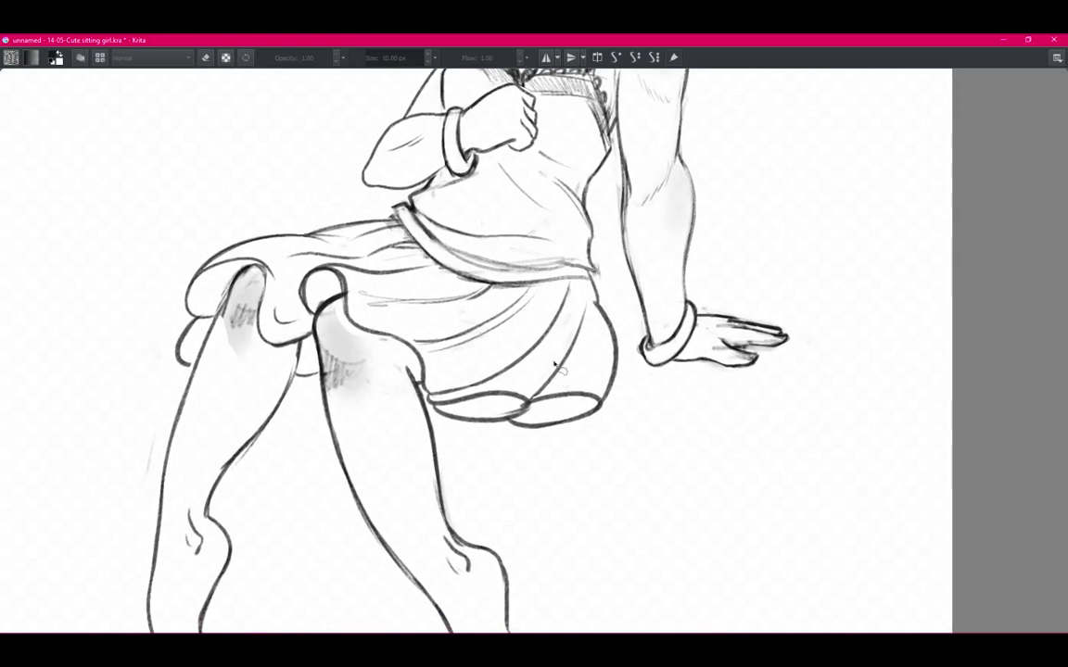
# Remove the old resting hand and ink a new outline of the hand and fingers.
pyautogui.hotkey('ctrl', 'z')
pyautogui.scroll(2, 644, 339)
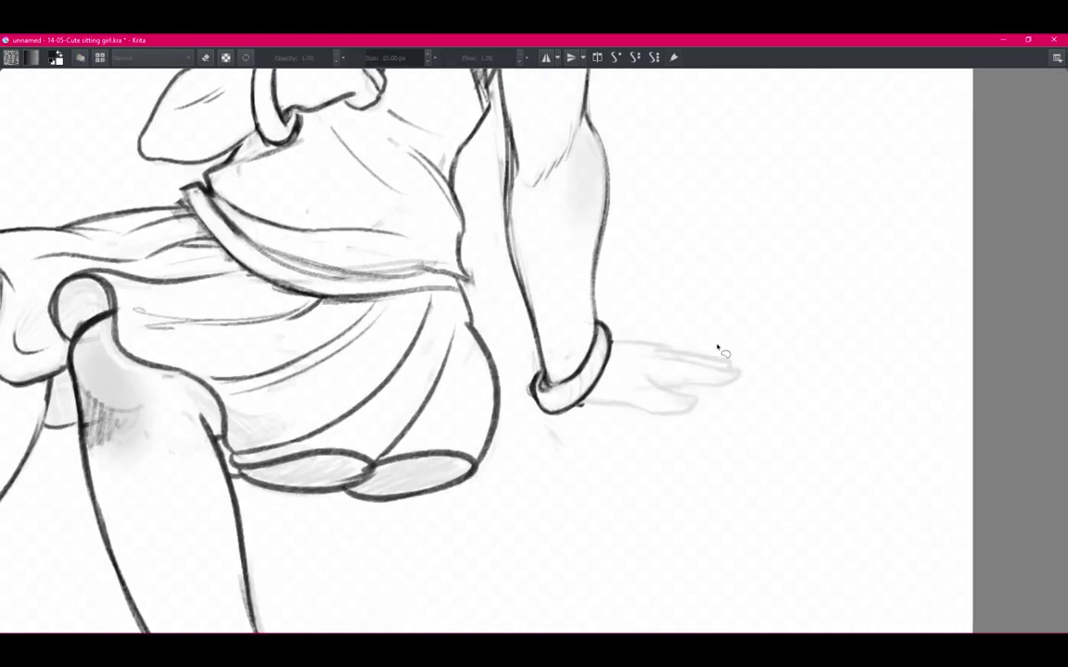
pyautogui.scroll(2, 644, 339)
pyautogui.moveTo(644, 339); pyautogui.dragTo(814, 369)
pyautogui.moveTo(709, 352)
pyautogui.mouseDown()
pyautogui.moveTo(792, 397)
pyautogui.moveTo(594, 431)
pyautogui.mouseUp()
pyautogui.scroll(-4, 593, 431)
pyautogui.scroll(2, 611, 213)
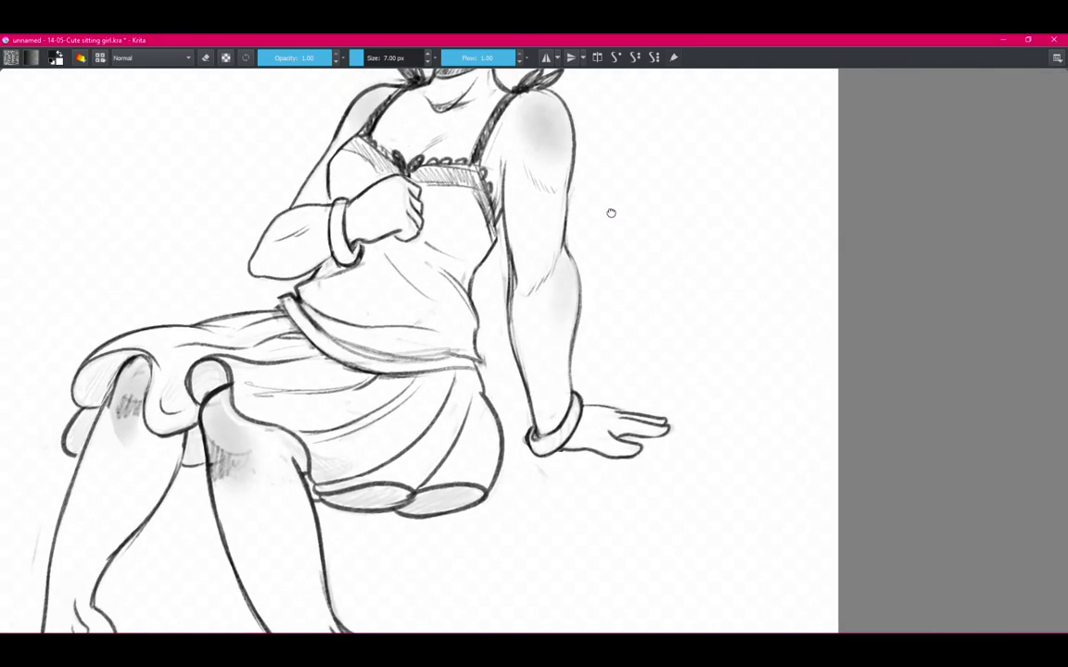
pyautogui.scroll(-3, 611, 213)
pyautogui.scroll(2, 618, 380)
pyautogui.scroll(1, 618, 380)
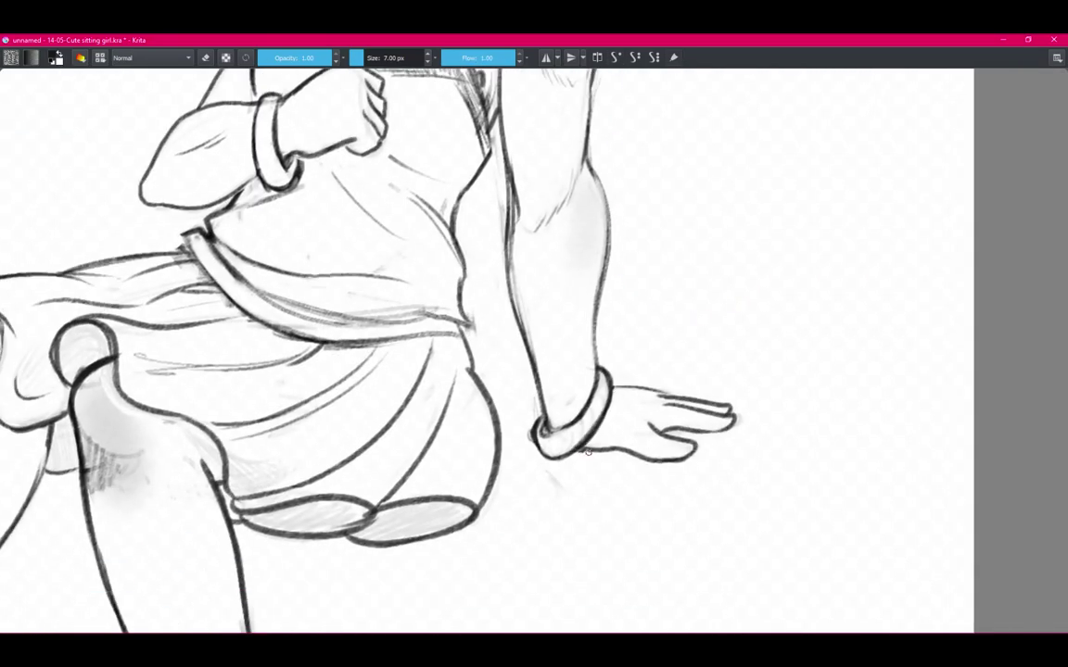
# Zoom around to review the re-inked arms and hand, then restore the full workspace.
pyautogui.scroll(-1, 667, 285)
pyautogui.scroll(1, 667, 278)
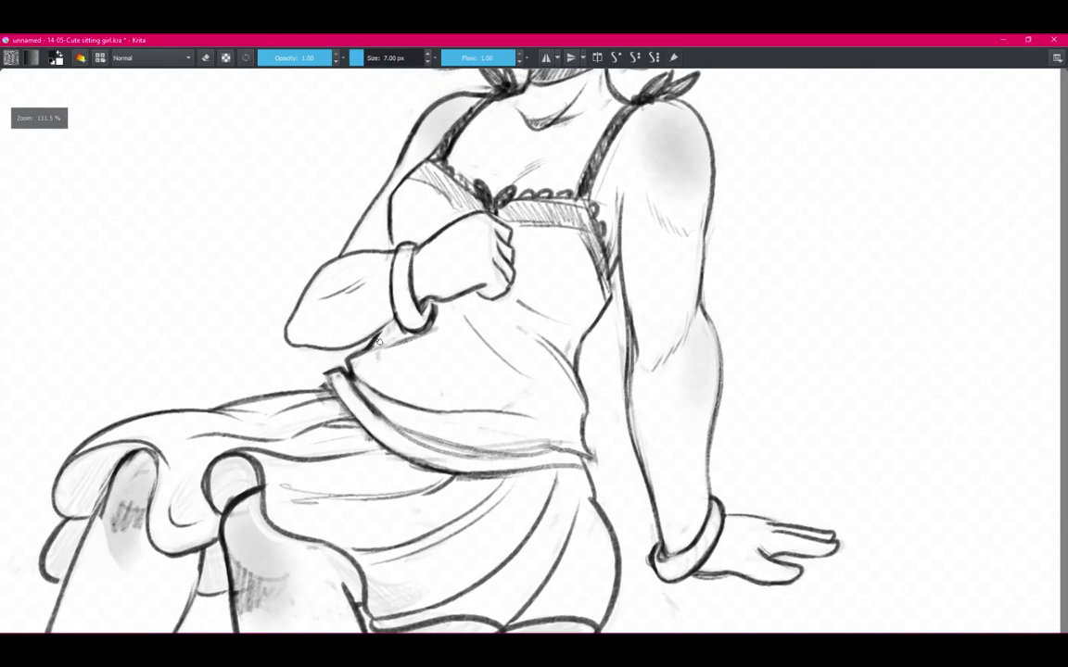
pyautogui.scroll(-2, 637, 341)
pyautogui.scroll(2, 638, 341)
pyautogui.scroll(1, 638, 341)
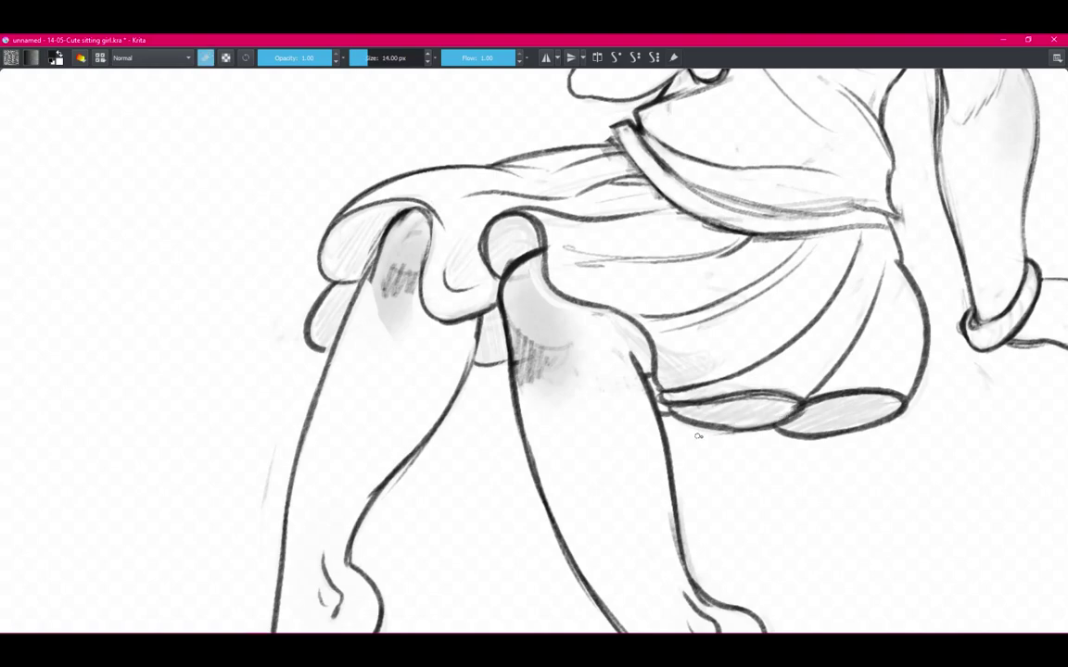
pyautogui.scroll(-1, 510, 385)
pyautogui.scroll(-2, 502, 353)
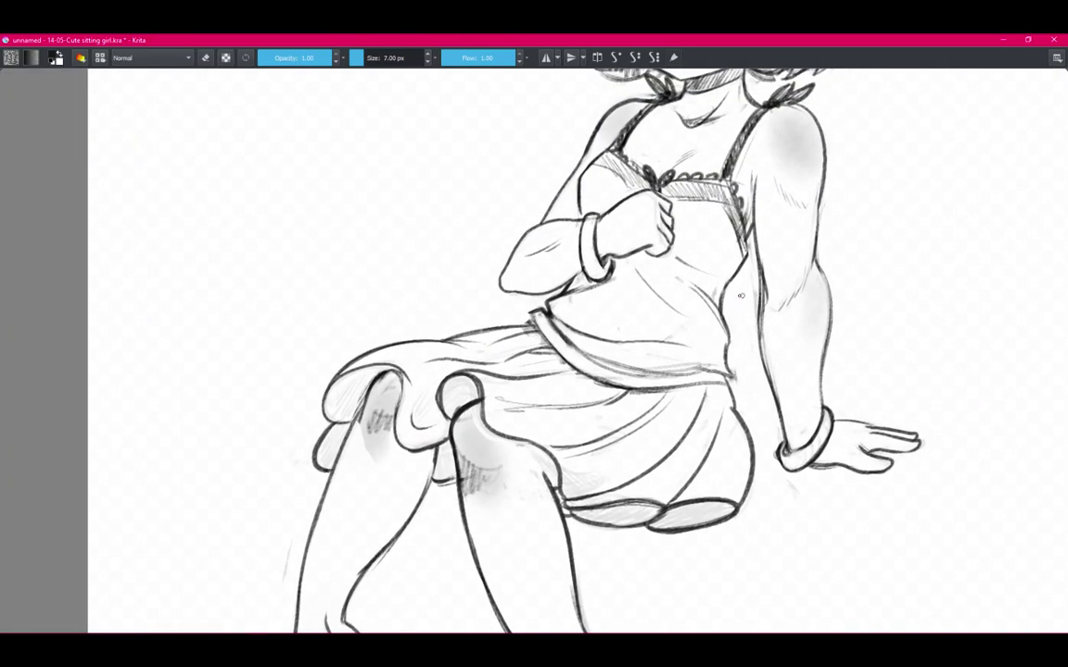
pyautogui.scroll(2, 556, 278)
pyautogui.scroll(-3, 603, 324)
pyautogui.press('Tab')
# Hide the interface and stroke over the hair curl beside the left cheek.
pyautogui.scroll(3, 628, 343)
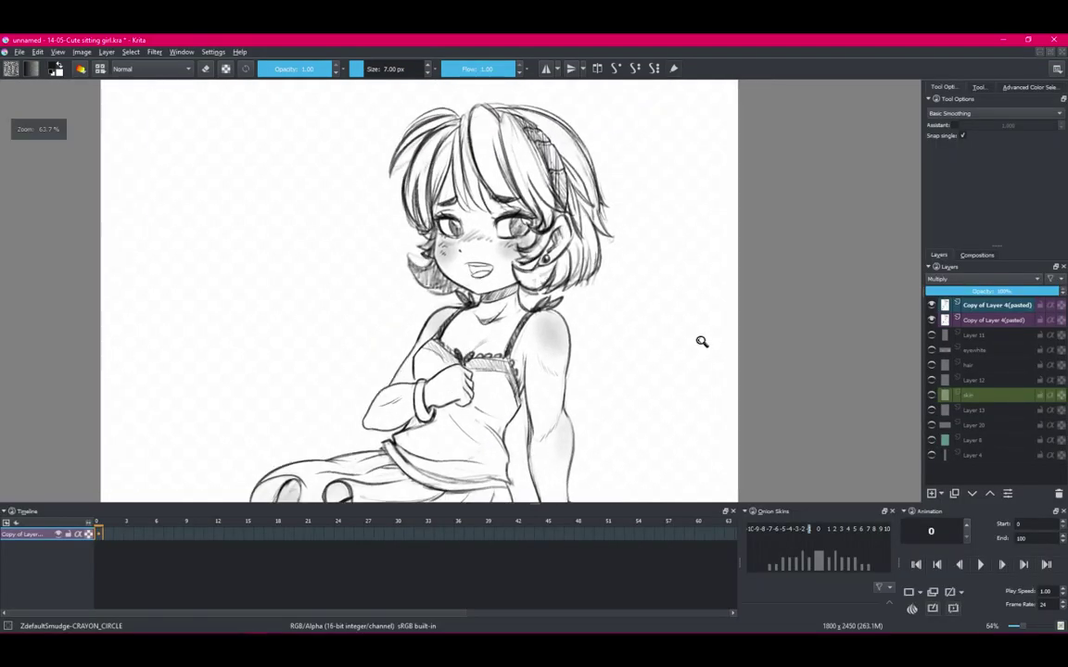
pyautogui.press('e')
pyautogui.hotkey('ctrl', 'shift', 'l')
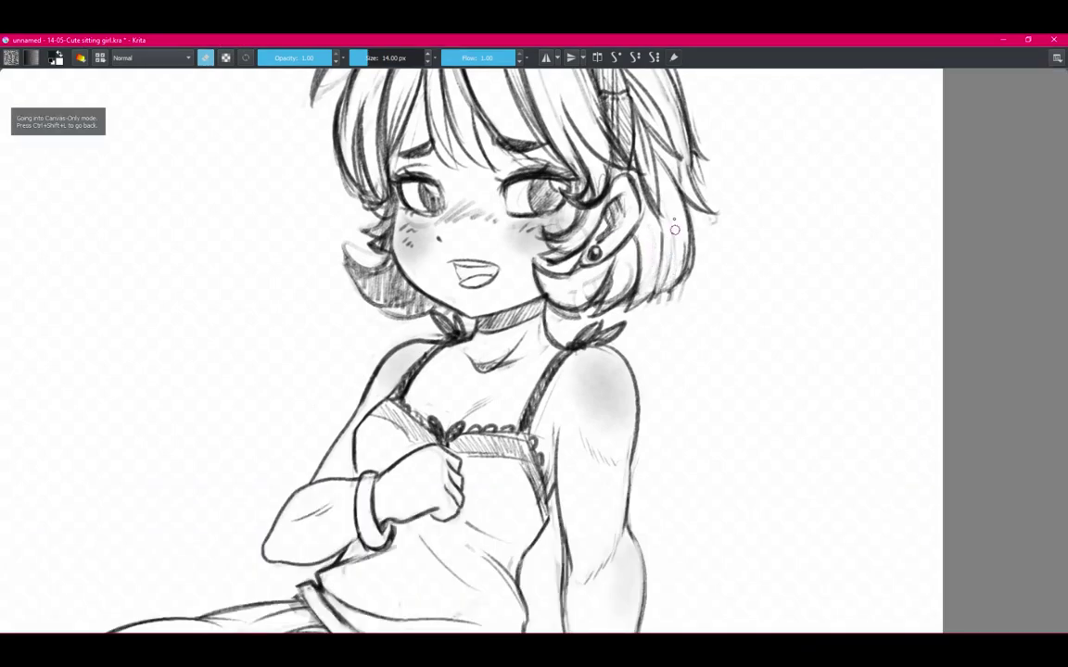
pyautogui.scroll(2, 674, 229)
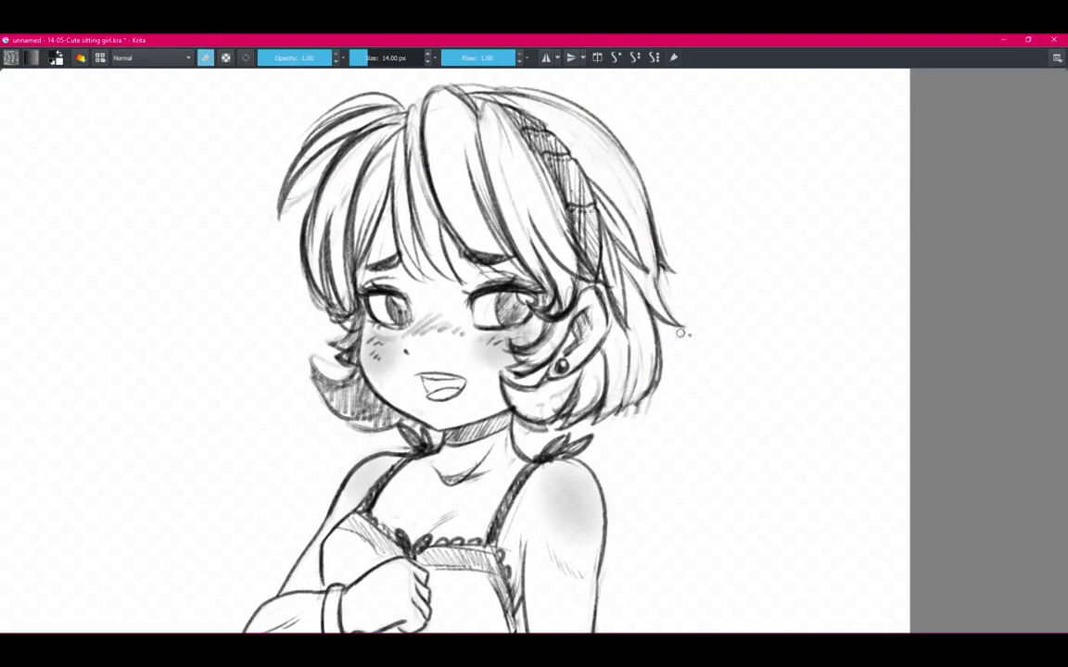
pyautogui.press('e')
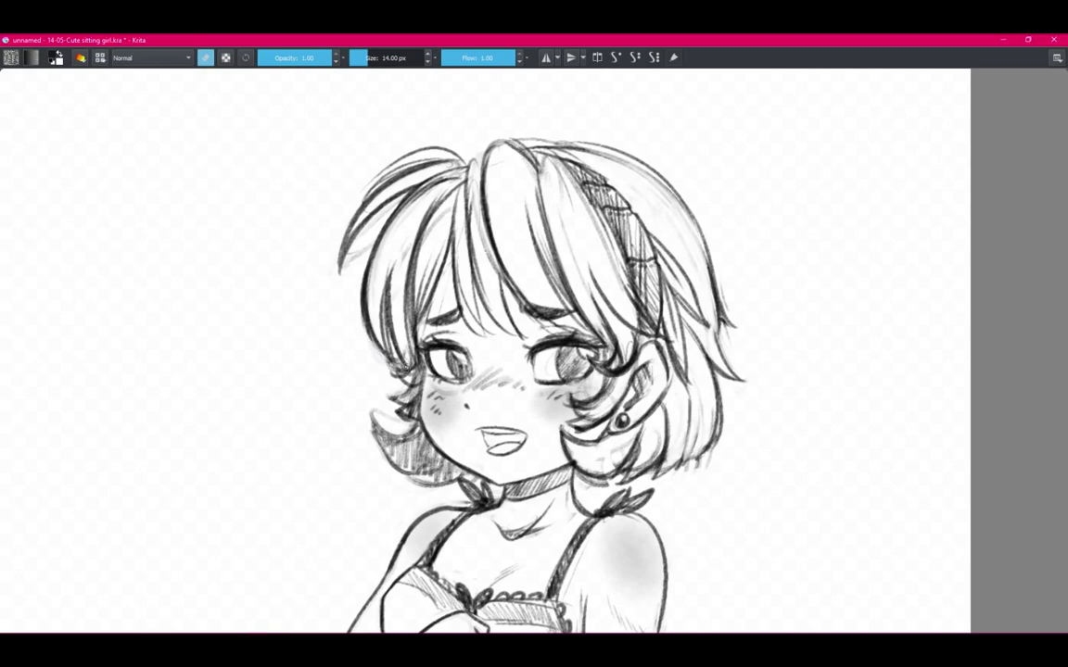
pyautogui.moveTo(413, 371); pyautogui.dragTo(392, 387)
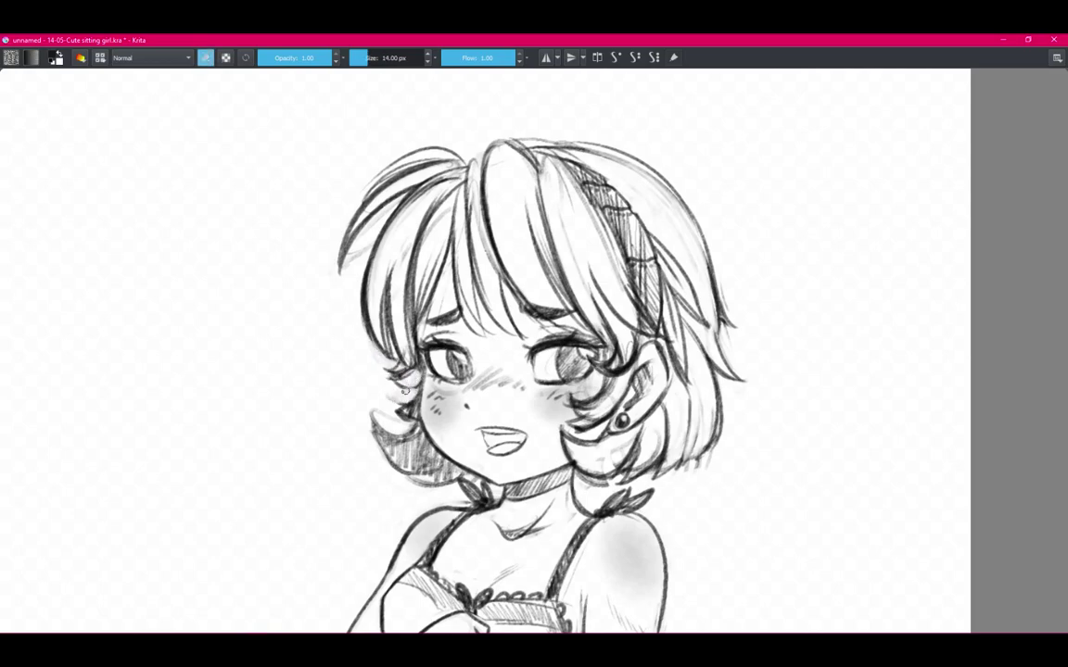
# Undo the stroke, clearing the hatched hair curl beside the cheek.
pyautogui.scroll(-2, 559, 242)
pyautogui.scroll(-2, 559, 243)
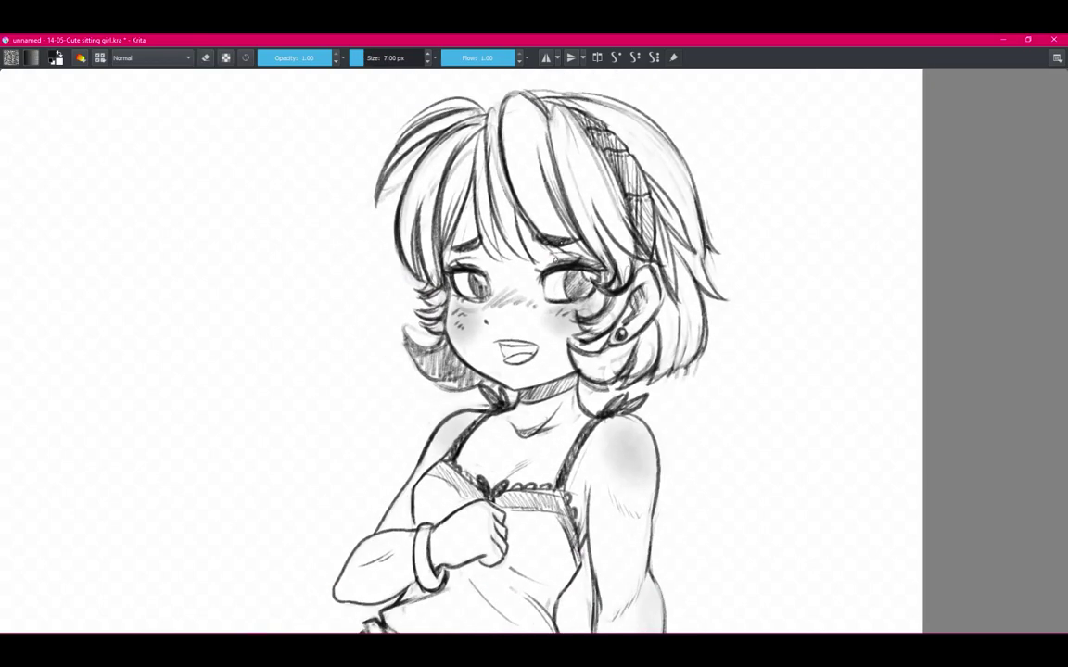
pyautogui.scroll(3, 369, 298)
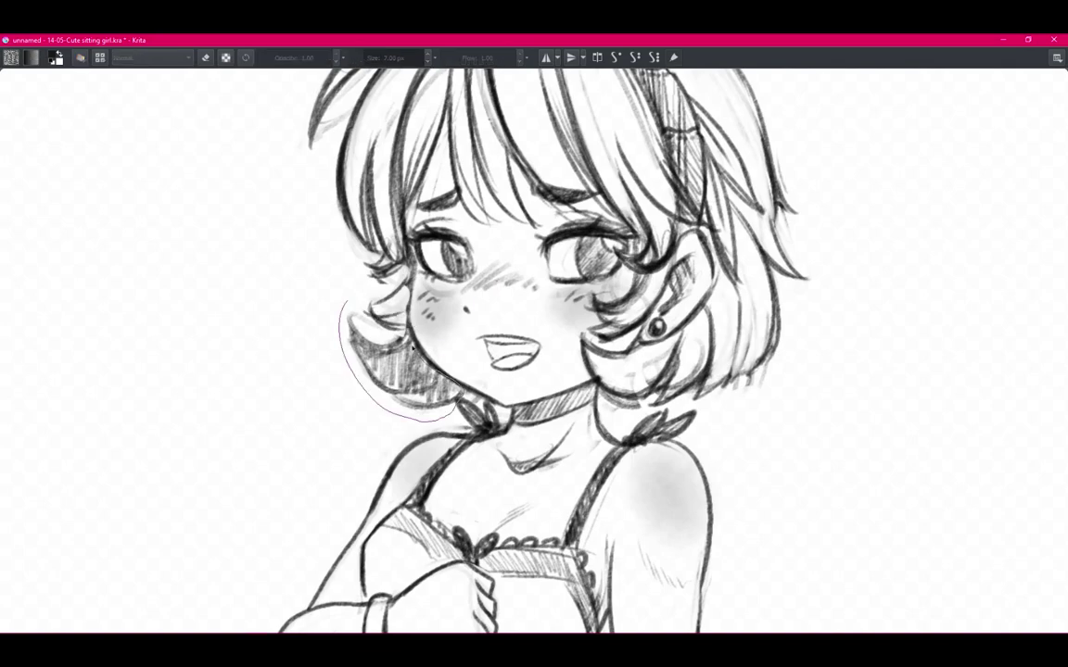
pyautogui.hotkey('ctrl', 'z')
# Zoom in and out to check the cleared area beside the cheek.
pyautogui.scroll(-3, 414, 393)
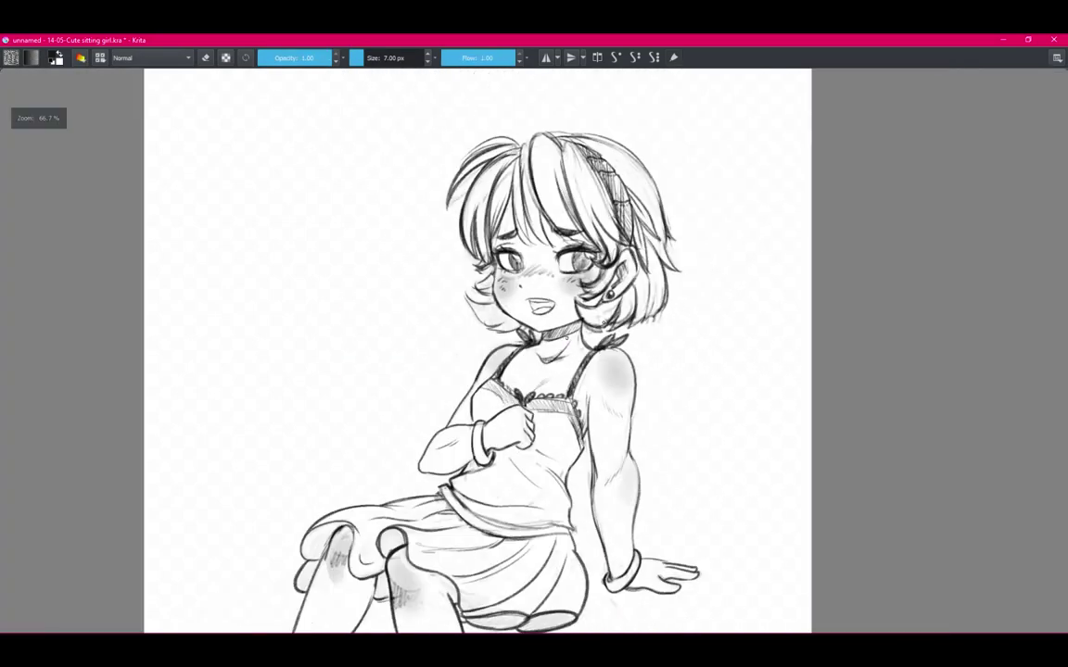
pyautogui.scroll(1, 660, 369)
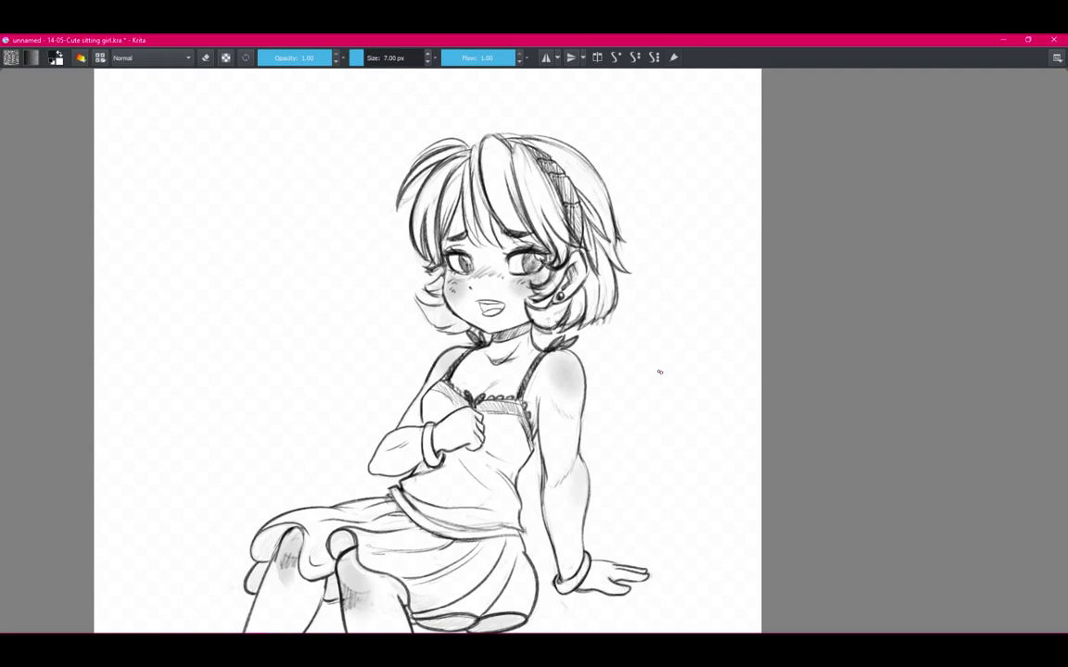
pyautogui.scroll(2, 660, 372)
pyautogui.scroll(1, 701, 301)
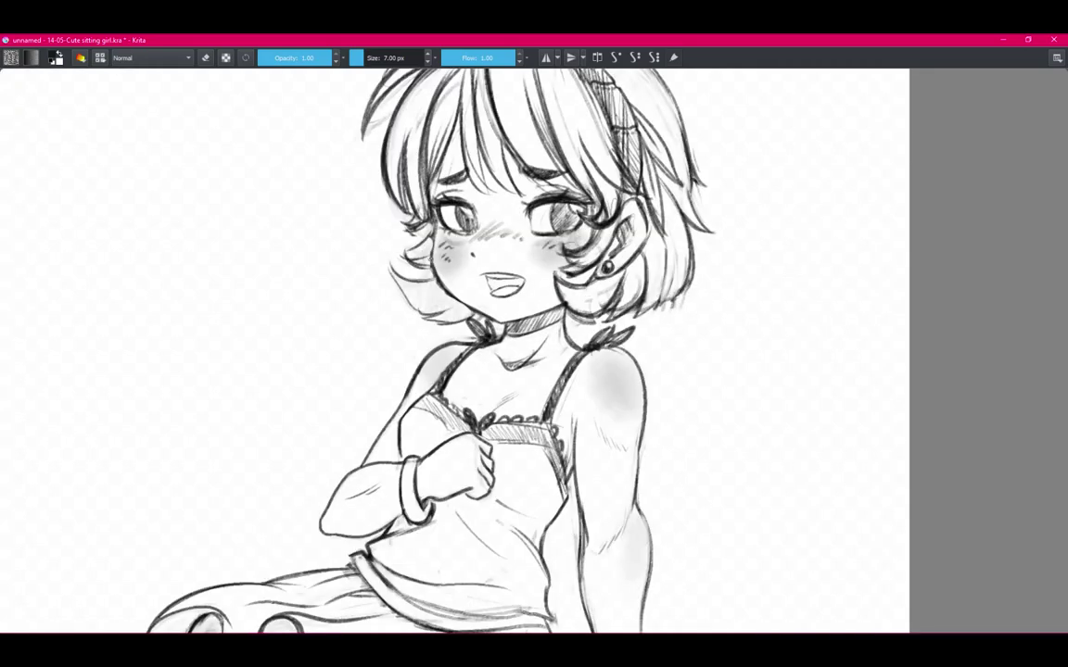
pyautogui.scroll(2, 709, 248)
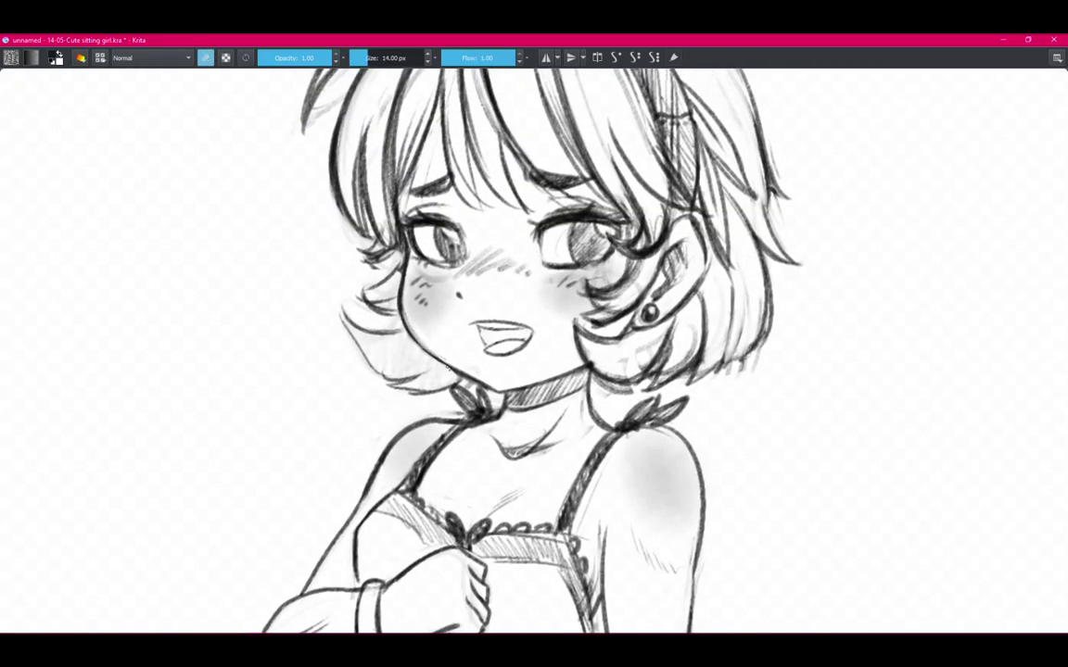
pyautogui.scroll(-3, 403, 219)
pyautogui.scroll(3, 404, 219)
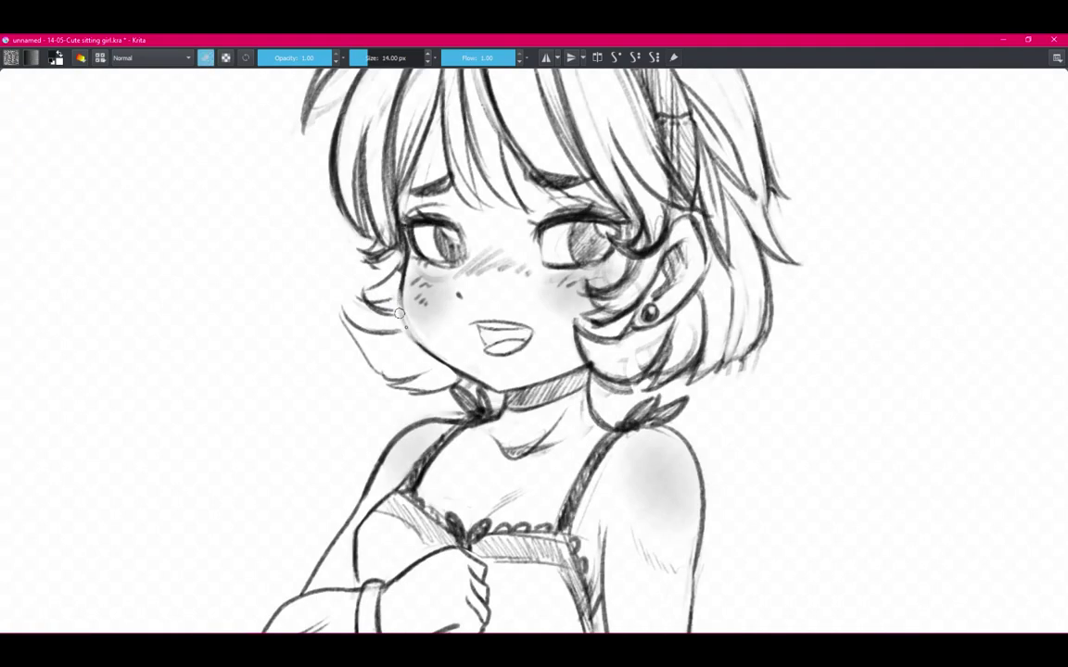
pyautogui.scroll(1, 371, 278)
pyautogui.scroll(-4, 367, 181)
pyautogui.scroll(3, 367, 181)
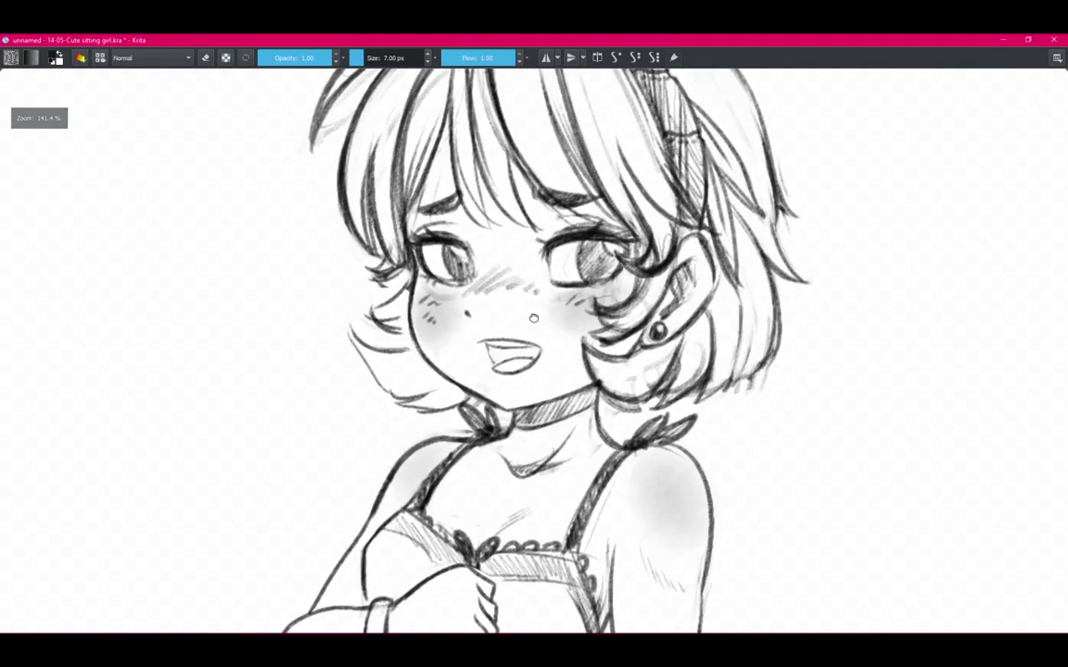
pyautogui.scroll(-3, 424, 158)
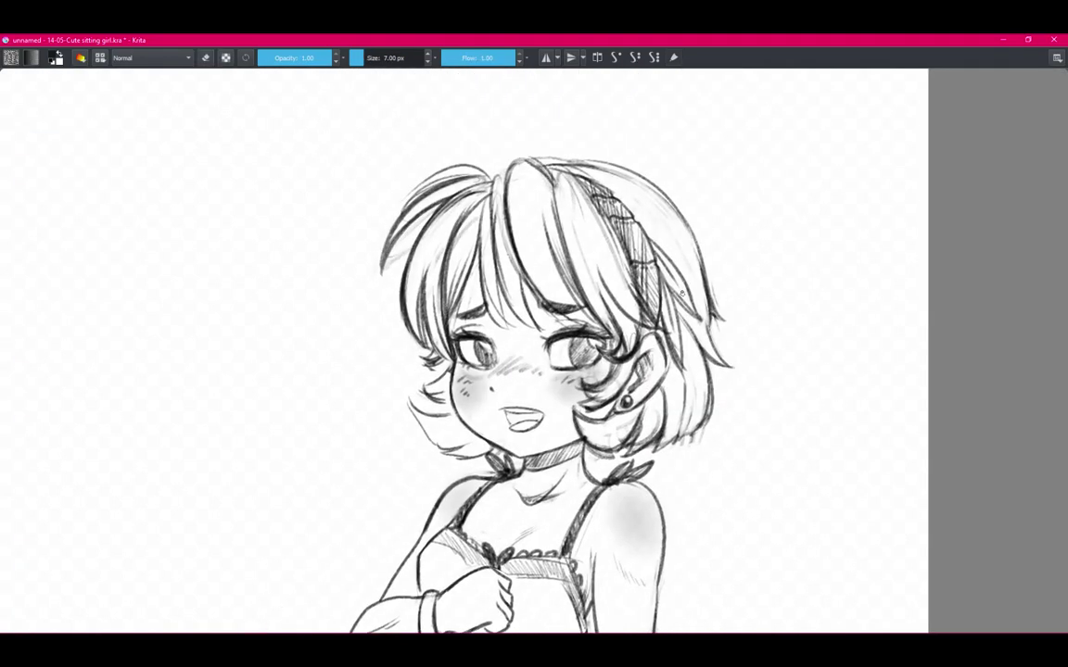
pyautogui.scroll(3, 390, 185)
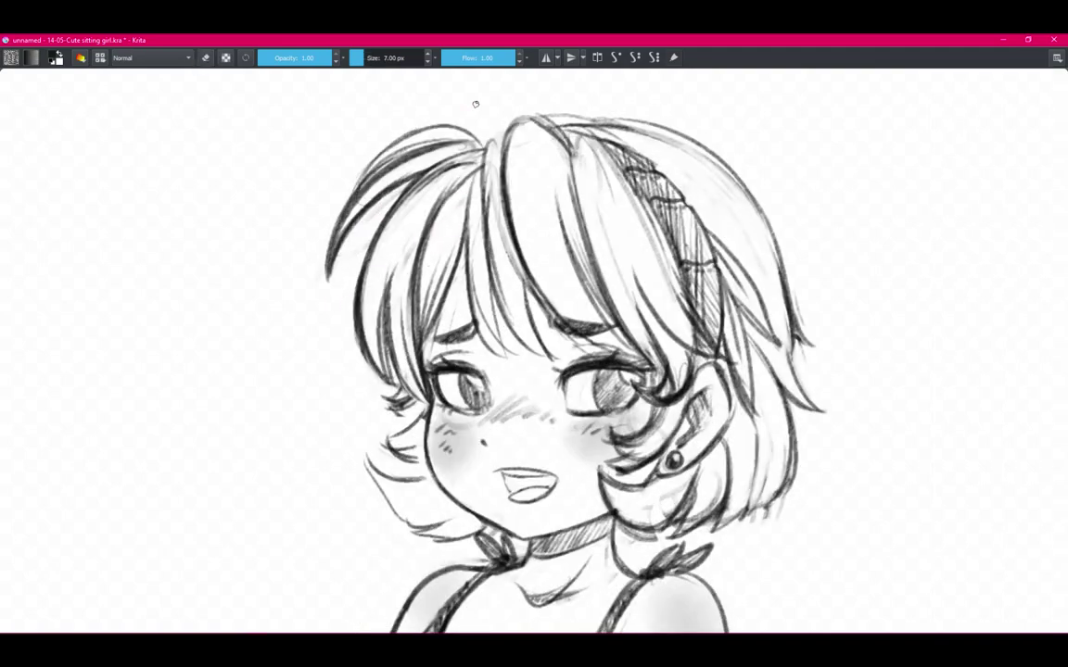
# Pan to the hair clip and erase its dark hatching, toggling the eraser on and off.
pyautogui.moveTo(475, 104); pyautogui.dragTo(390, 127)
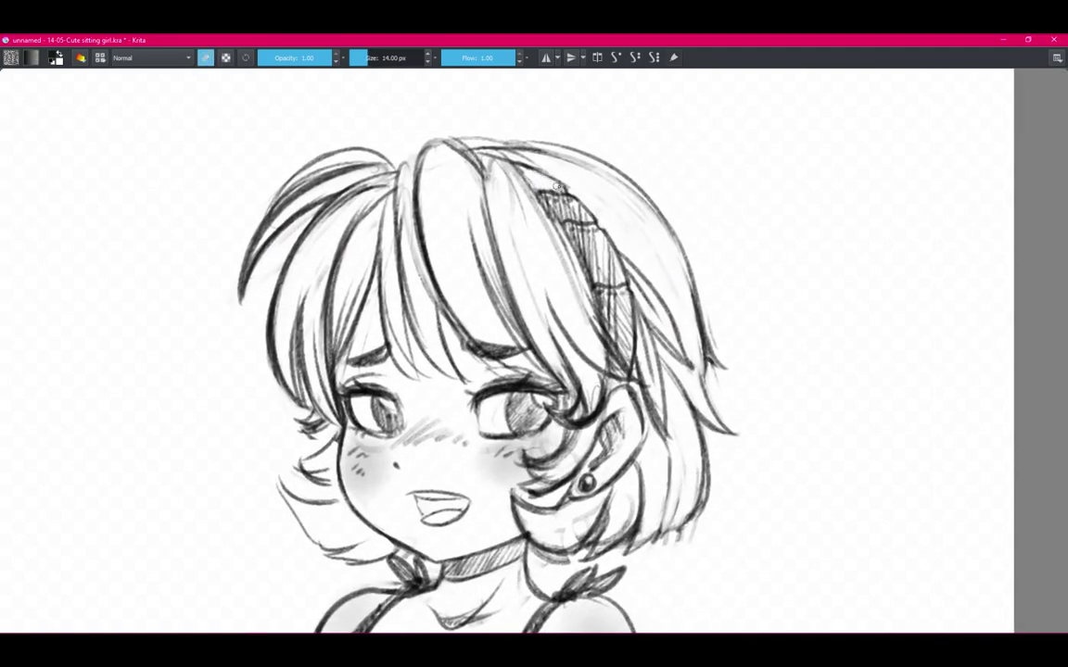
pyautogui.moveTo(546, 198)
pyautogui.mouseDown()
pyautogui.moveTo(609, 257)
pyautogui.moveTo(617, 319)
pyautogui.mouseUp()
pyautogui.press('e')
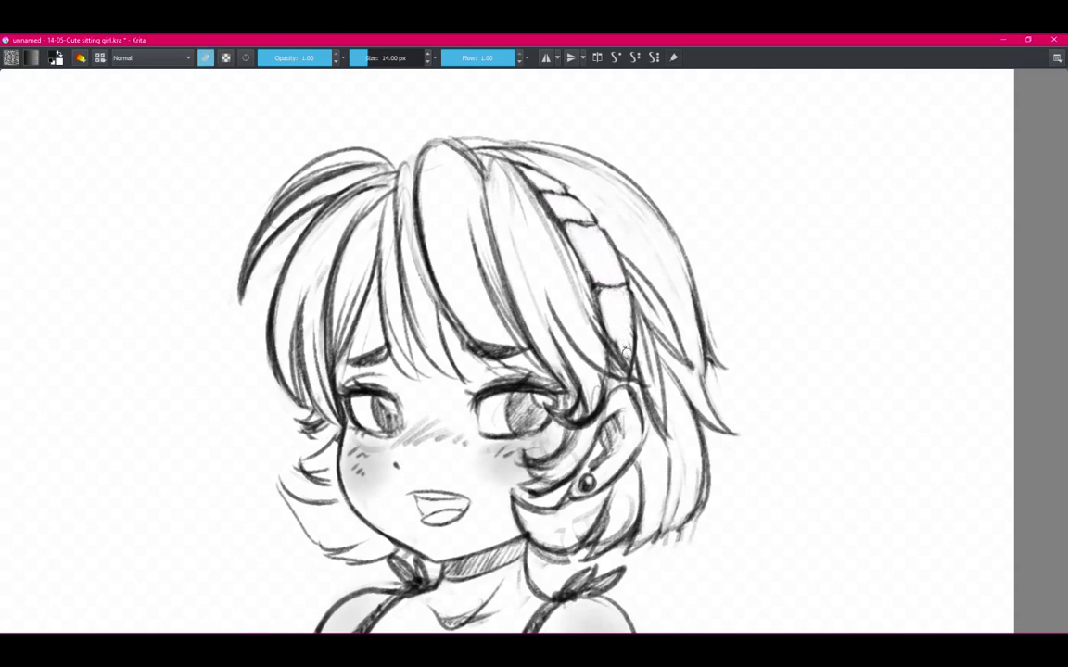
pyautogui.press('e')
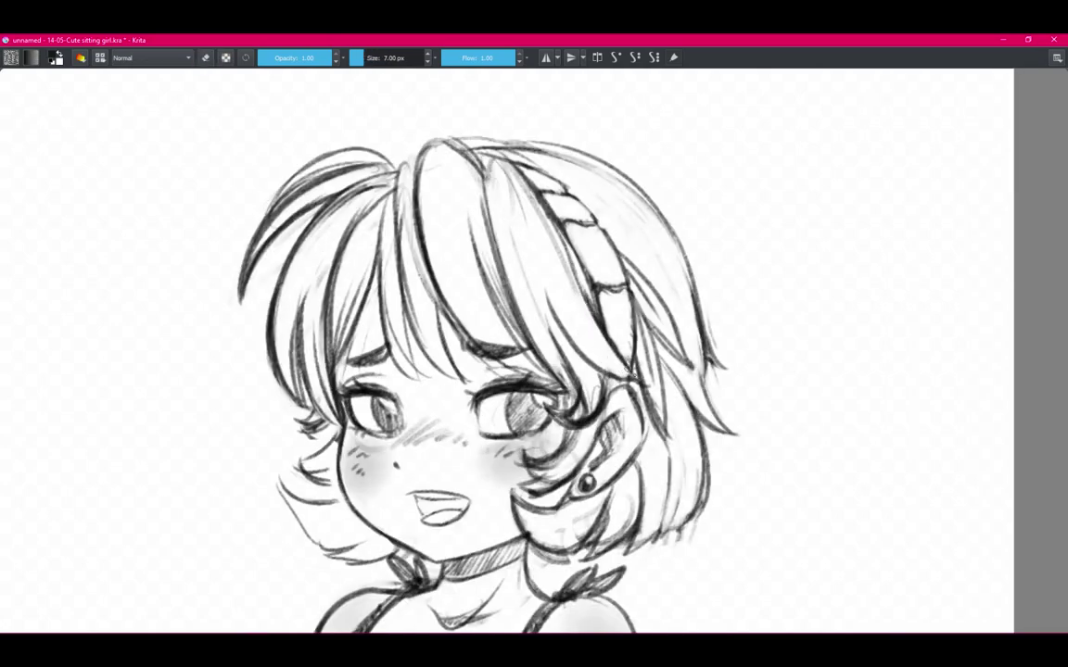
pyautogui.press('e')
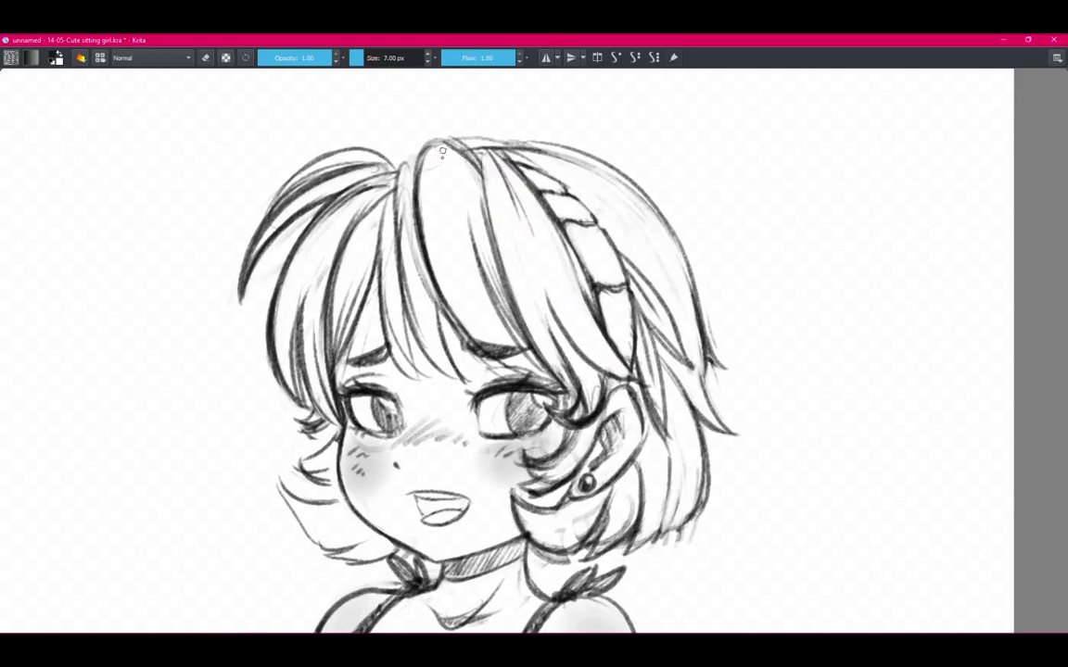
pyautogui.keyDown('ctrl'); pyautogui.scroll(-1, 442, 151); pyautogui.keyUp('ctrl')
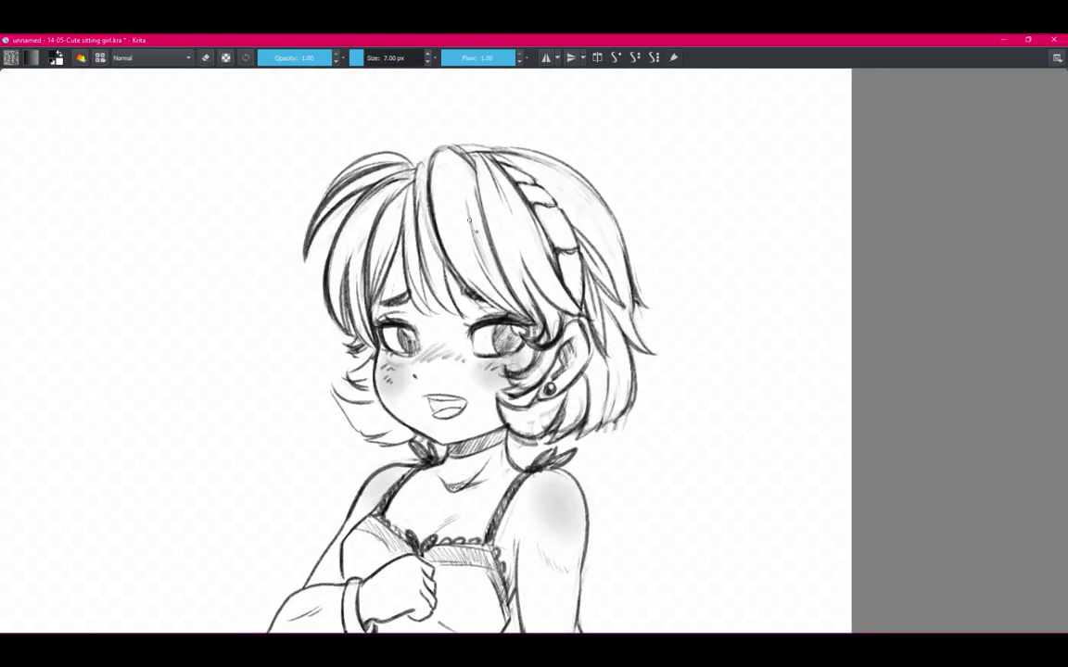
pyautogui.press('e')
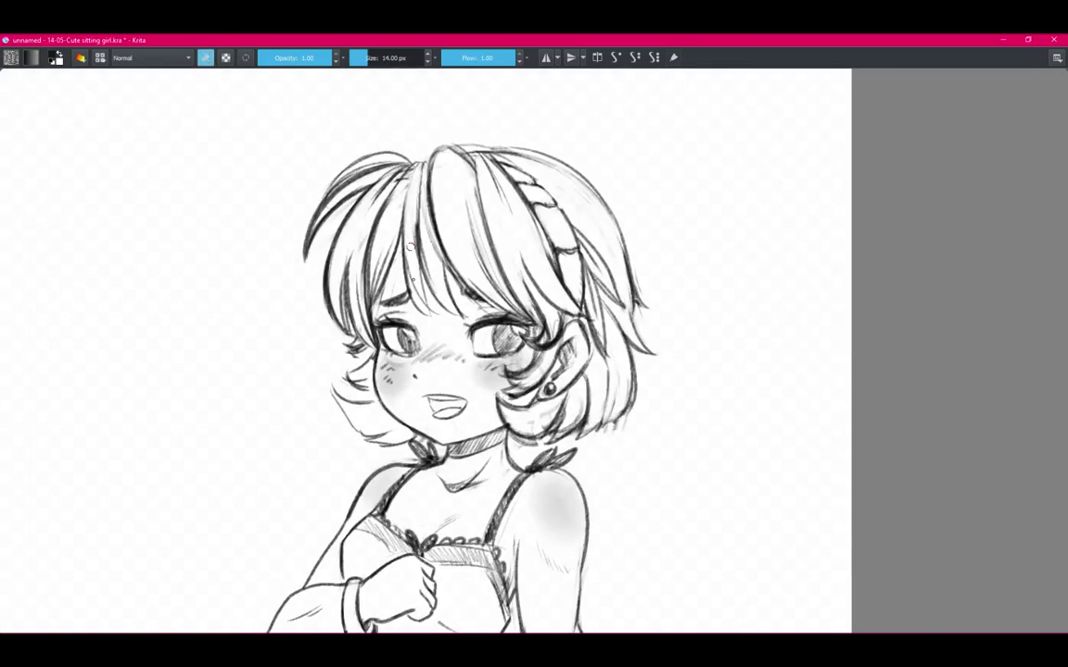
pyautogui.press('e')
# Zoom in closely on the face, back out to the figure, and return to the eraser.
pyautogui.keyDown('ctrl'); pyautogui.scroll(-1, 610, 283); pyautogui.keyUp('ctrl')
pyautogui.press('pagedown')
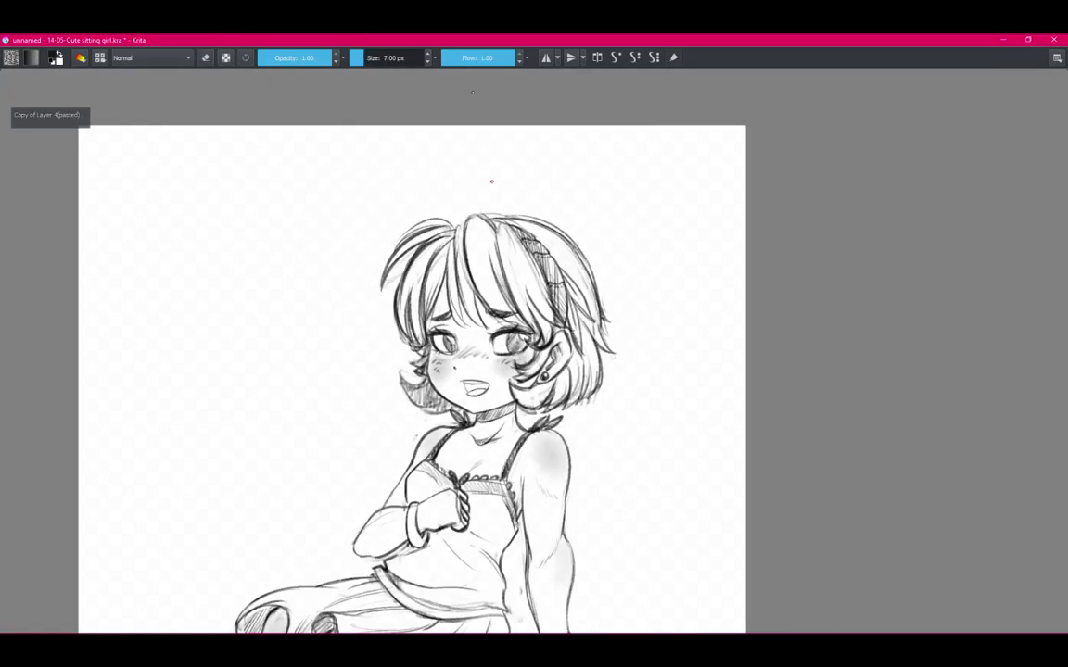
pyautogui.keyDown('ctrl'); pyautogui.scroll(-1, 610, 282); pyautogui.keyUp('ctrl')
pyautogui.keyDown('ctrl'); pyautogui.scroll(3, 609, 283); pyautogui.keyUp('ctrl')
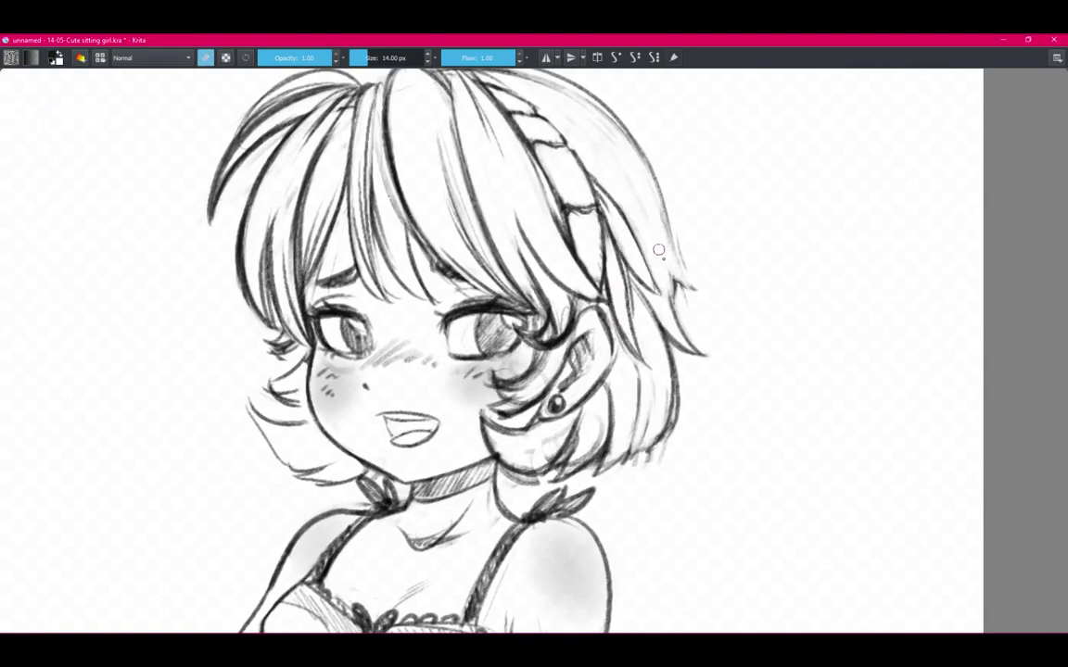
pyautogui.press('-')
pyautogui.press('-')
pyautogui.press('+')
pyautogui.press('+')
pyautogui.press('e')
pyautogui.scroll(-2, 648, 313)
pyautogui.scroll(-2, 615, 274)
pyautogui.scroll(5, 556, 352)
# Erase the stray hair strokes behind the ear.
pyautogui.scroll(-1, 536, 234)
pyautogui.press('e')
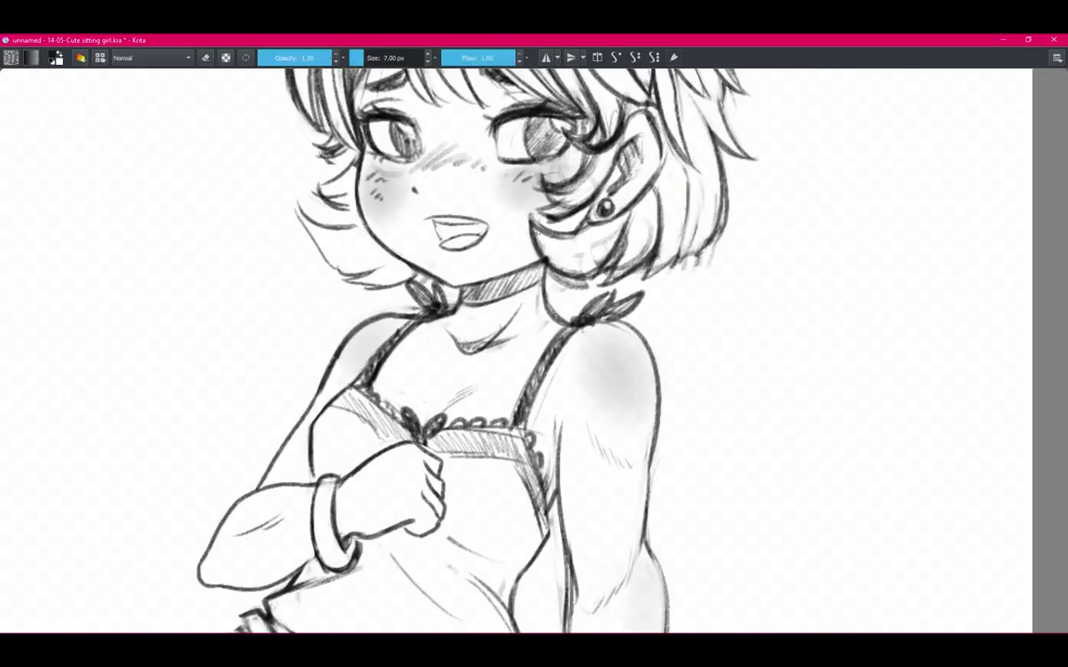
pyautogui.press('e')
pyautogui.moveTo(565, 245); pyautogui.dragTo(654, 206)
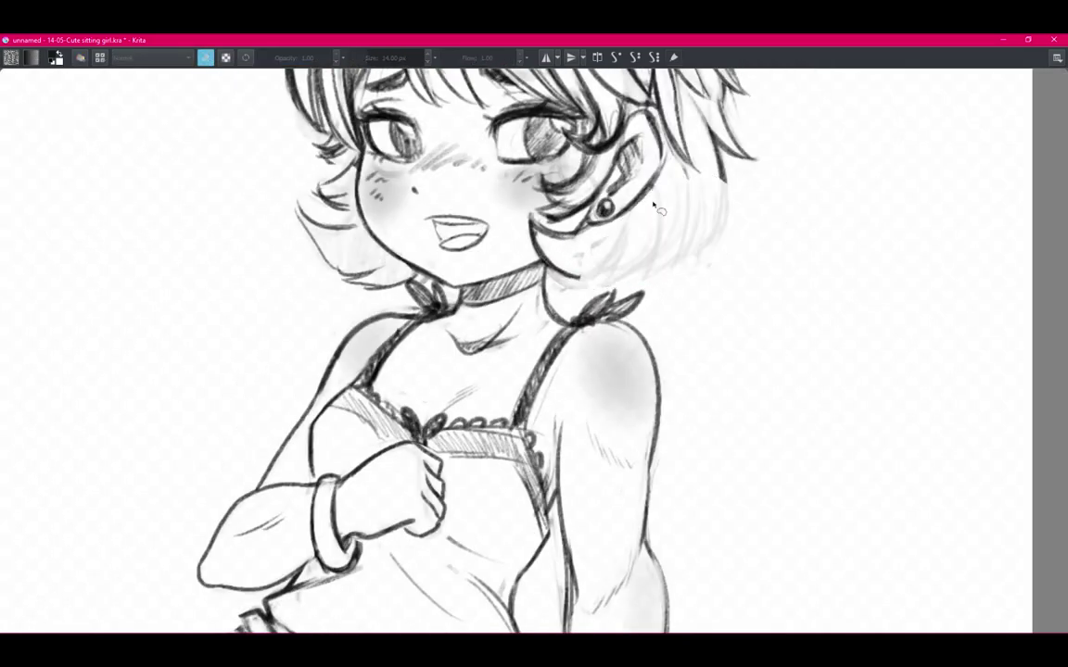
pyautogui.press('e')
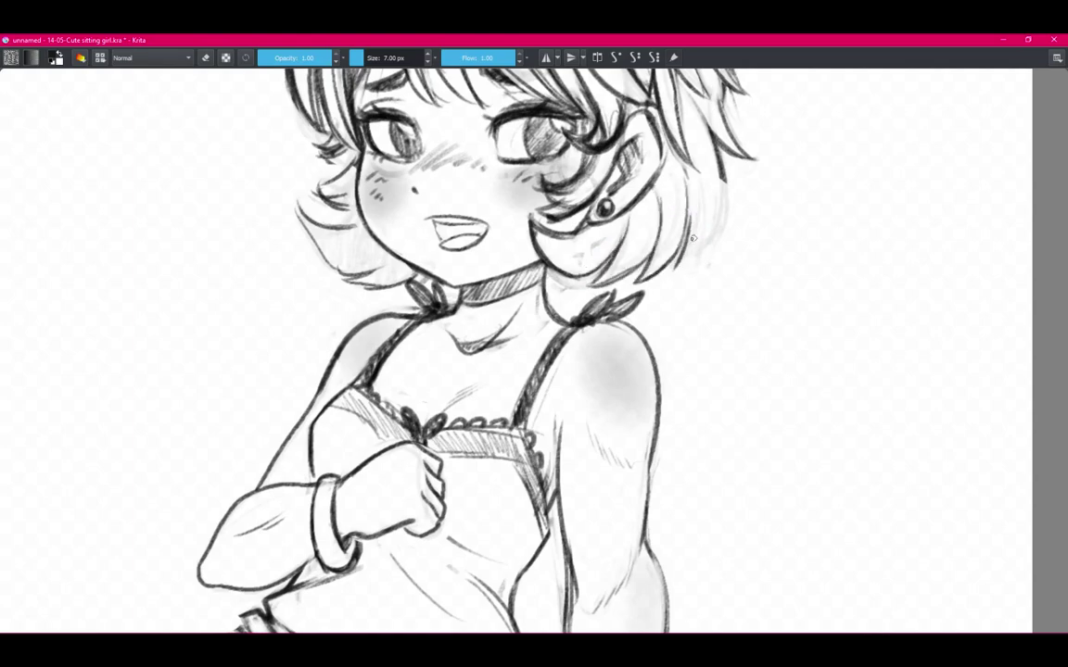
# White out the blush hatching on the left and right cheeks.
pyautogui.scroll(-2, 688, 266)
pyautogui.scroll(2, 355, 224)
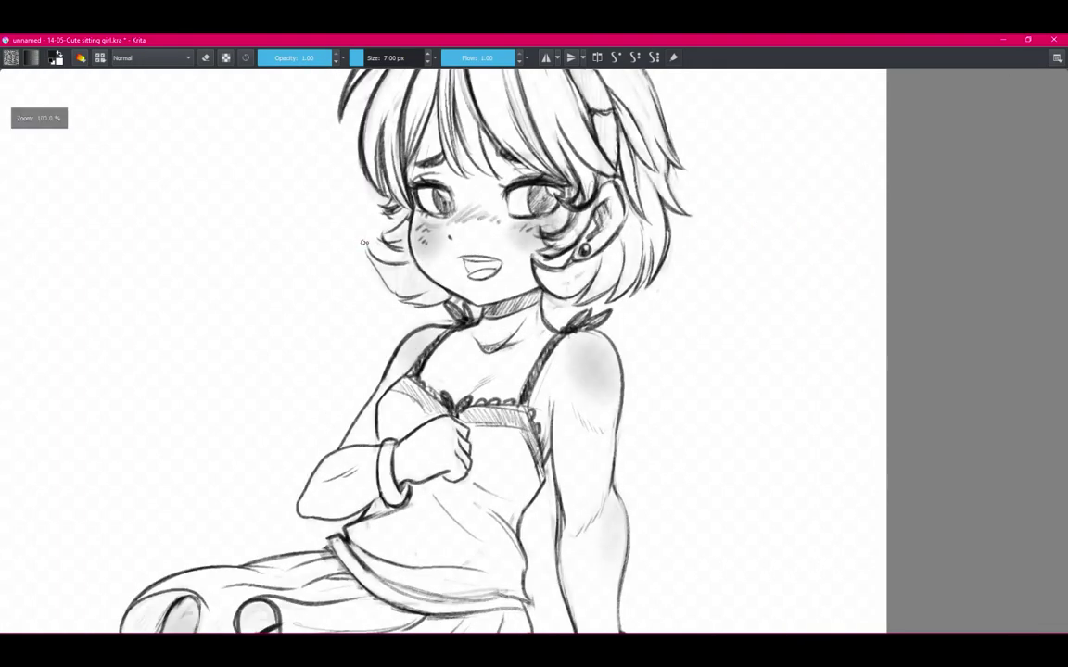
pyautogui.scroll(-2, 350, 206)
pyautogui.scroll(3, 545, 268)
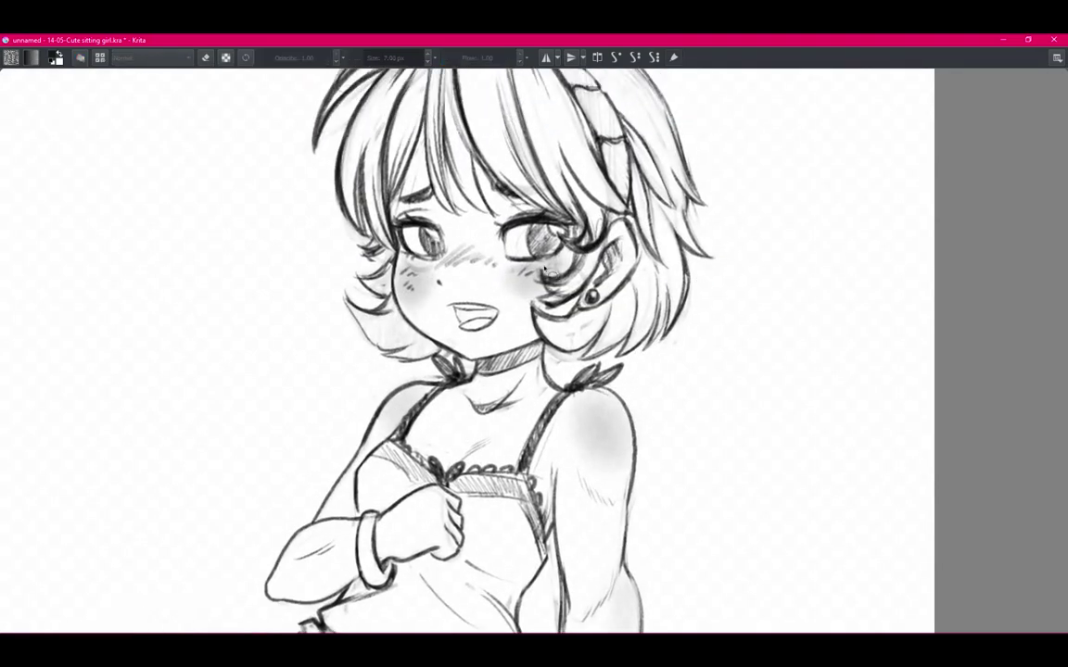
pyautogui.moveTo(435, 269); pyautogui.dragTo(432, 265)
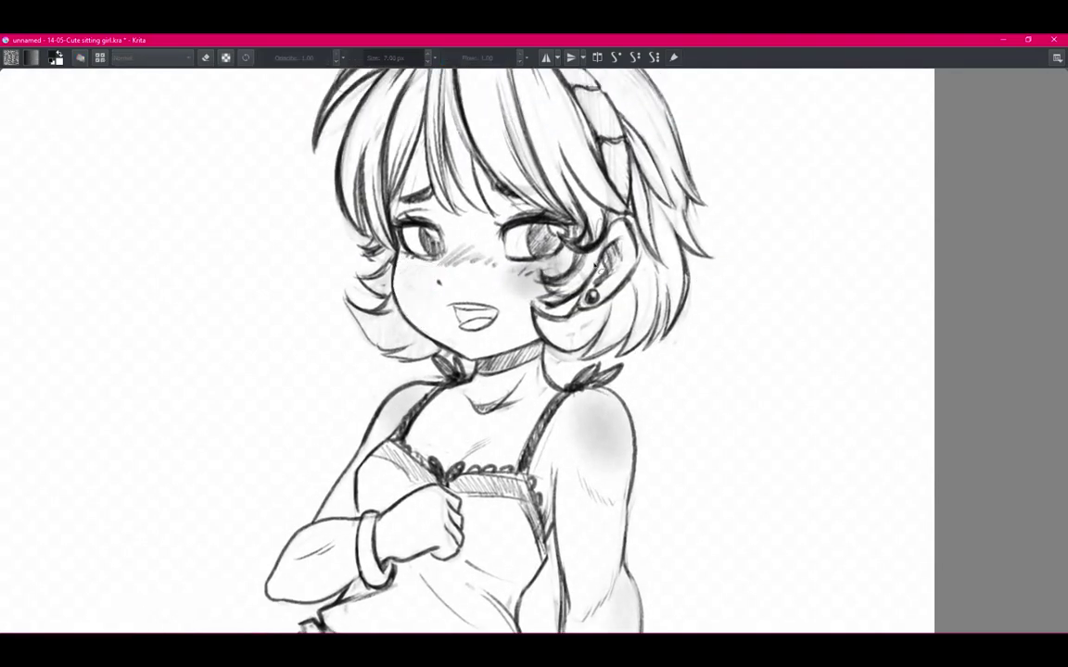
pyautogui.moveTo(508, 262); pyautogui.dragTo(506, 266)
pyautogui.press('b')
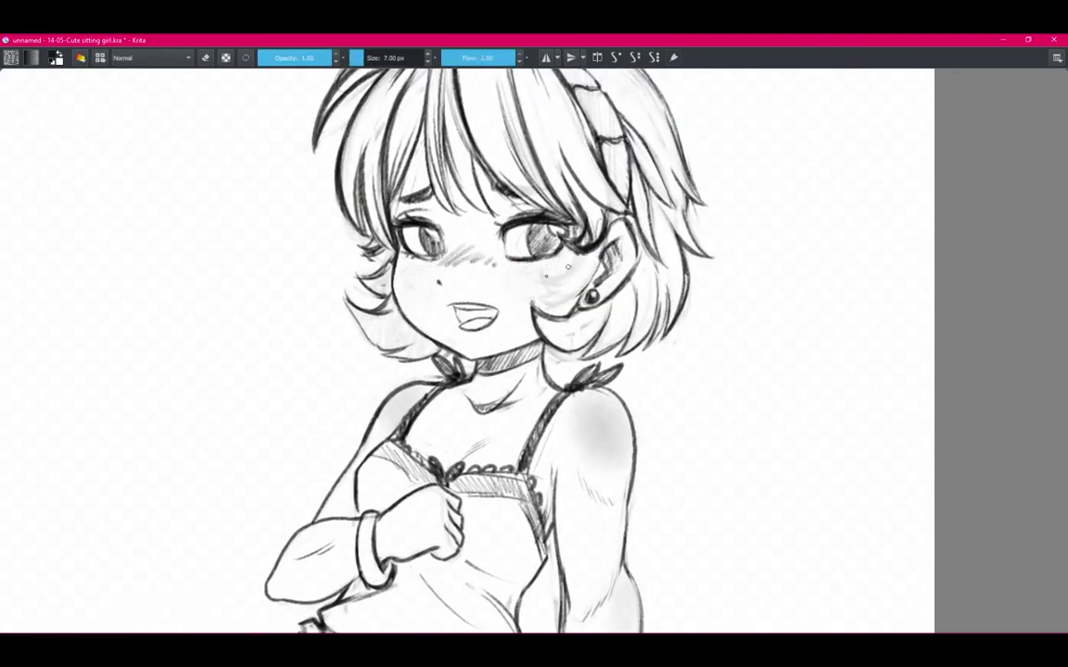
# Reframe the view lower on the face with the eraser active.
pyautogui.scroll(1, 686, 264)
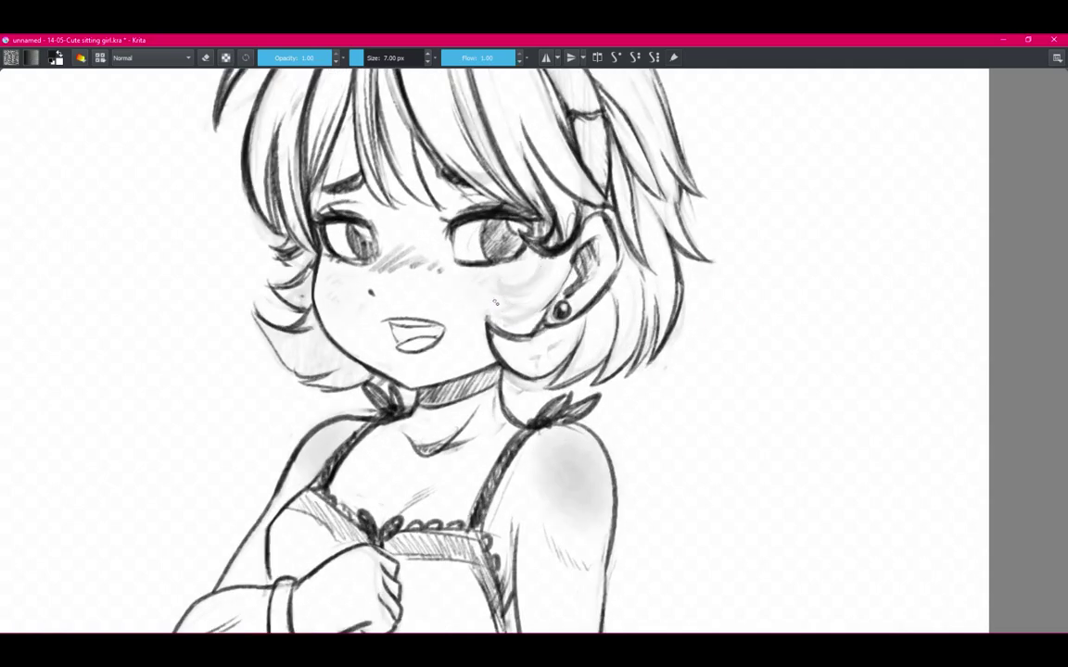
pyautogui.moveTo(515, 281); pyautogui.dragTo(495, 297)
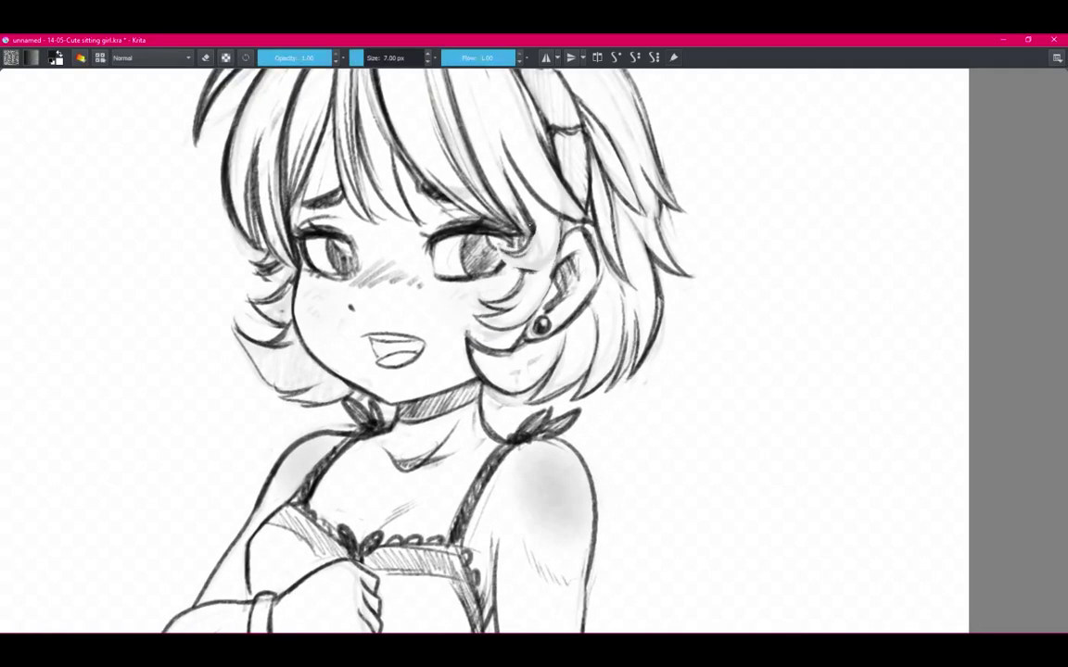
pyautogui.moveTo(466, 195); pyautogui.dragTo(501, 284)
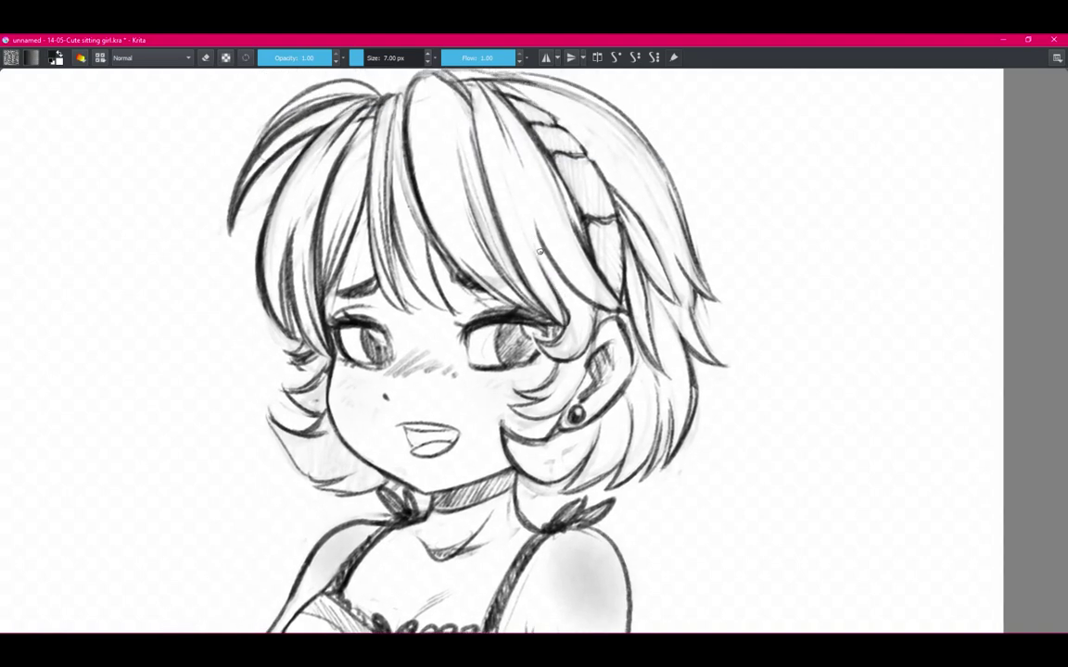
pyautogui.press('e')
pyautogui.scroll(-1, 561, 336)
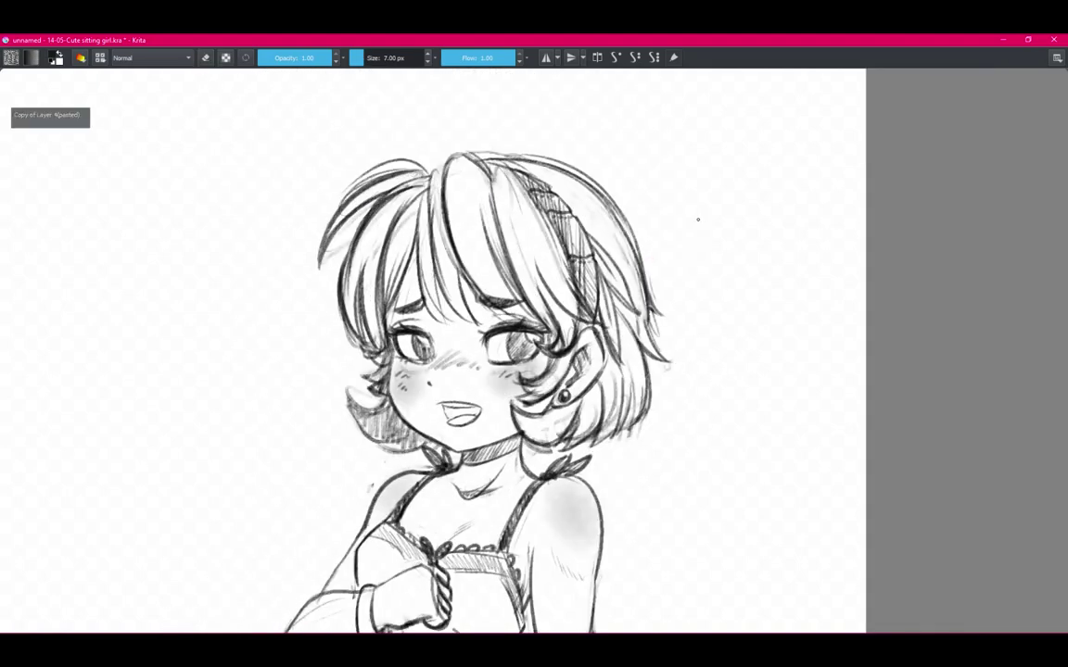
pyautogui.scroll(1, 556, 331)
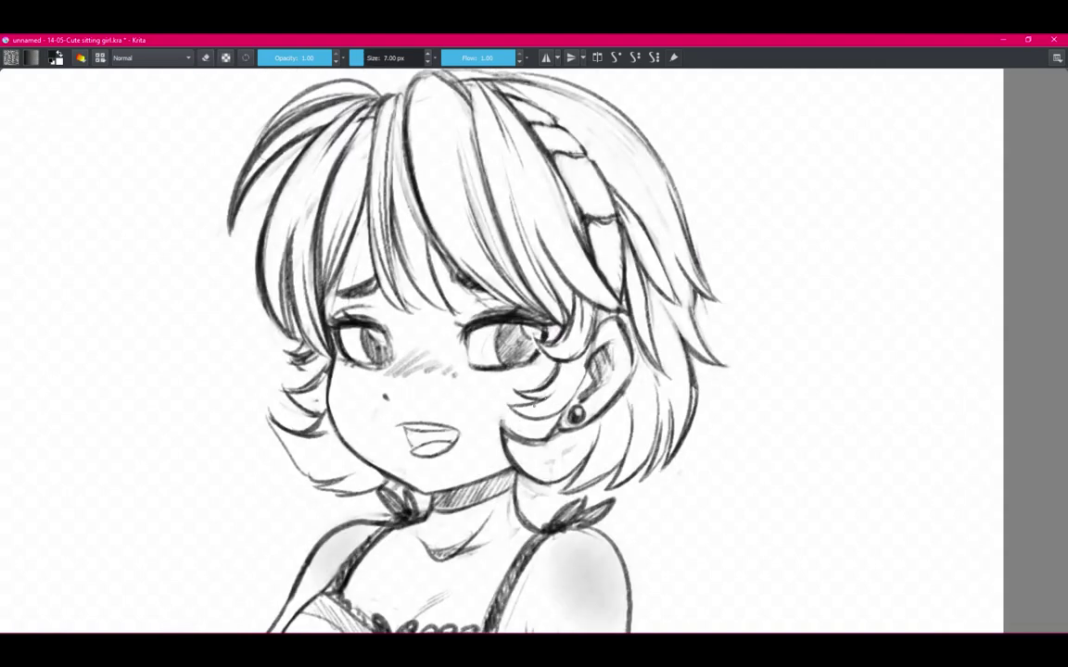
pyautogui.scroll(1, 533, 405)
pyautogui.scroll(-1, 523, 357)
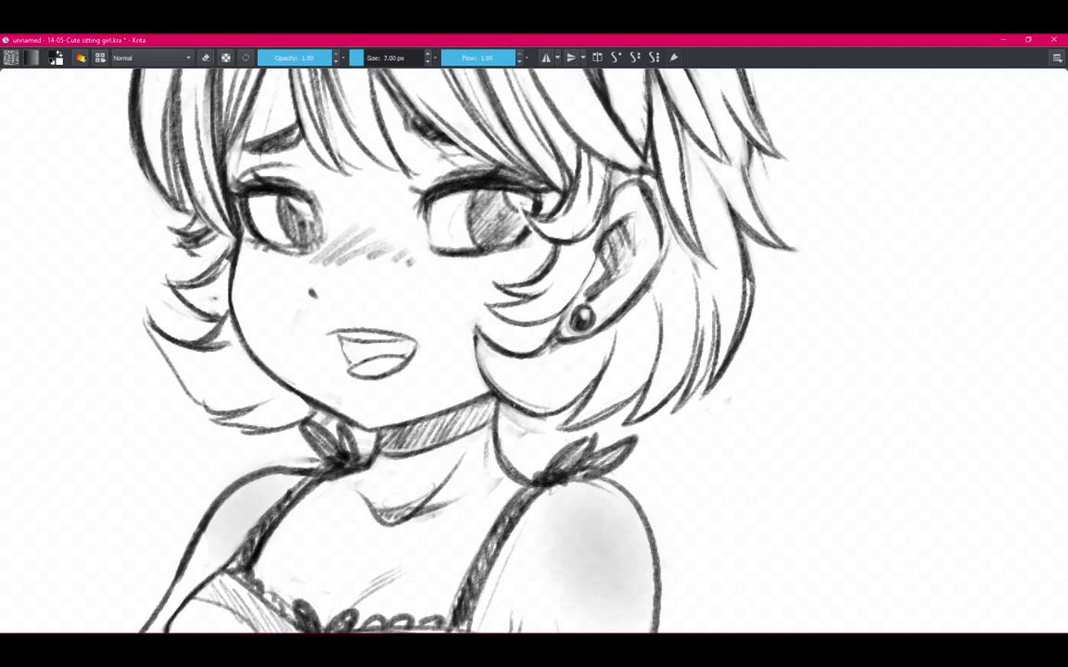
# Erase the V-shaped line below the neck.
pyautogui.press('e')
pyautogui.moveTo(437, 506); pyautogui.dragTo(530, 409)
pyautogui.moveTo(466, 392); pyautogui.dragTo(463, 404)
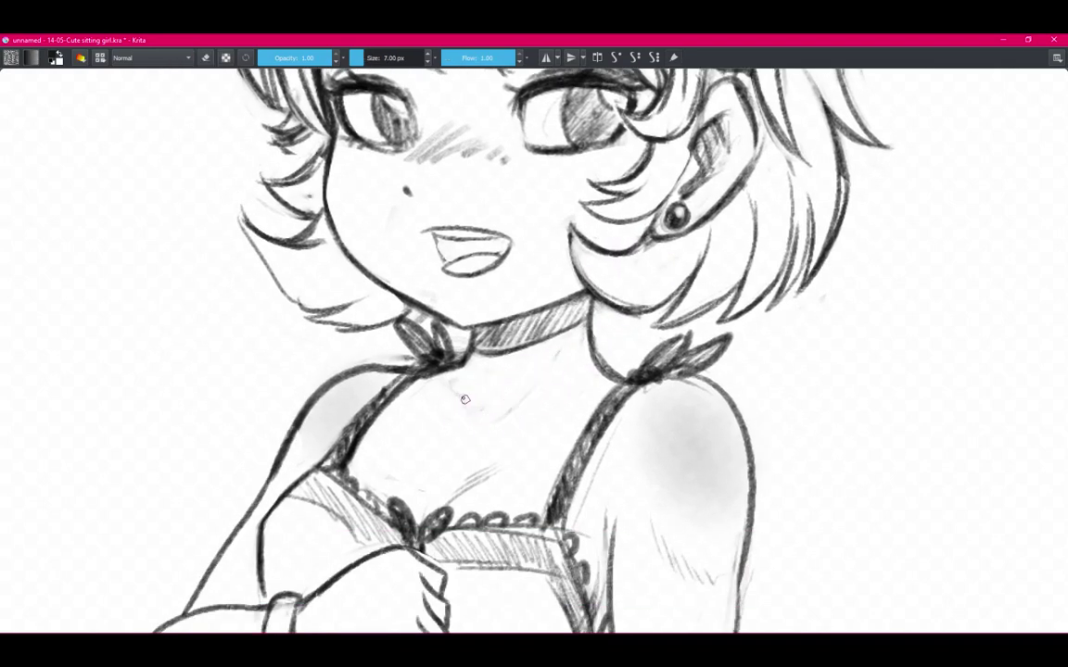
pyautogui.press('e')
# Lasso and delete the stray lines below the choker.
pyautogui.scroll(-3, 479, 415)
pyautogui.scroll(1, 693, 350)
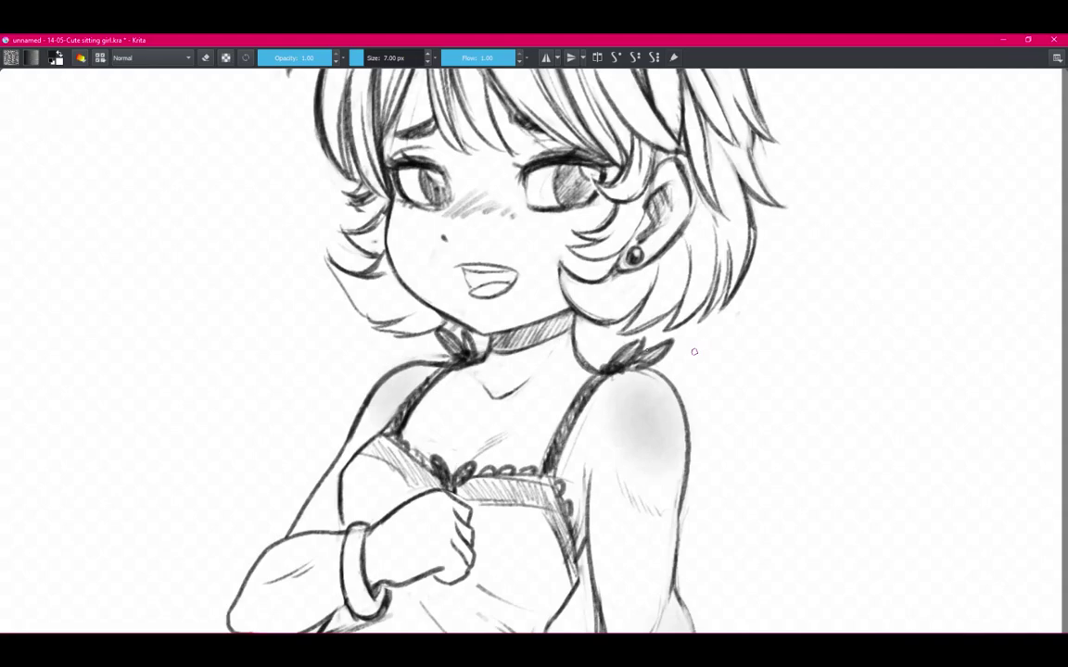
pyautogui.scroll(-3, 655, 303)
pyautogui.scroll(2, 563, 333)
pyautogui.scroll(2, 563, 333)
pyautogui.moveTo(424, 376); pyautogui.dragTo(531, 360)
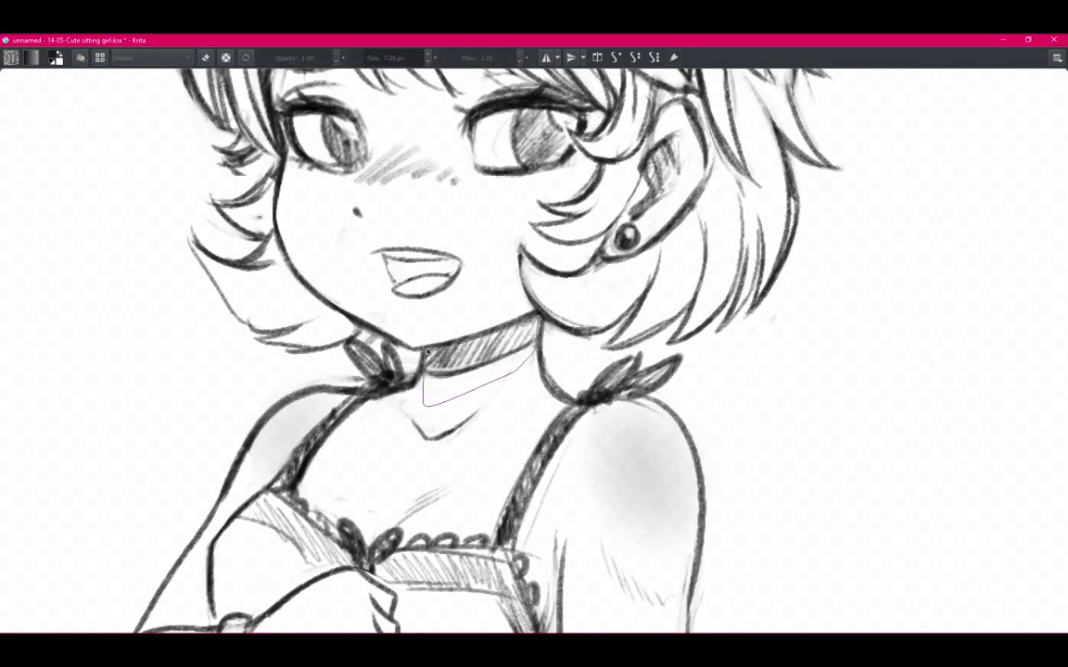
pyautogui.press('Delete')
pyautogui.press('b')
# Erase the grey shading inside the left and right irises.
pyautogui.scroll(-3, 427, 352)
pyautogui.scroll(3, 345, 249)
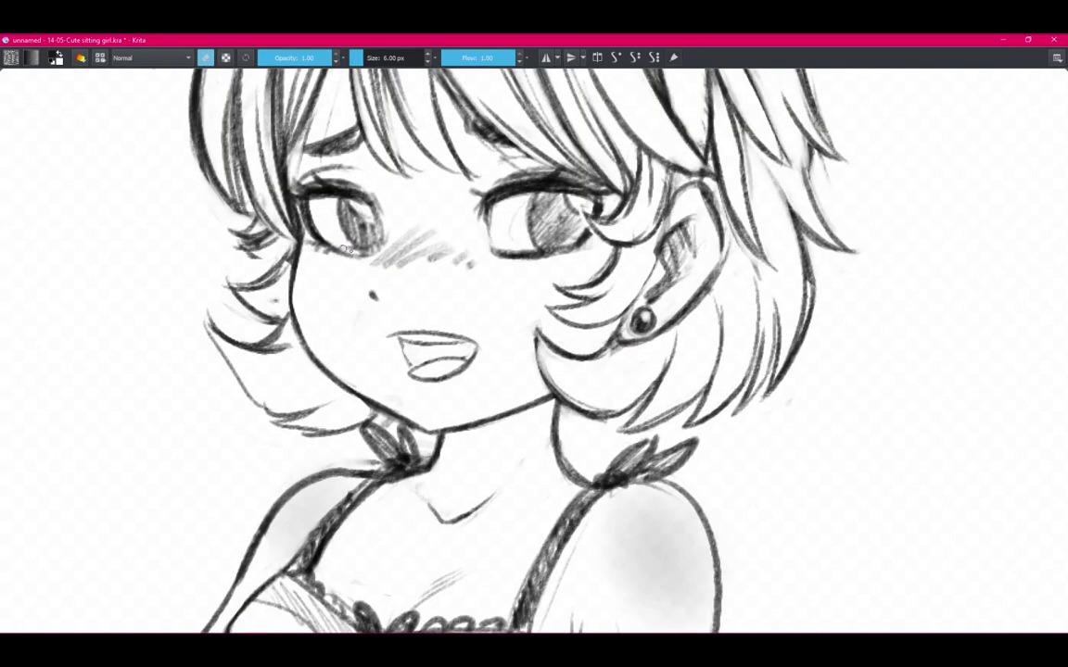
pyautogui.moveTo(362, 240); pyautogui.dragTo(351, 220)
pyautogui.press('e')
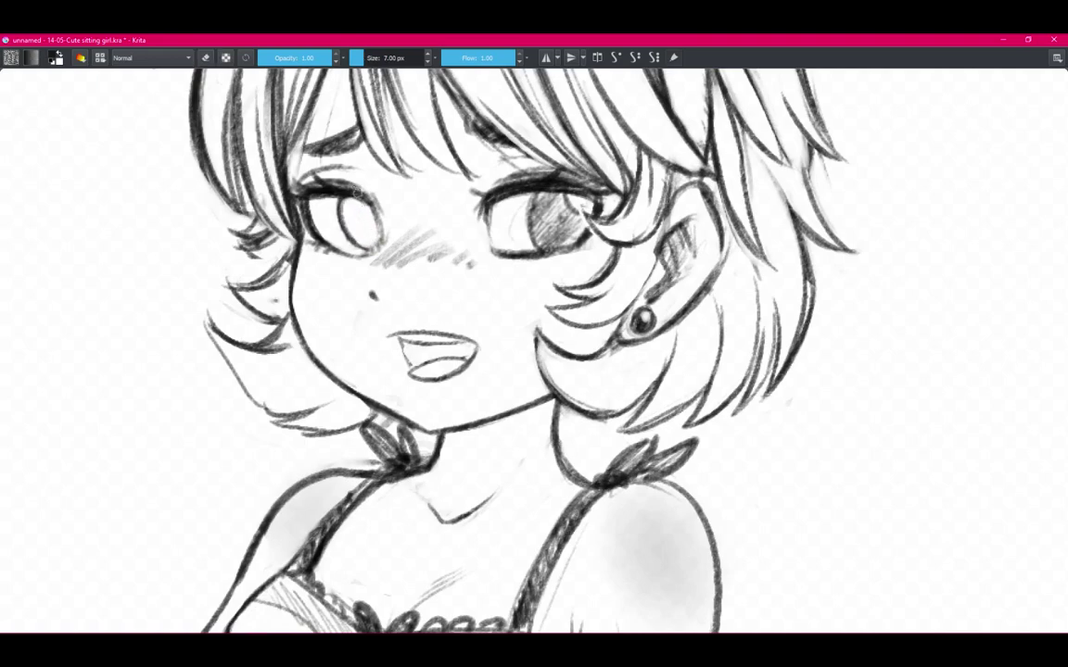
pyautogui.press('e')
pyautogui.moveTo(505, 223); pyautogui.dragTo(574, 211)
pyautogui.scroll(-3, 561, 250)
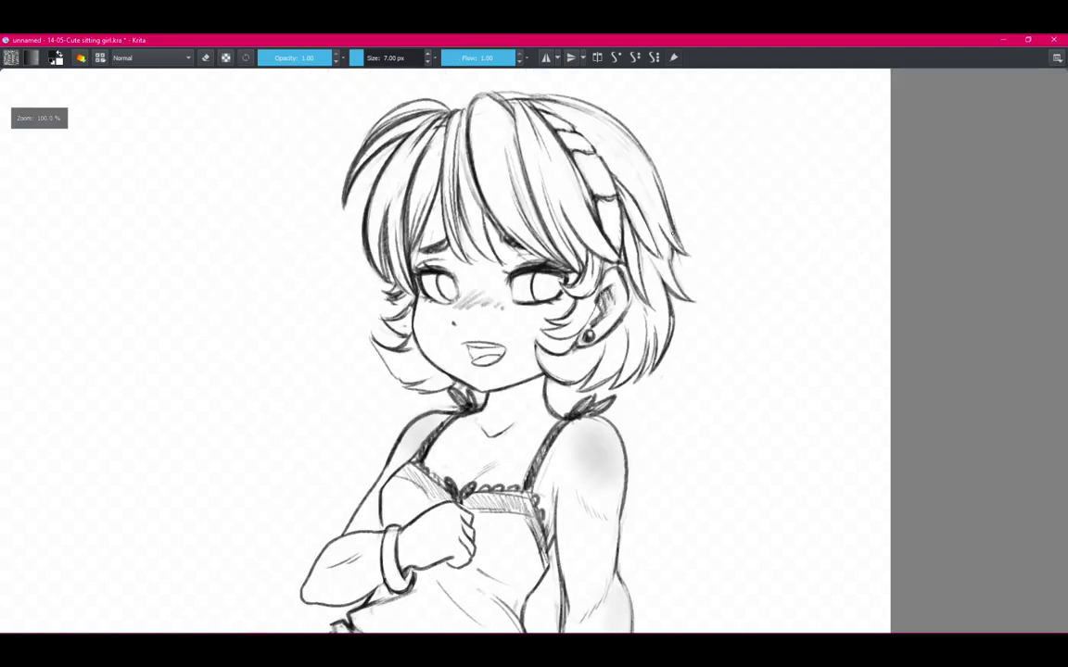
pyautogui.press('e')
pyautogui.scroll(3, 378, 276)
pyautogui.scroll(-2, 387, 281)
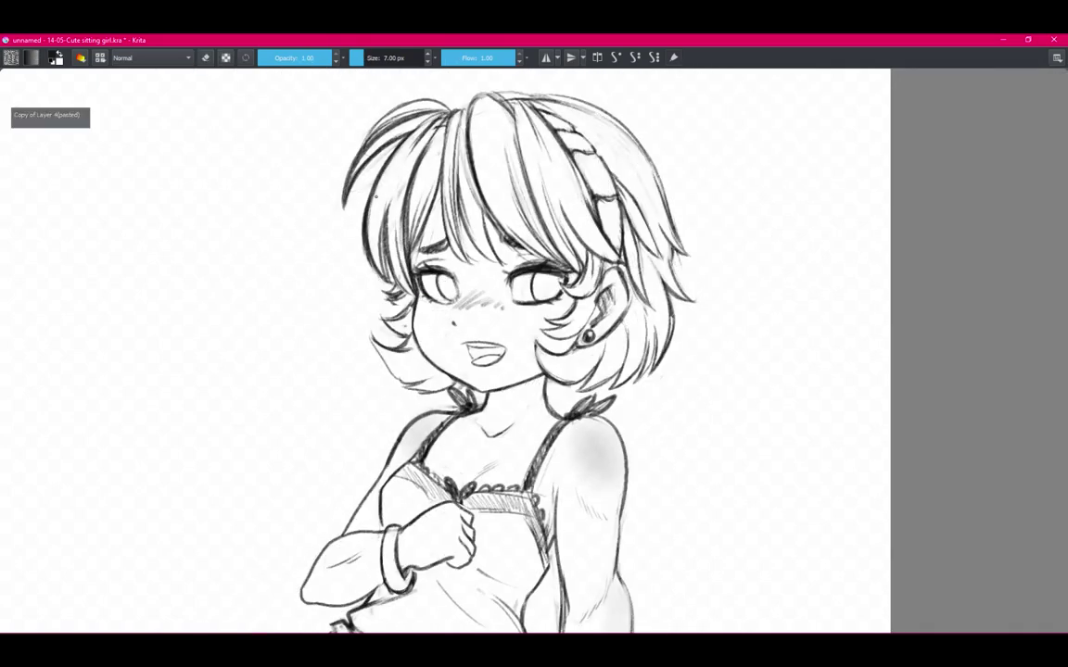
pyautogui.scroll(3, 463, 269)
pyautogui.scroll(-1, 560, 254)
# Select the Copy of Layer 4(pasted) layer and zoom around the hair.
pyautogui.click(563, 258)
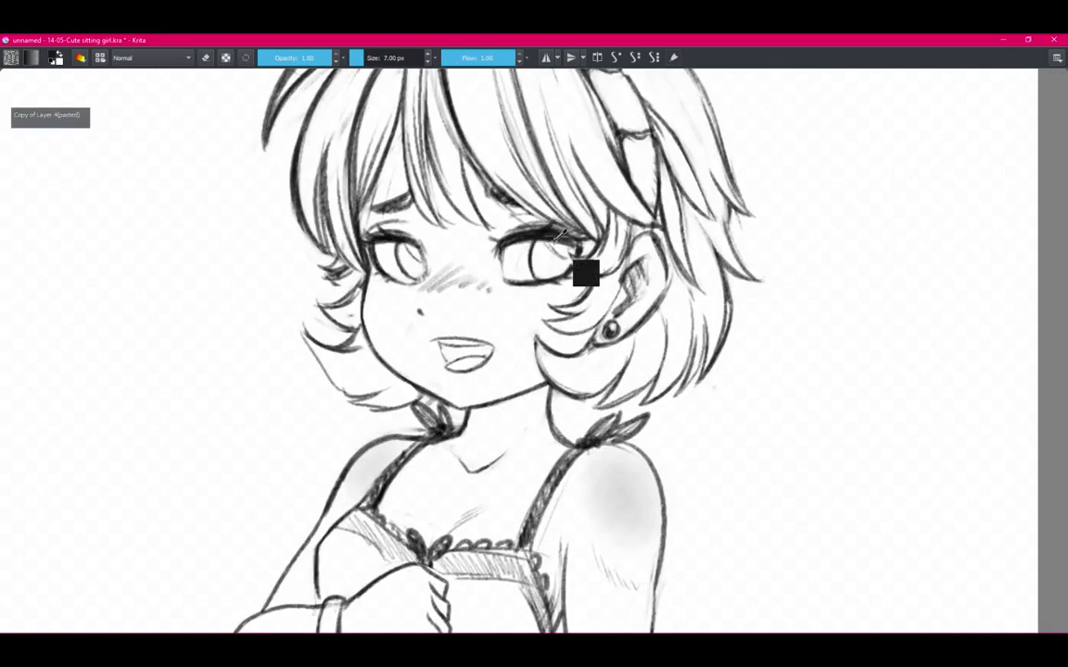
pyautogui.scroll(-2, 584, 269)
pyautogui.scroll(-1, 420, 209)
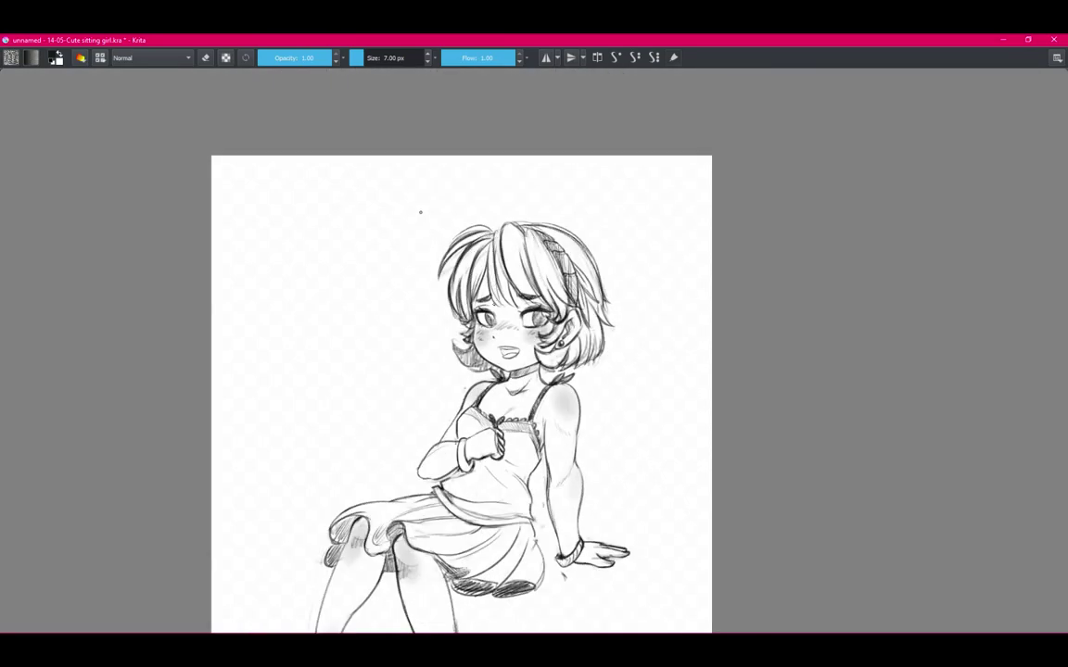
pyautogui.scroll(1, 420, 209)
pyautogui.scroll(3, 519, 278)
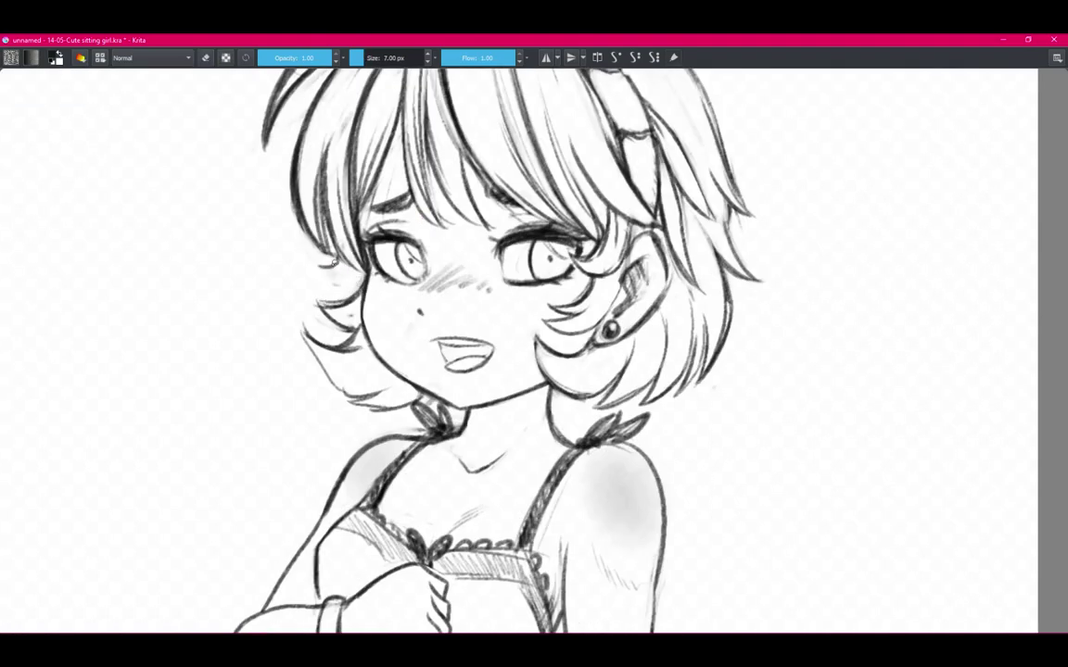
pyautogui.scroll(-2, 305, 221)
pyautogui.scroll(-2, 305, 222)
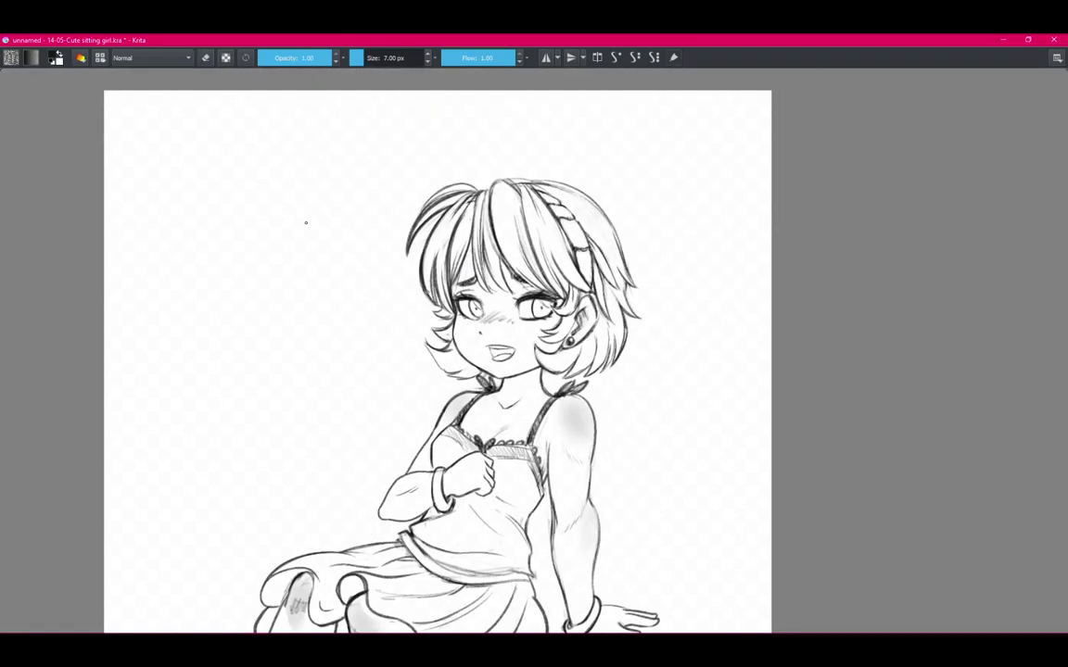
pyautogui.press('e')
pyautogui.scroll(5, 464, 176)
pyautogui.press('e')
pyautogui.press('e')
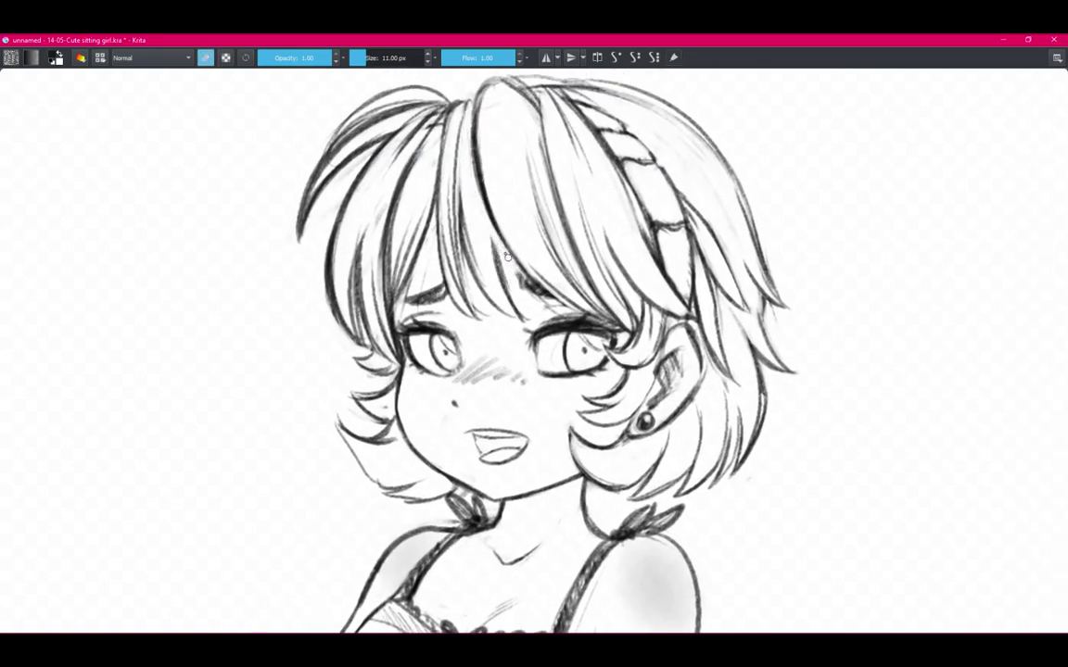
pyautogui.press('e')
# Undo the last erasure around the hair.
pyautogui.scroll(-1, 663, 304)
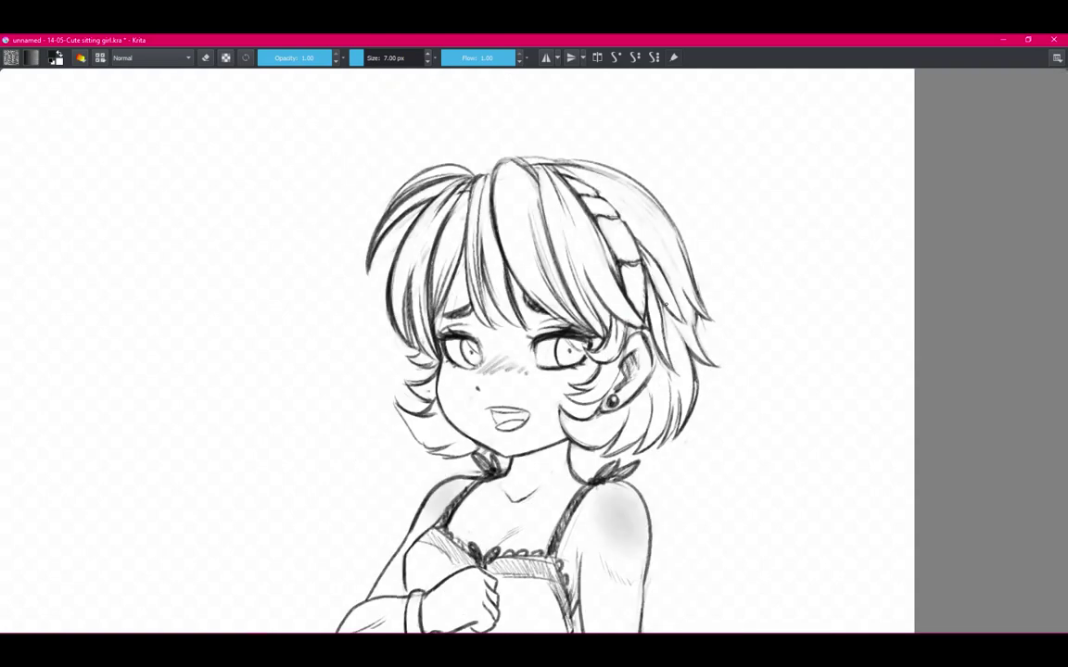
pyautogui.scroll(-1, 664, 304)
pyautogui.scroll(2, 739, 291)
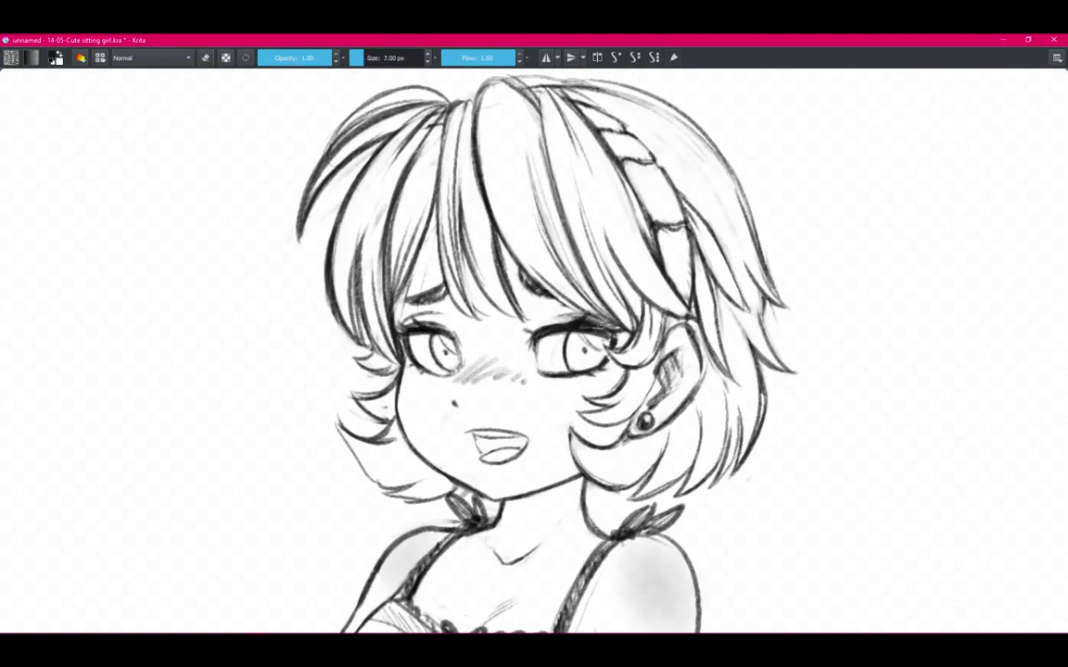
pyautogui.scroll(-1, 575, 319)
pyautogui.press('e')
pyautogui.scroll(1, 403, 307)
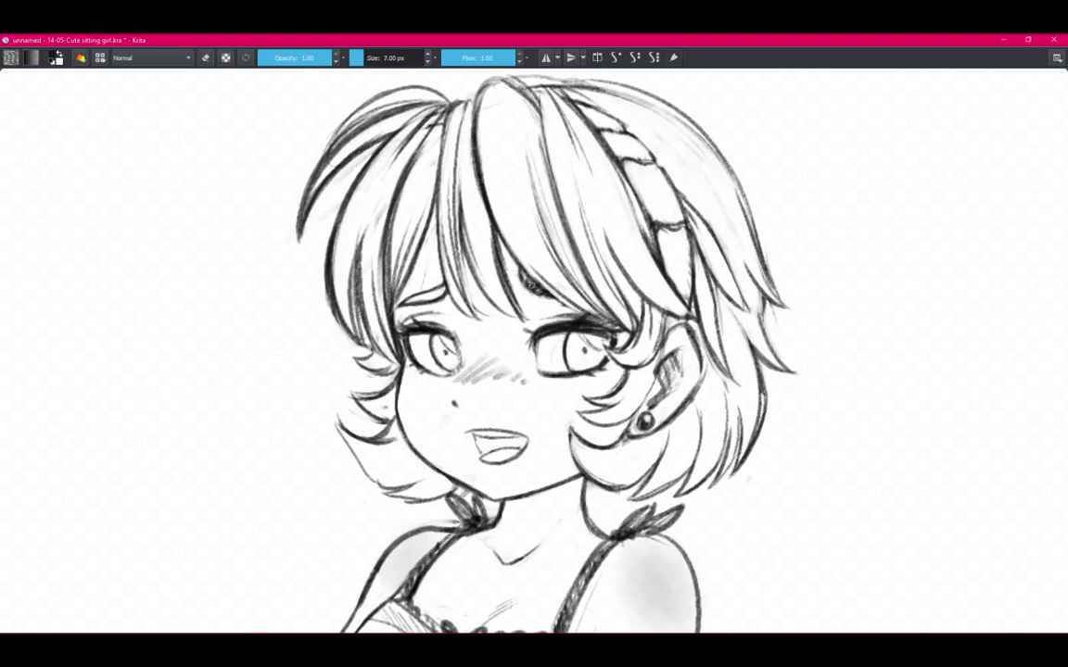
pyautogui.hotkey('ctrl', 'z')
# Erase stray strokes in the hair and redraw a cleaner strand.
pyautogui.scroll(-2, 508, 176)
pyautogui.press('e')
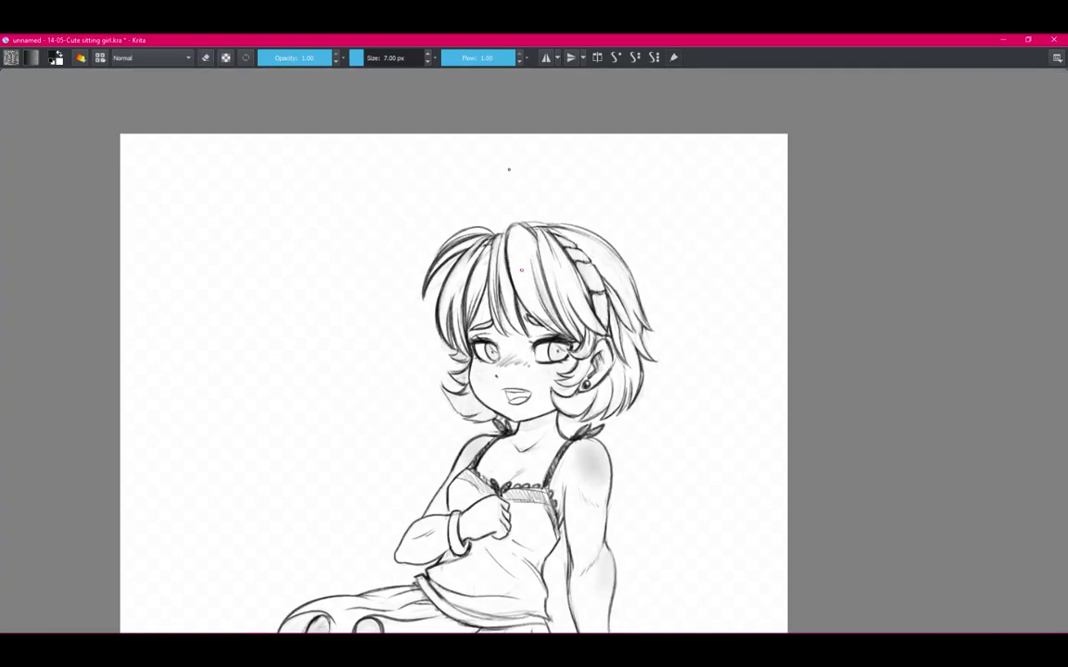
pyautogui.scroll(2, 481, 202)
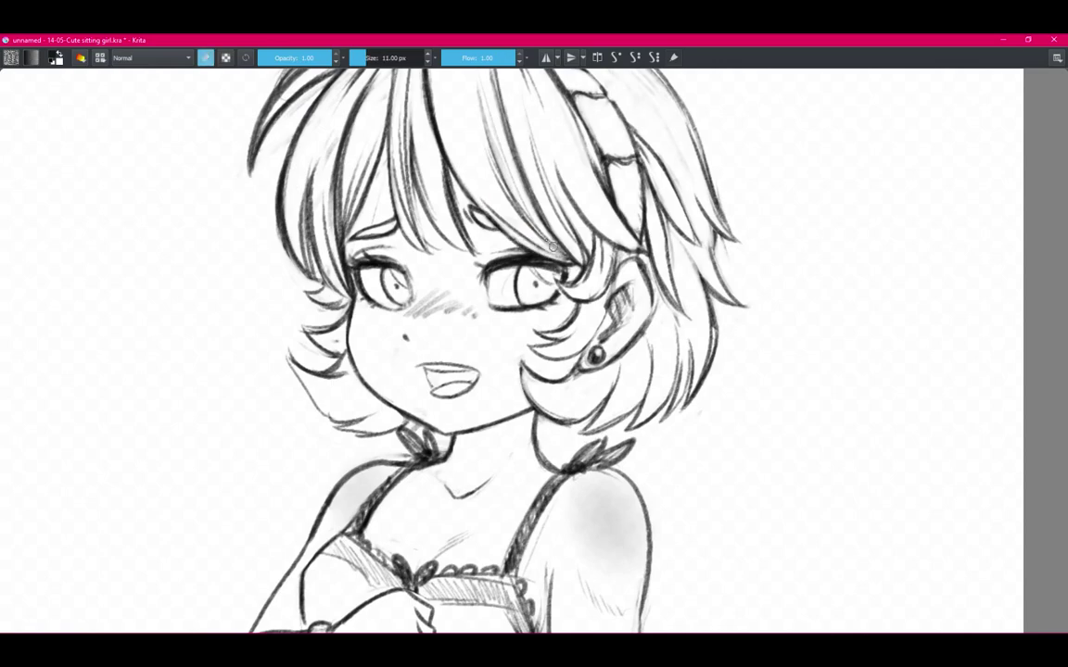
pyautogui.moveTo(481, 202)
pyautogui.mouseDown()
pyautogui.moveTo(468, 167)
pyautogui.moveTo(473, 269)
pyautogui.moveTo(519, 296)
pyautogui.mouseUp()
pyautogui.scroll(3, 517, 204)
pyautogui.press('e')
pyautogui.moveTo(478, 134); pyautogui.dragTo(444, 264)
# Zoom out over the figure, switching to freehand selection and back to the brush.
pyautogui.scroll(-2, 463, 232)
pyautogui.scroll(1, 463, 232)
pyautogui.scroll(-3, 598, 260)
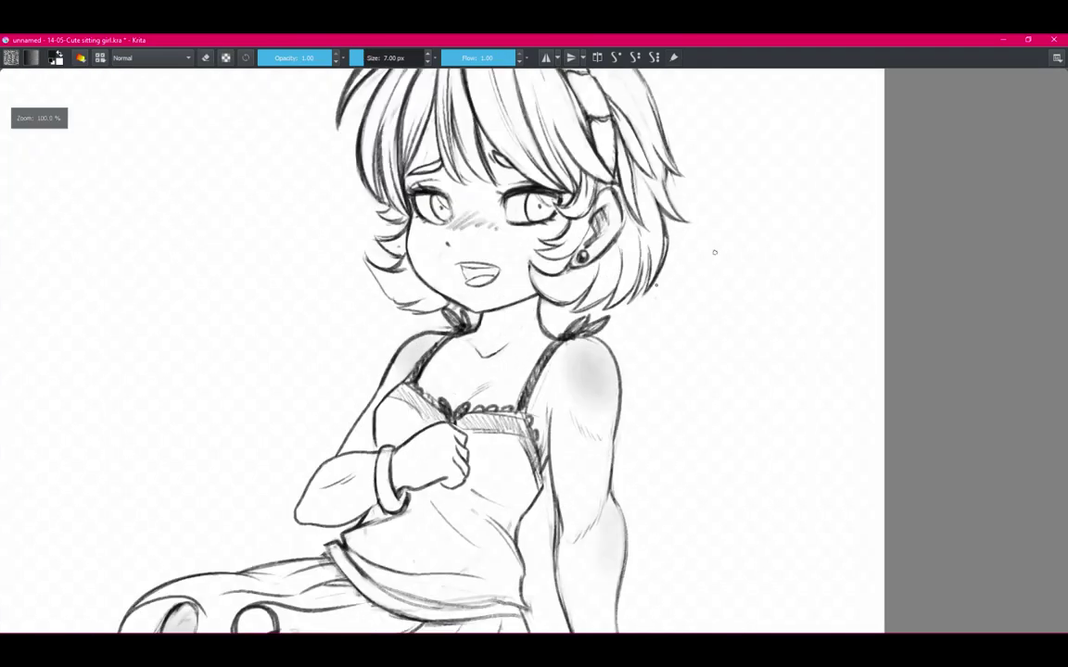
pyautogui.scroll(2, 622, 242)
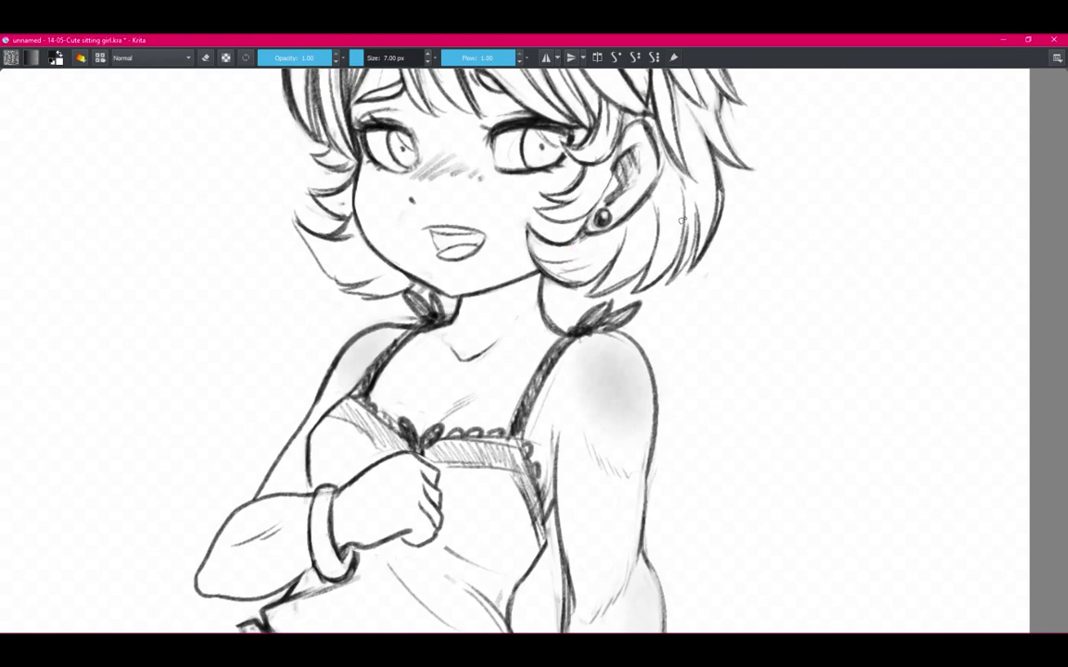
pyautogui.scroll(-3, 681, 220)
pyautogui.scroll(-3, 698, 181)
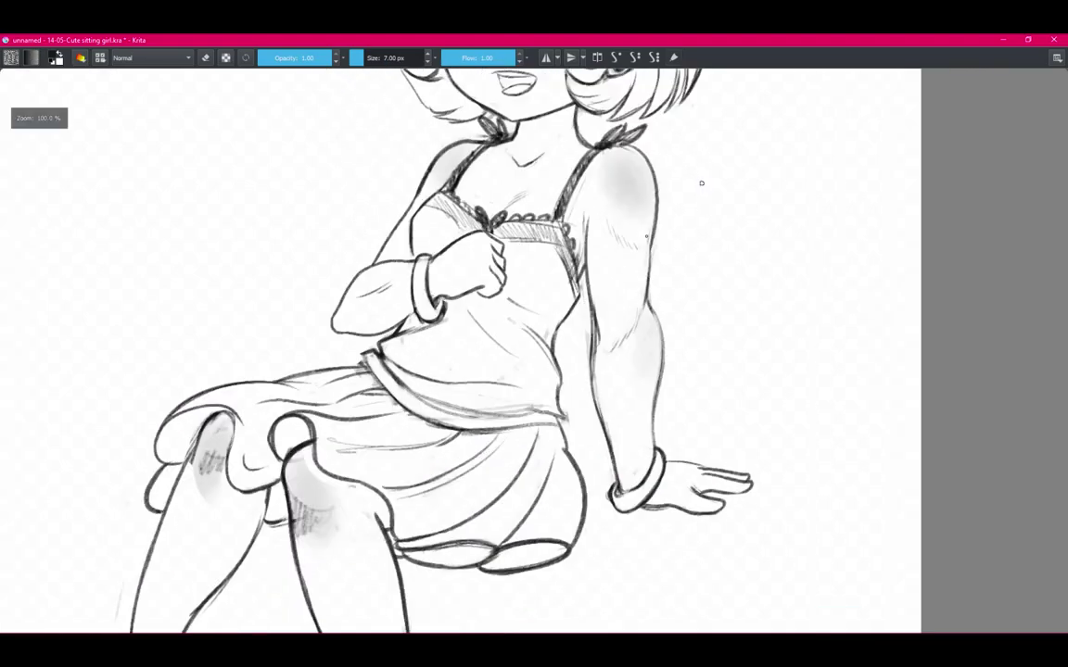
pyautogui.press('pagedown')
pyautogui.scroll(-2, 697, 181)
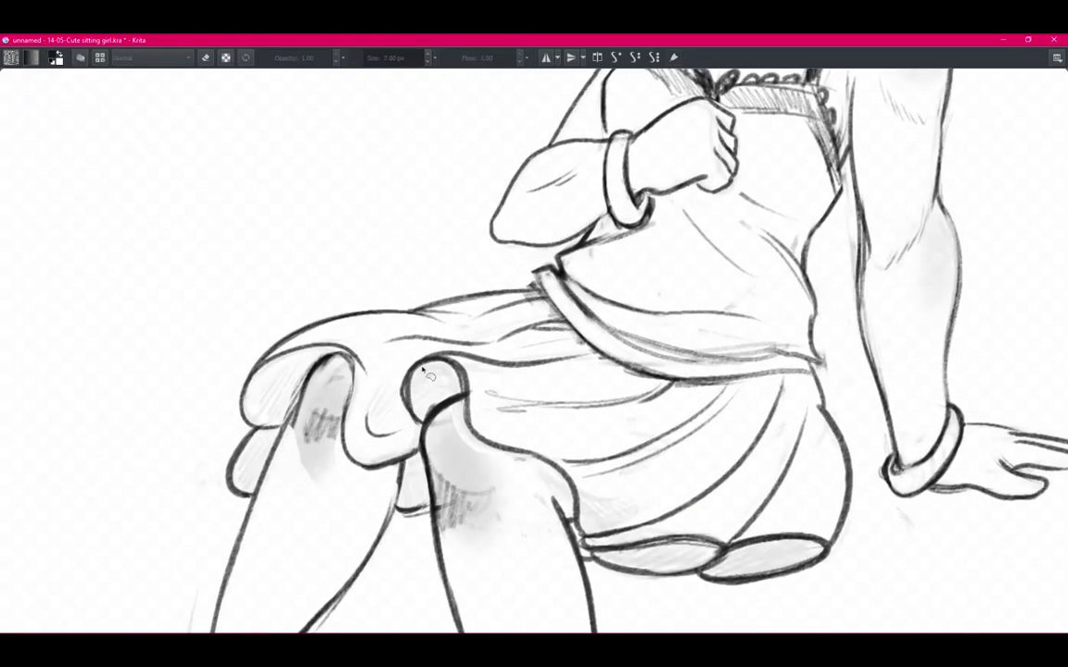
pyautogui.press('b')
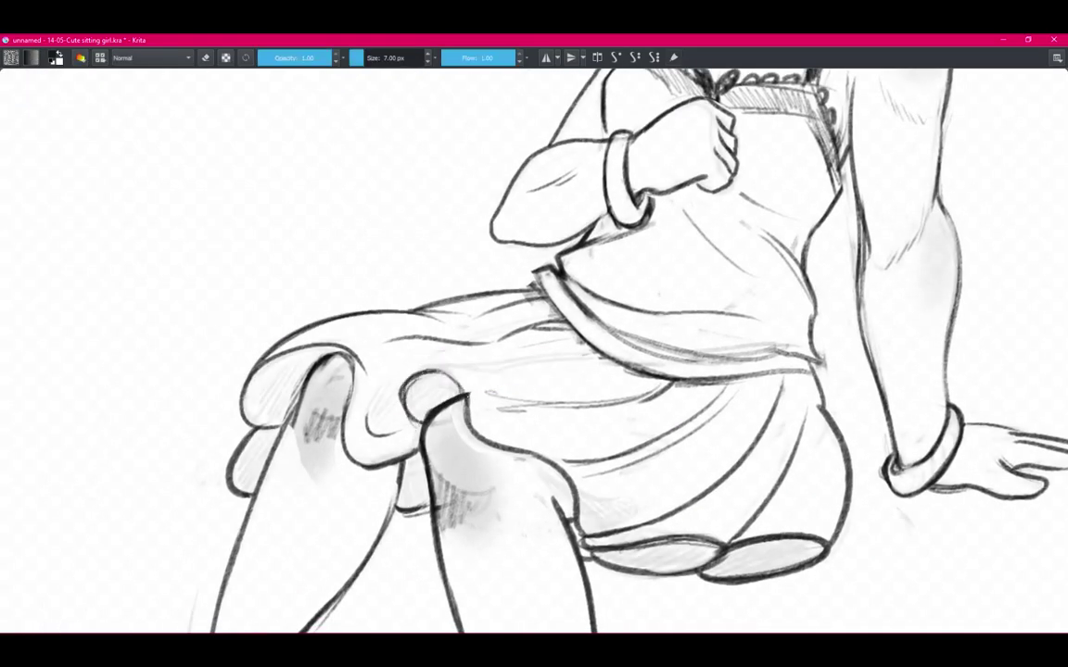
pyautogui.scroll(-5, 431, 380)
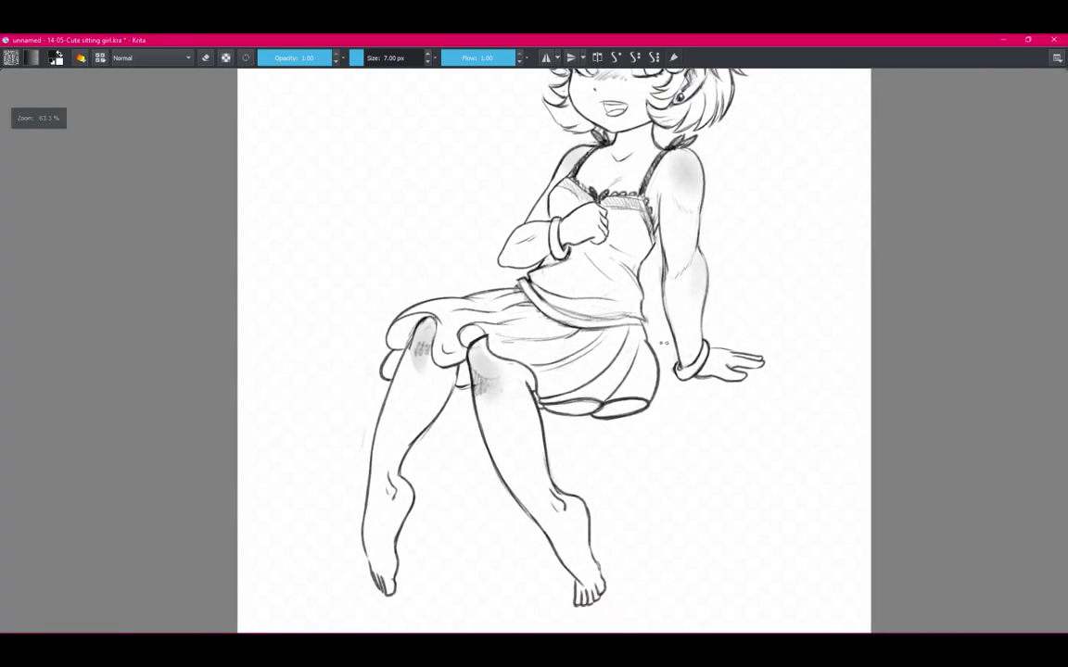
# Outline and remove the grey shading on the left thigh under the skirt.
pyautogui.scroll(5, 431, 380)
pyautogui.moveTo(430, 377)
pyautogui.mouseDown()
pyautogui.moveTo(407, 297)
pyautogui.moveTo(435, 266)
pyautogui.mouseUp()
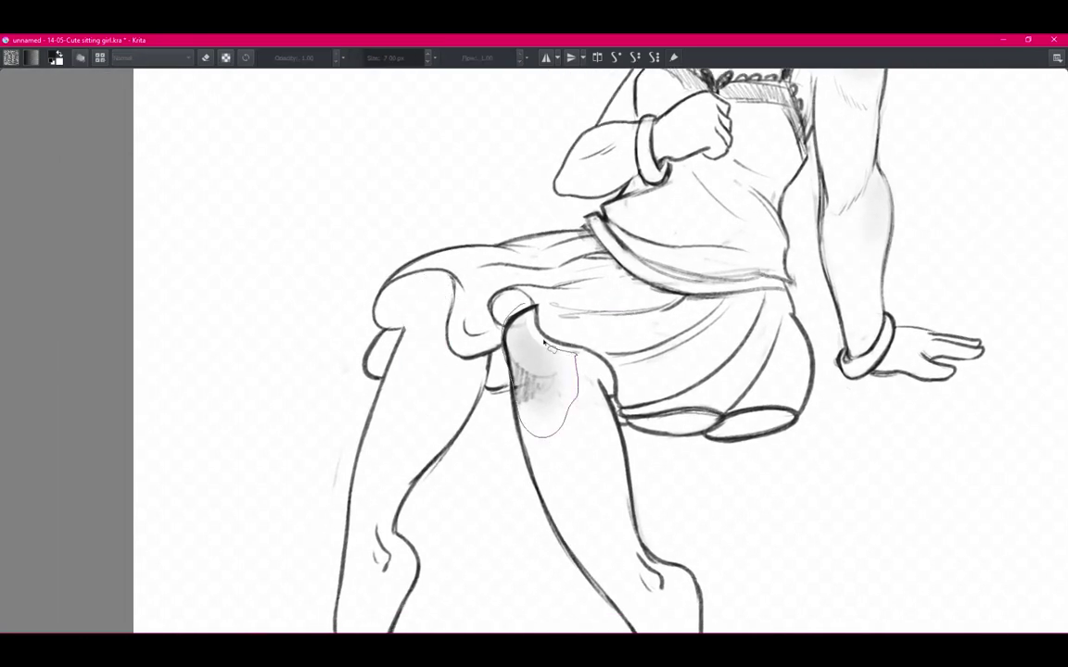
pyautogui.press('b')
pyautogui.scroll(2, 508, 317)
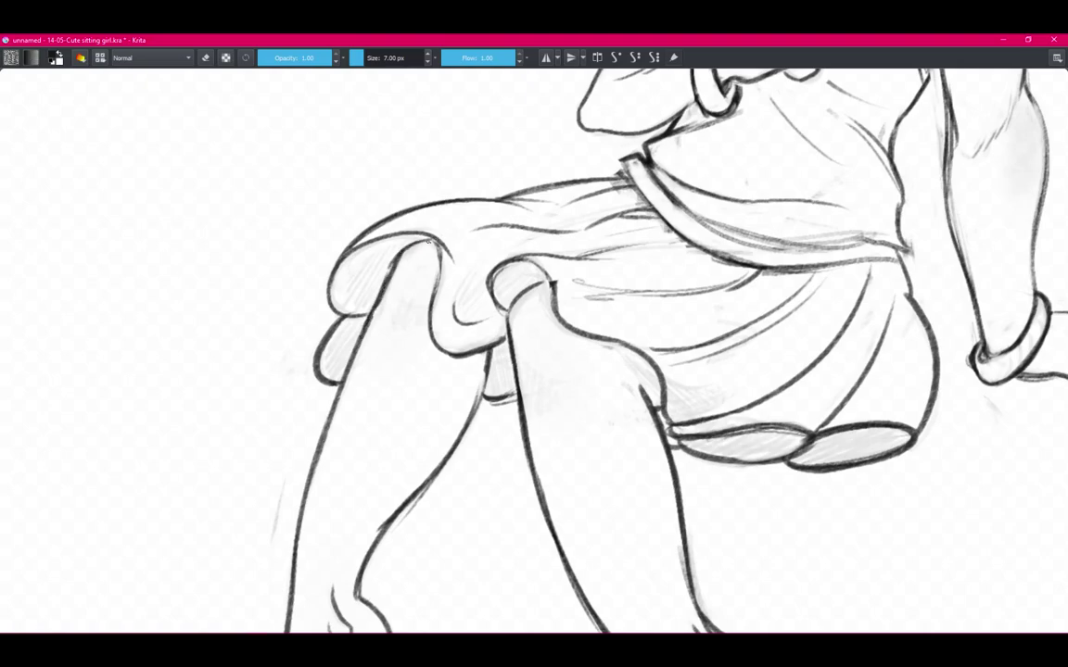
pyautogui.scroll(-3, 428, 241)
pyautogui.scroll(3, 428, 241)
pyautogui.scroll(-3, 435, 353)
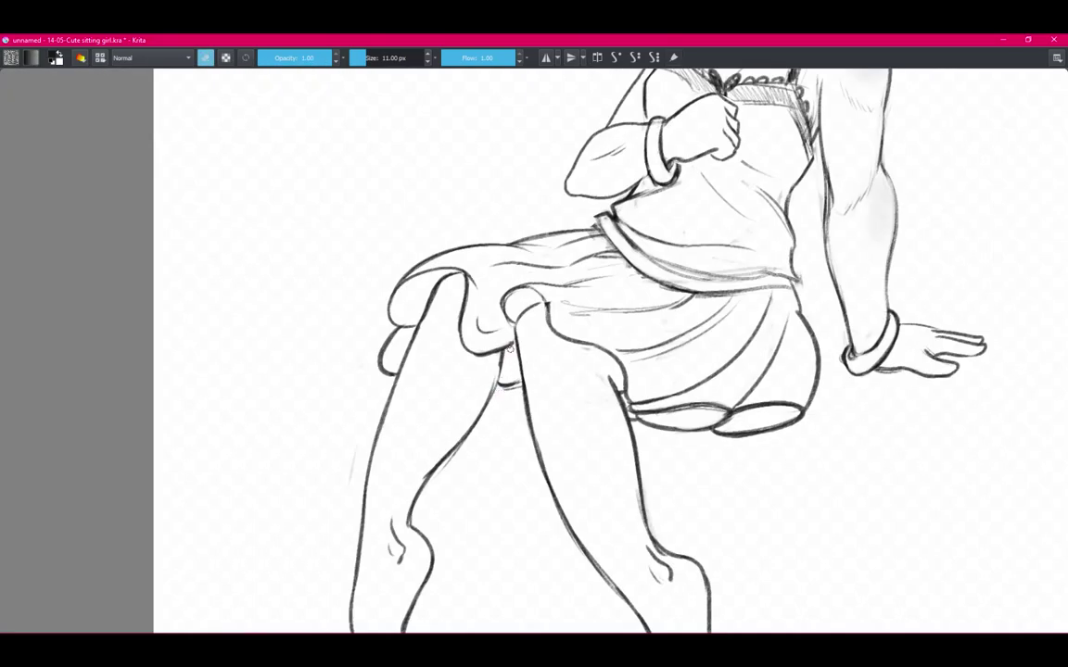
pyautogui.scroll(4, 435, 353)
# Ink the inner thigh line darker.
pyautogui.moveTo(438, 462)
pyautogui.mouseDown()
pyautogui.moveTo(553, 311)
pyautogui.moveTo(391, 451)
pyautogui.mouseUp()
pyautogui.scroll(-1, 553, 306)
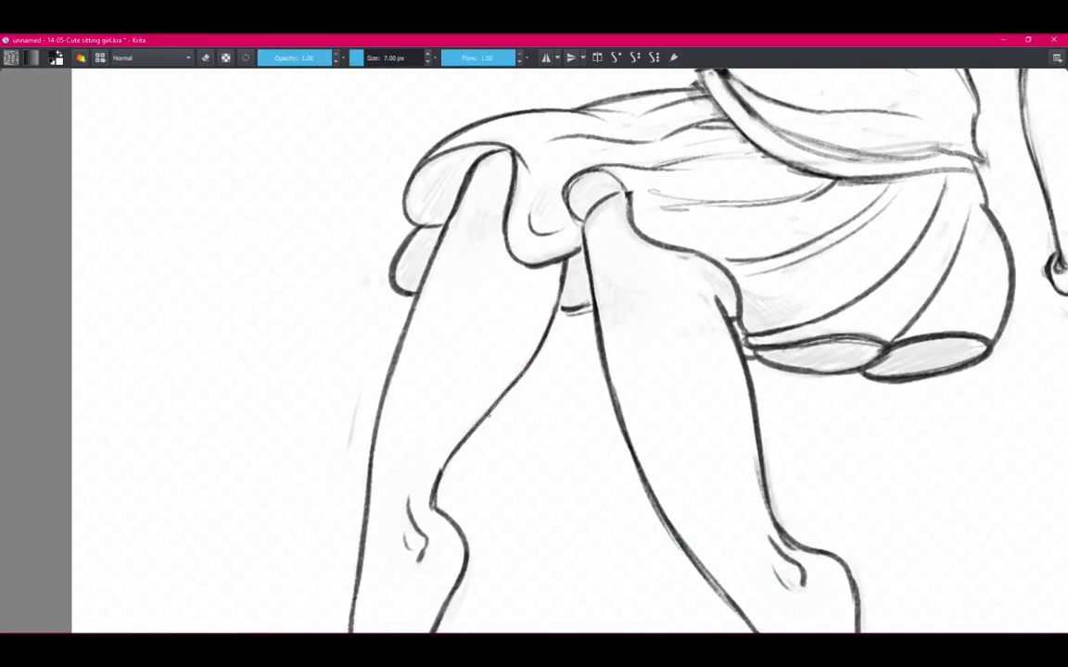
pyautogui.scroll(-3, 436, 370)
pyautogui.scroll(3, 435, 371)
pyautogui.press('[')
pyautogui.press('[')
pyautogui.scroll(-3, 679, 370)
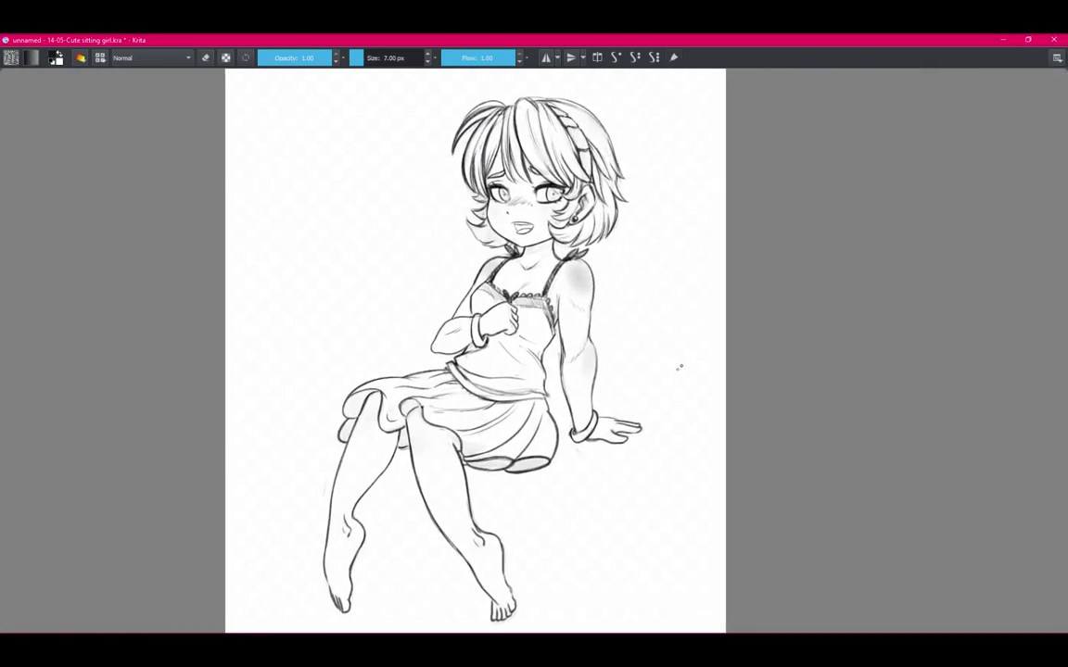
pyautogui.scroll(3, 667, 229)
pyautogui.scroll(1, 544, 357)
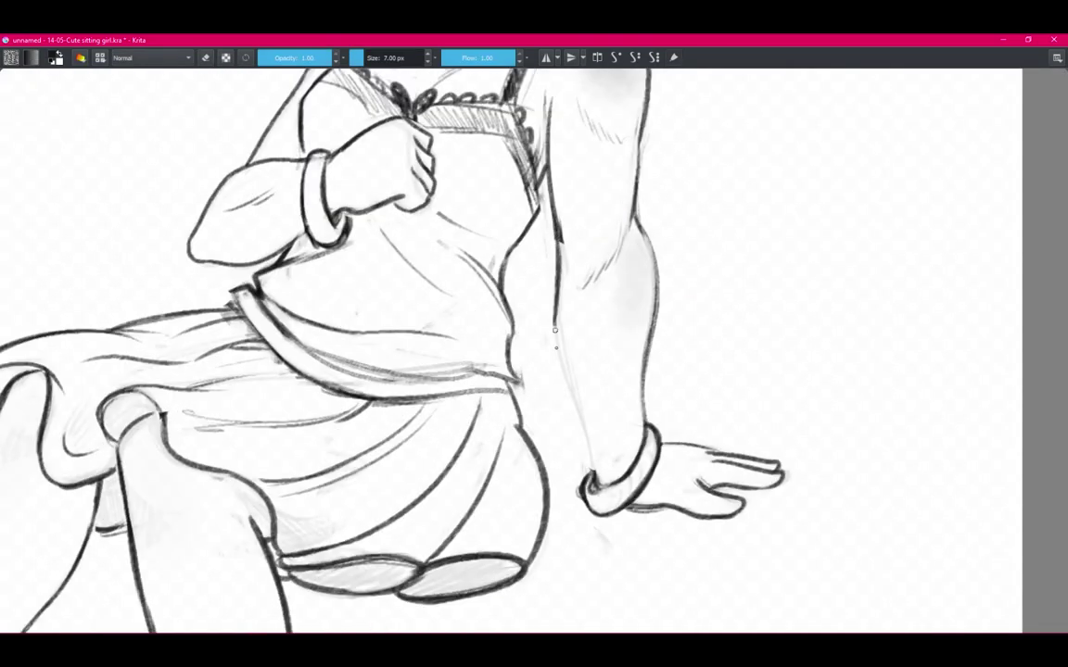
pyautogui.press('e')
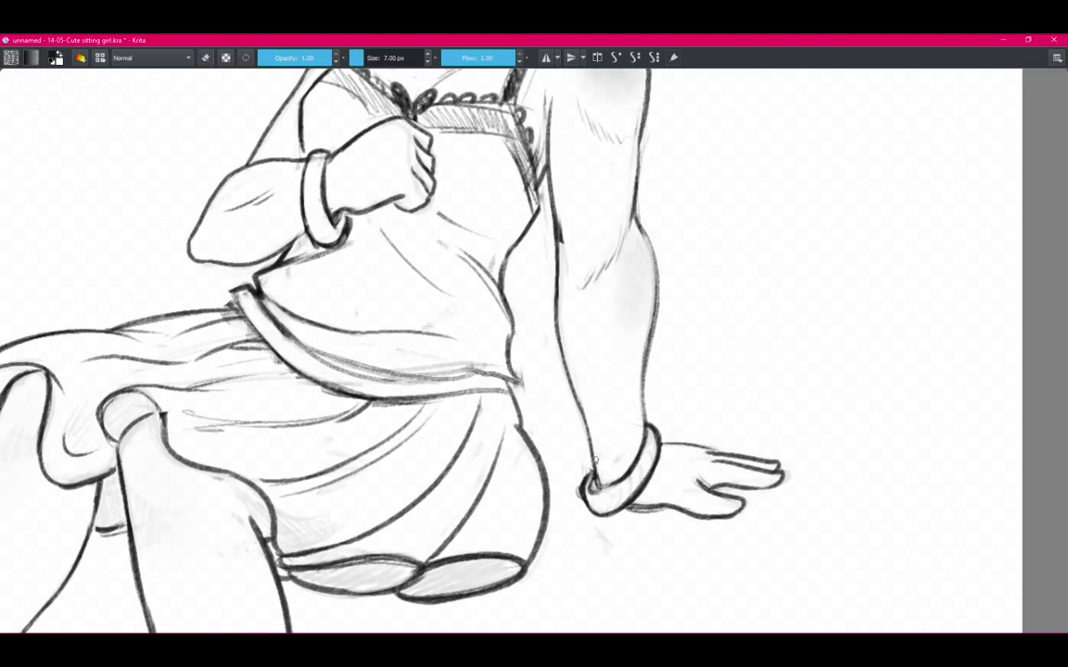
pyautogui.scroll(-3, 666, 229)
# Erase the stray sketch marks in the upper-left hair with a larger eraser.
pyautogui.scroll(3, 666, 230)
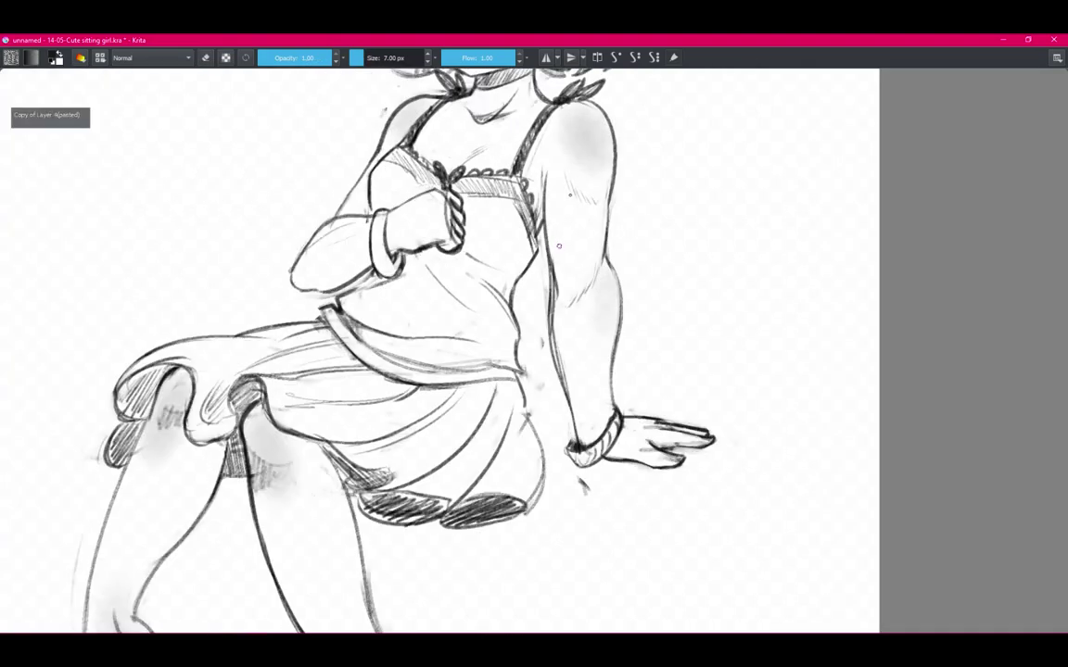
pyautogui.scroll(-1, 667, 230)
pyautogui.scroll(-1, 667, 232)
pyautogui.scroll(2, 666, 241)
pyautogui.scroll(1, 672, 241)
pyautogui.press('e')
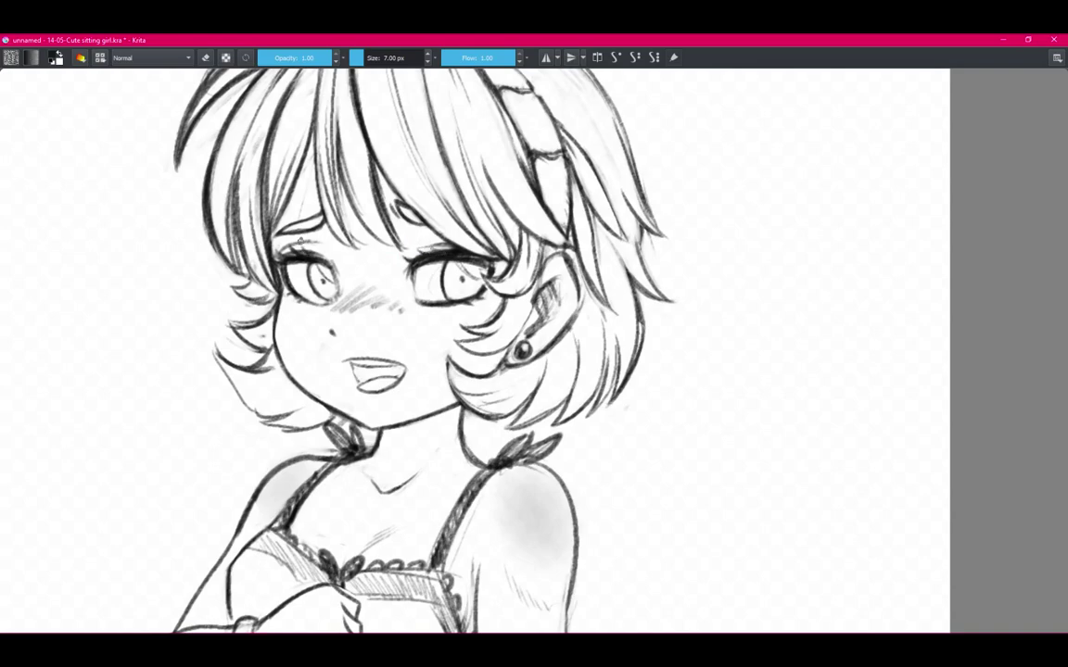
pyautogui.scroll(-2, 283, 202)
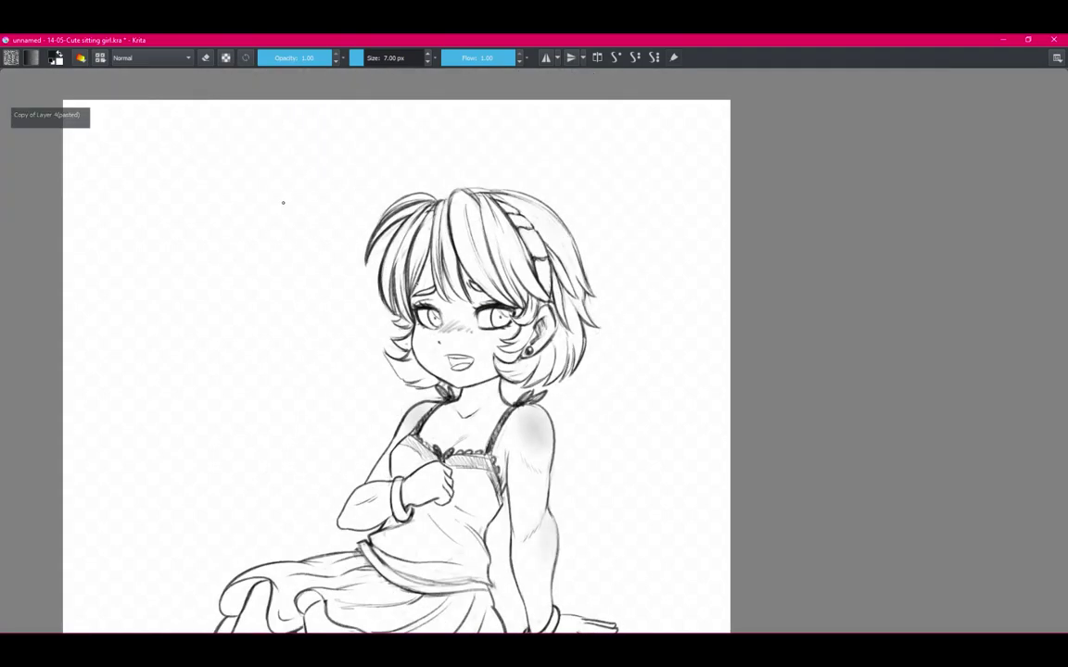
pyautogui.scroll(2, 426, 181)
pyautogui.press('e')
pyautogui.moveTo(436, 244); pyautogui.dragTo(370, 260)
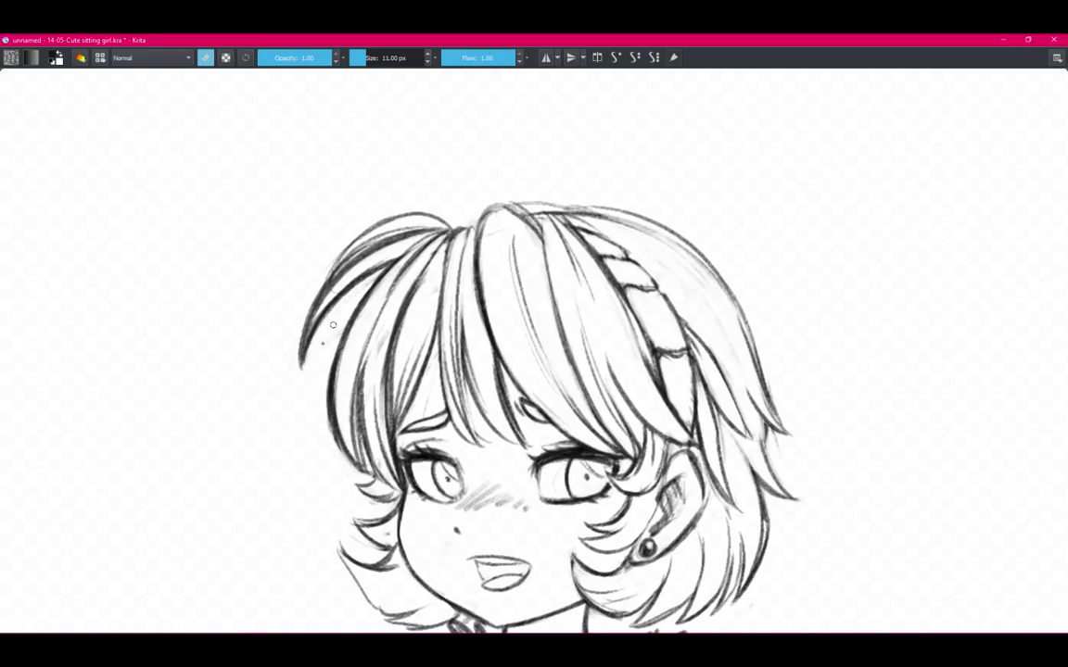
pyautogui.press('e')
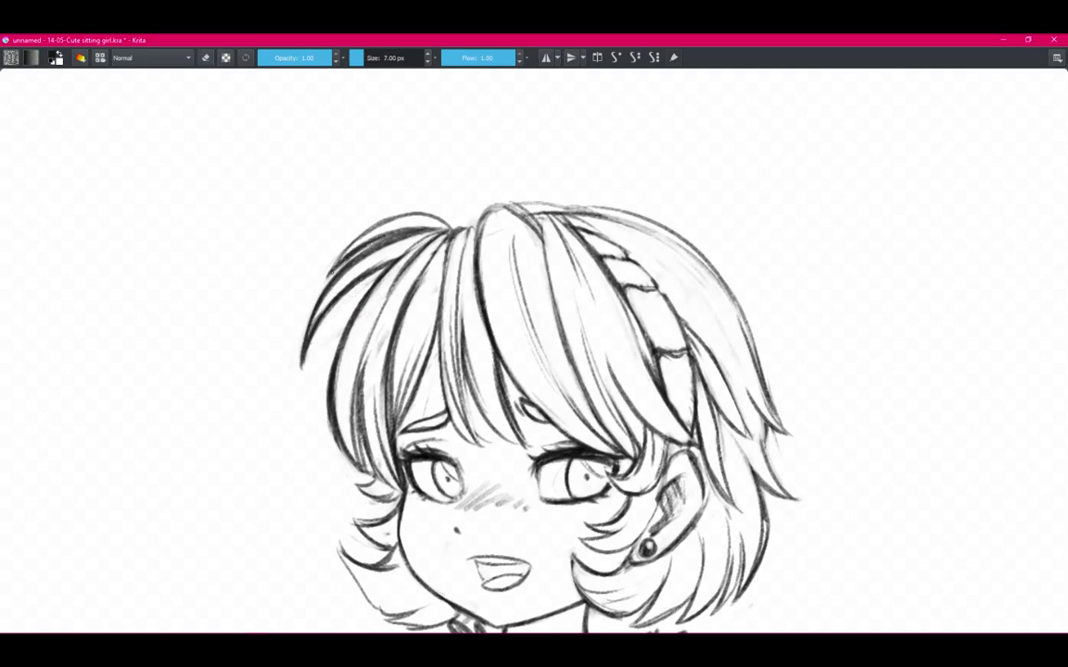
# Erase part of the rough shoulder bow with an enlarged eraser.
pyautogui.moveTo(346, 286); pyautogui.dragTo(412, 166)
pyautogui.press('e')
pyautogui.press('e')
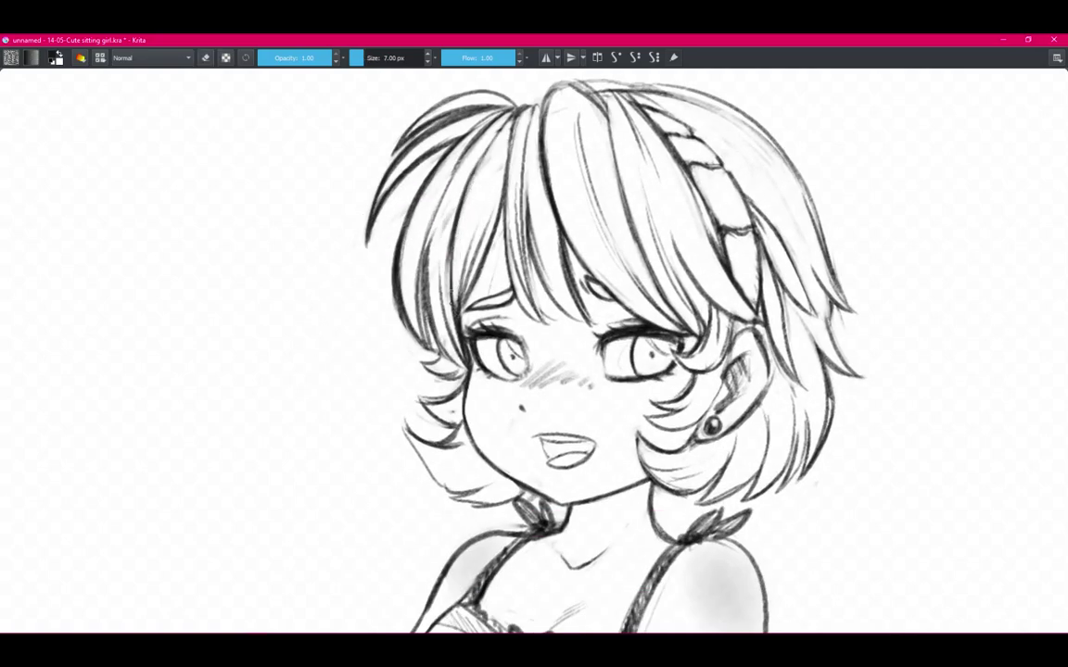
pyautogui.scroll(-5, 493, 207)
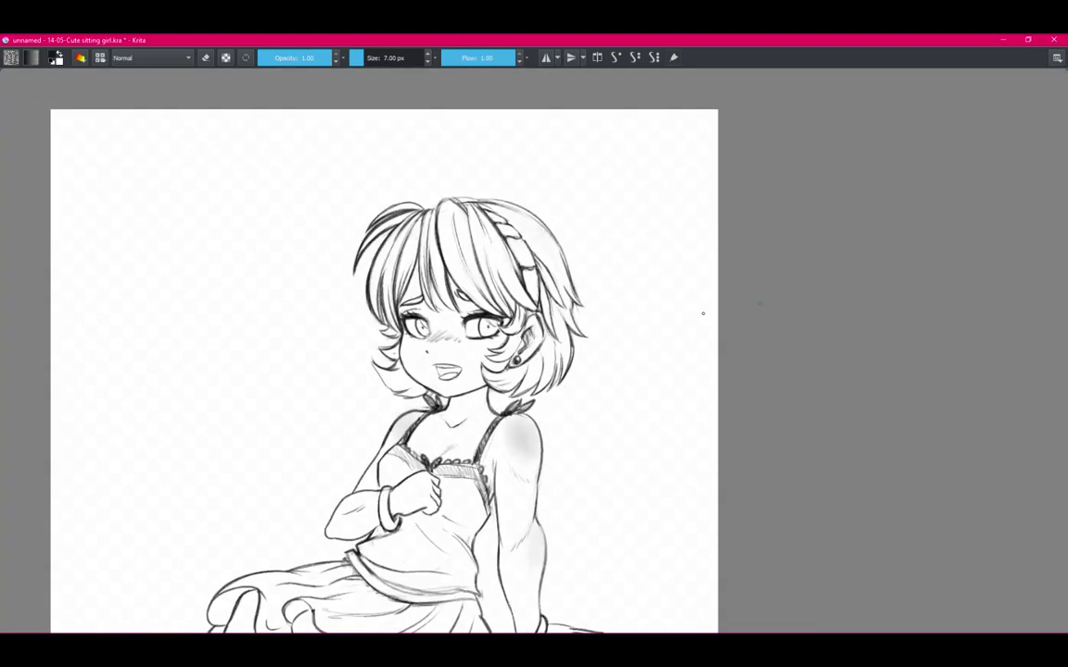
pyautogui.scroll(3, 528, 263)
pyautogui.moveTo(646, 397); pyautogui.dragTo(583, 316)
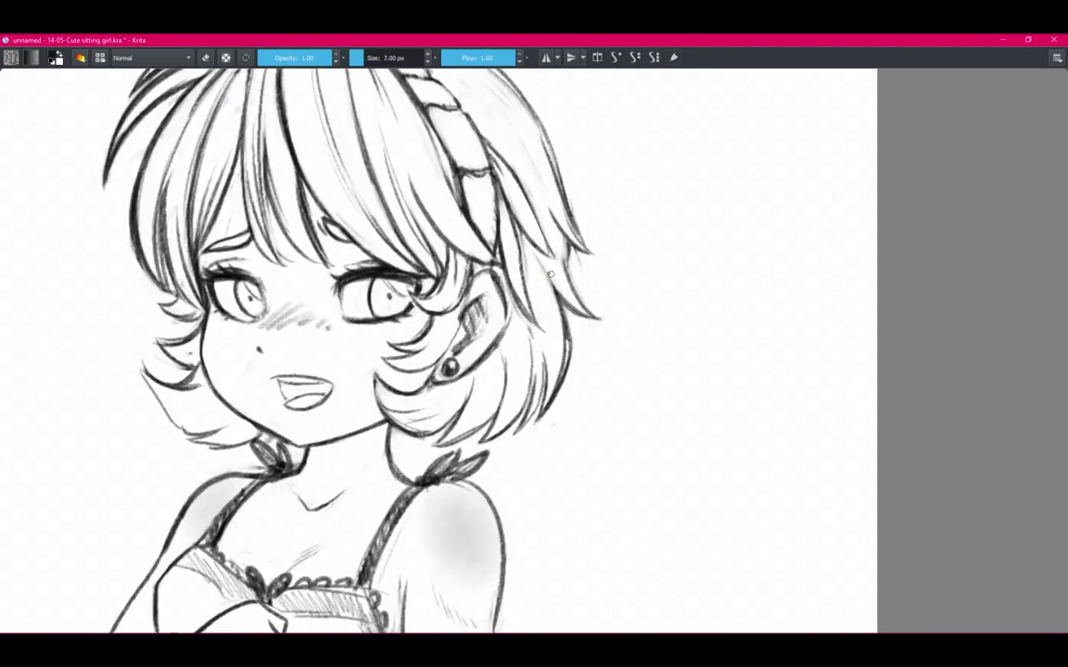
pyautogui.scroll(-3, 533, 352)
pyautogui.scroll(3, 568, 320)
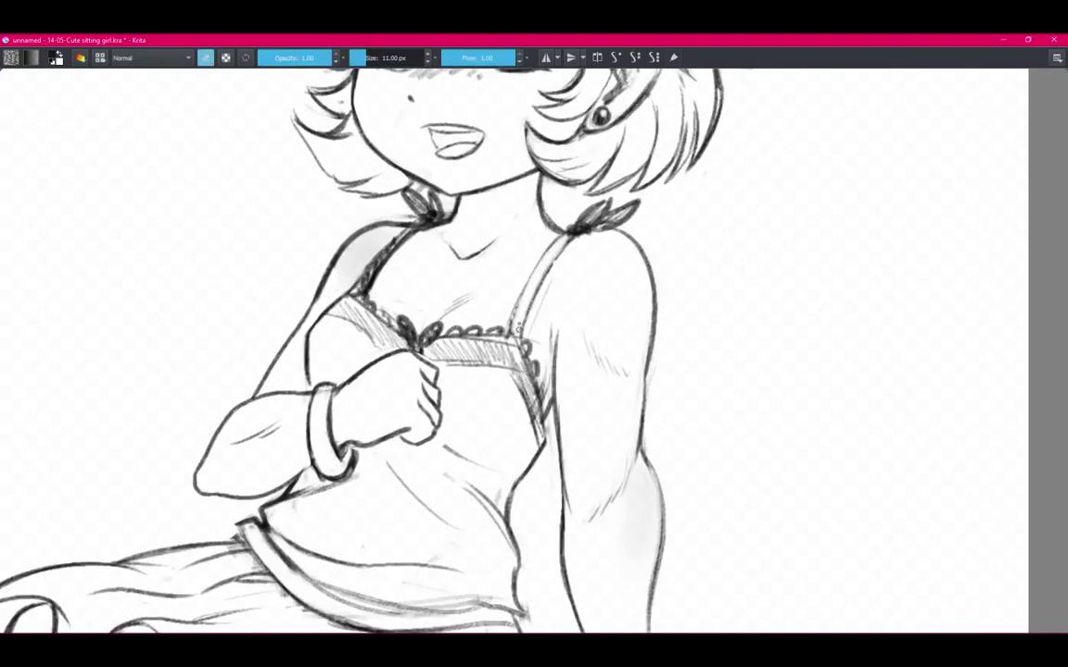
pyautogui.press('e')
pyautogui.press(']')
pyautogui.press(']')
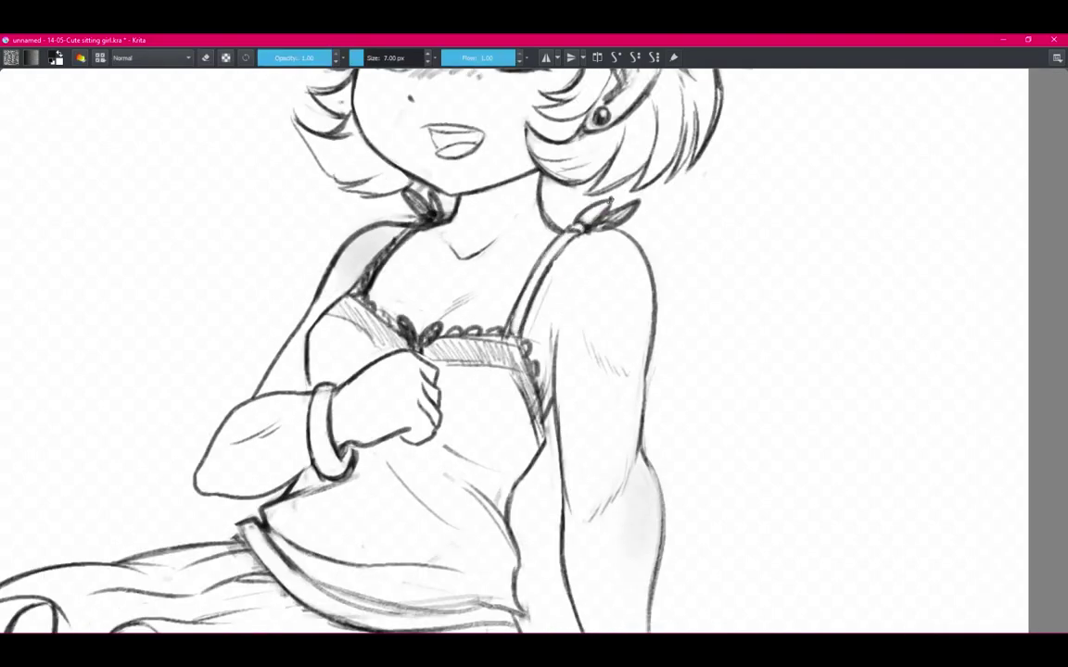
pyautogui.moveTo(584, 208); pyautogui.dragTo(618, 215)
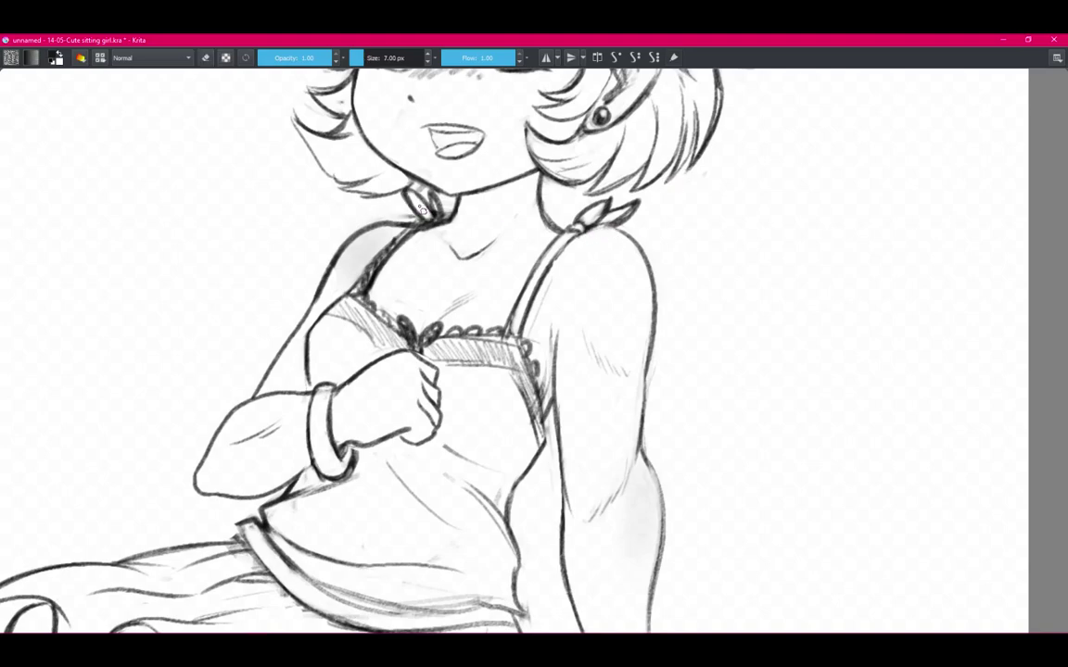
# Redraw the left shoulder strap tie cleanly and erase the leftover lines around it.
pyautogui.press('e')
pyautogui.moveTo(427, 219); pyautogui.dragTo(324, 260)
pyautogui.press('e')
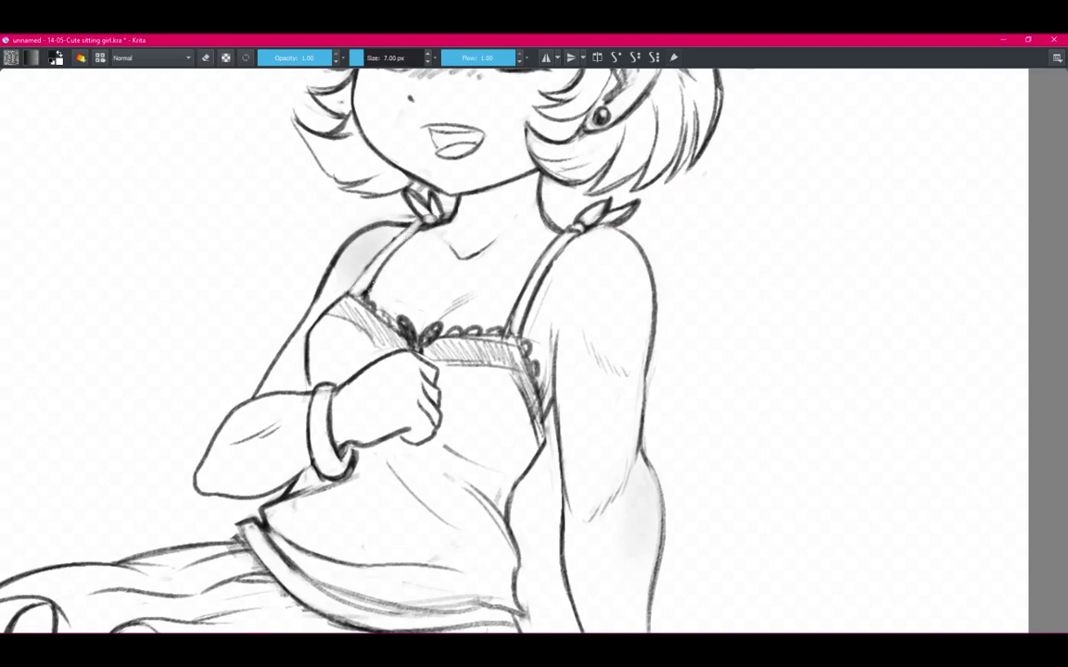
pyautogui.moveTo(408, 222); pyautogui.dragTo(339, 290)
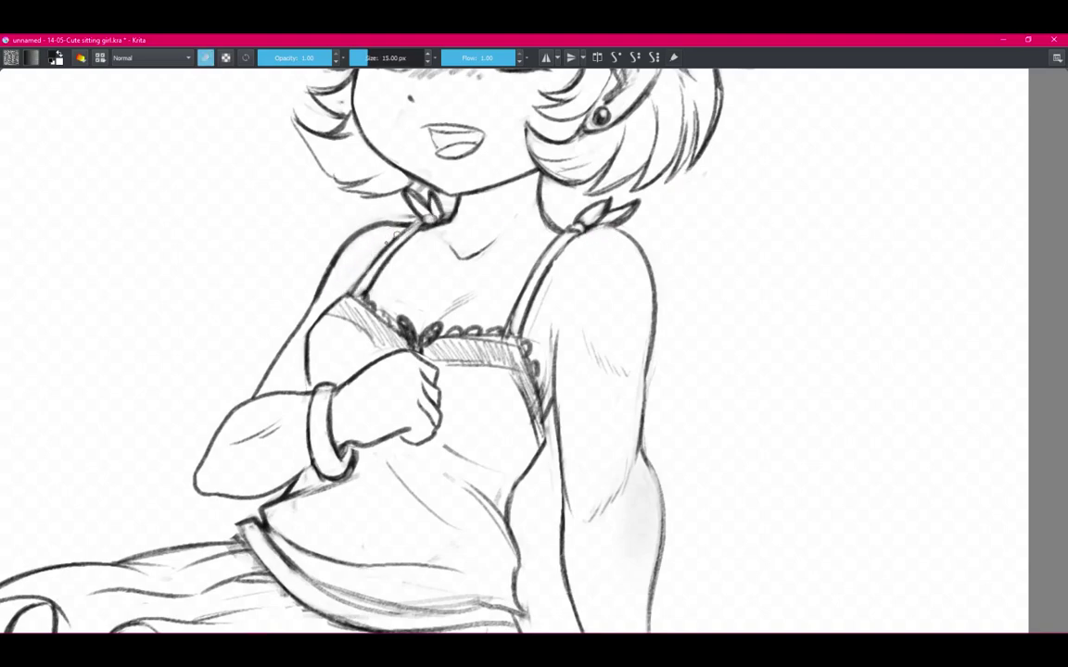
pyautogui.press('e')
pyautogui.press('2')
pyautogui.hotkey('ctrl', 'v')
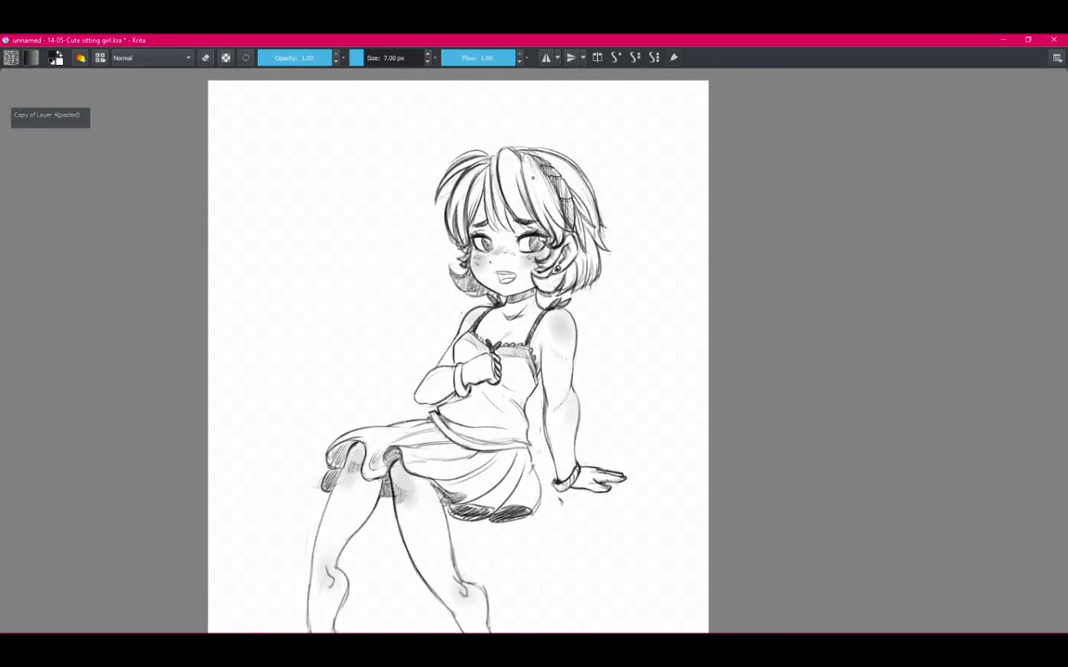
pyautogui.scroll(3, 505, 378)
# Replace the old lower fold strokes of the shorts with short new fold strokes.
pyautogui.scroll(2, 505, 378)
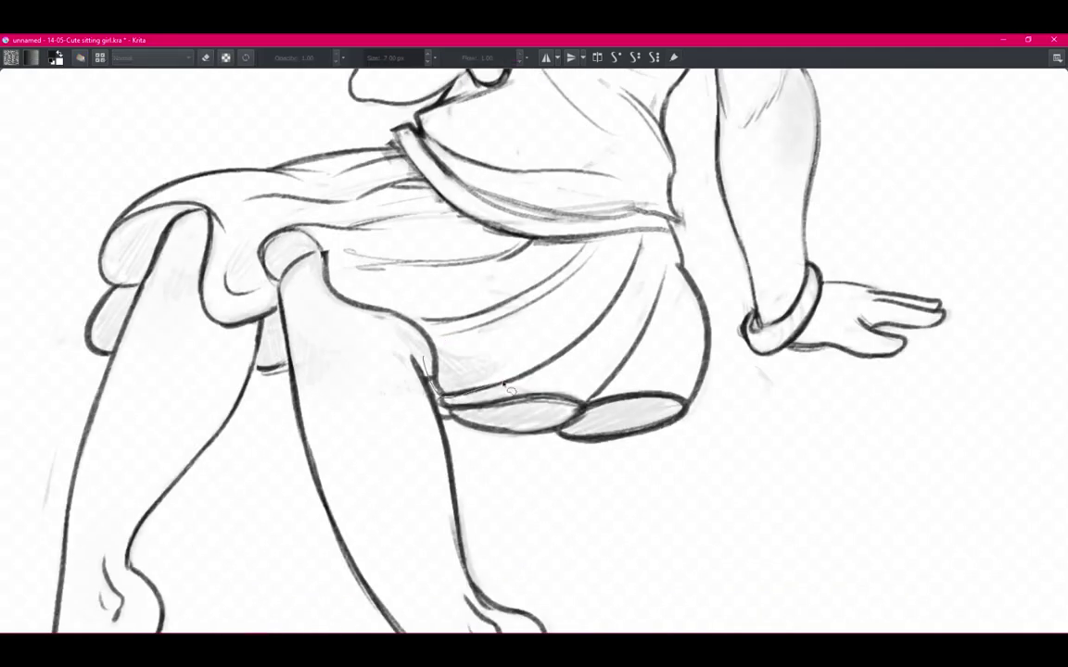
pyautogui.moveTo(414, 350); pyautogui.dragTo(486, 379)
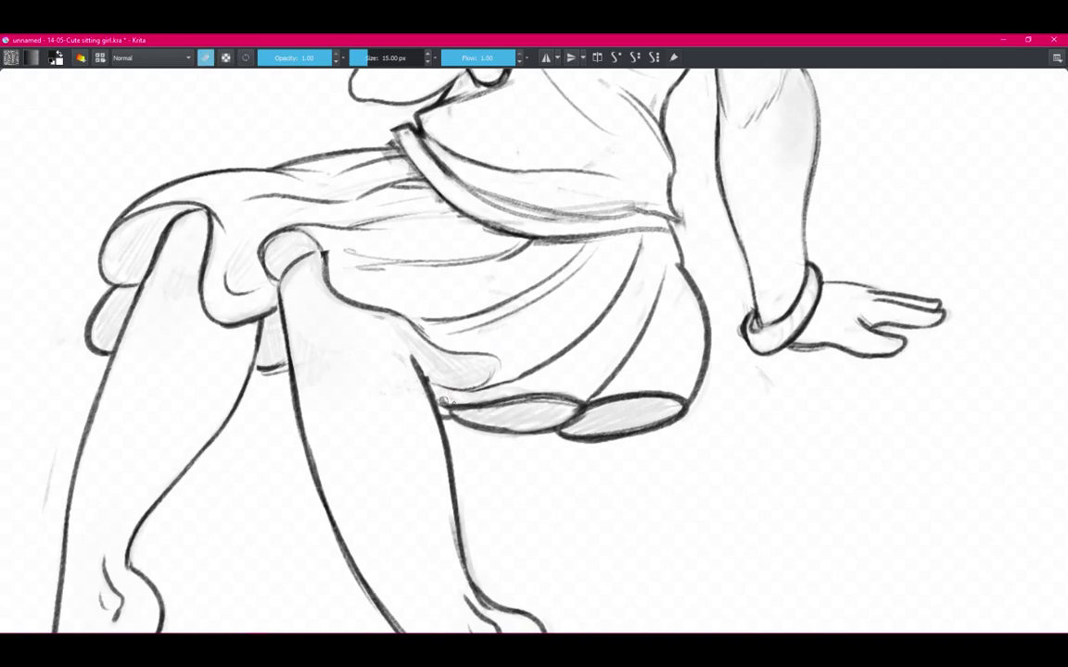
pyautogui.press('e')
pyautogui.press('1')
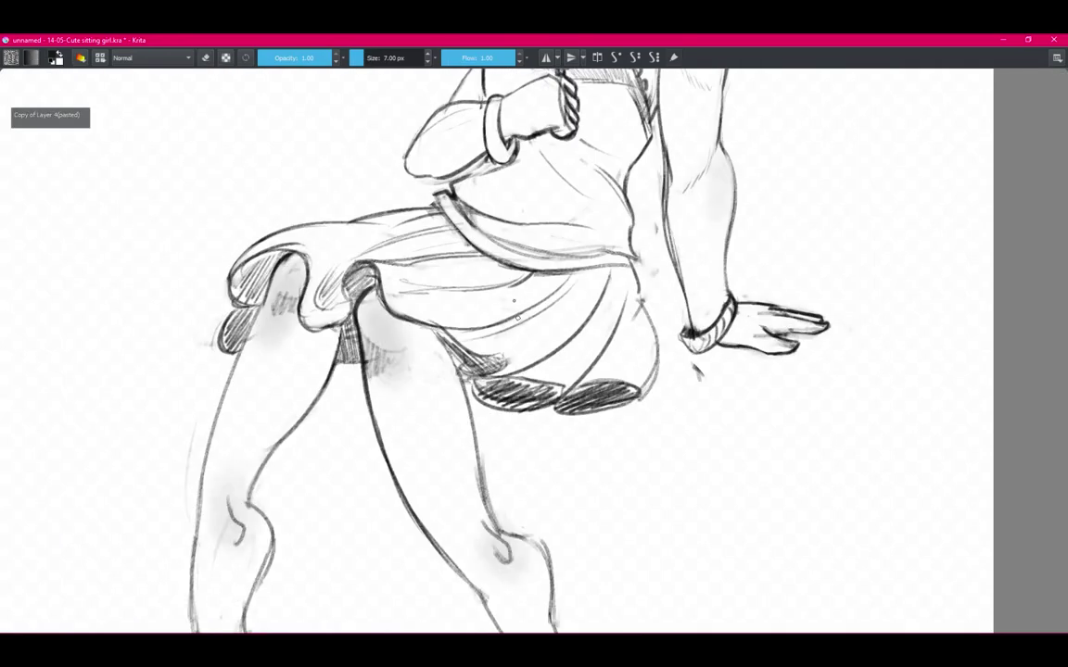
pyautogui.press('+')
pyautogui.press('e')
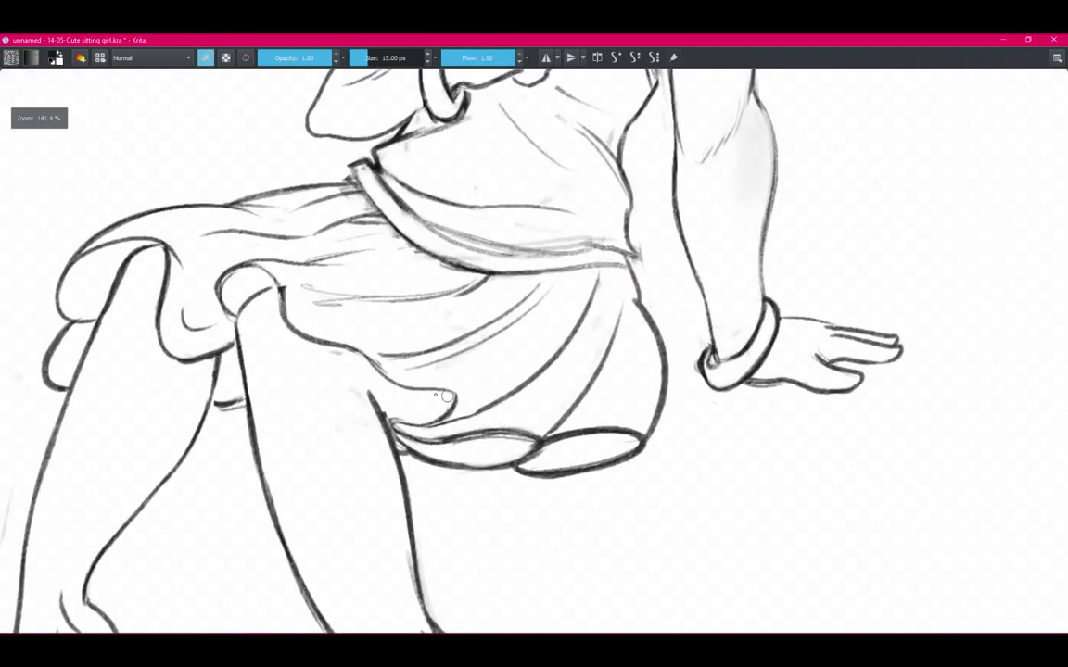
pyautogui.moveTo(454, 404); pyautogui.dragTo(389, 422)
pyautogui.press('e')
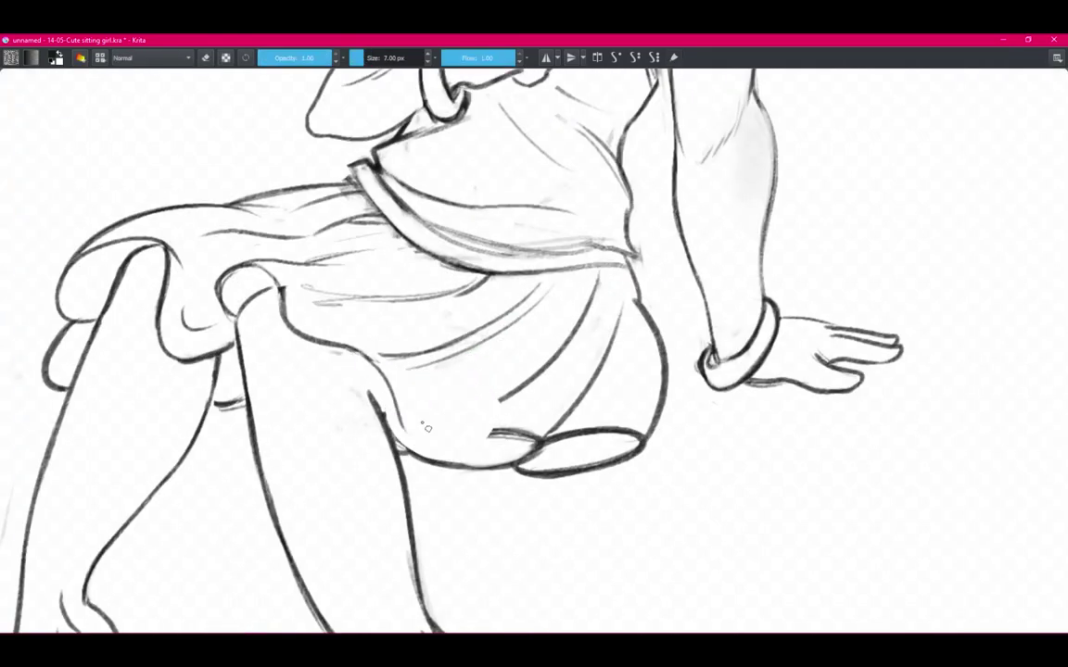
pyautogui.moveTo(488, 431); pyautogui.dragTo(533, 435)
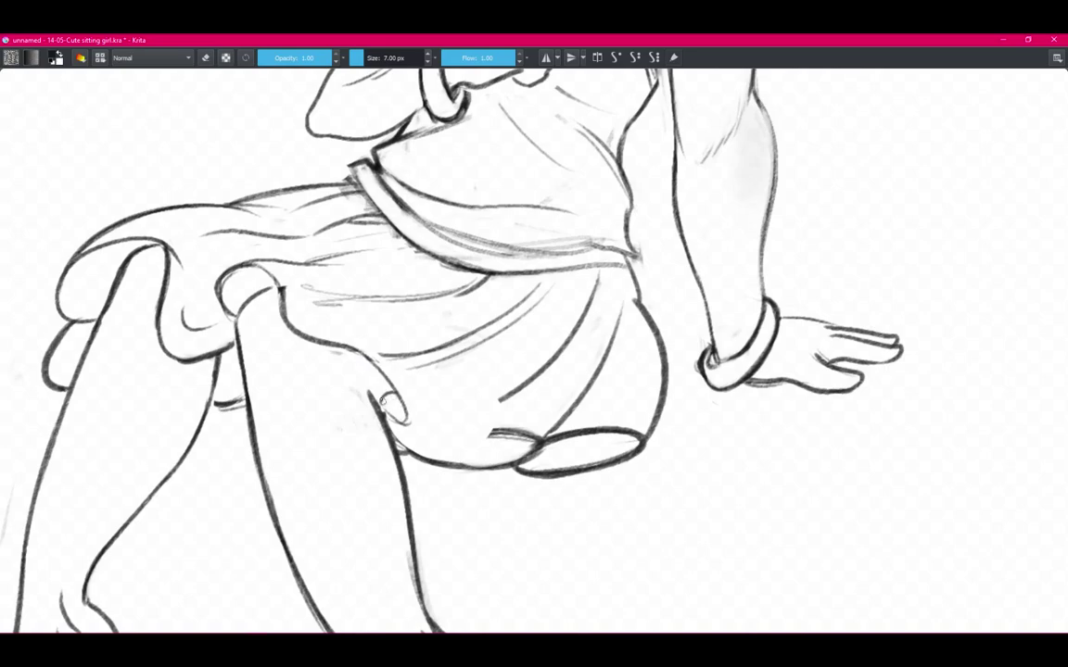
# Rotate the canvas, lasso-clear the rough lines below the thigh, and draw a new curved lobe.
pyautogui.press('-')
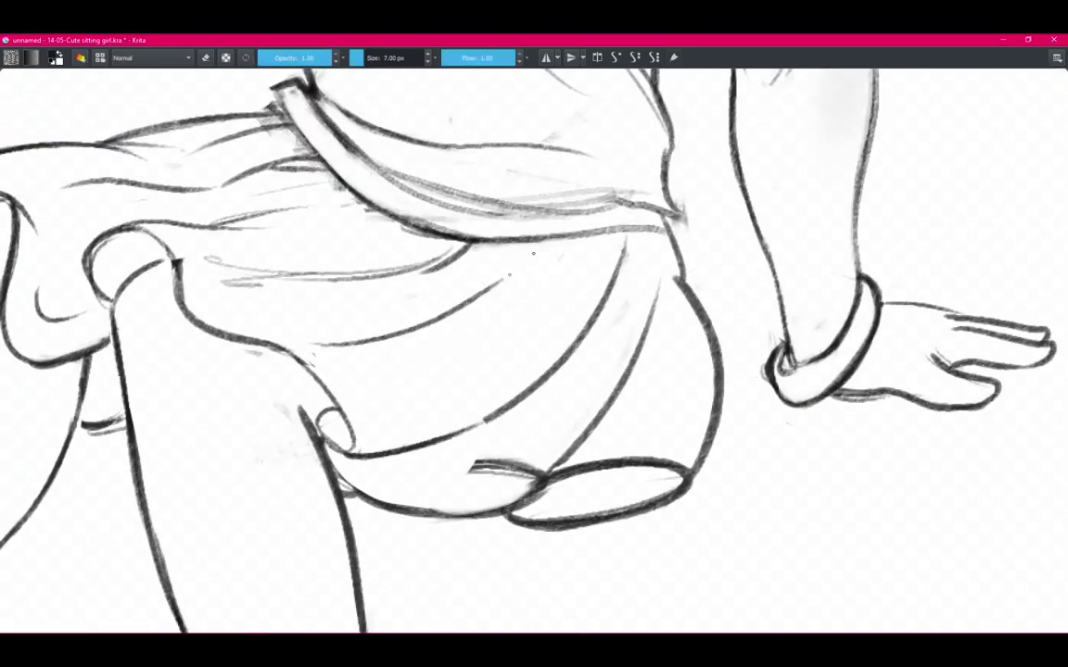
pyautogui.press('+')
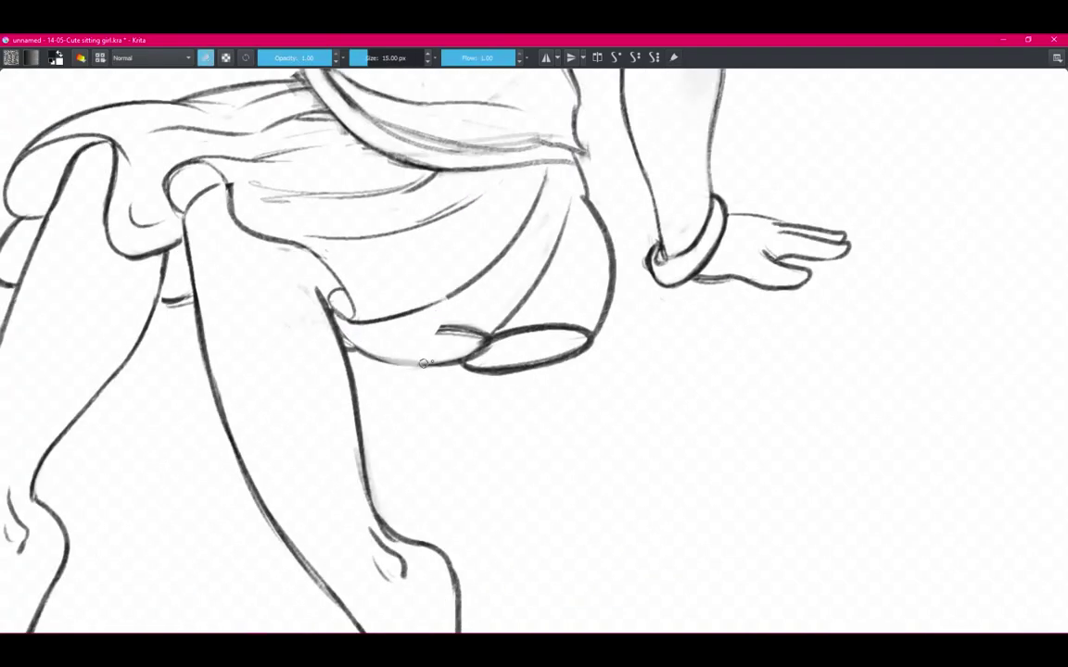
pyautogui.press('5')
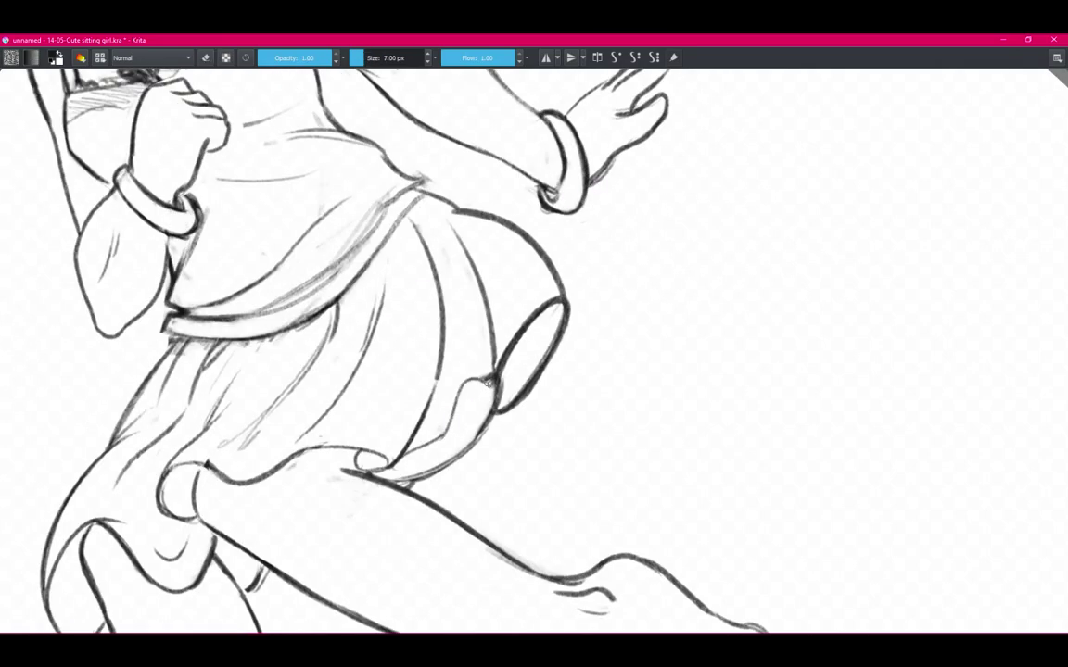
pyautogui.press('5')
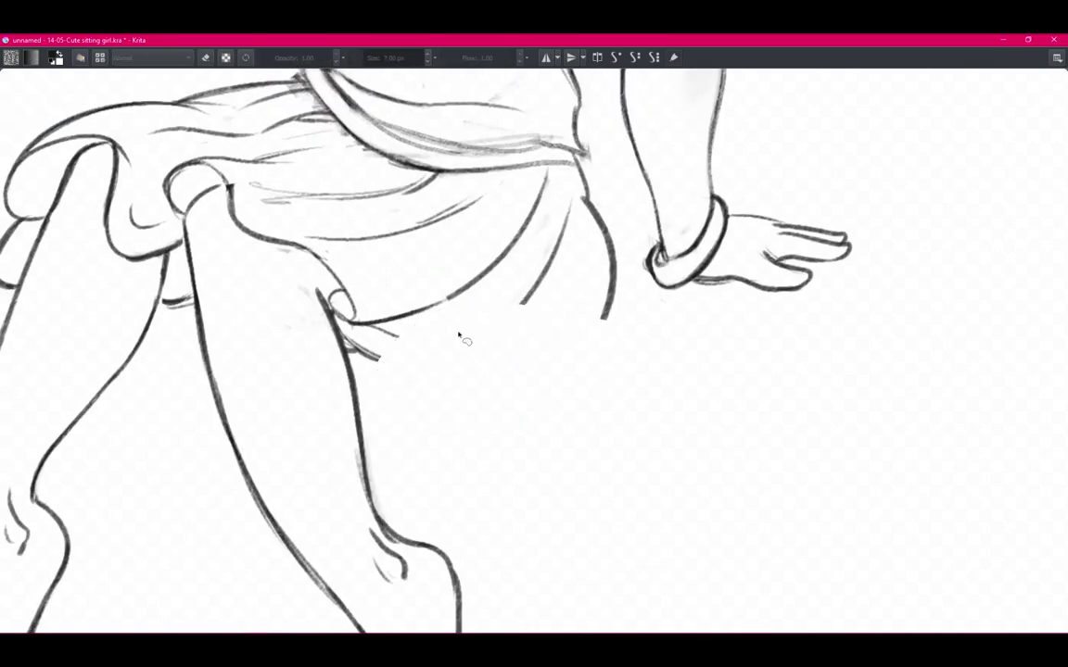
pyautogui.press('+')
pyautogui.moveTo(621, 367); pyautogui.dragTo(681, 370)
pyautogui.press('b')
pyautogui.moveTo(612, 357); pyautogui.dragTo(741, 371)
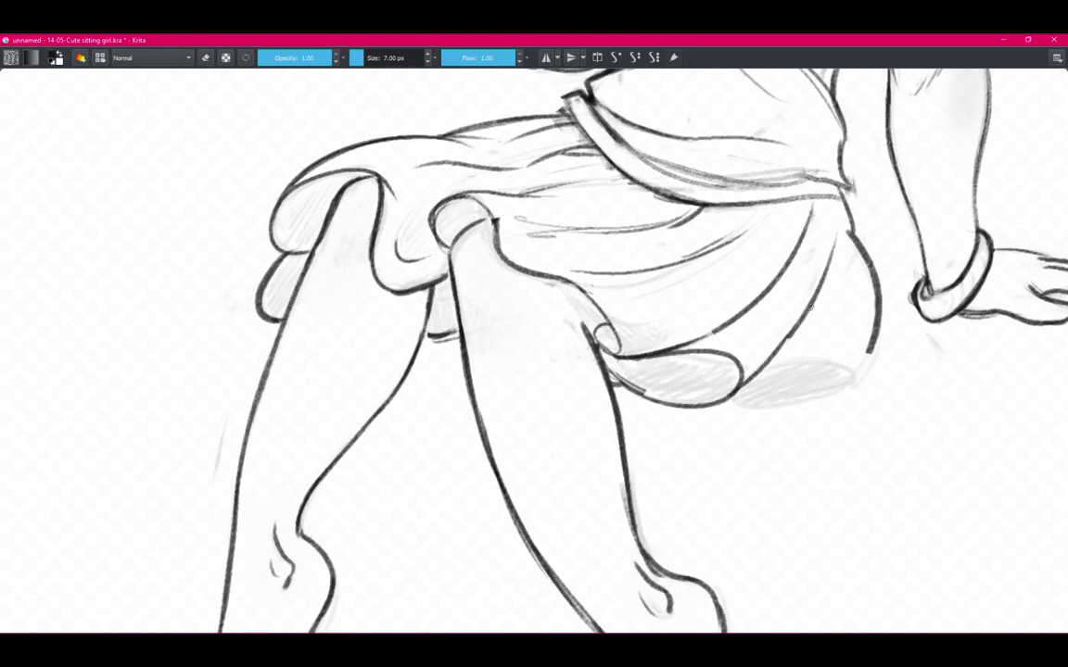
# Pan and zoom to bring the arm and hand into view.
pyautogui.moveTo(842, 378); pyautogui.dragTo(581, 416)
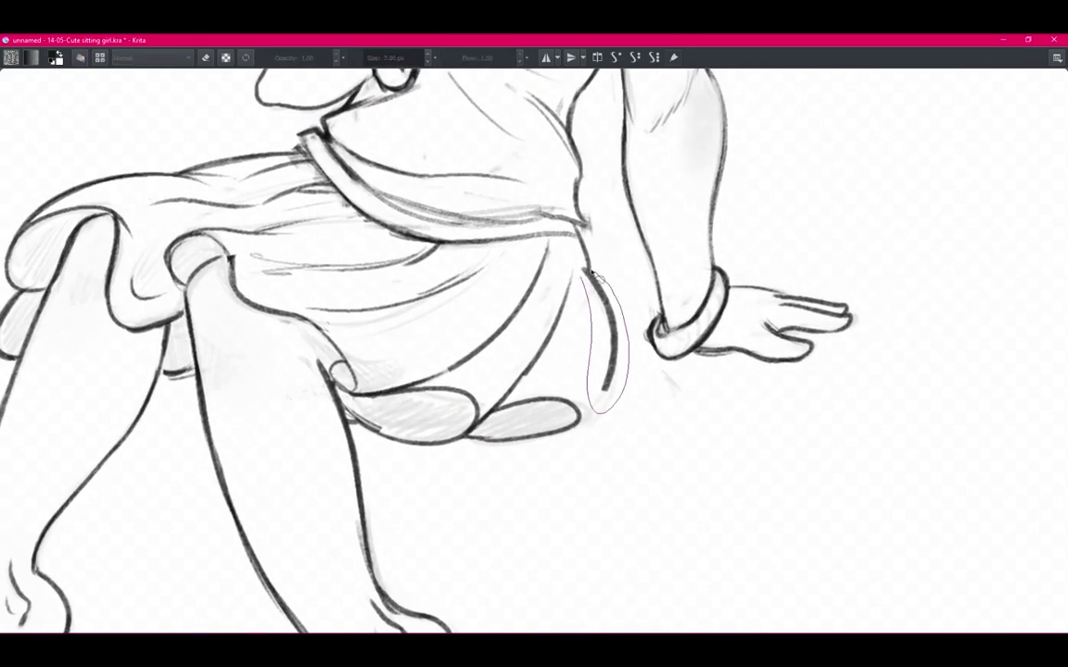
pyautogui.scroll(-5, 581, 416)
pyautogui.scroll(5, 707, 335)
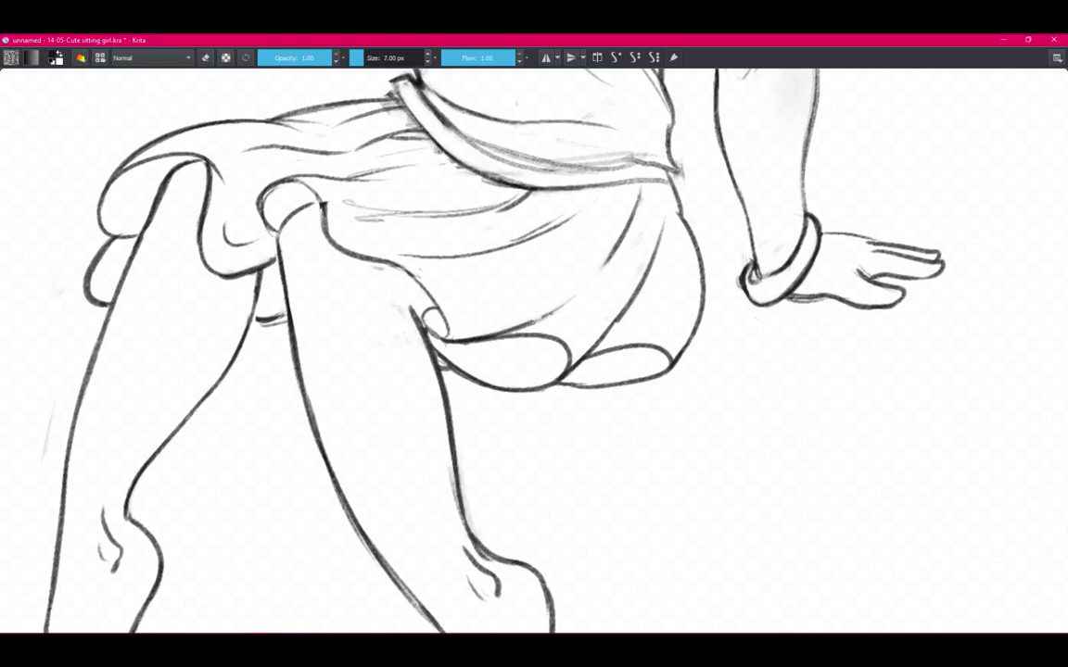
pyautogui.scroll(-4, 544, 317)
pyautogui.scroll(5, 685, 246)
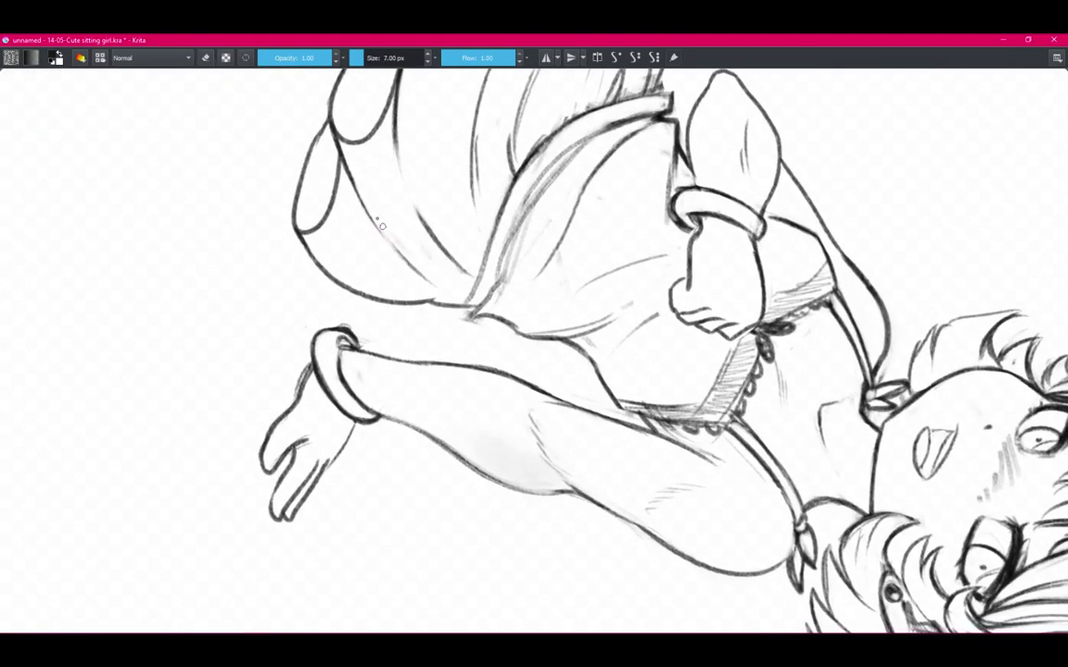
pyautogui.press('5')
pyautogui.scroll(-4, 443, 289)
pyautogui.scroll(4, 626, 312)
pyautogui.press('e')
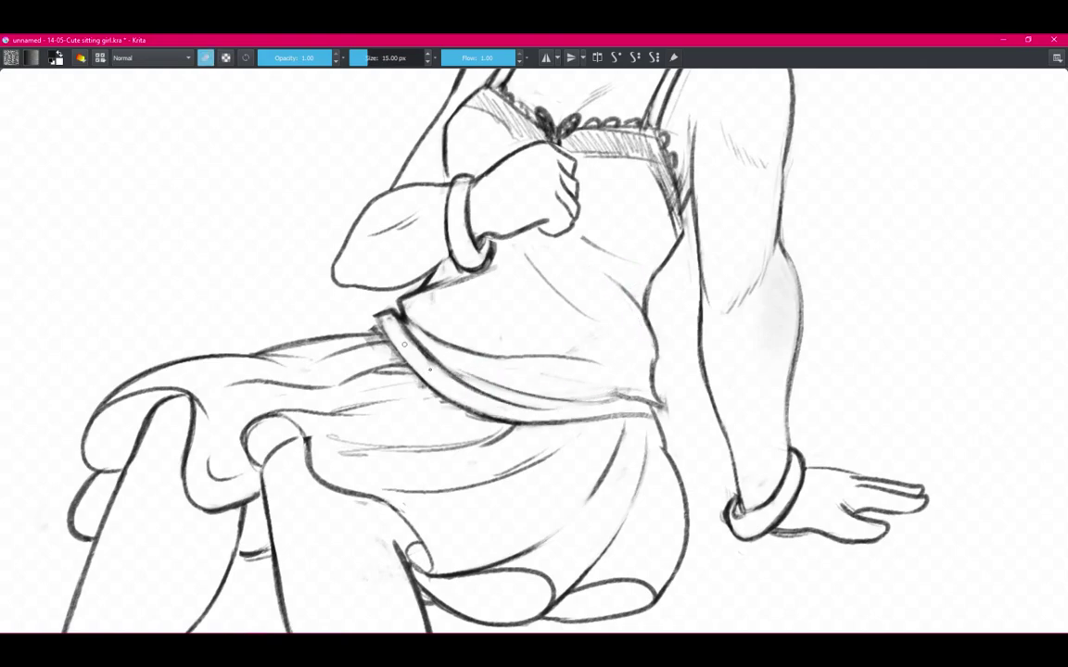
pyautogui.press('-')
pyautogui.press('-')
pyautogui.press('+')
pyautogui.press('+')
pyautogui.press('+')
pyautogui.scroll(1, 422, 236)
pyautogui.press('e')
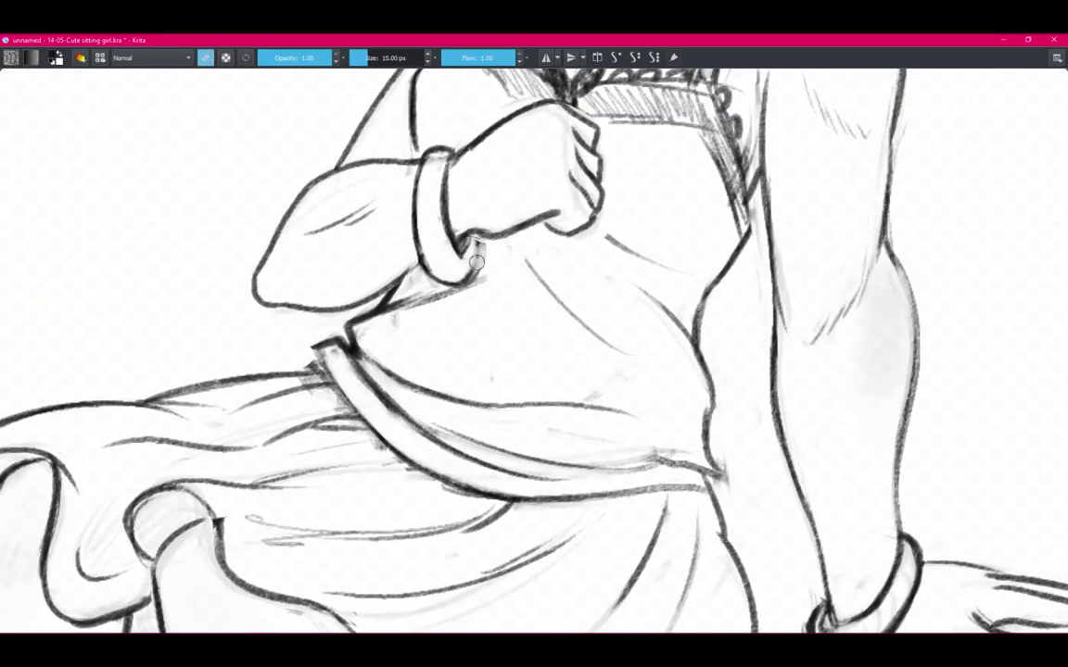
pyautogui.scroll(-3, 793, 281)
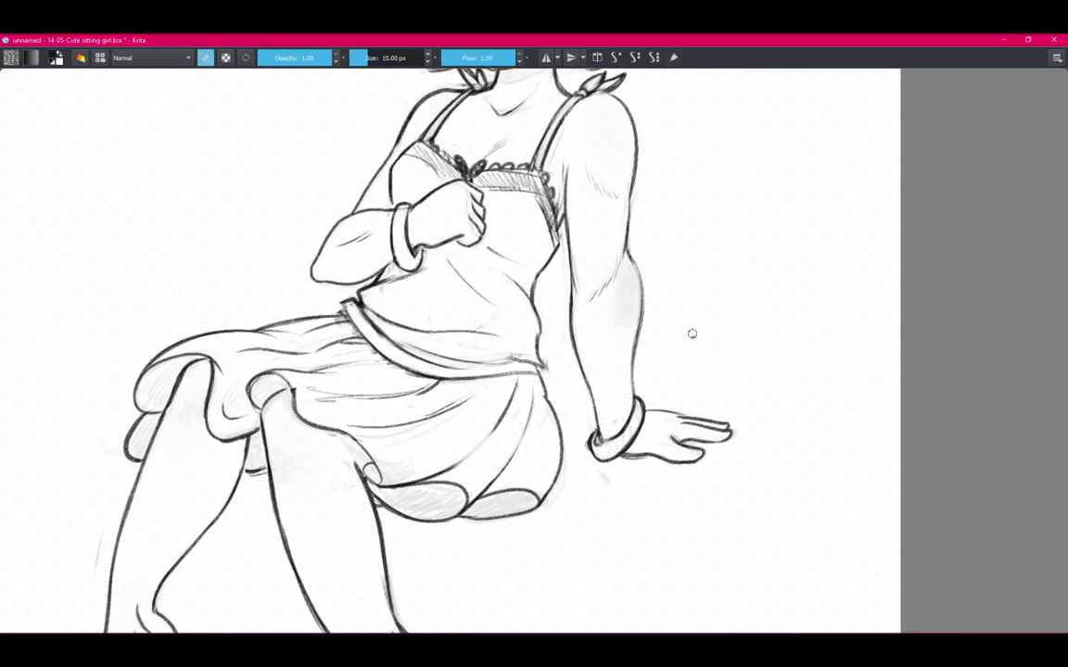
pyautogui.scroll(2, 660, 458)
pyautogui.press('e')
pyautogui.scroll(-3, 570, 459)
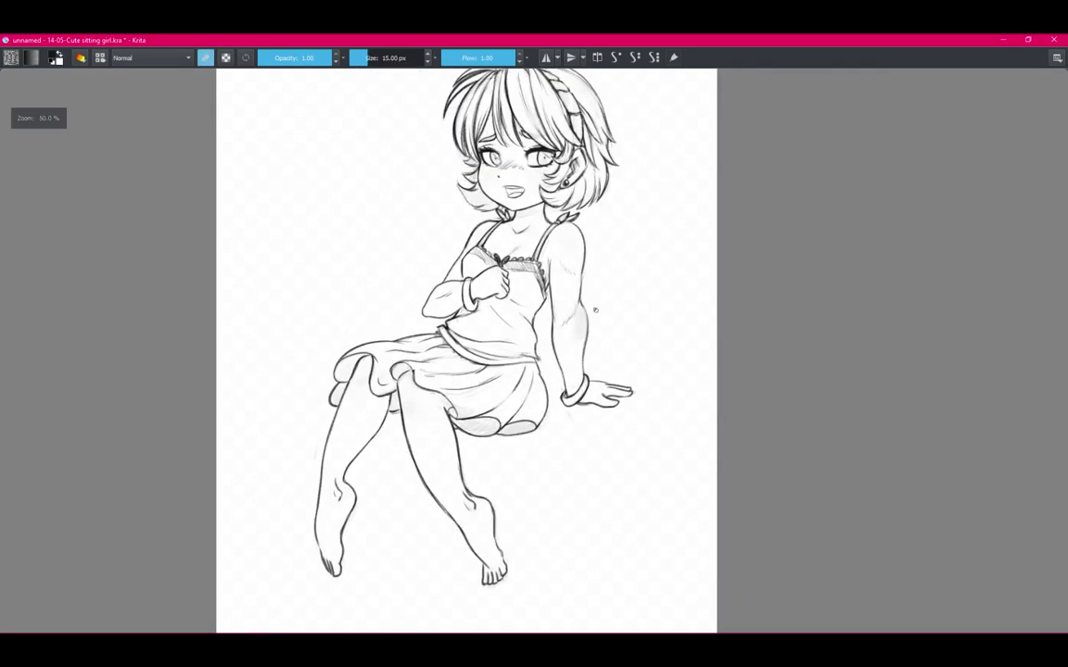
pyautogui.scroll(2, 376, 390)
pyautogui.press('e')
pyautogui.scroll(1, 107, 505)
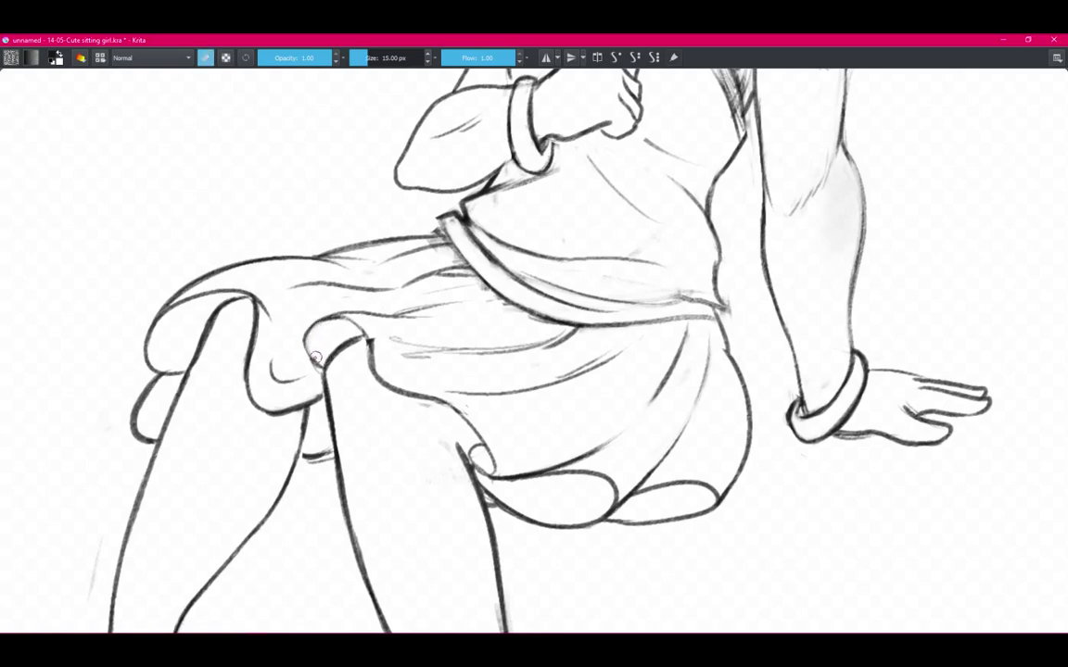
pyautogui.press('e')
pyautogui.scroll(-2, 321, 355)
pyautogui.scroll(2, 425, 315)
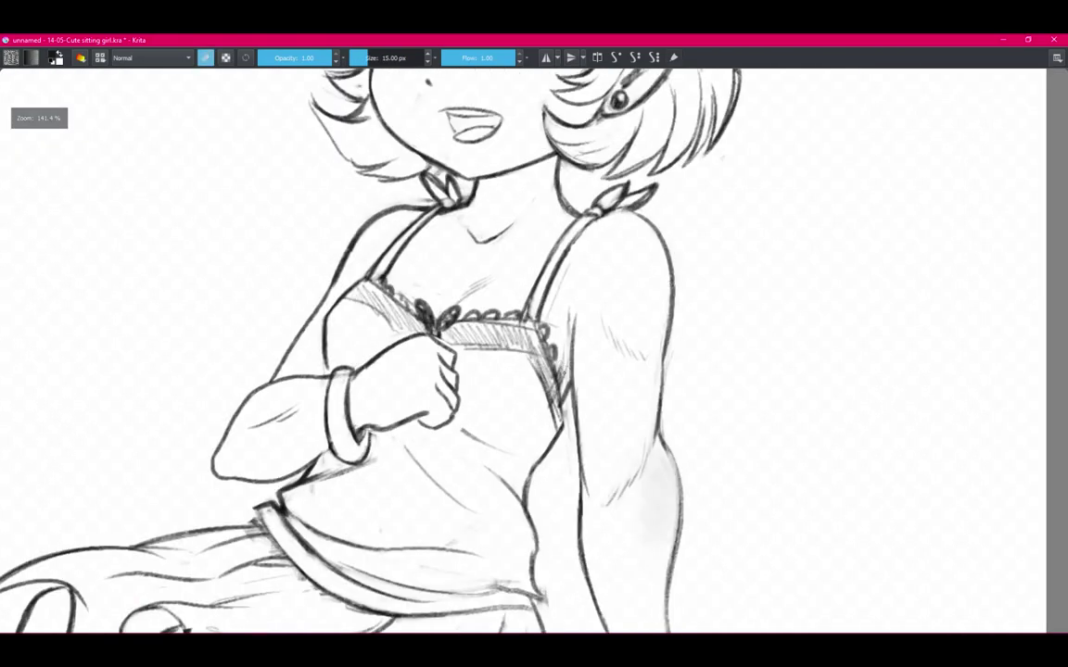
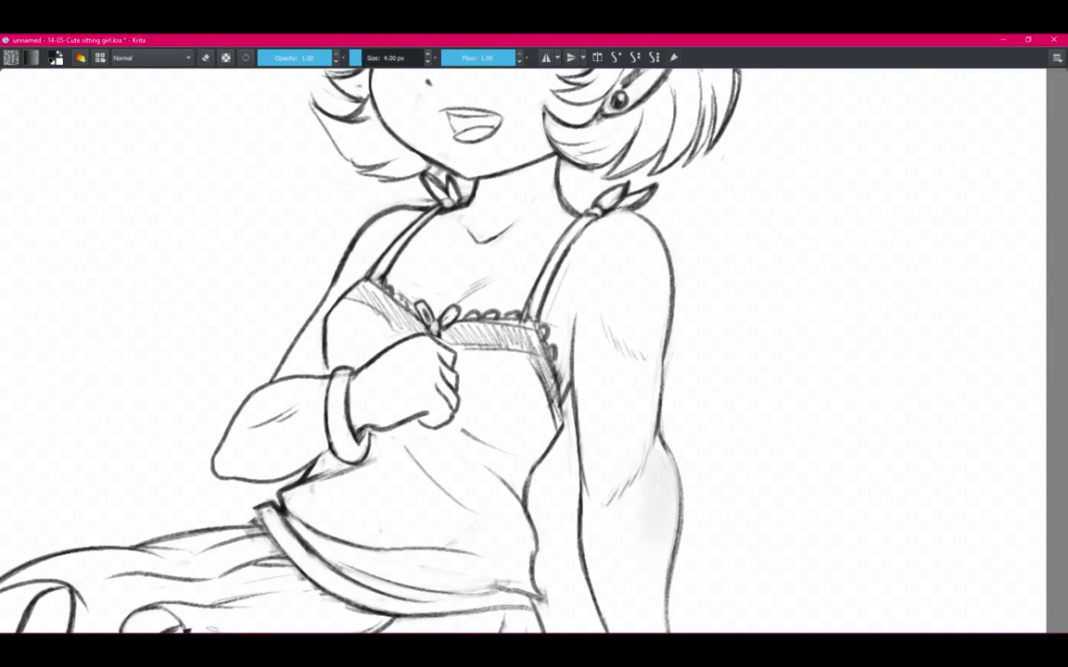
# Zoom and pan around the canvas to frame the whole seated figure.
pyautogui.scroll(-3, 534, 352)
pyautogui.scroll(3, 534, 353)
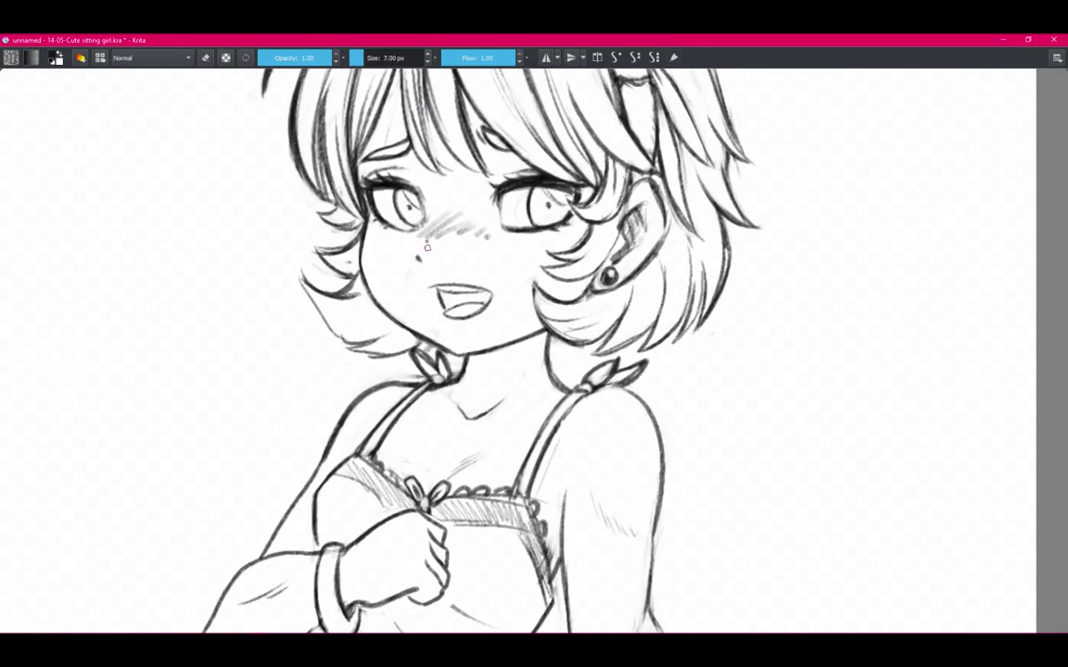
pyautogui.scroll(1, 524, 370)
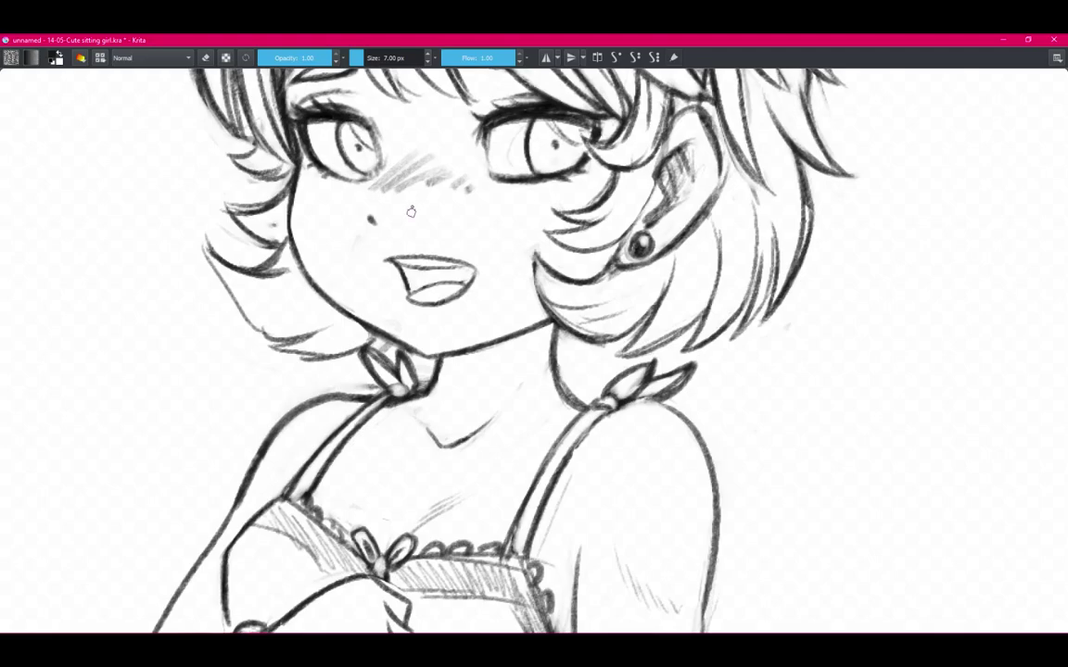
pyautogui.scroll(-3, 411, 212)
pyautogui.scroll(4, 411, 212)
pyautogui.scroll(-2, 739, 367)
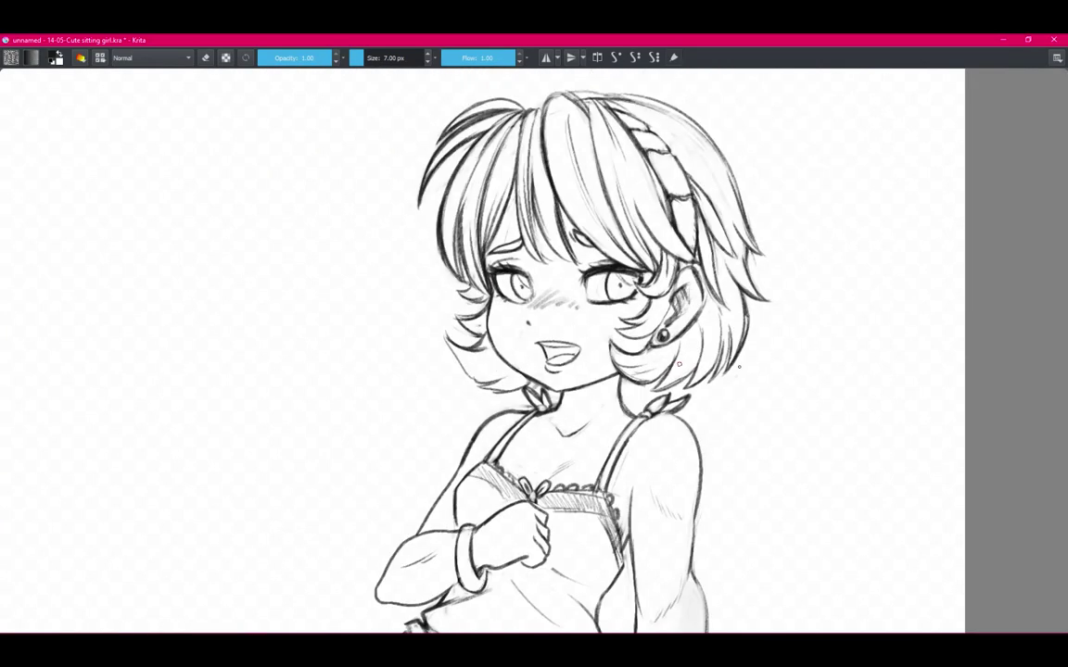
pyautogui.scroll(-1, 739, 367)
pyautogui.scroll(-1, 708, 341)
pyautogui.scroll(-1, 637, 278)
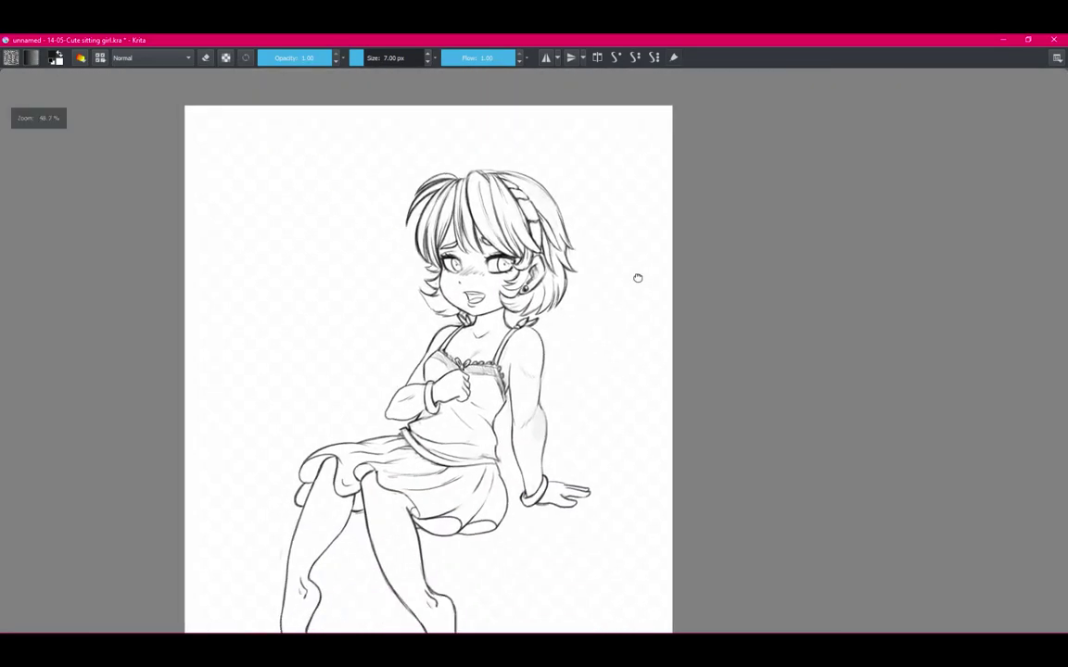
pyautogui.moveTo(638, 278); pyautogui.dragTo(627, 243)
# Toggle the shading layer, leaving it hidden to check the clean lineart.
pyautogui.press('pageup')
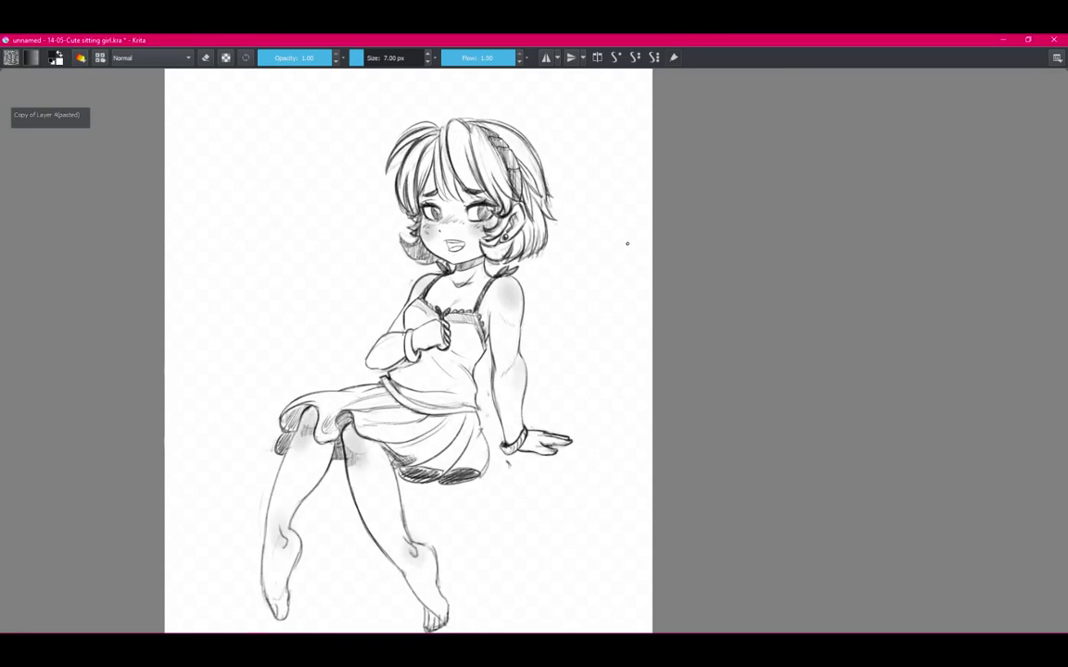
pyautogui.press('pagedown')
pyautogui.scroll(-1, 627, 244)
pyautogui.scroll(2, 556, 336)
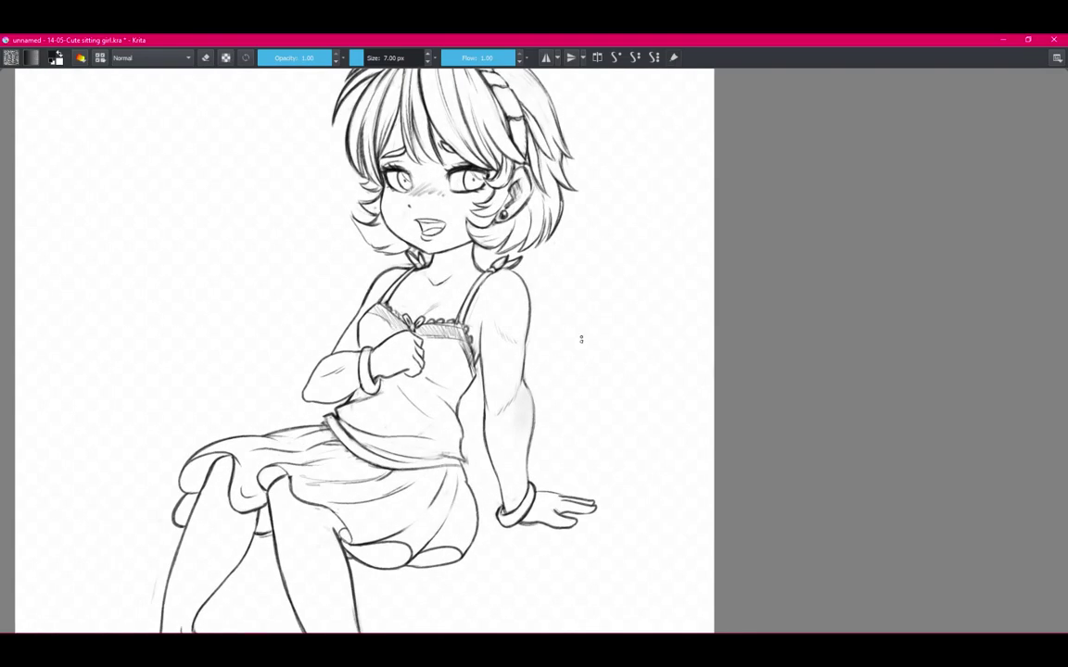
pyautogui.scroll(1, 573, 278)
pyautogui.scroll(-1, 573, 264)
# Restore the docks around the canvas and select the upper-arm shading area.
pyautogui.press('Tab')
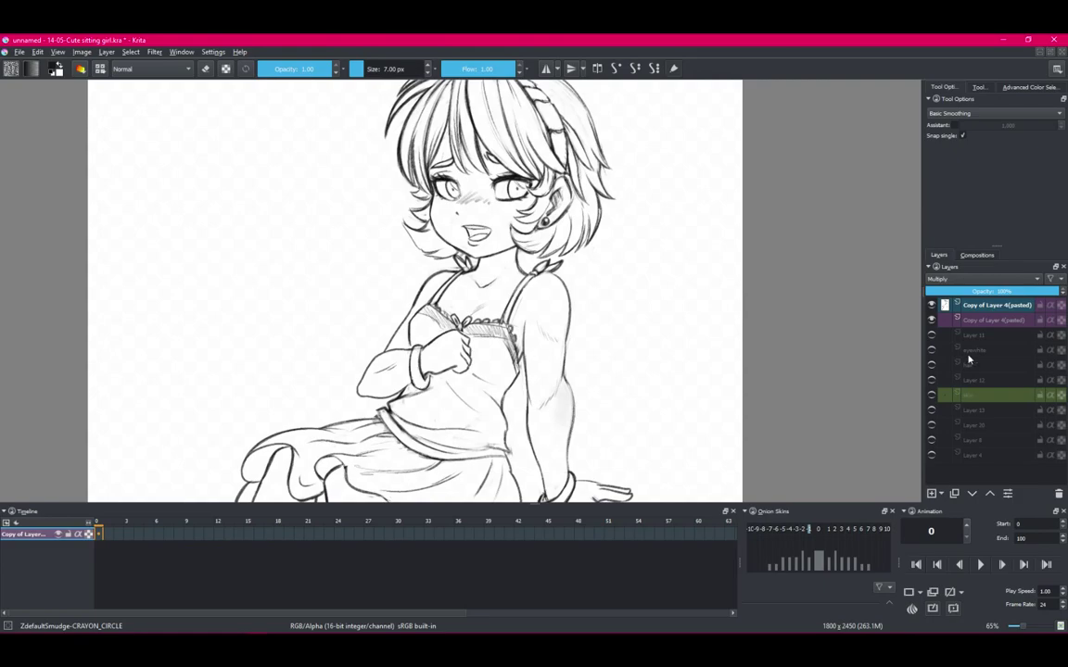
pyautogui.scroll(-3, 614, 250)
pyautogui.scroll(2, 557, 371)
pyautogui.moveTo(547, 273); pyautogui.dragTo(556, 378)
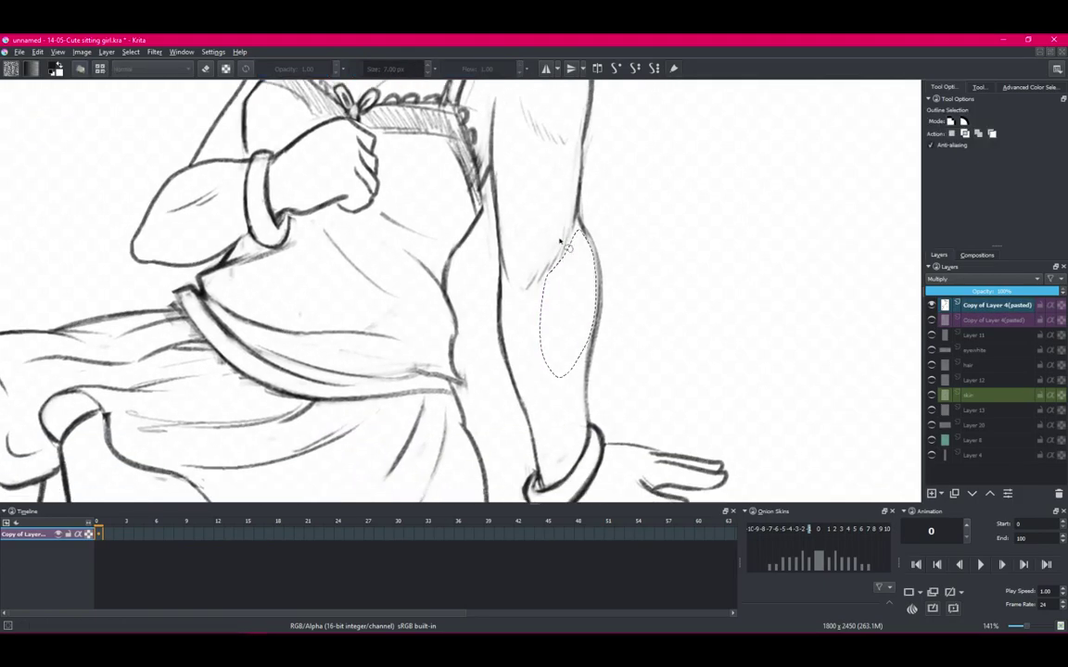
pyautogui.scroll(-3, 560, 238)
pyautogui.scroll(-1, 696, 322)
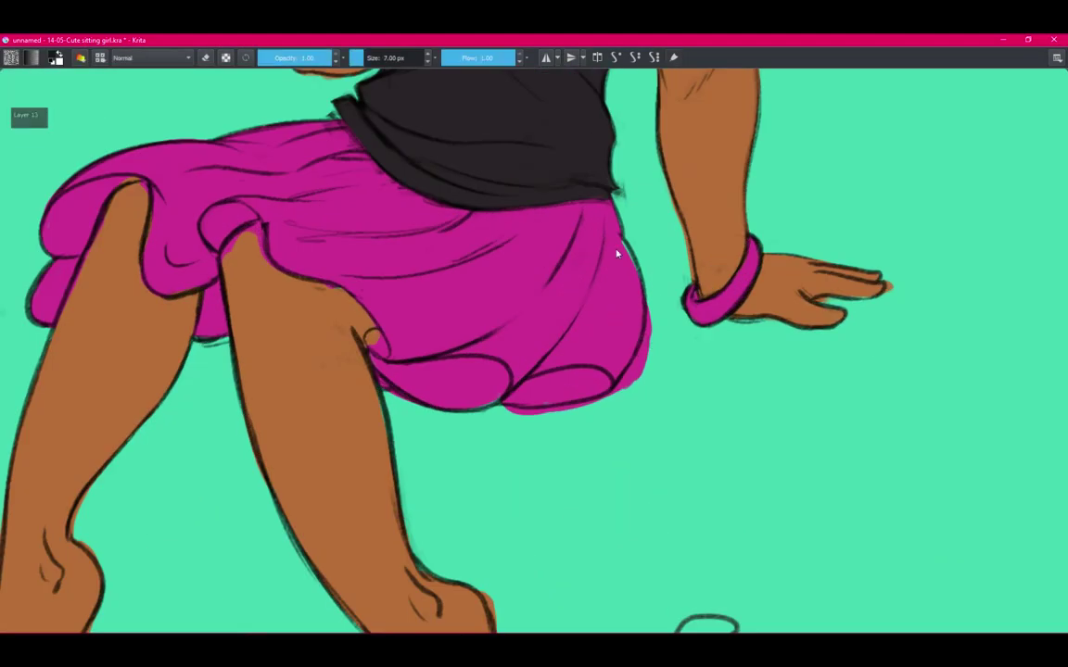
# In eraser mode, remove stray skin colour around the legs and feet.
pyautogui.press('e')
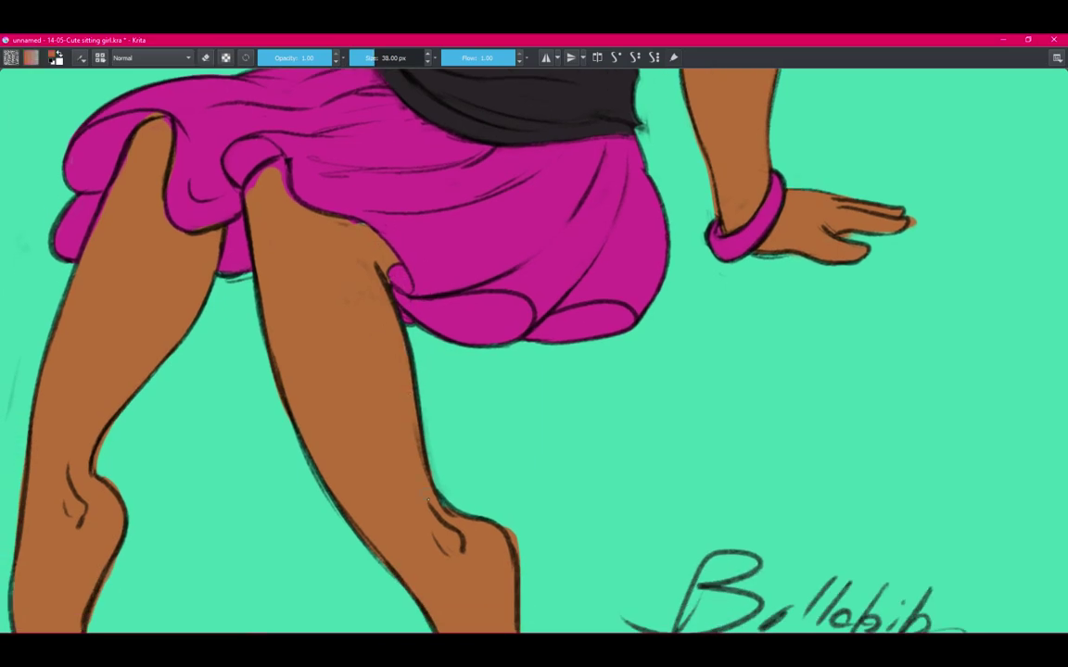
pyautogui.scroll(-3, 557, 524)
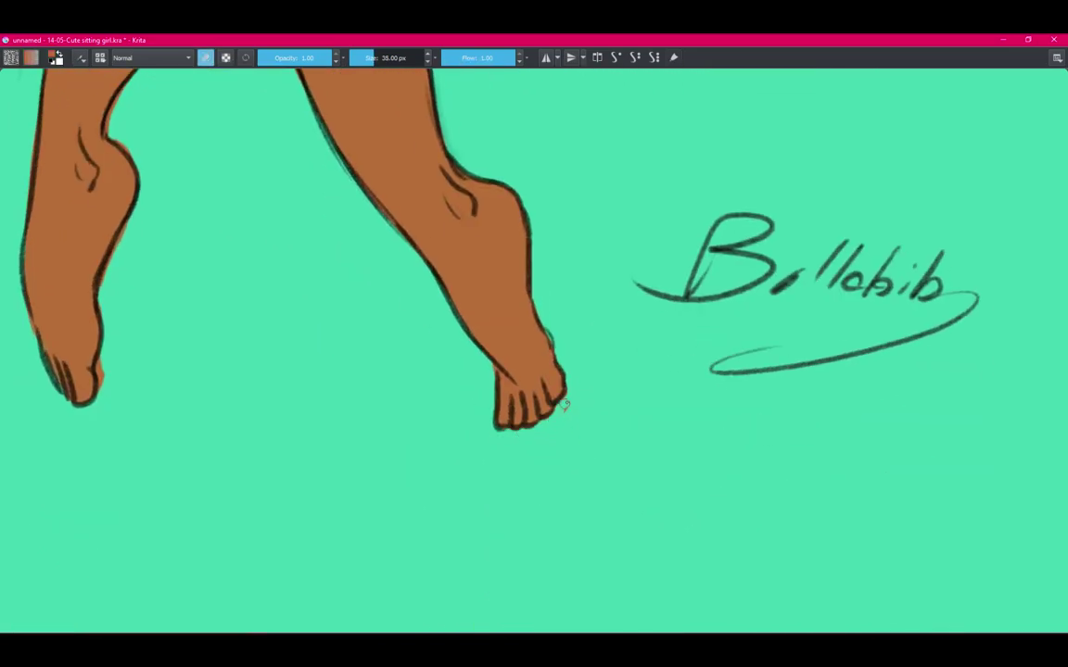
pyautogui.moveTo(103, 359); pyautogui.dragTo(275, 394)
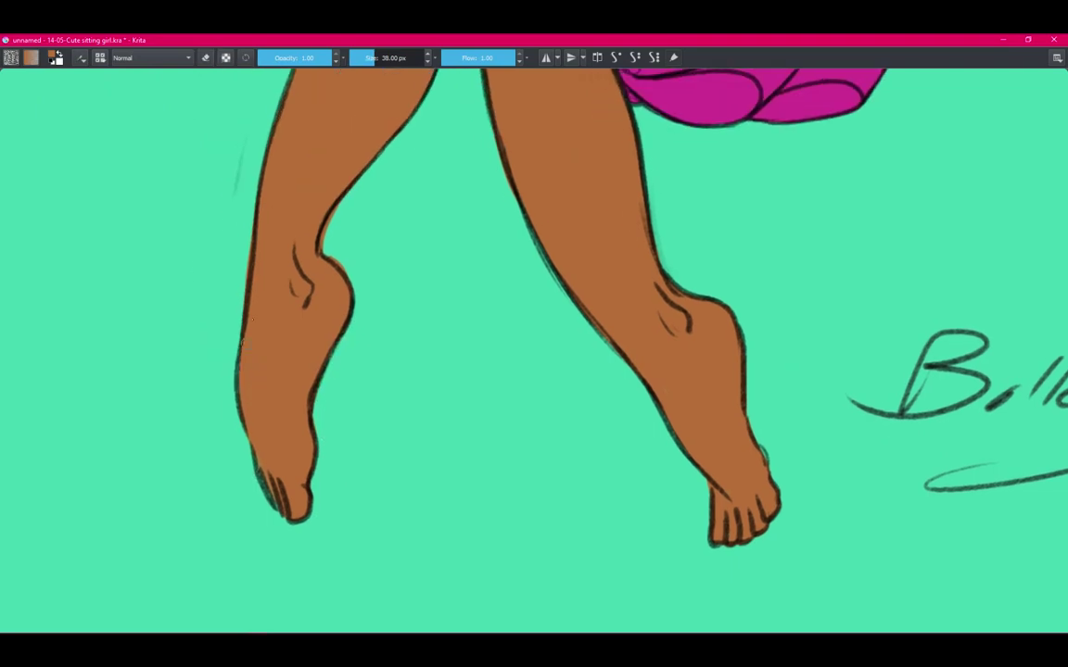
pyautogui.scroll(2, 324, 251)
pyautogui.scroll(1, 470, 403)
pyautogui.scroll(2, 521, 269)
# Switch back to painting and brush the signature beside the feet.
pyautogui.press('e')
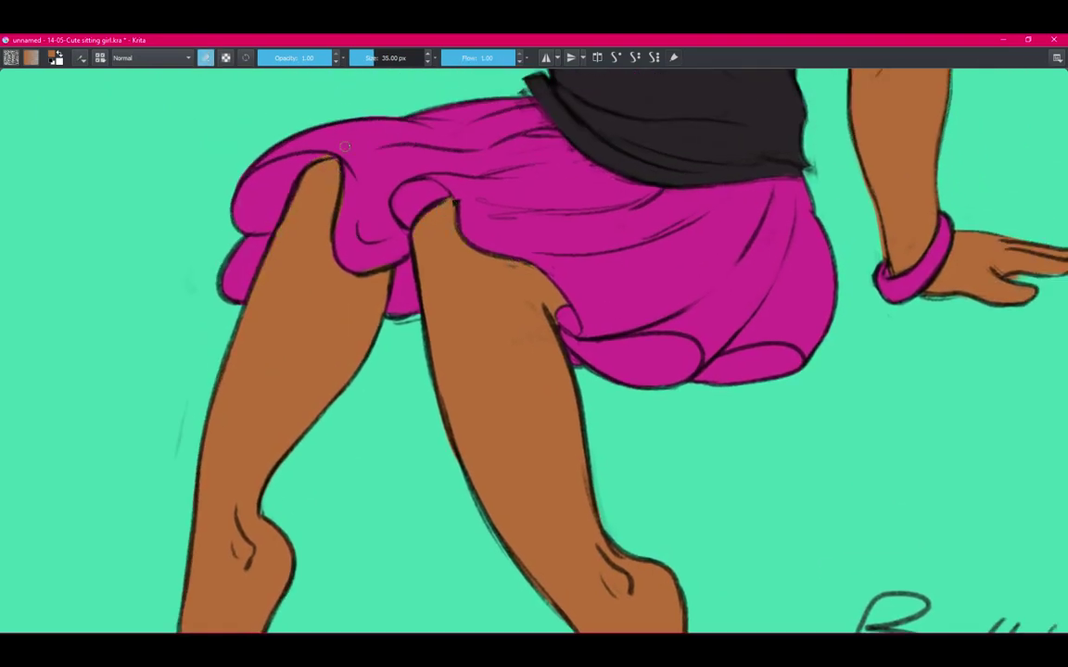
pyautogui.scroll(-3, 809, 314)
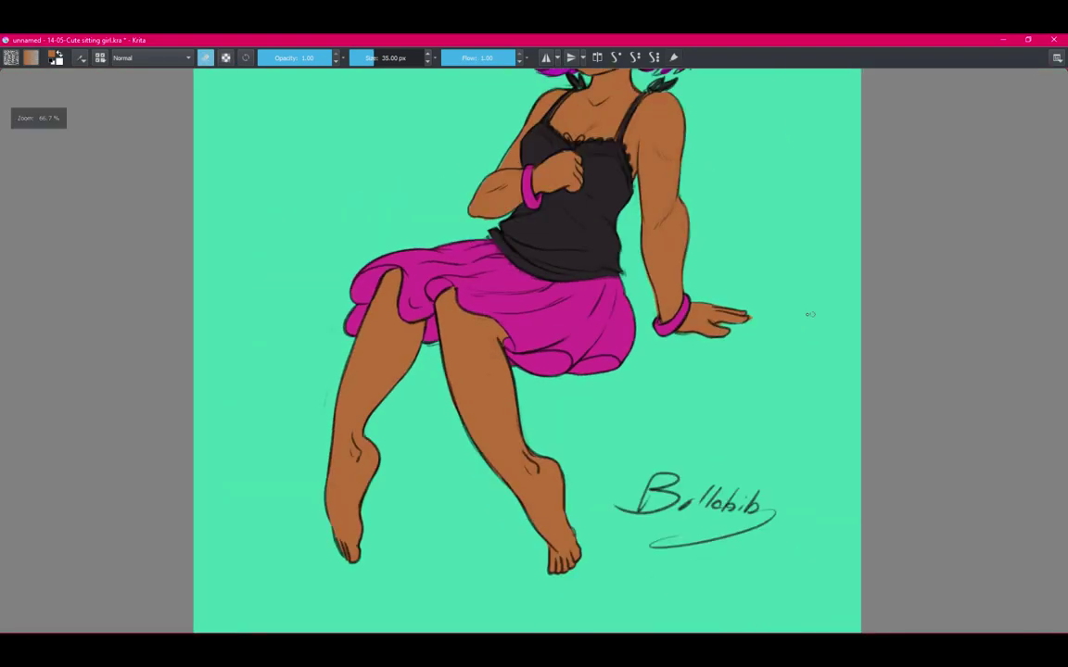
pyautogui.scroll(2, 809, 315)
pyautogui.scroll(1, 556, 259)
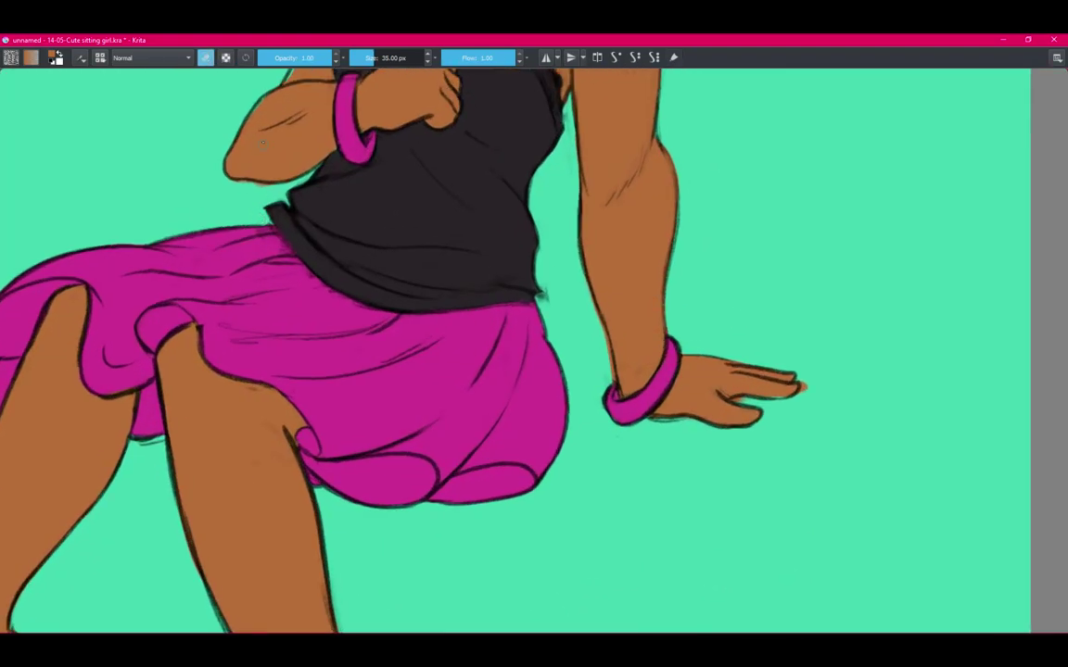
pyautogui.scroll(-3, 262, 141)
pyautogui.scroll(1, 476, 224)
pyautogui.scroll(2, 476, 224)
# Touch up the line art around the face, shoulders and camisole straps.
pyautogui.press('e')
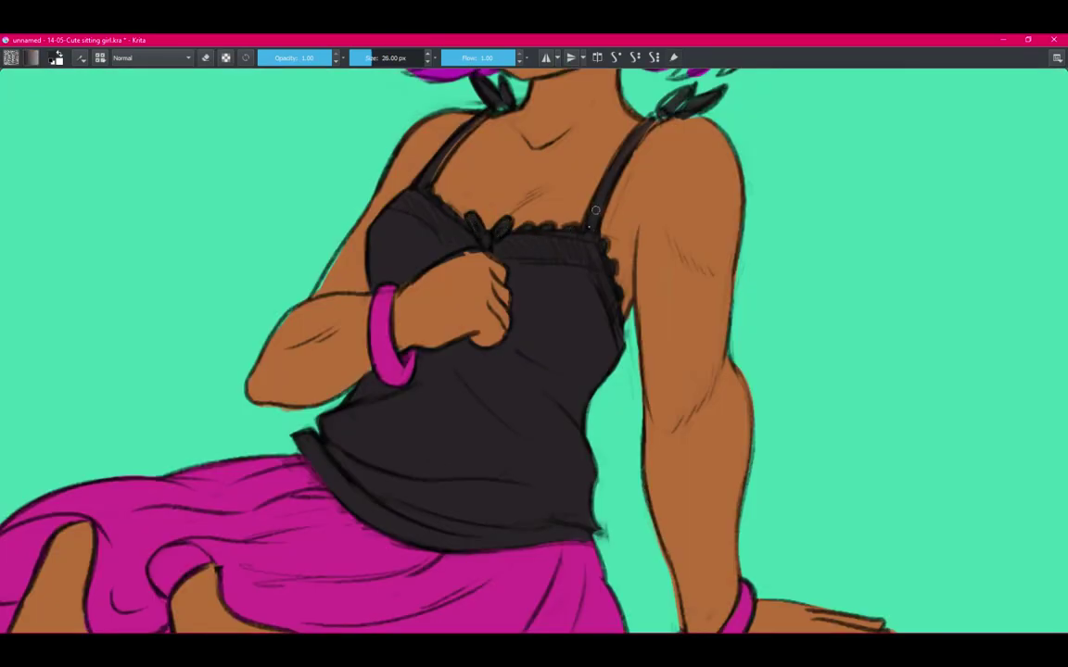
pyautogui.moveTo(677, 110); pyautogui.dragTo(628, 242)
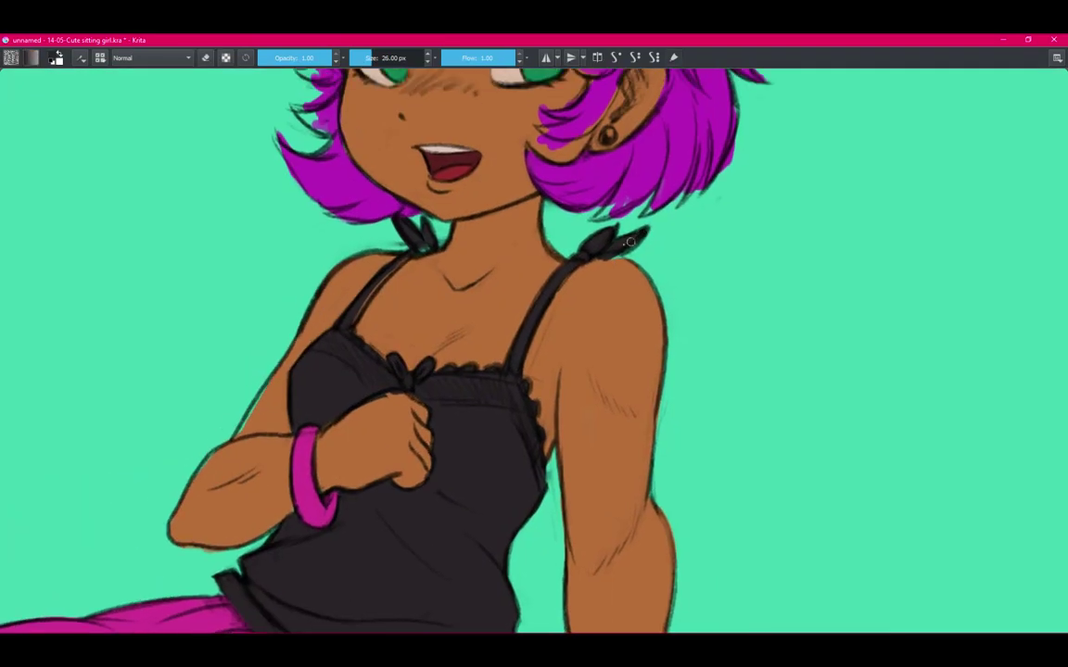
pyautogui.press('e')
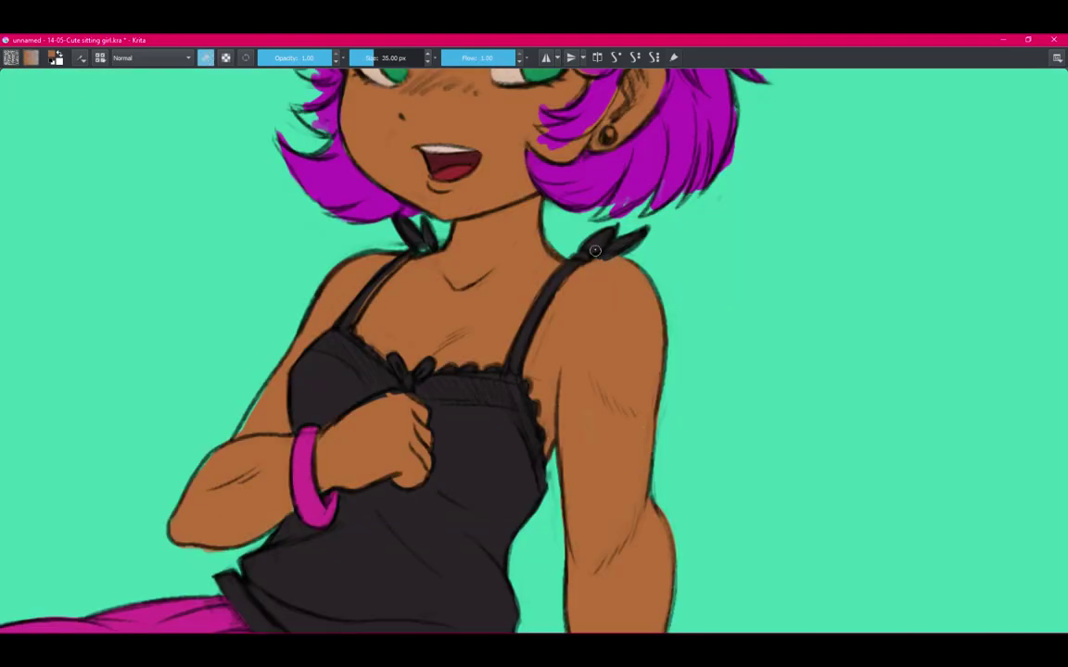
pyautogui.press('e')
pyautogui.press('+')
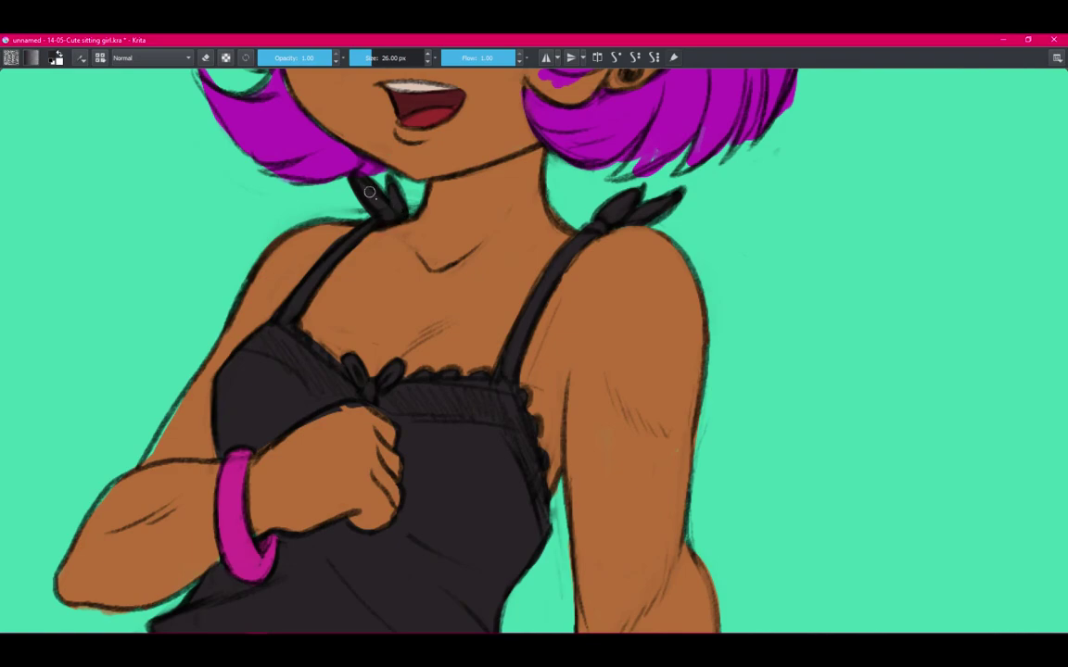
# Erase and redraw the lines along the top of the clenched fist.
pyautogui.press('e')
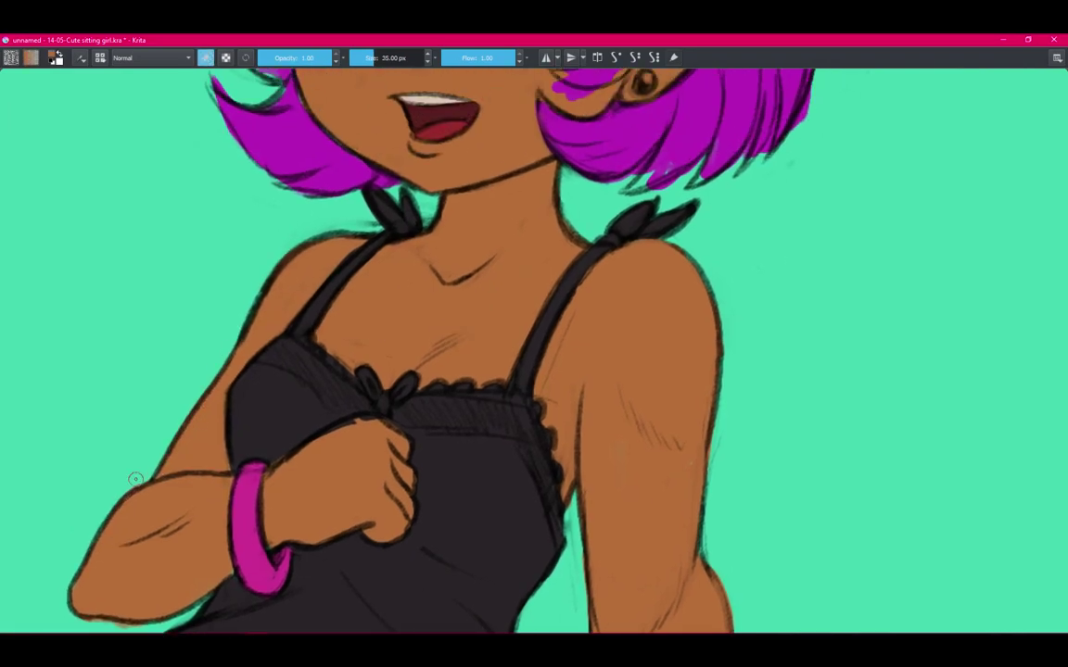
pyautogui.moveTo(287, 472); pyautogui.dragTo(389, 389)
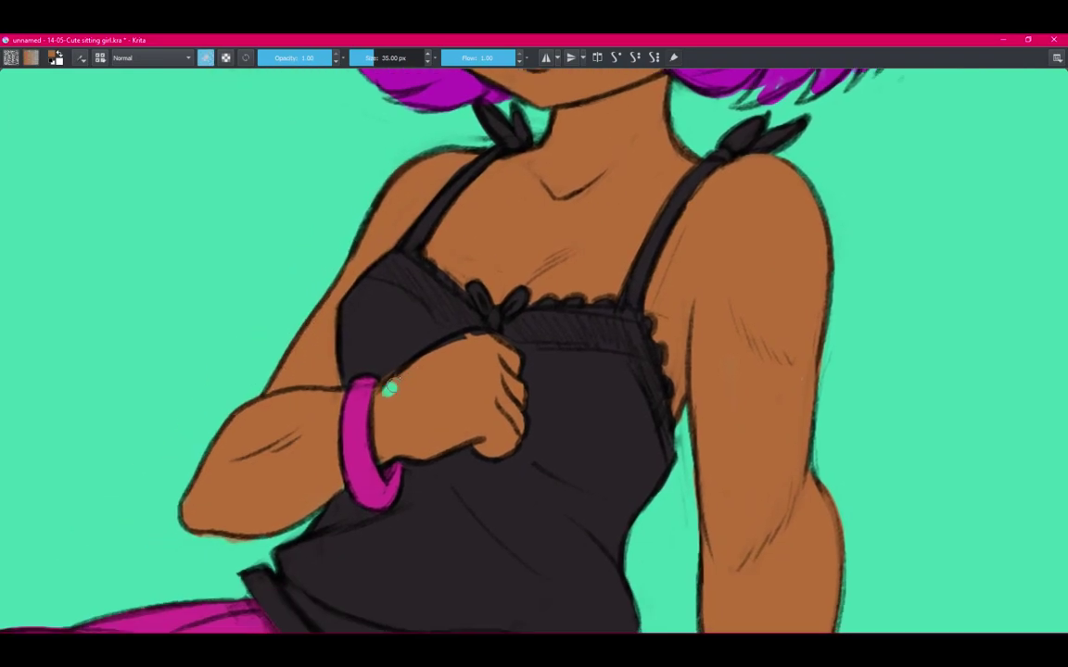
pyautogui.moveTo(501, 345); pyautogui.dragTo(468, 313)
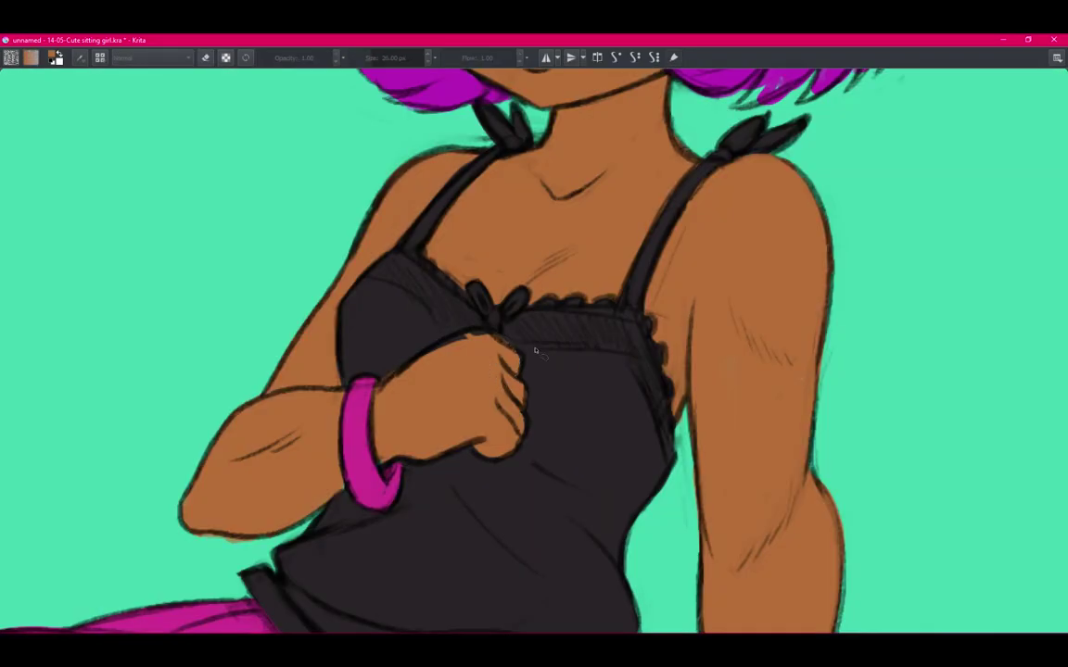
pyautogui.press('e')
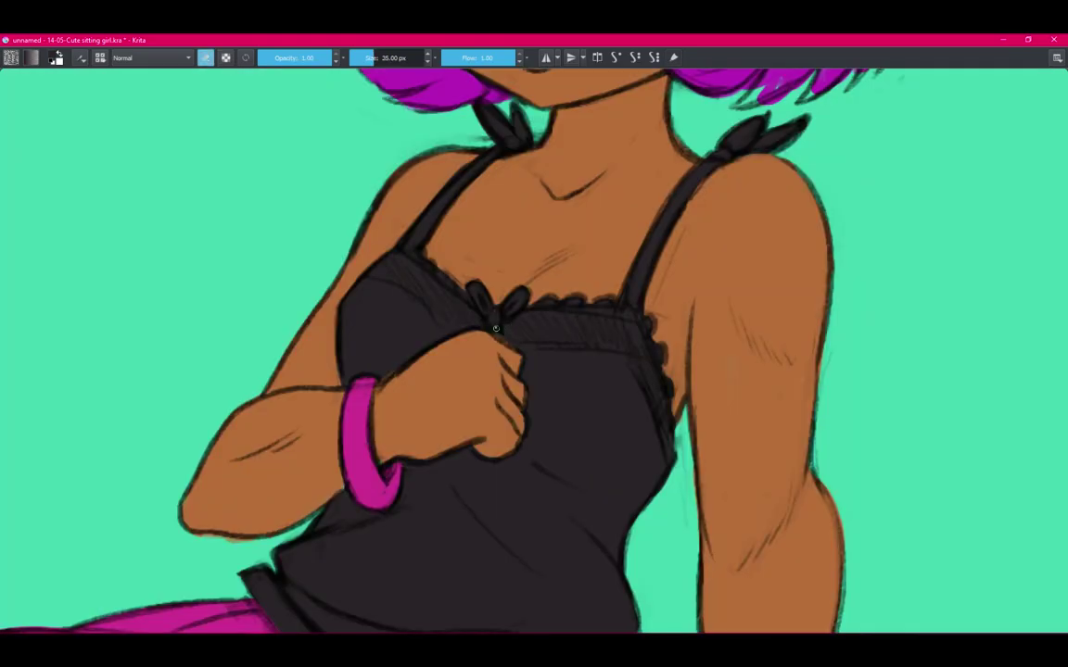
pyautogui.moveTo(385, 374); pyautogui.dragTo(464, 349)
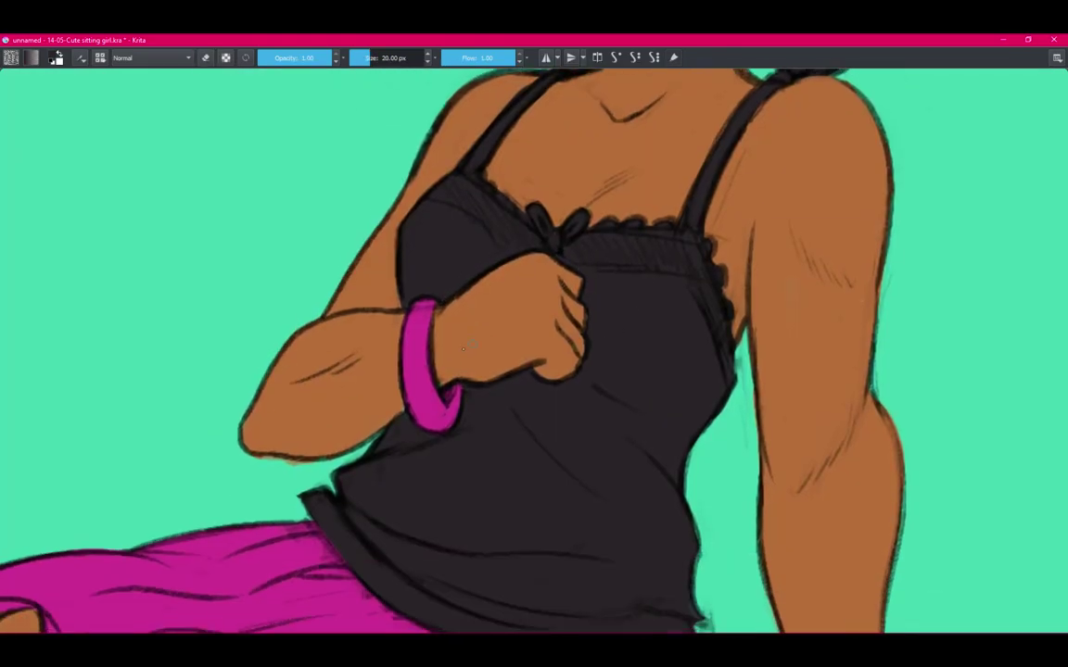
# Erase the hair strokes between eye and ear, then repaint a cleaner magenta strand.
pyautogui.scroll(-5, 454, 388)
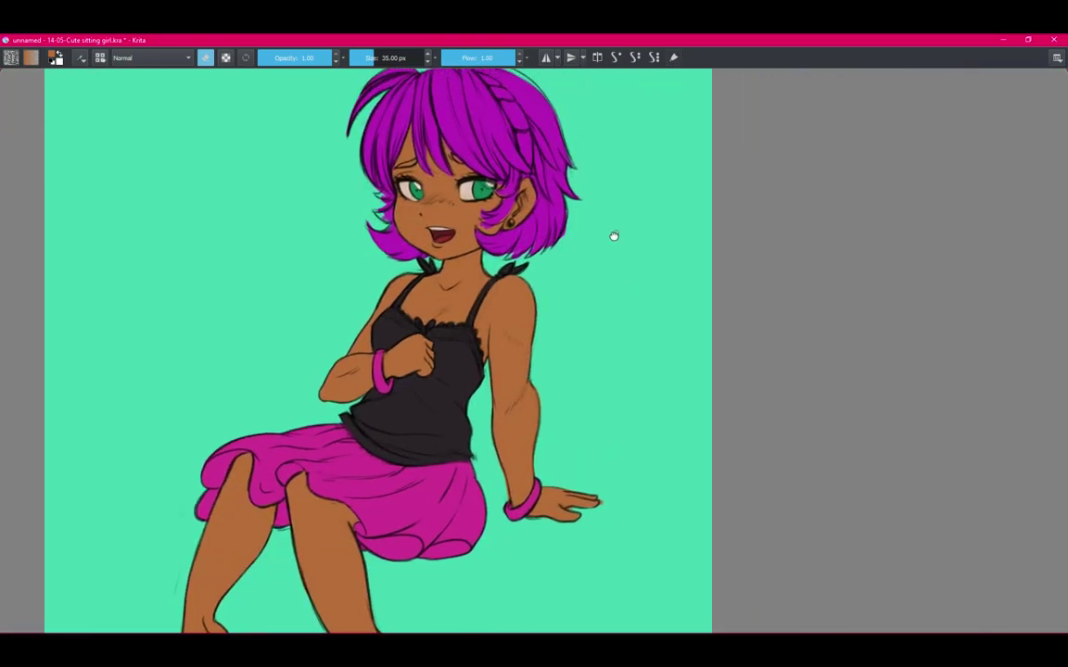
pyautogui.scroll(5, 613, 235)
pyautogui.press('e')
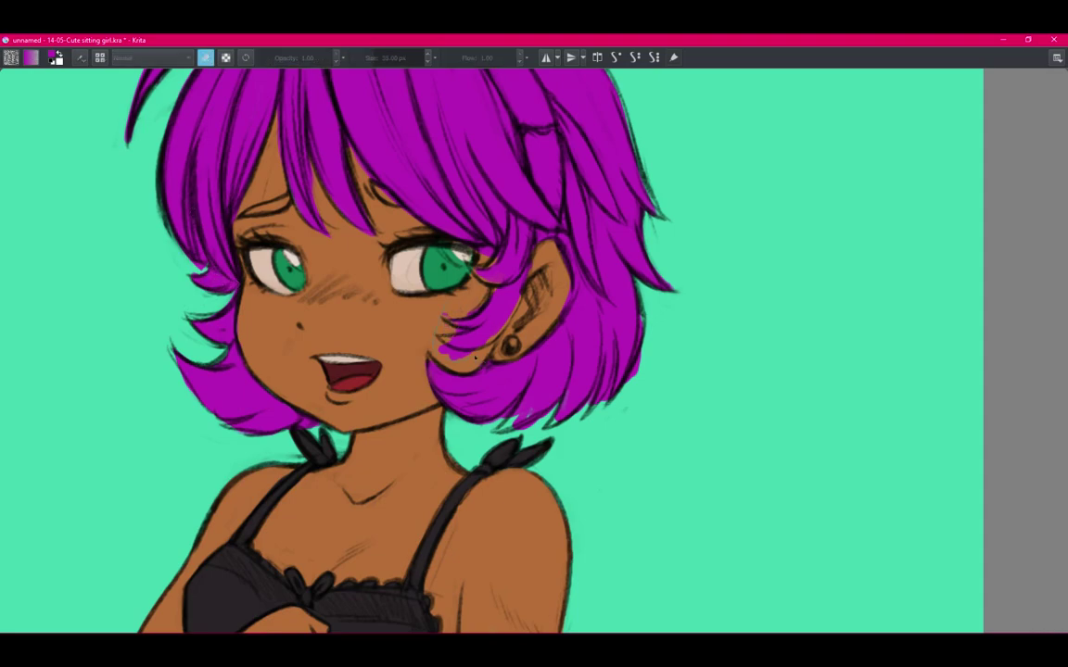
pyautogui.moveTo(437, 339); pyautogui.dragTo(488, 294)
pyautogui.moveTo(442, 339); pyautogui.dragTo(494, 319)
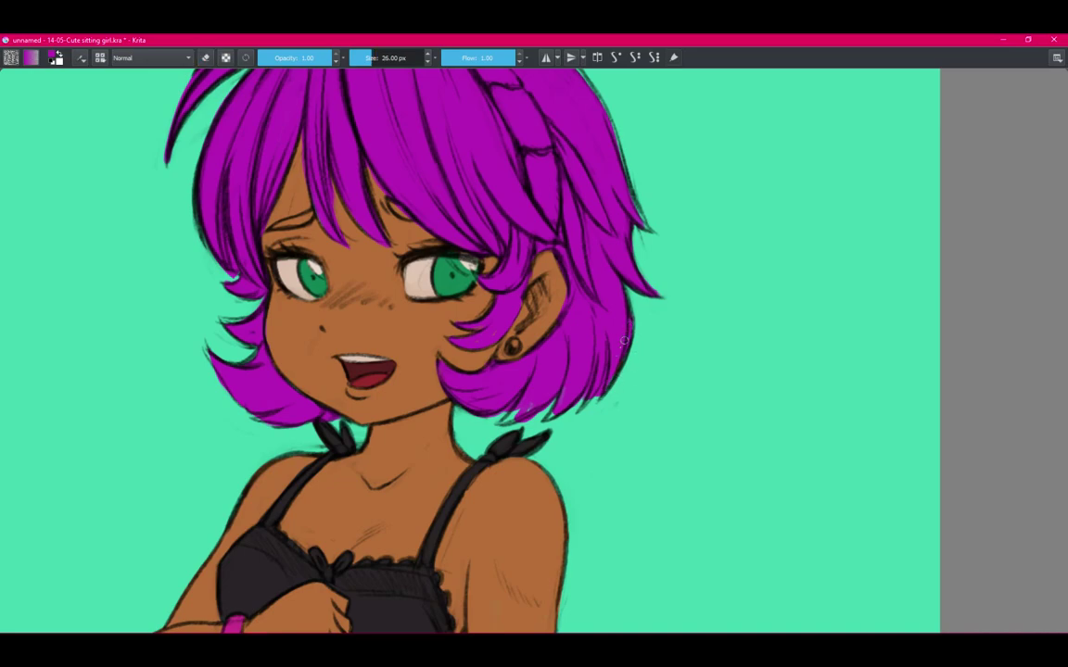
pyautogui.press('e')
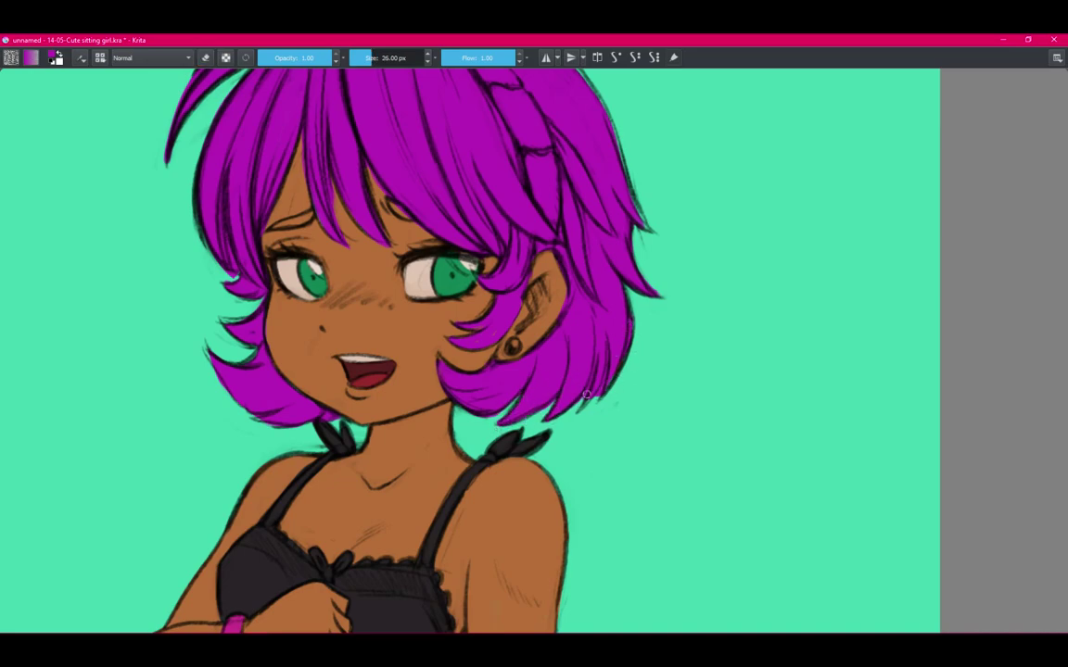
pyautogui.scroll(-2, 593, 324)
pyautogui.press('e')
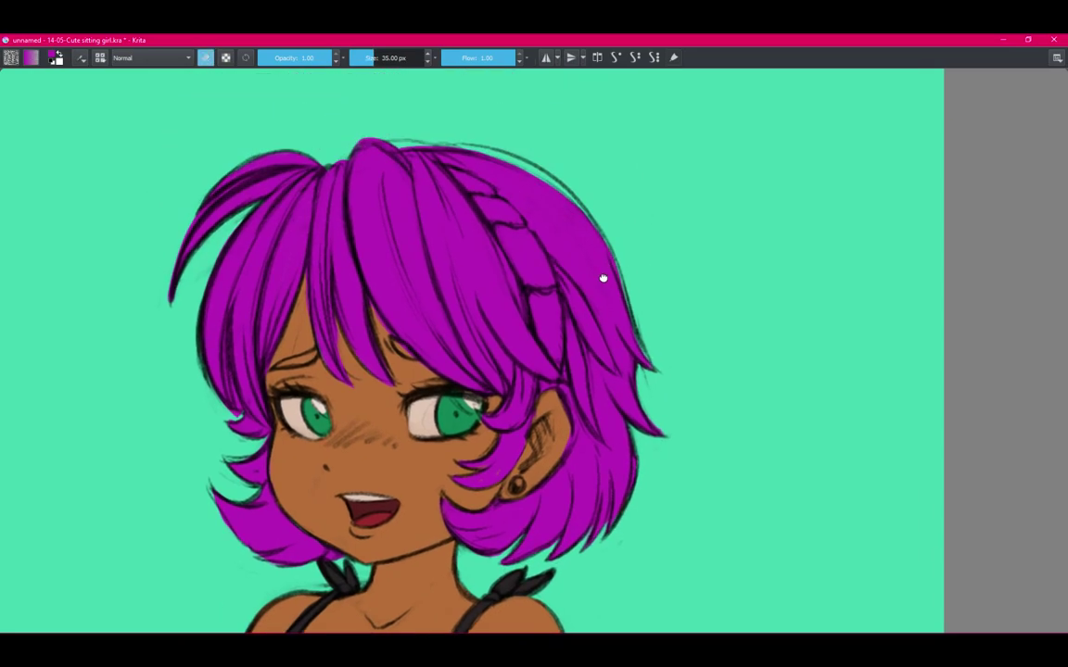
pyautogui.scroll(-4, 604, 279)
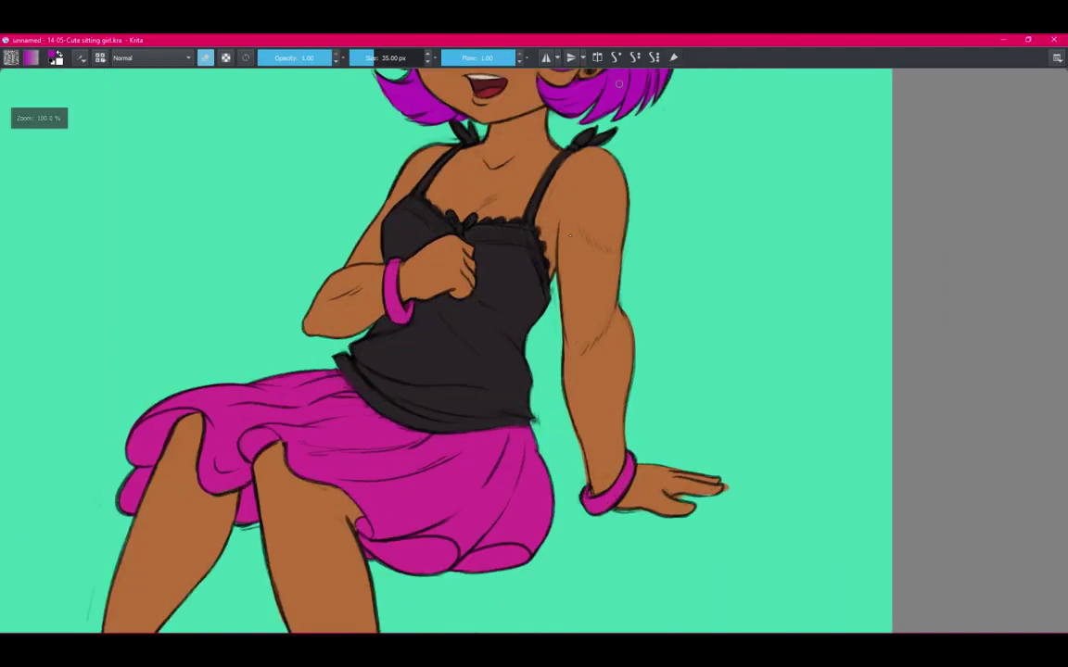
pyautogui.scroll(2, 526, 379)
pyautogui.scroll(1, 526, 378)
pyautogui.press('e')
pyautogui.press('e')
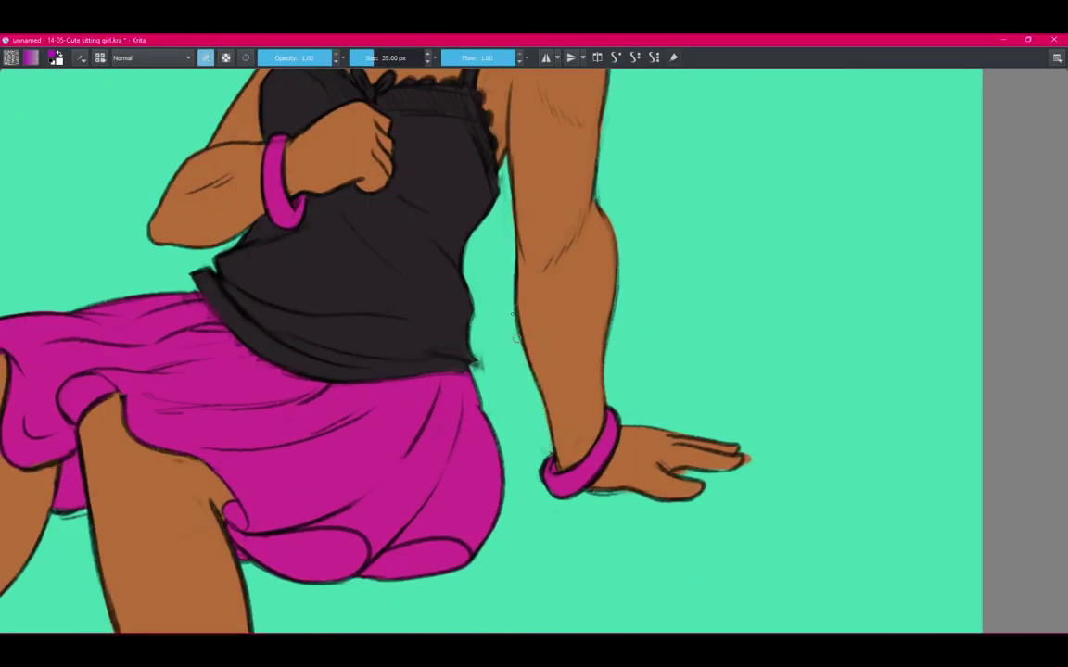
pyautogui.scroll(-2, 705, 370)
pyautogui.scroll(2, 625, 255)
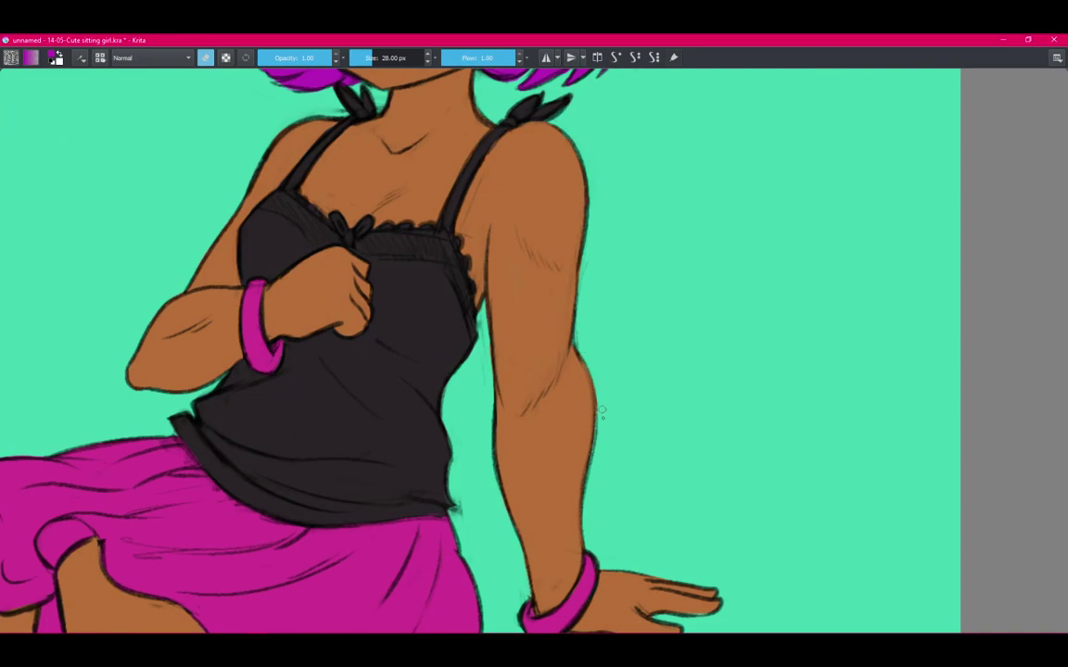
pyautogui.scroll(-2, 634, 205)
pyautogui.scroll(2, 584, 190)
pyautogui.scroll(-3, 657, 336)
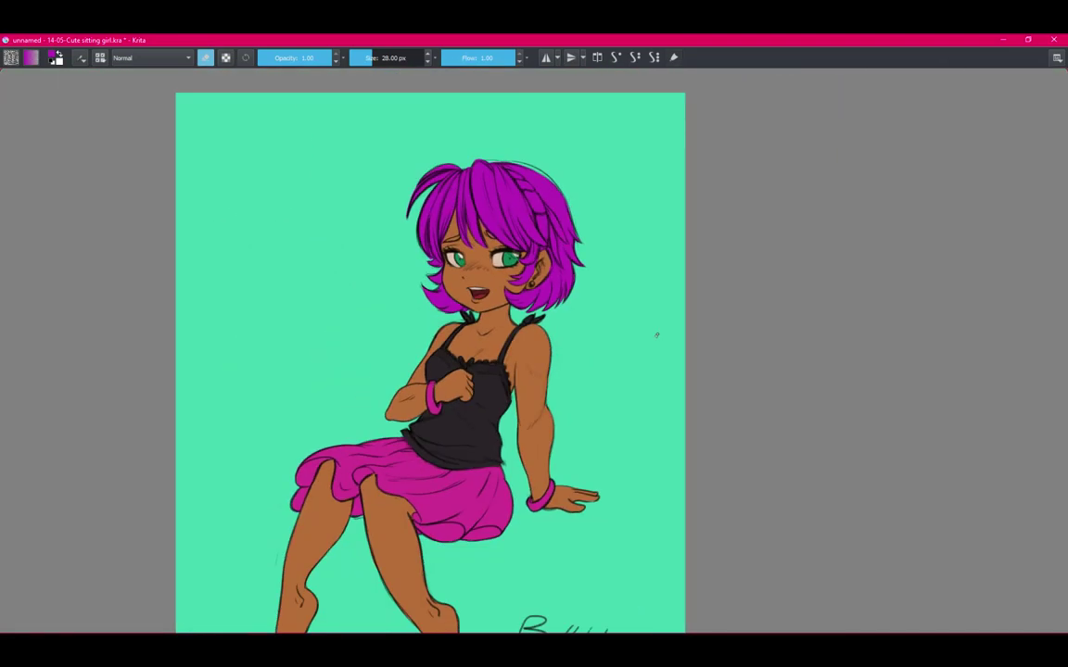
pyautogui.scroll(-1, 656, 335)
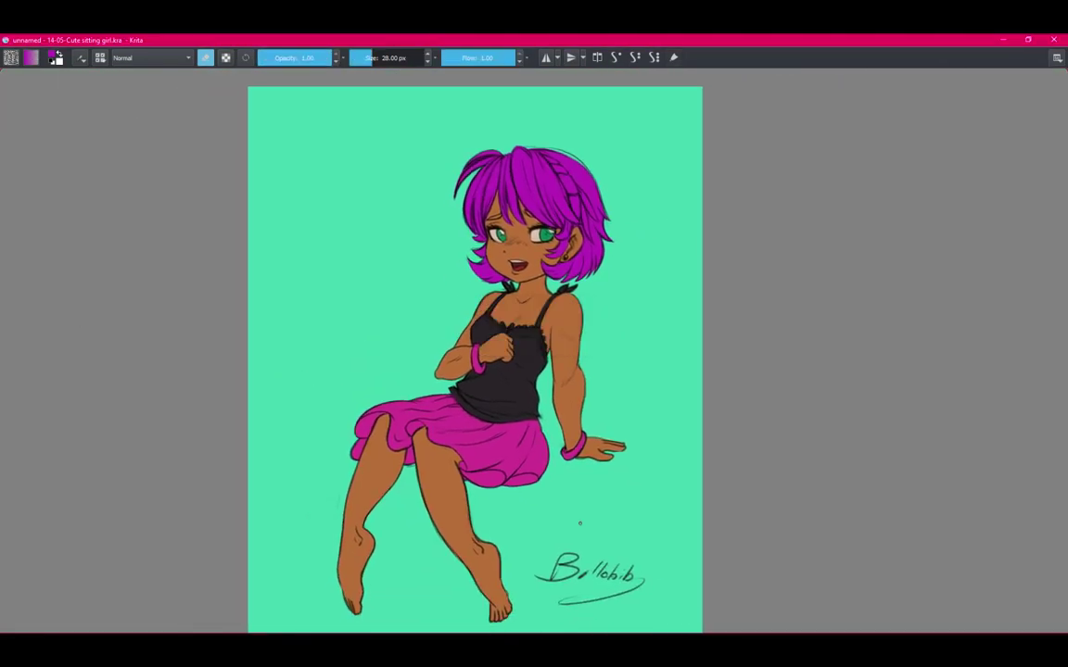